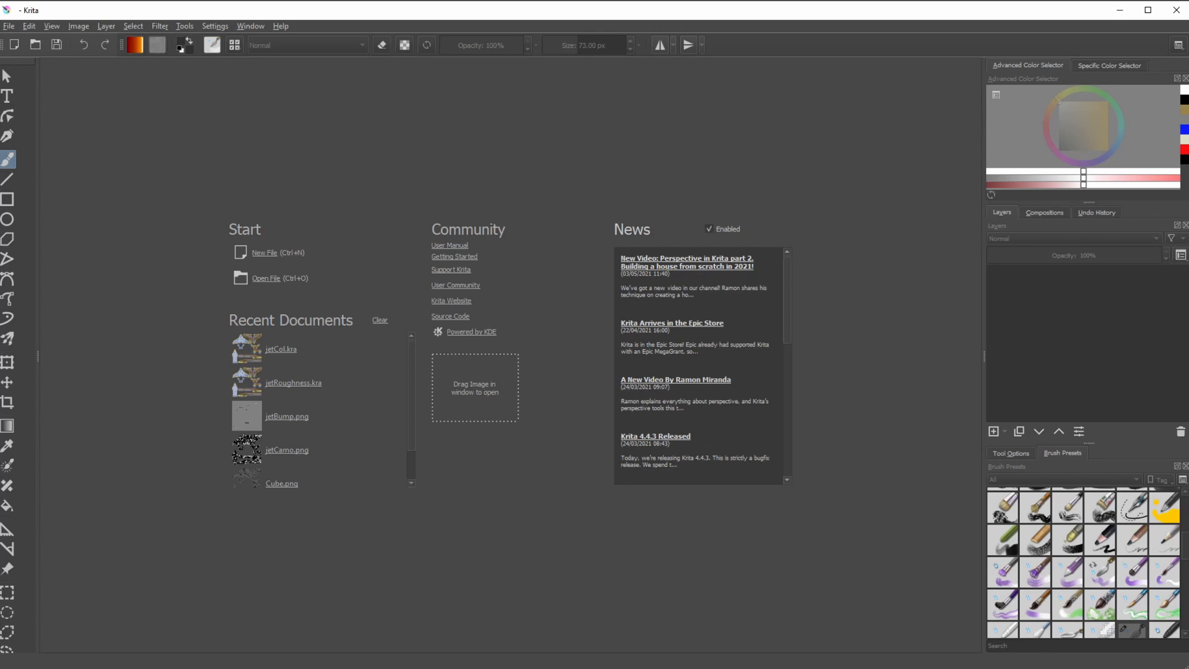
Switch to the web browser and close every open tab except the Unsplash page with the brown wooden board photo.
key(alt+Tab)
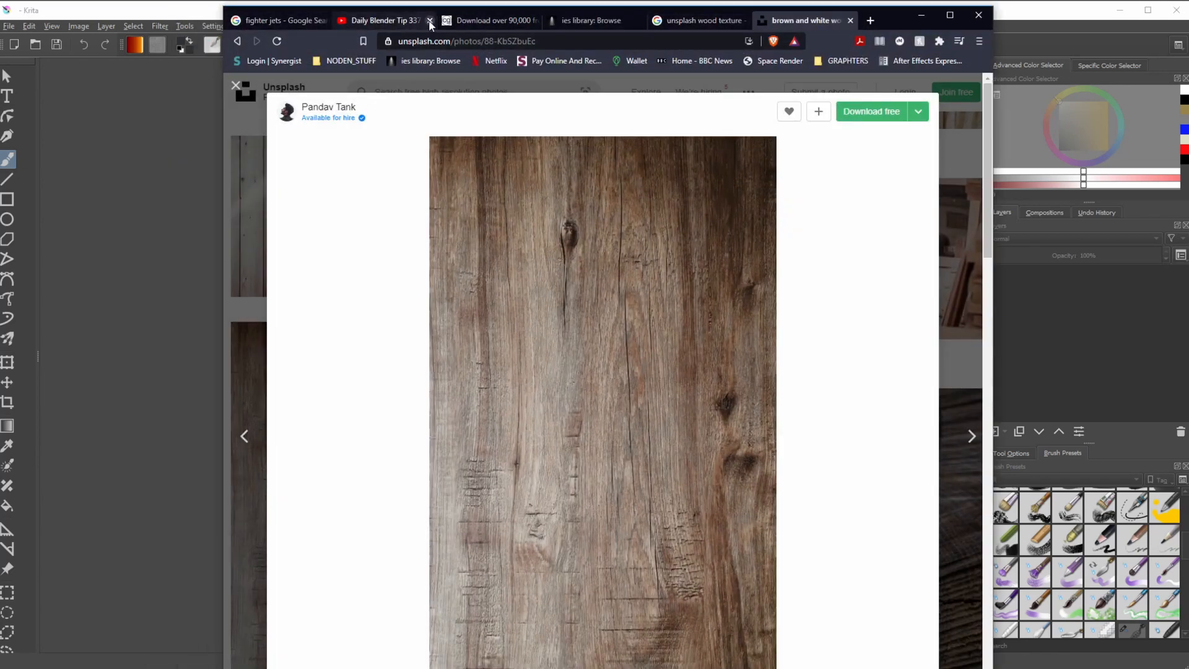
click(431, 21)
click(428, 21)
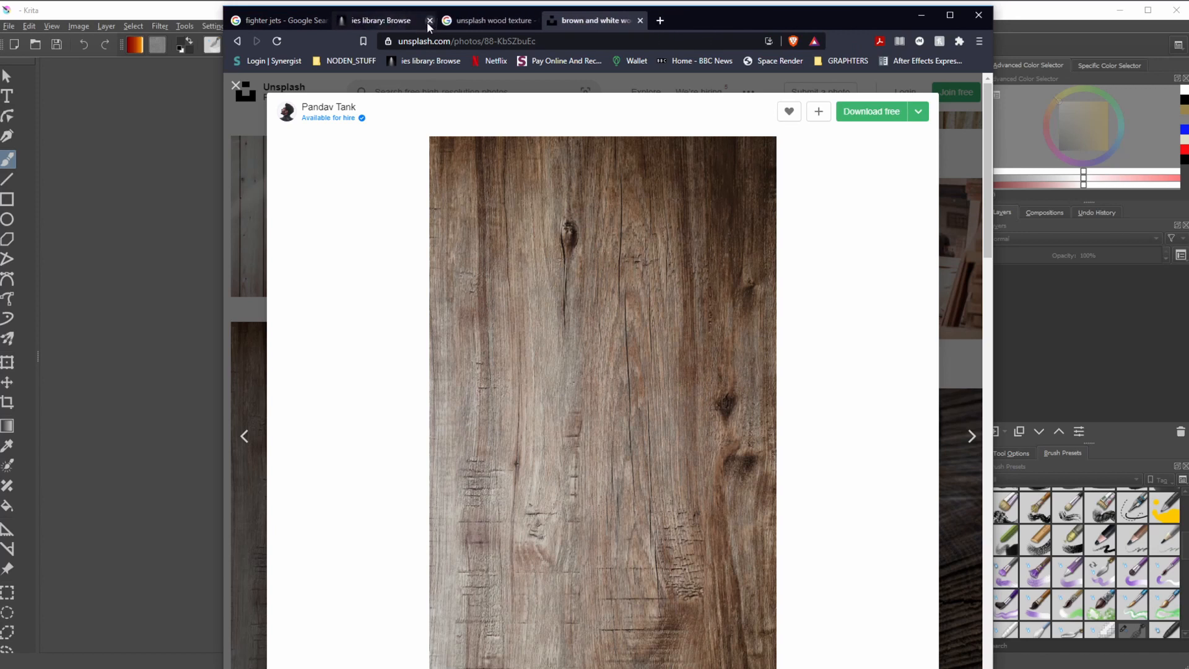
click(429, 21)
click(430, 22)
click(325, 22)
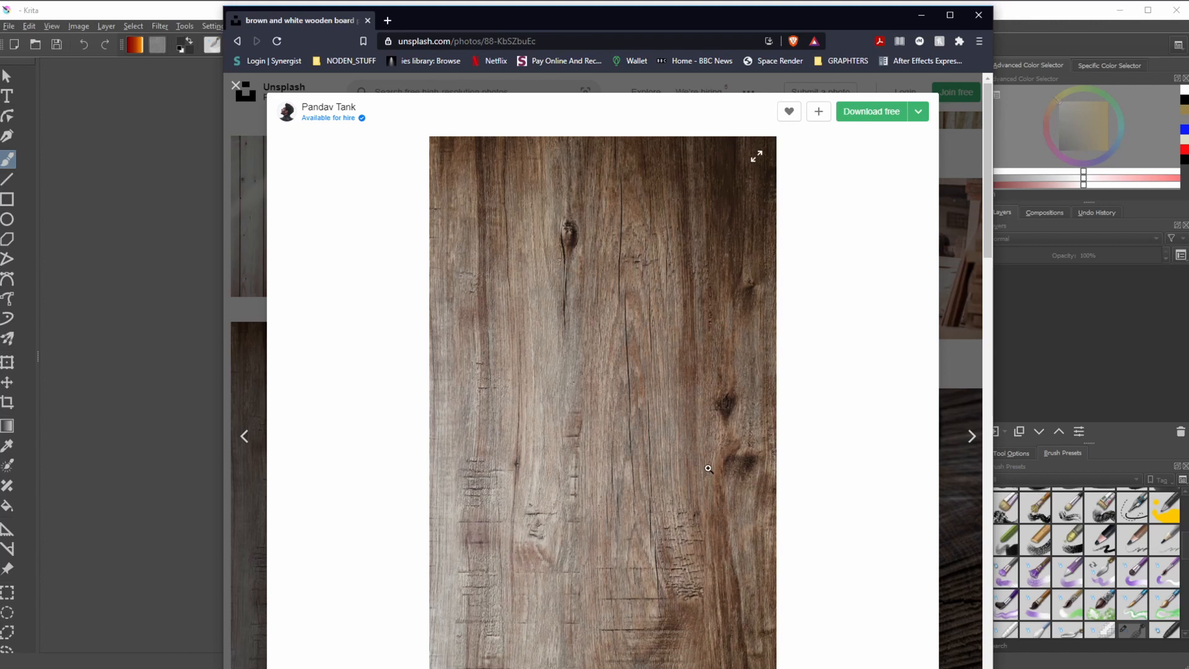
Download the wood photo at Original Size (3240x5760), browsing to the texrures folder under GENVFX\005.blender on drive D: as save location.
click(918, 113)
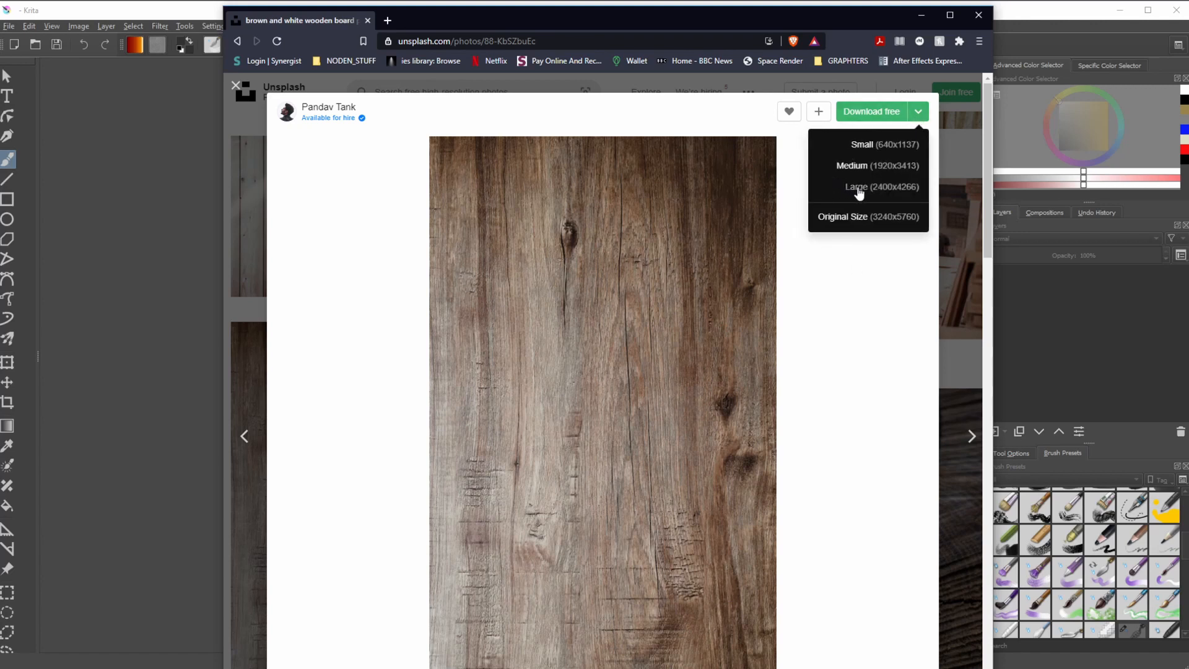
click(851, 220)
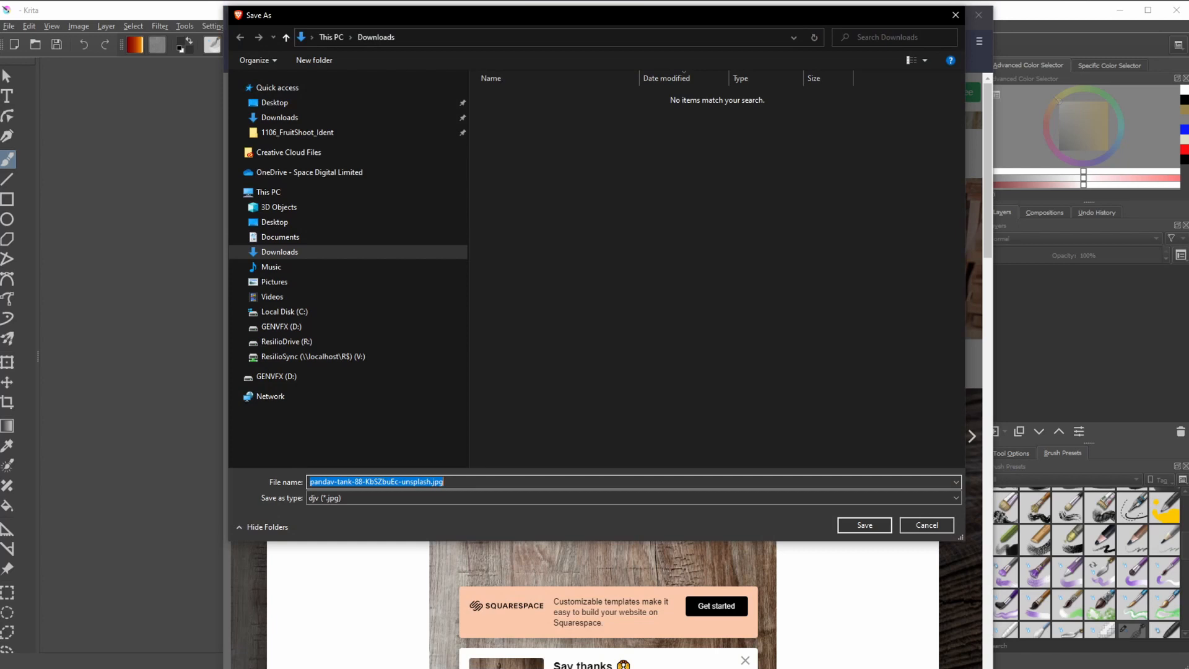
click(364, 357)
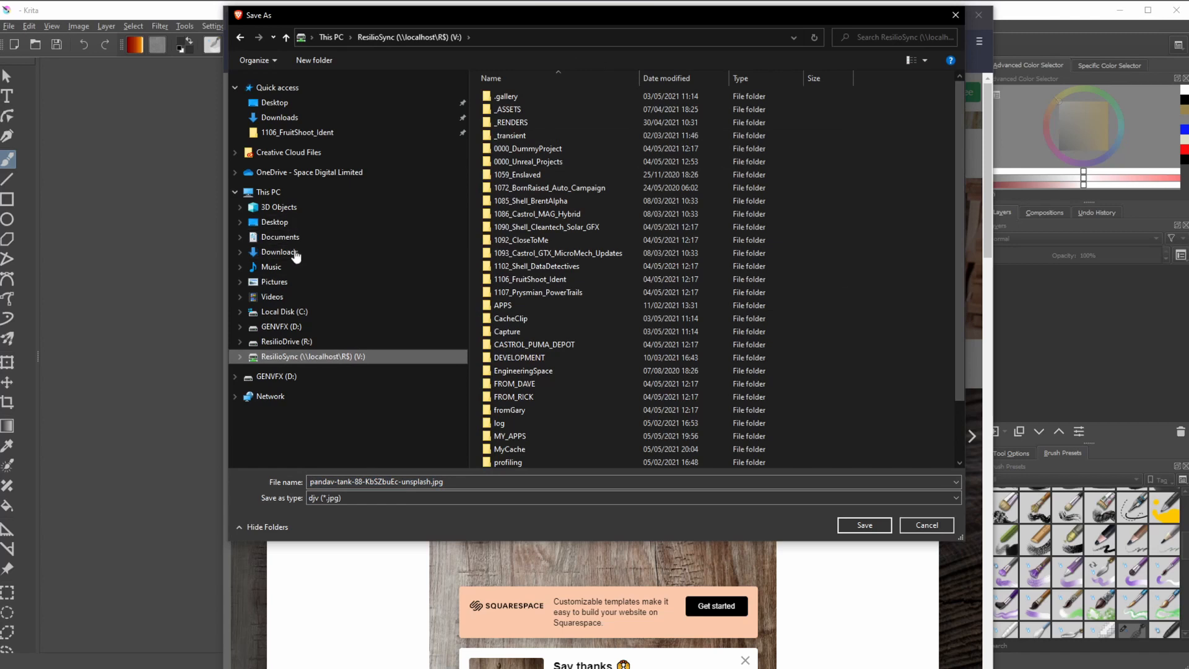
click(301, 327)
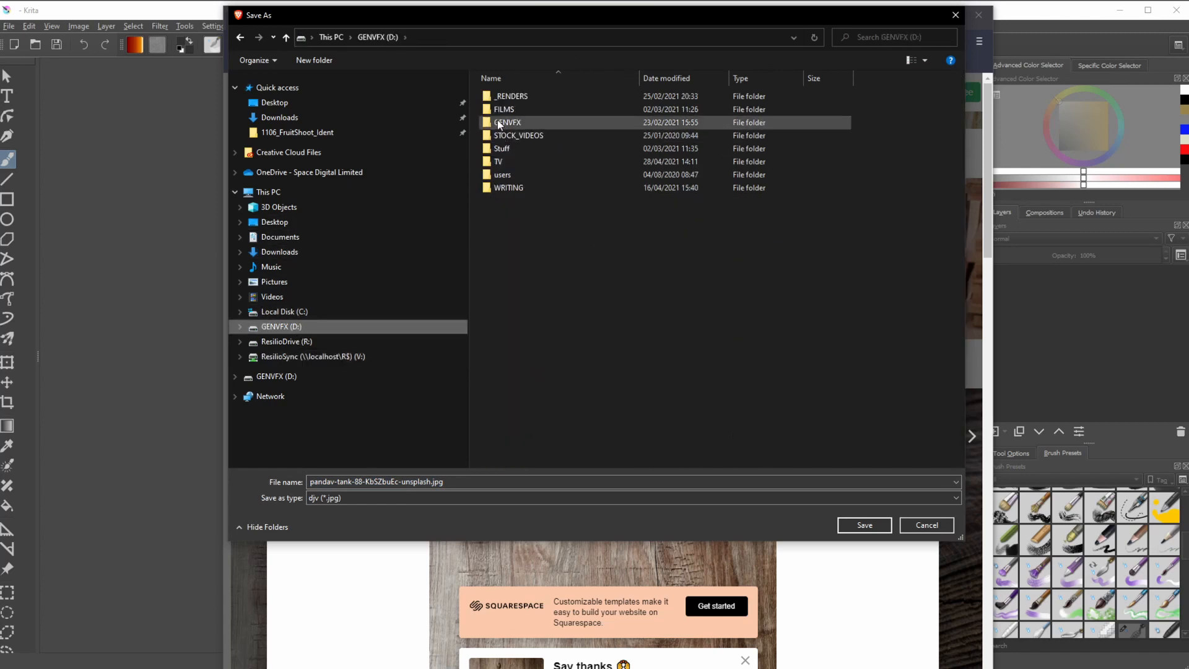
double_click(513, 161)
double_click(496, 148)
Create a new folder named planksWood in texrures and save the wood photo in it under the suggested file name.
right_click(528, 265)
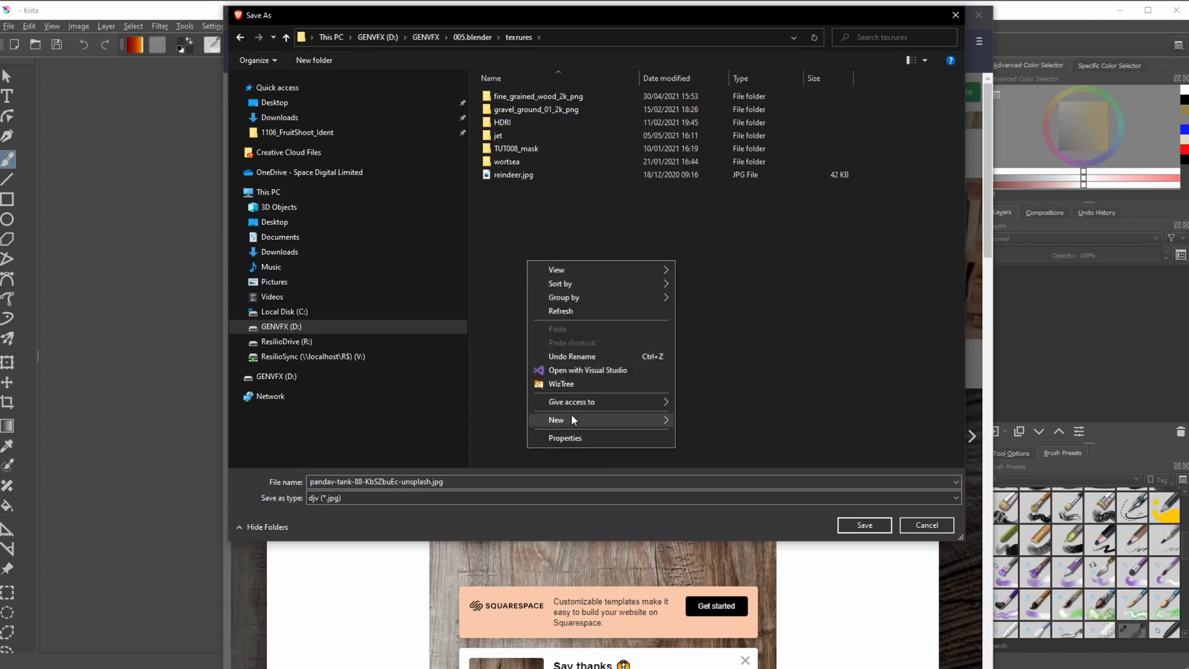
mouse_move(571, 418)
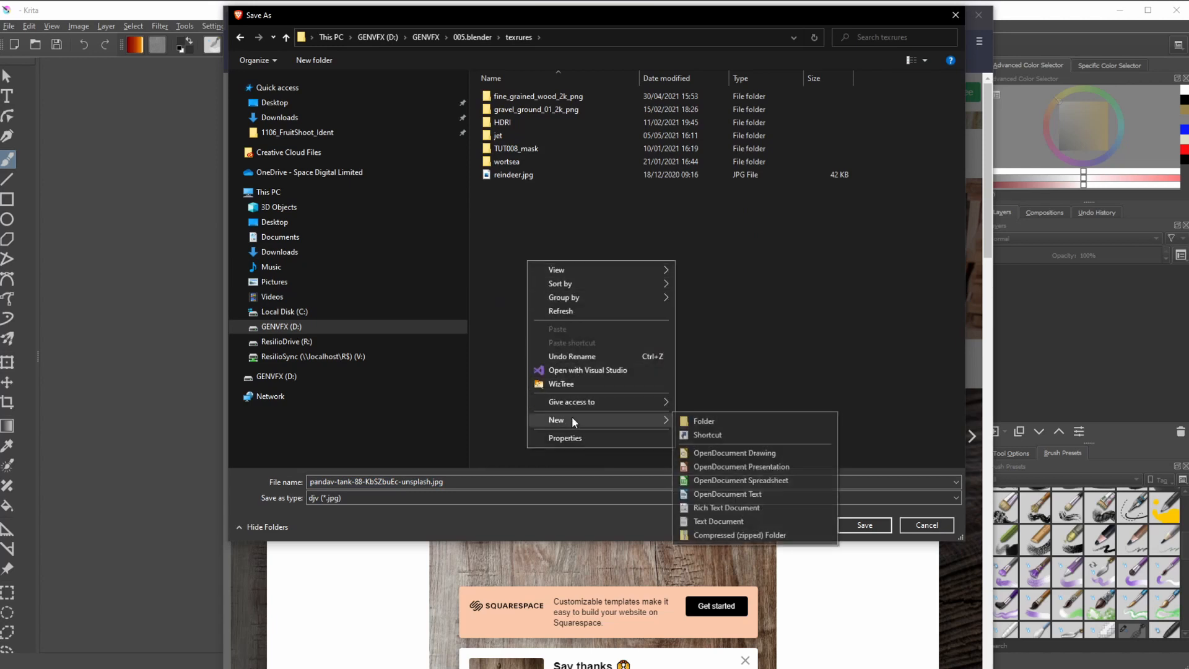
click(699, 420)
text(plnks)
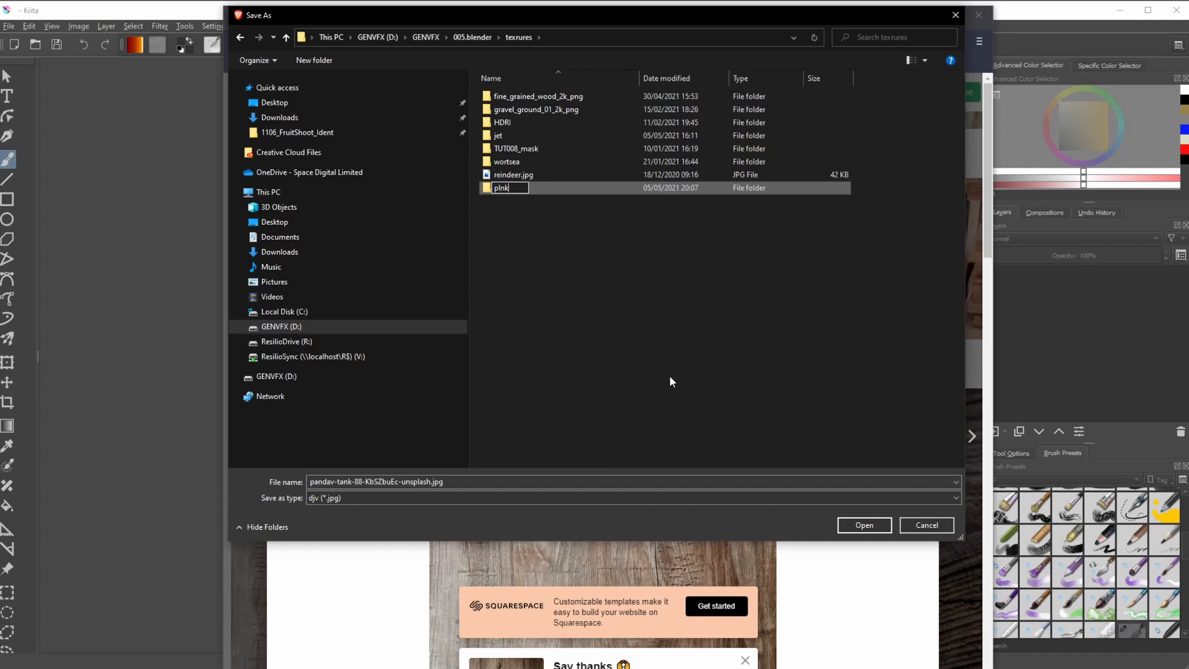
key(BackSpace)
key(BackSpace)
key(BackSpace)
text(anksWood)
key(Return)
double_click(508, 188)
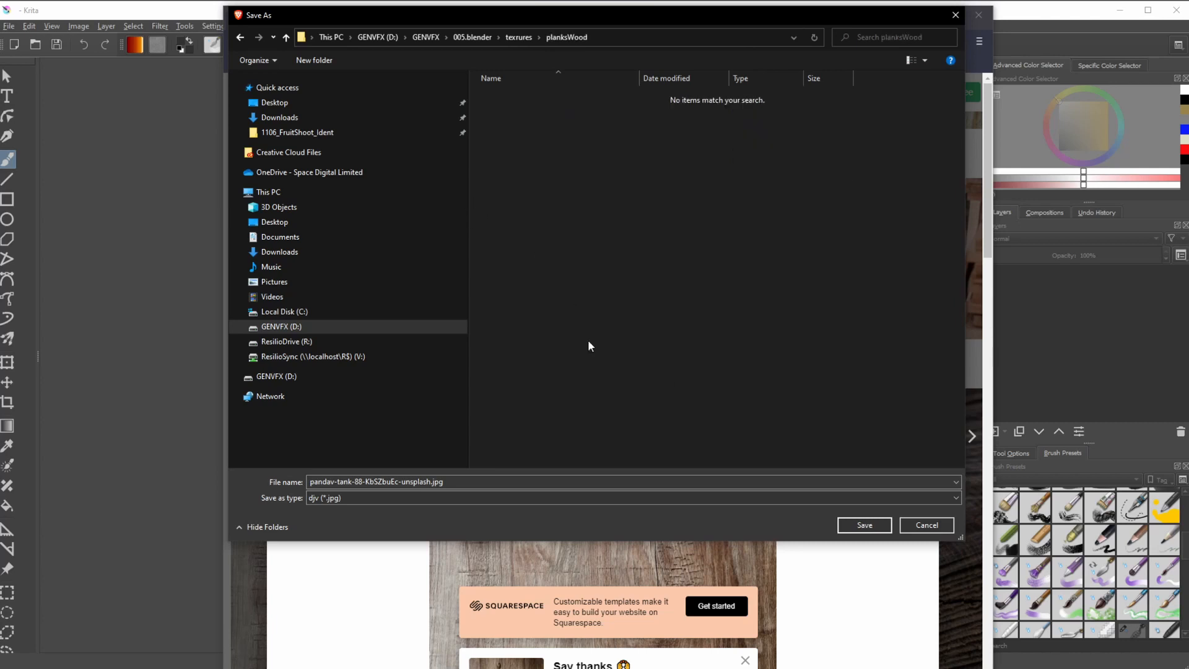
click(864, 525)
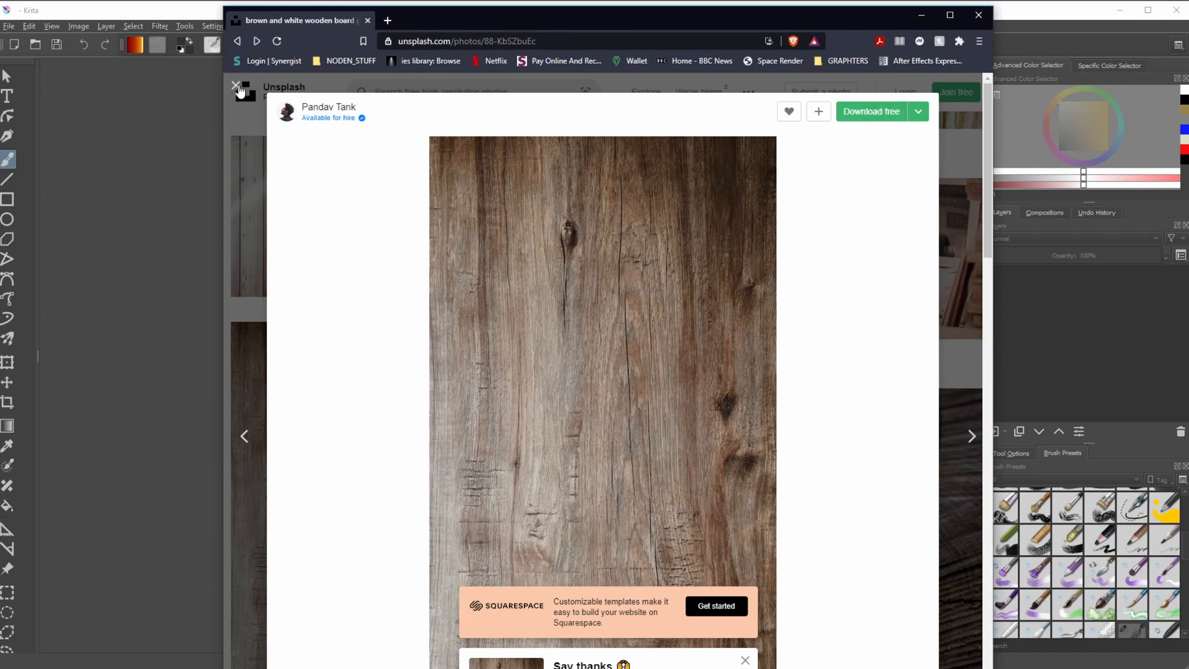
Leave the photo view and look through the pictures on the Unsplash home page.
click(236, 86)
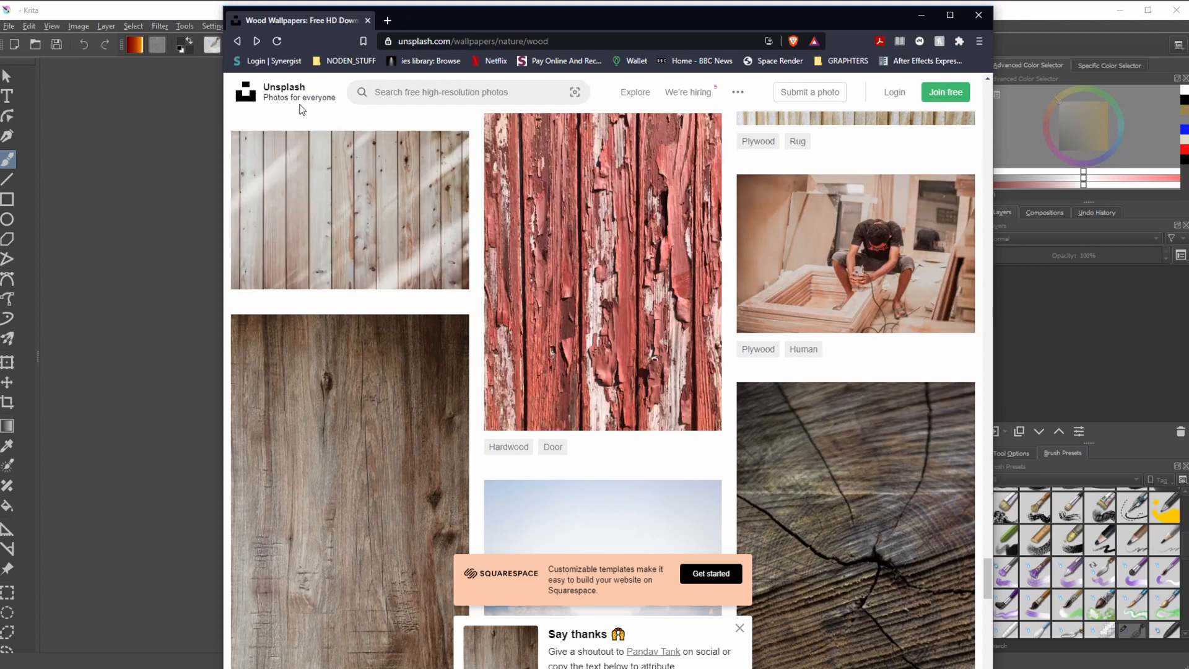
click(275, 100)
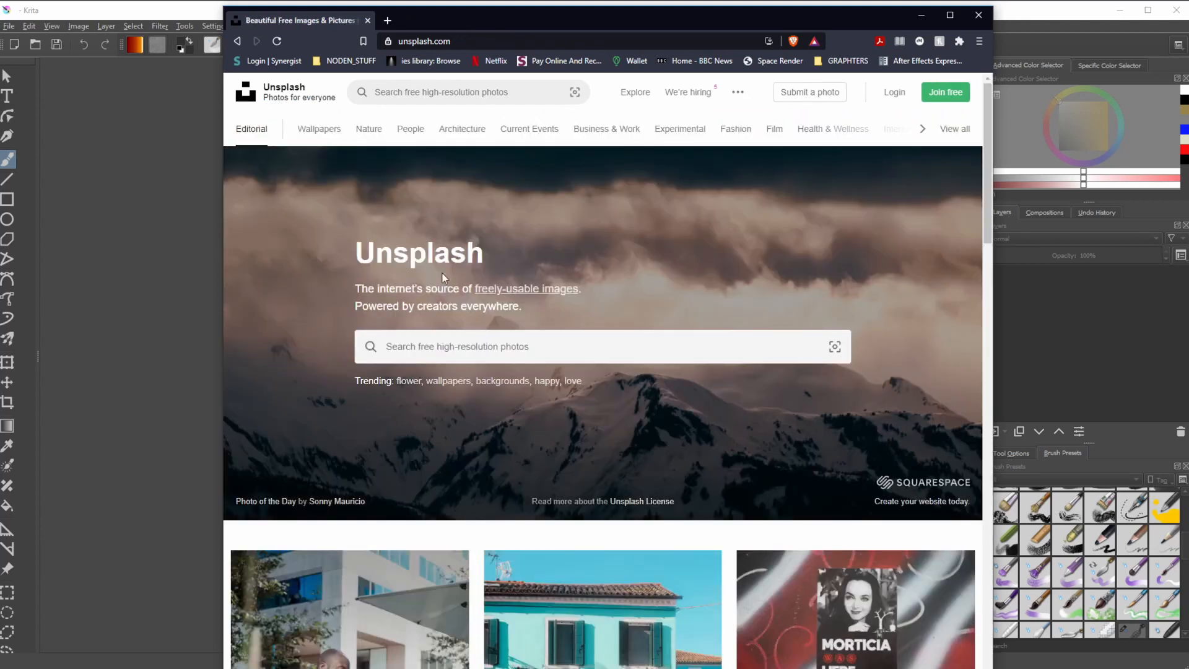
click(407, 93)
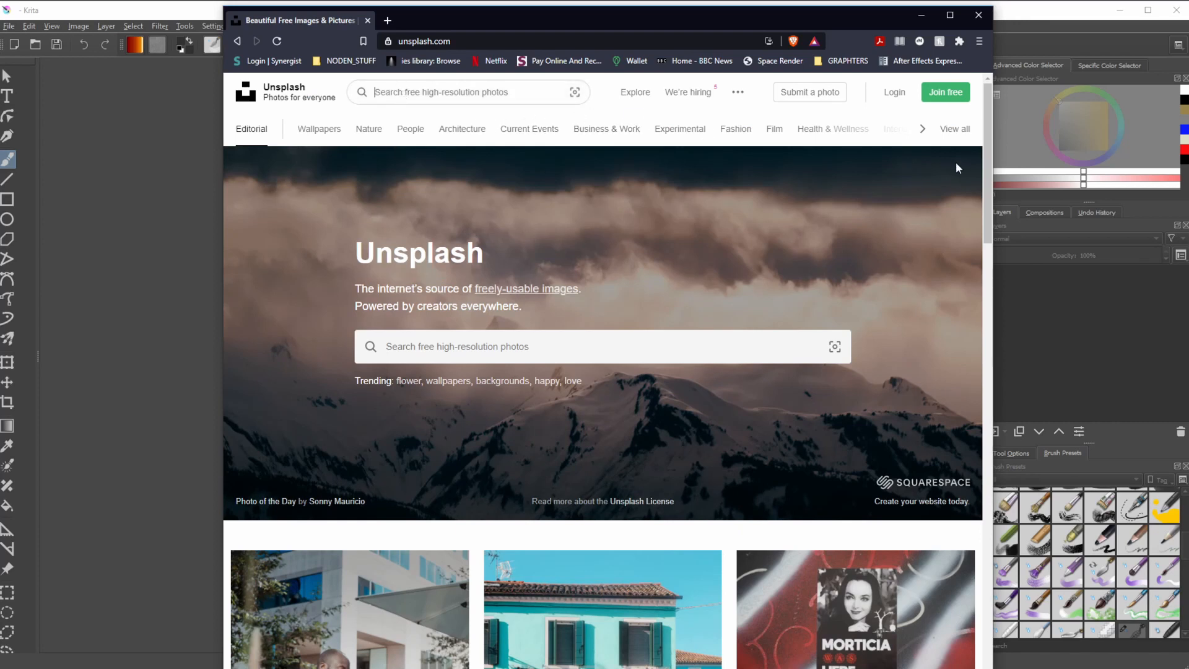
drag(990, 166, 963, 661)
drag(988, 458, 316, 224)
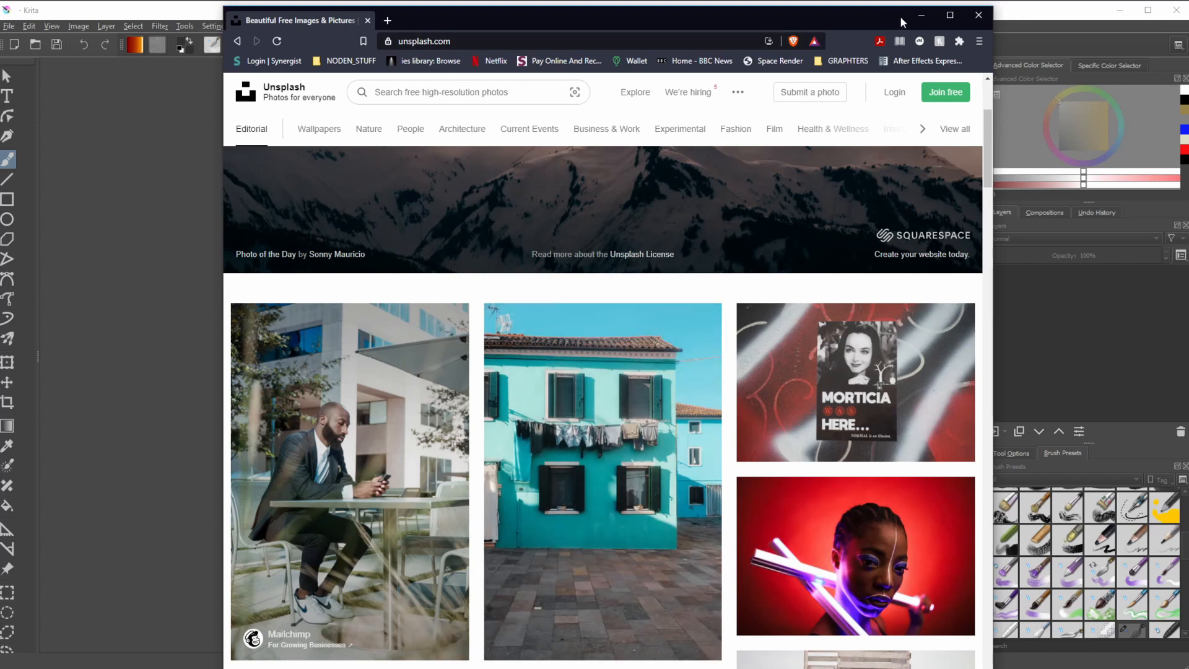
Return to Krita and open the downloaded wood JPG from the planksWood folder.
click(922, 15)
click(266, 277)
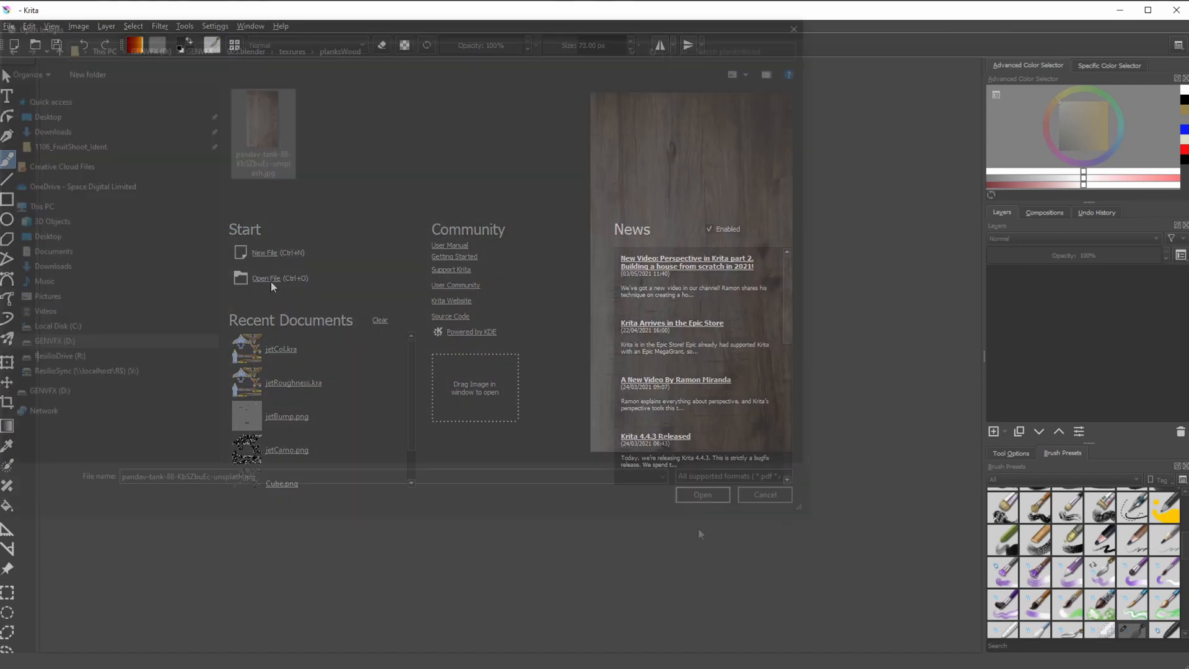
click(716, 502)
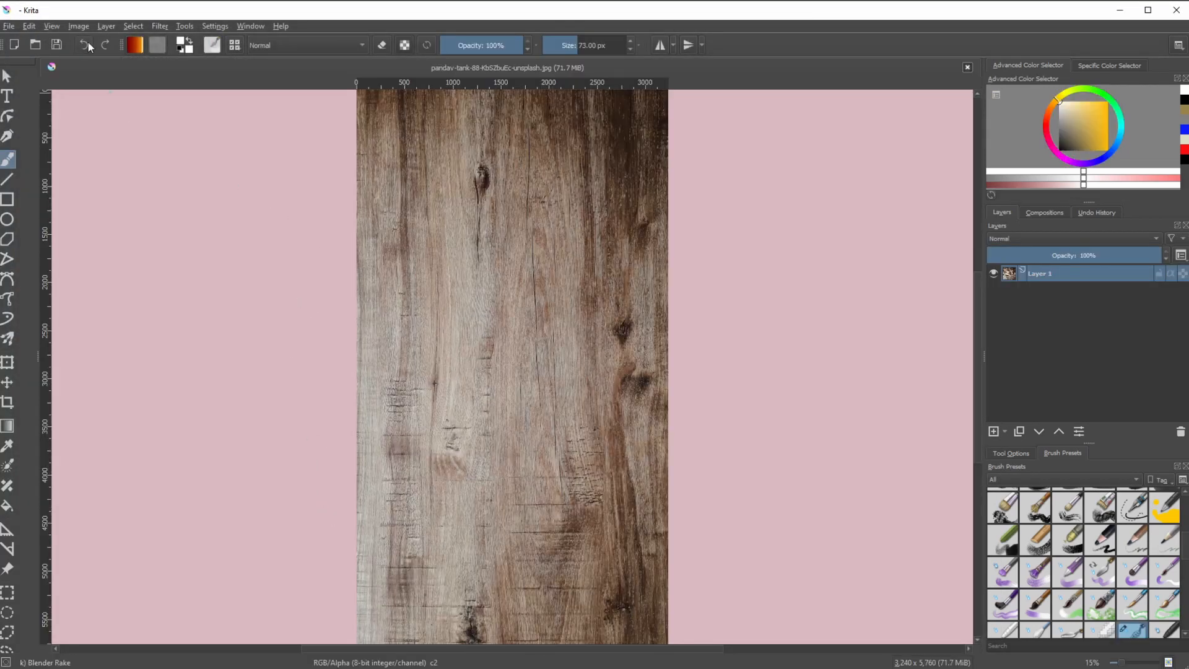
Check the wood image's pixel width and height in the Scale To New Size settings, leaving the image unscaled.
click(78, 26)
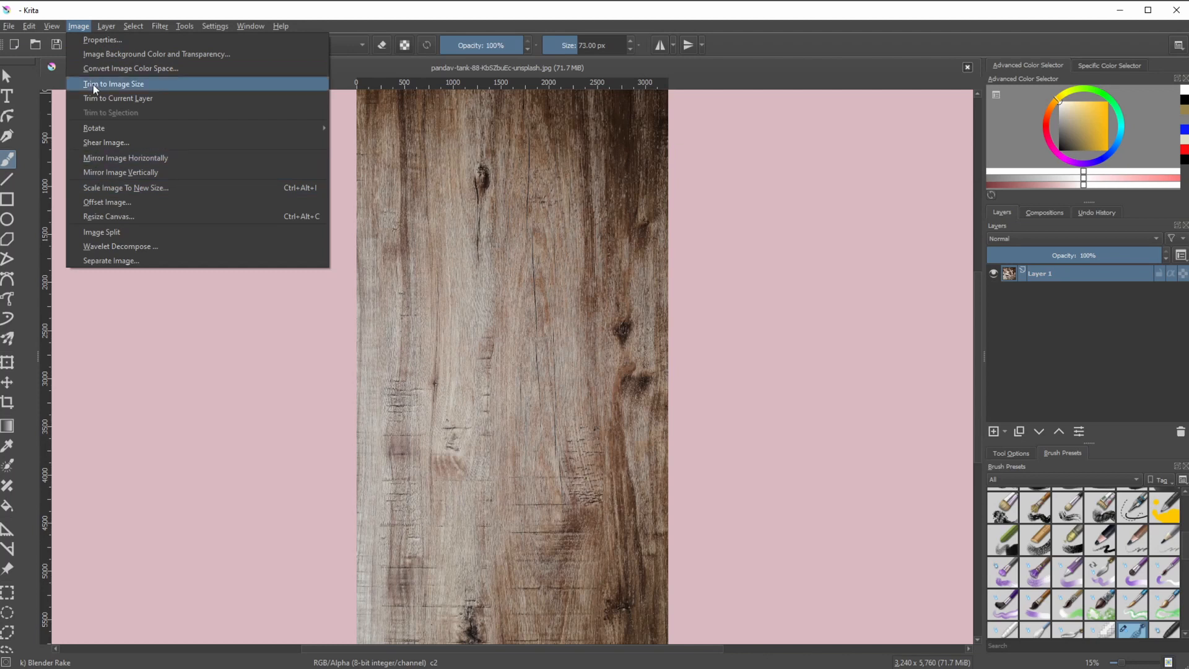
click(103, 189)
drag(598, 223, 224, 162)
double_click(188, 196)
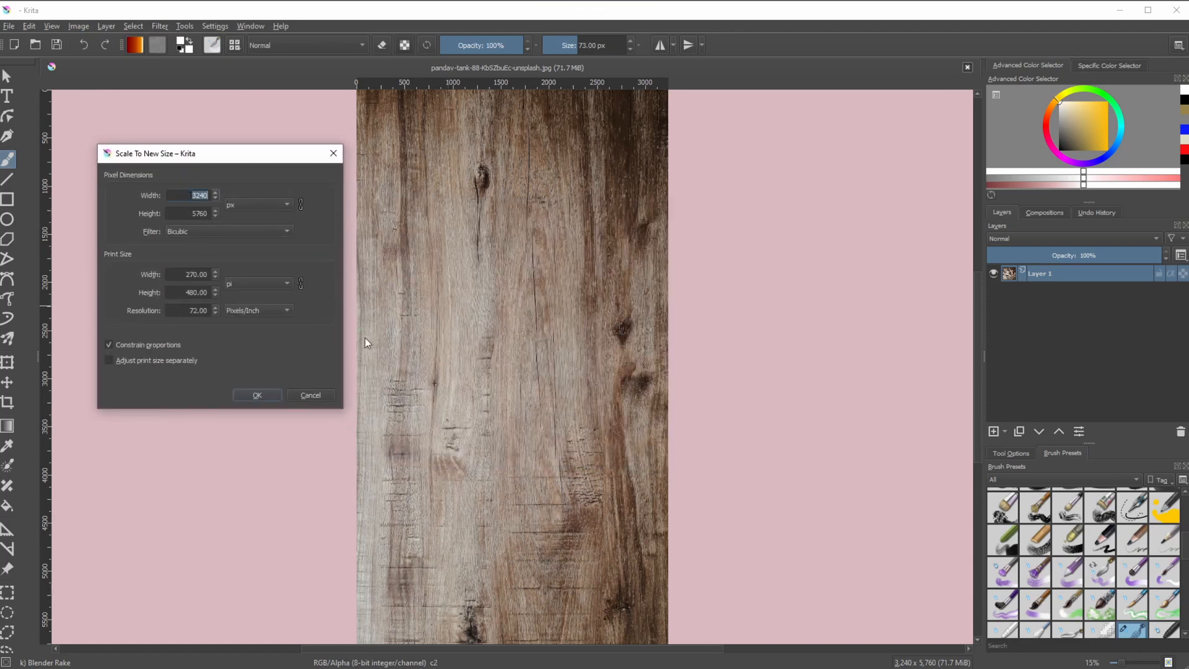
double_click(194, 214)
click(316, 400)
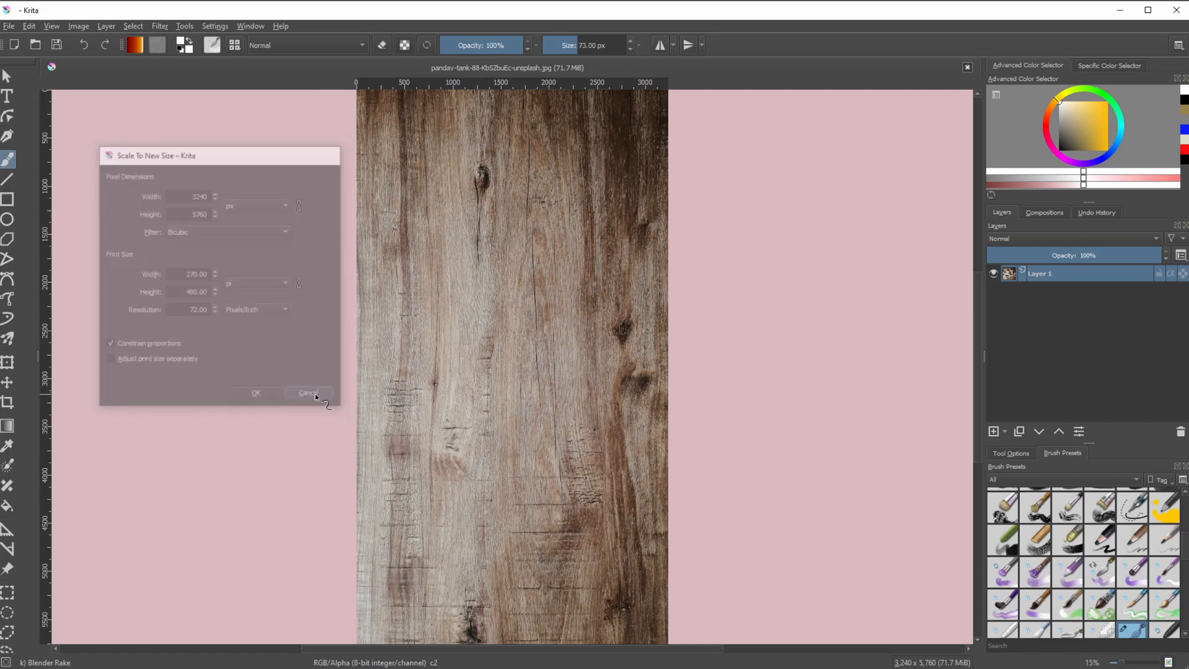
Resize the canvas with both dimensions in pixels, setting the width to 5760 px so it matches the height.
click(85, 27)
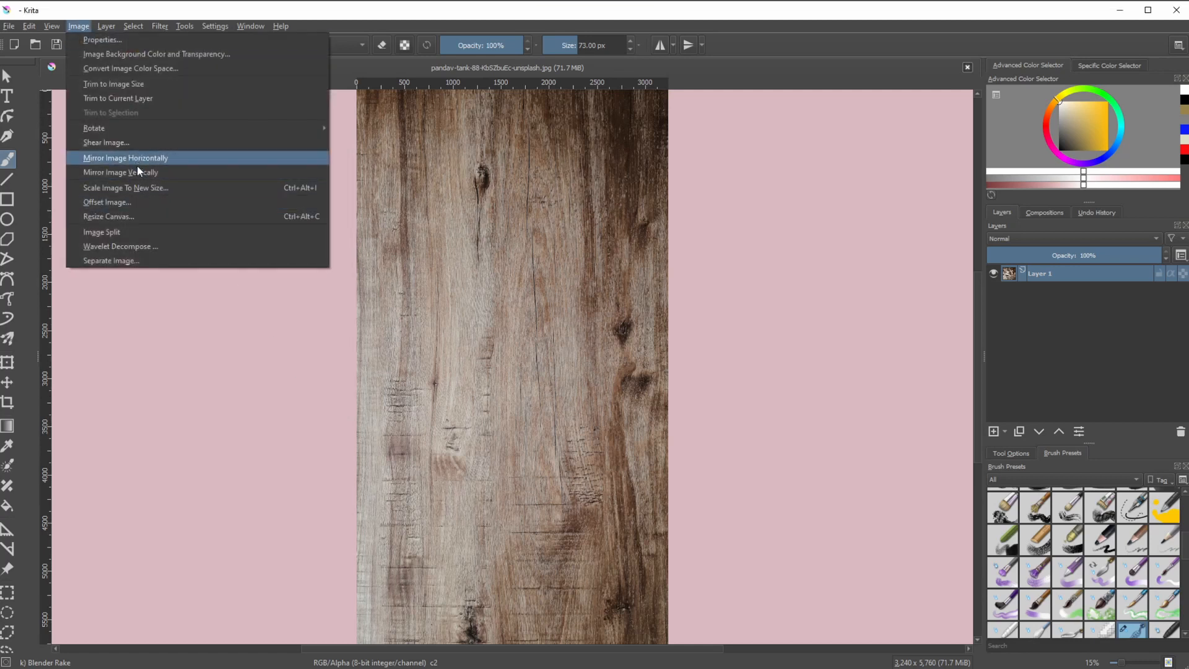
click(109, 216)
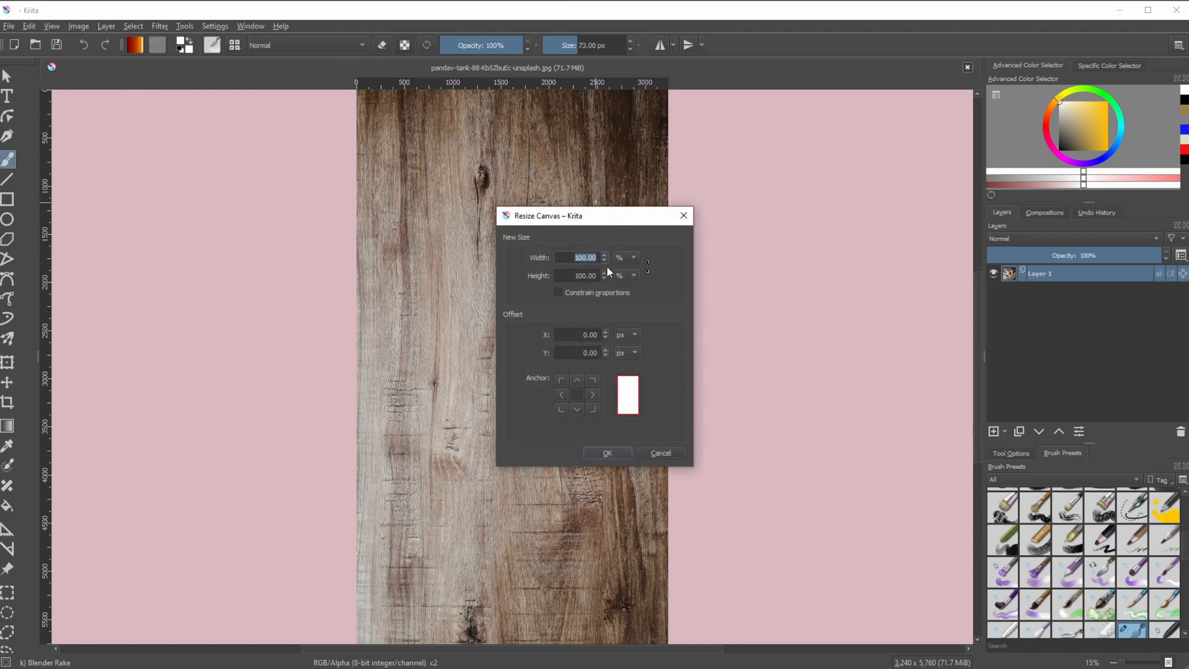
click(621, 257)
click(622, 233)
click(624, 276)
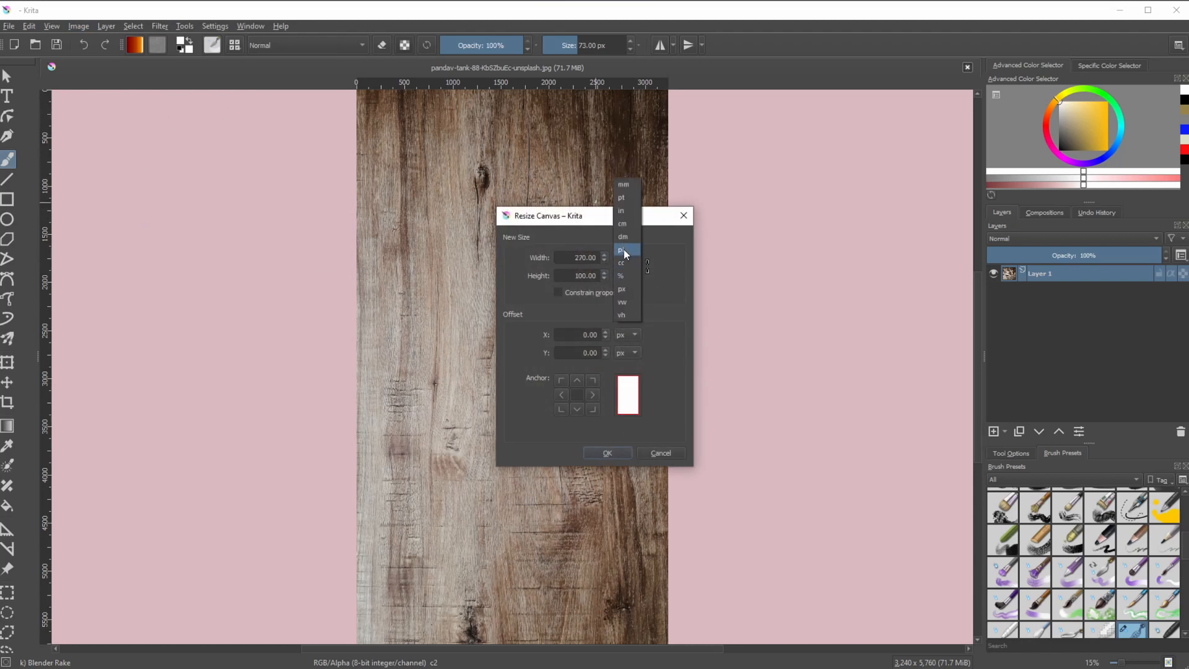
click(622, 290)
click(624, 255)
click(622, 297)
double_click(592, 258)
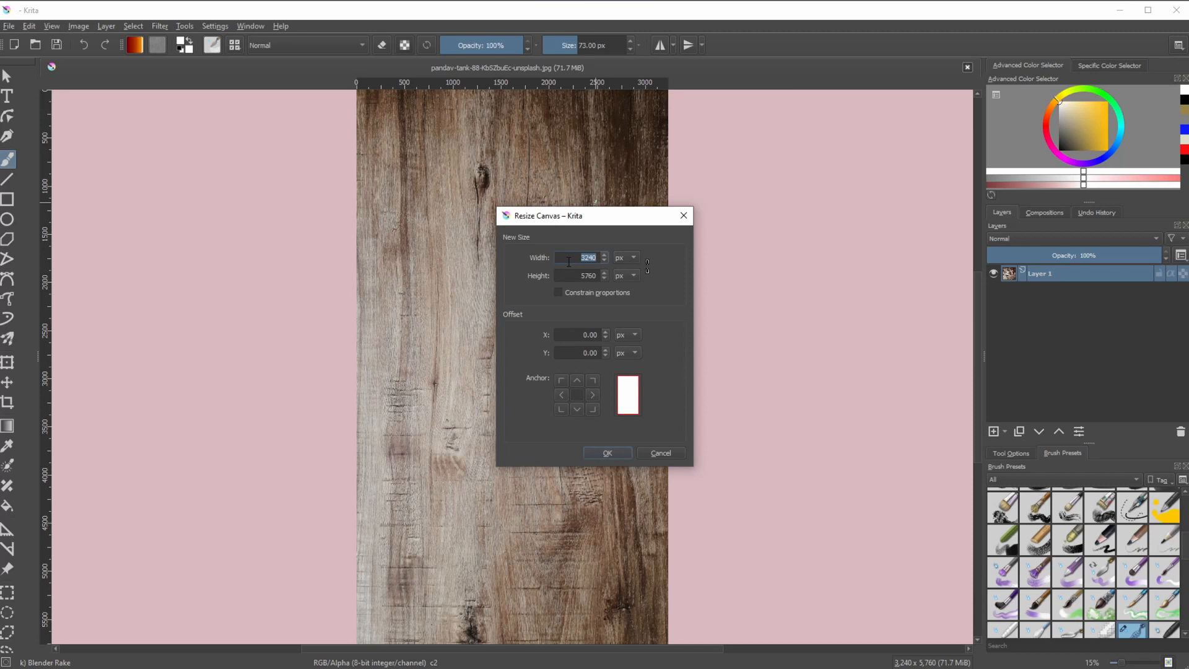
text(5760)
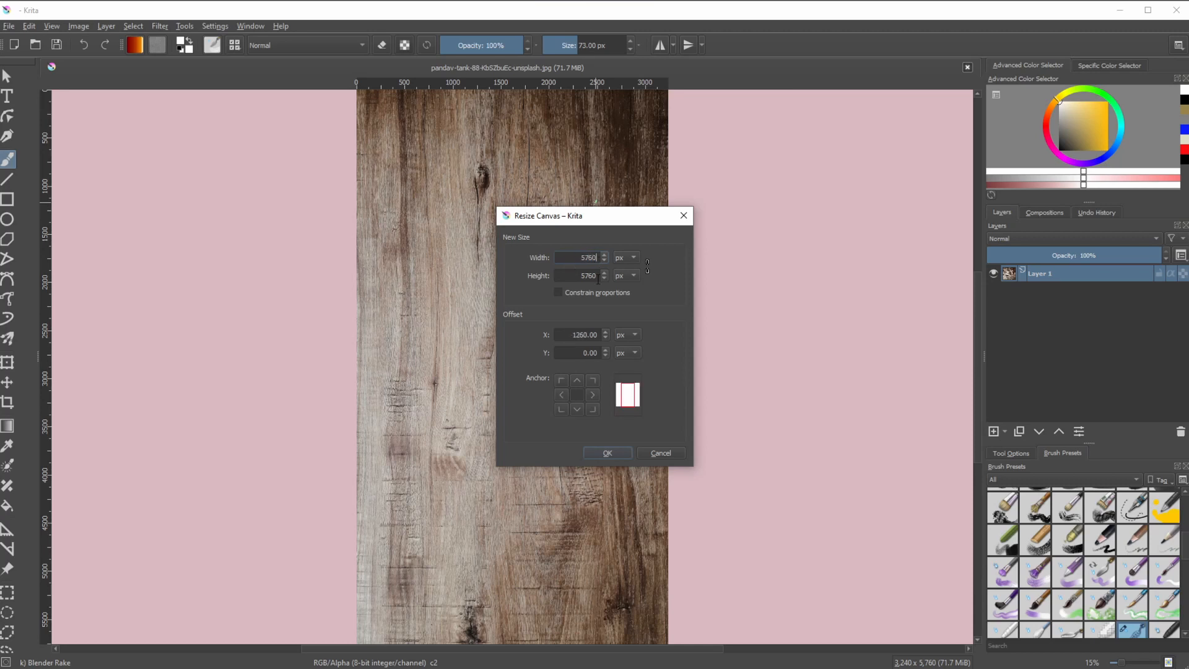
click(615, 453)
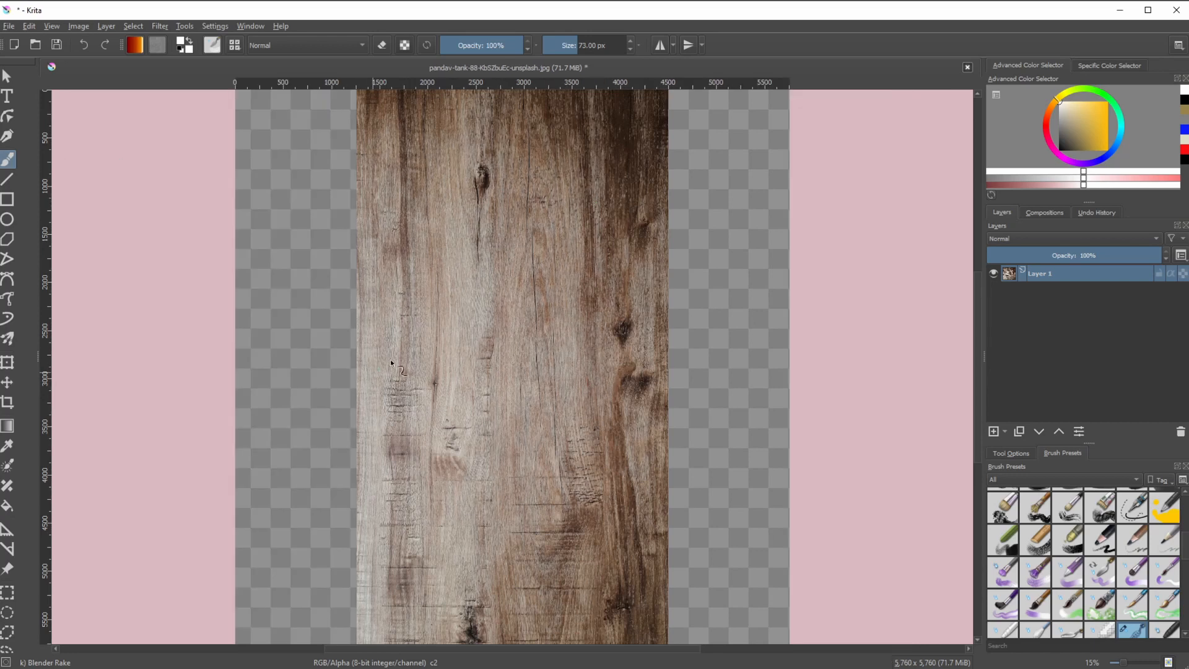
Duplicate Layer 1 and move the copy horizontally to the right so it covers the canvas's empty right strip.
scroll(507, 274, down, 1)
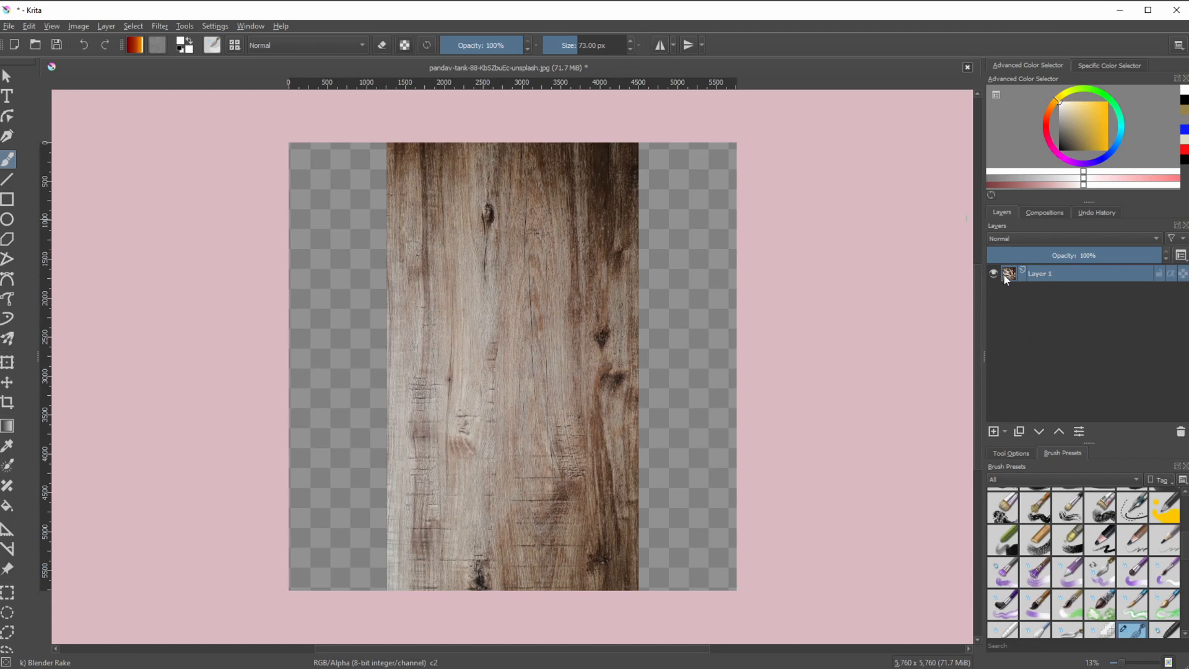
click(1018, 431)
click(8, 362)
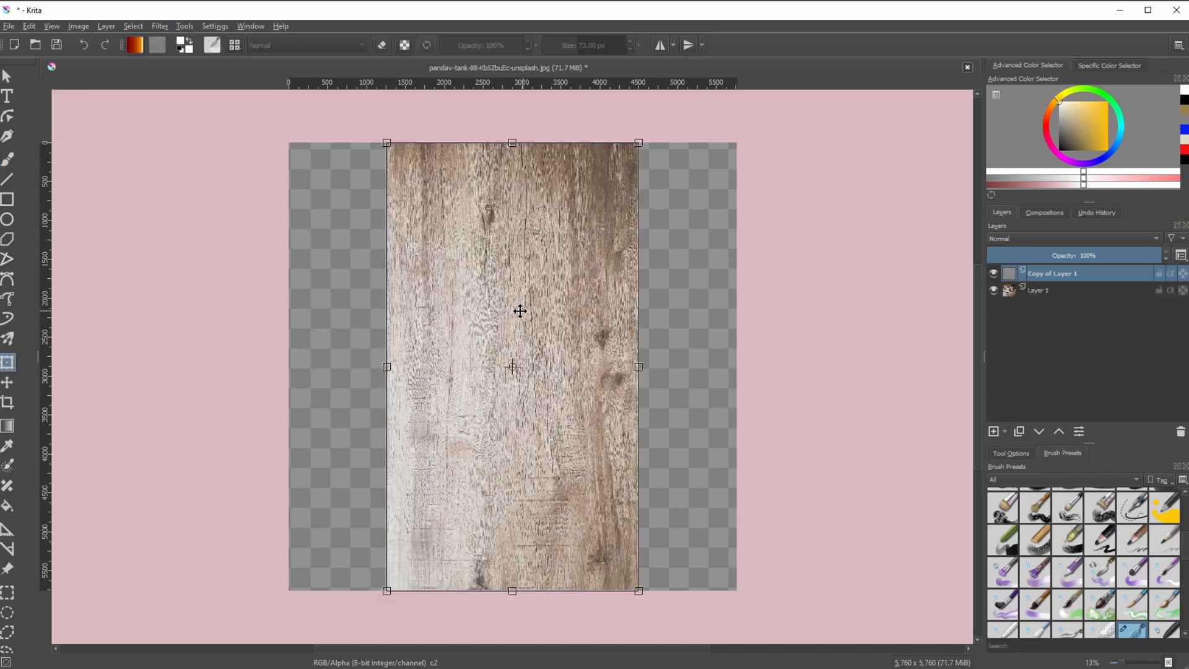
drag(488, 323, 602, 336)
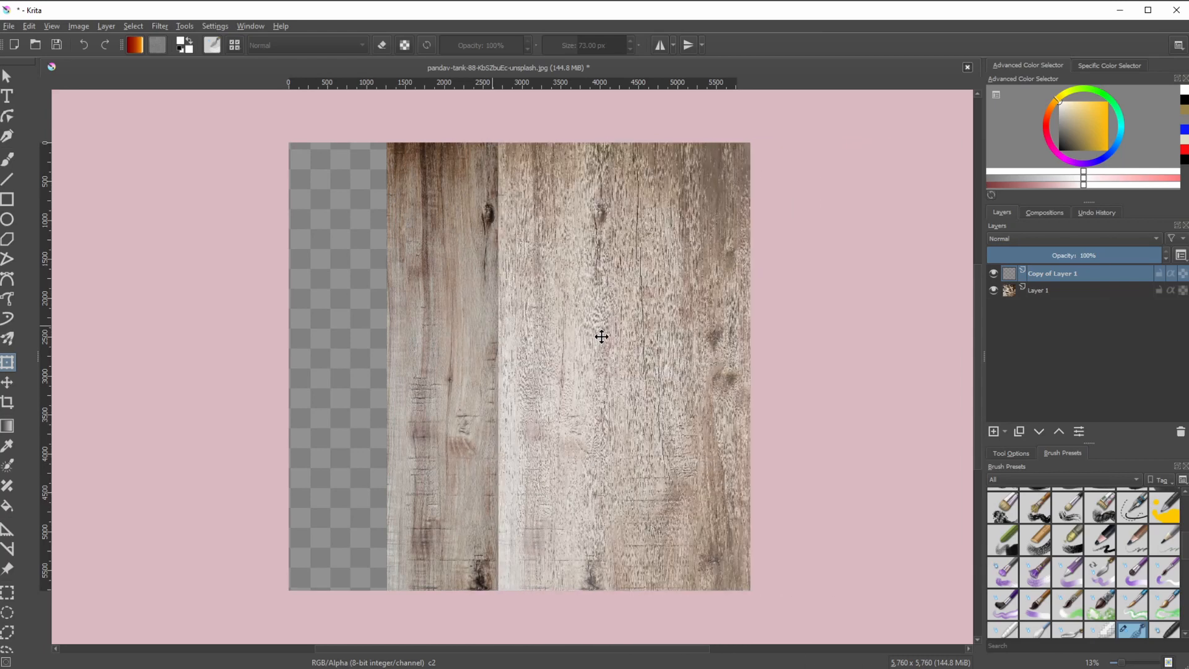
Move the original Layer 1 horizontally to the left so it fills the canvas's empty left strip.
click(1036, 290)
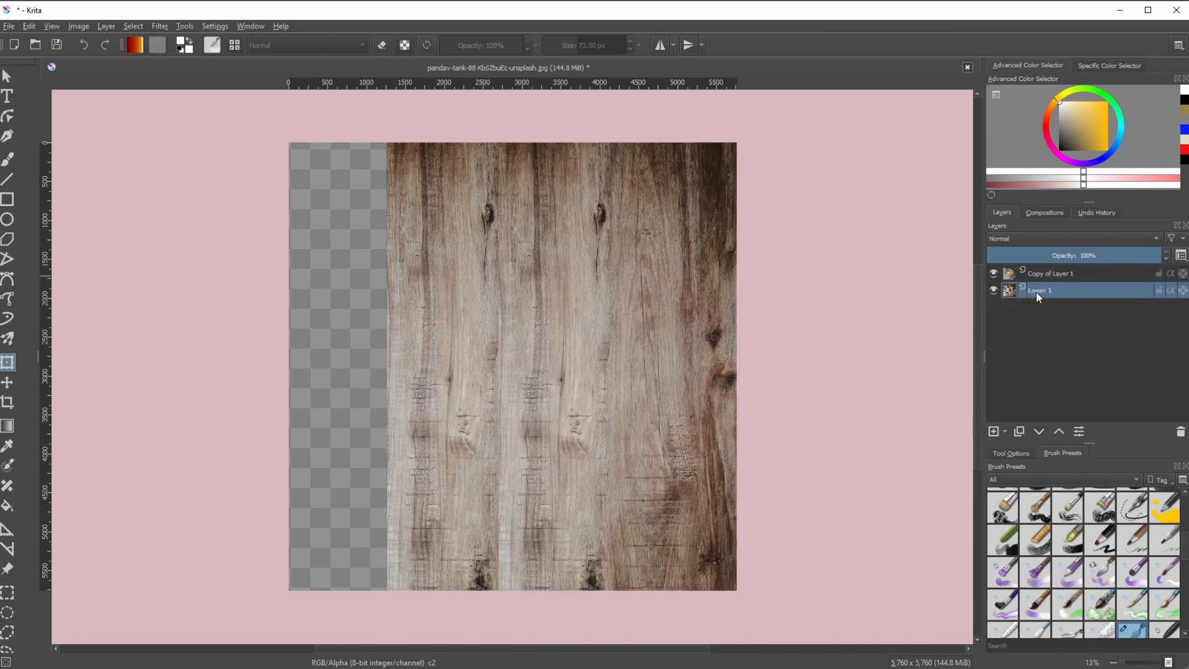
shift+drag(421, 335, 364, 342)
key(Return)
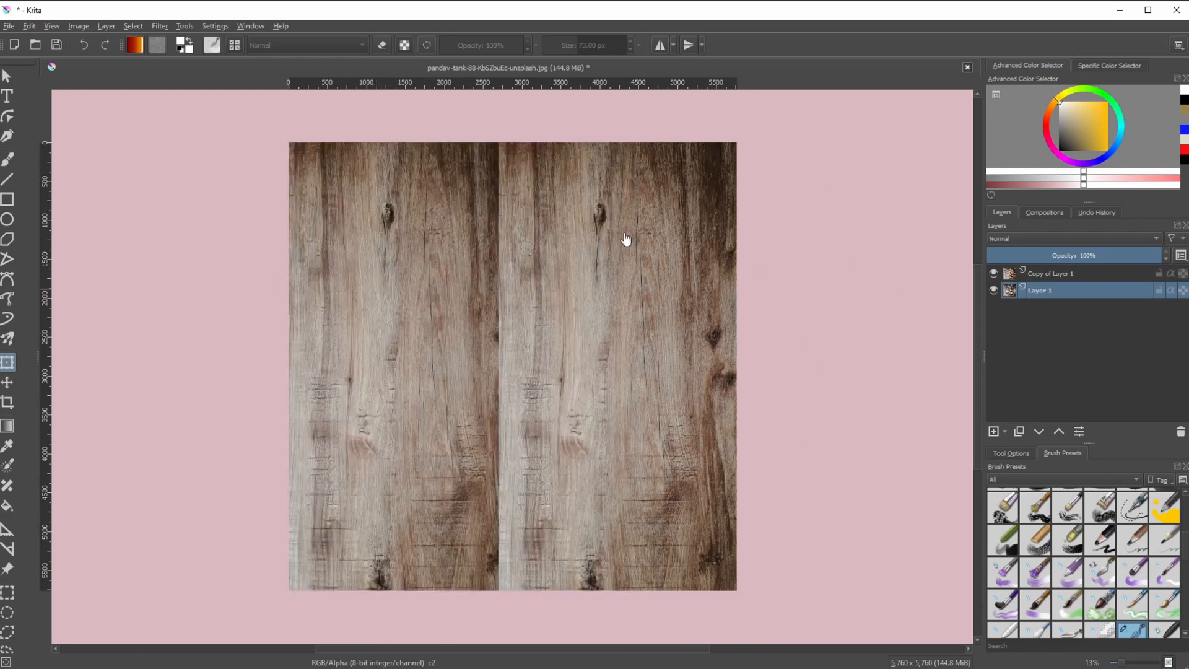
Merge Copy of Layer 1 and Layer 1 into a single layer.
click(1073, 278)
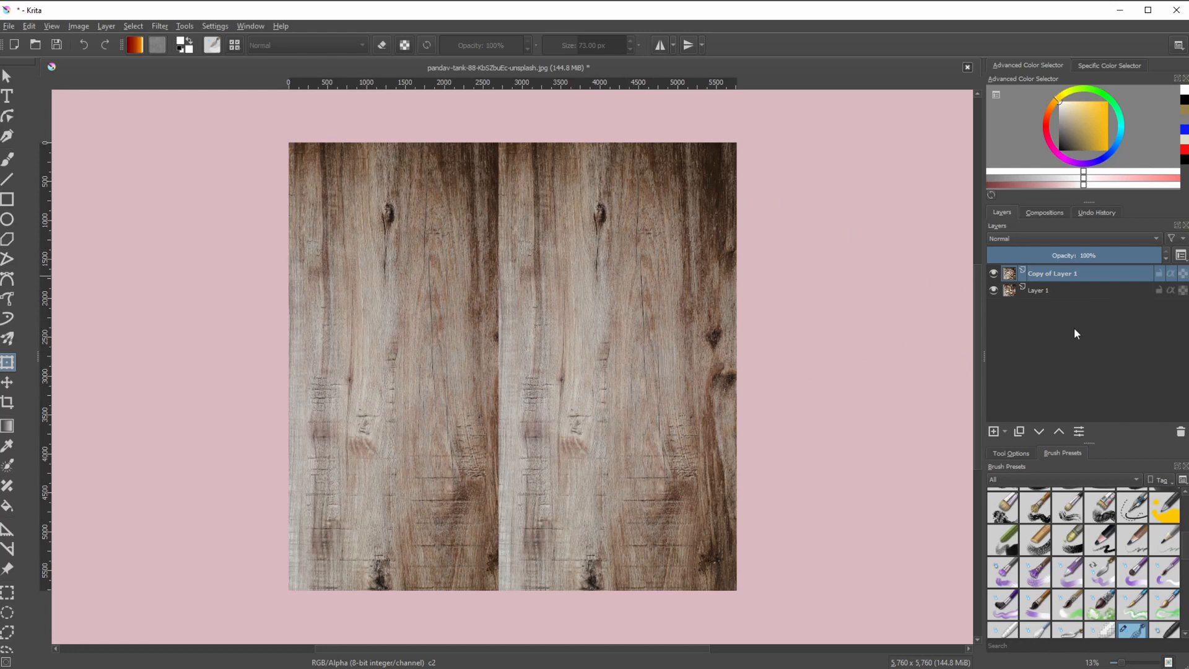
ctrl+click(1056, 290)
key(ctrl+e)
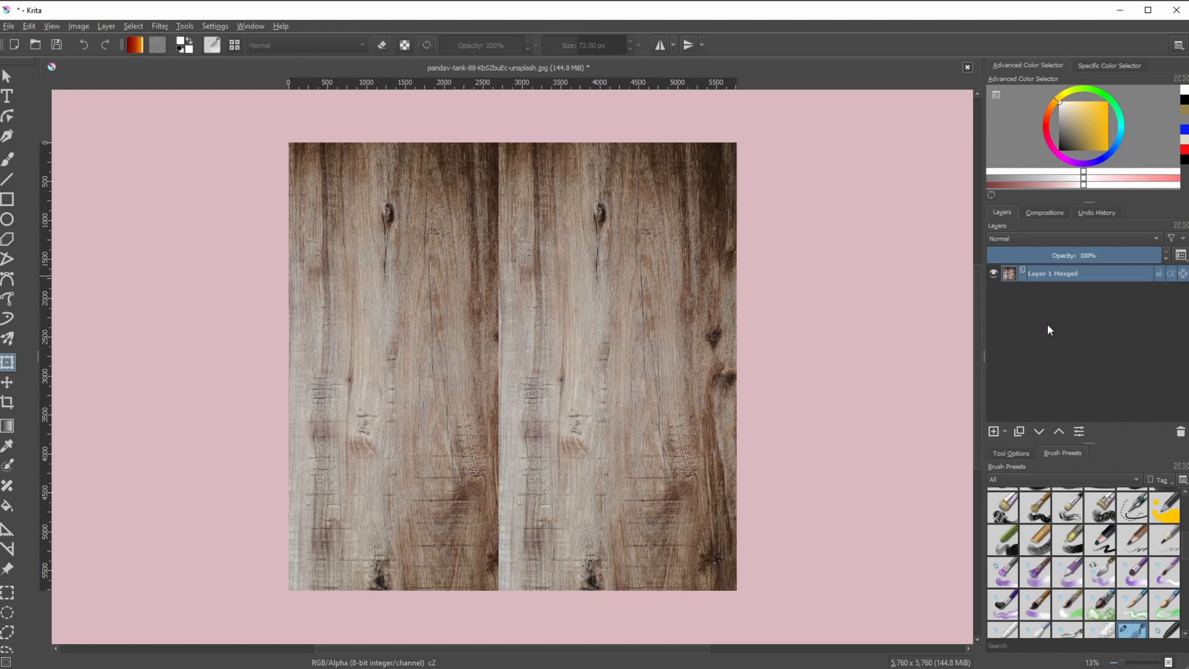
Rename the merged layer to "woody".
double_click(1059, 272)
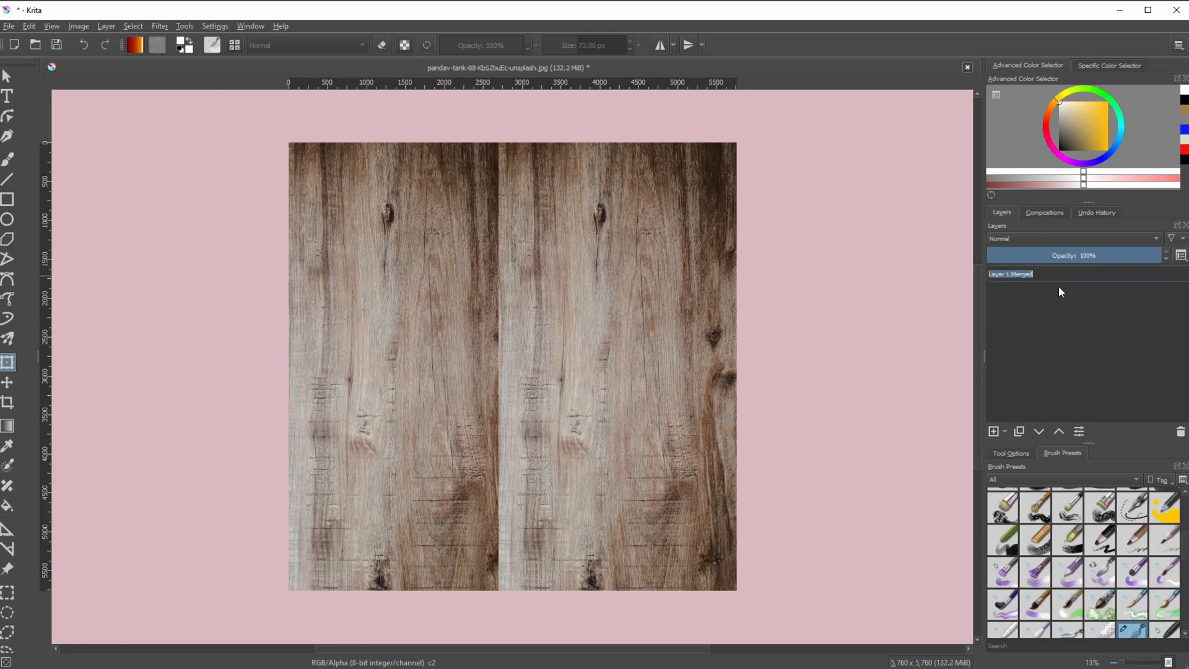
text(woody)
key(Return)
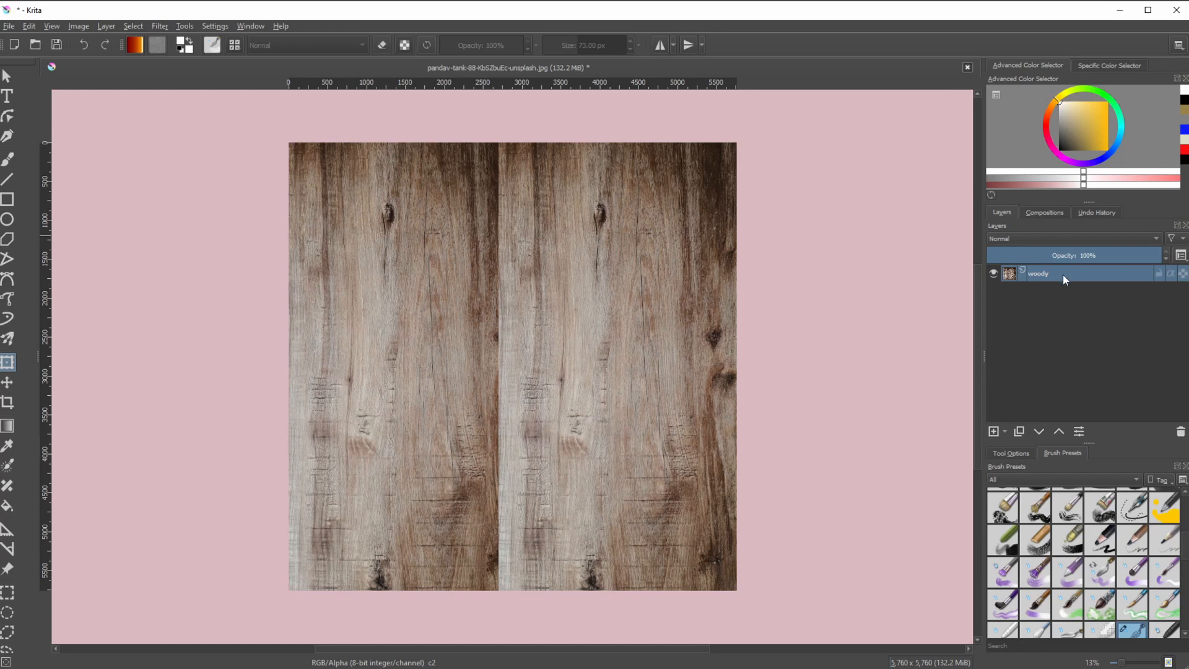
Save the image as a new JPEG named wood_tile_pandav in the planksWood folder, keeping the 80% quality setting.
click(9, 26)
click(37, 96)
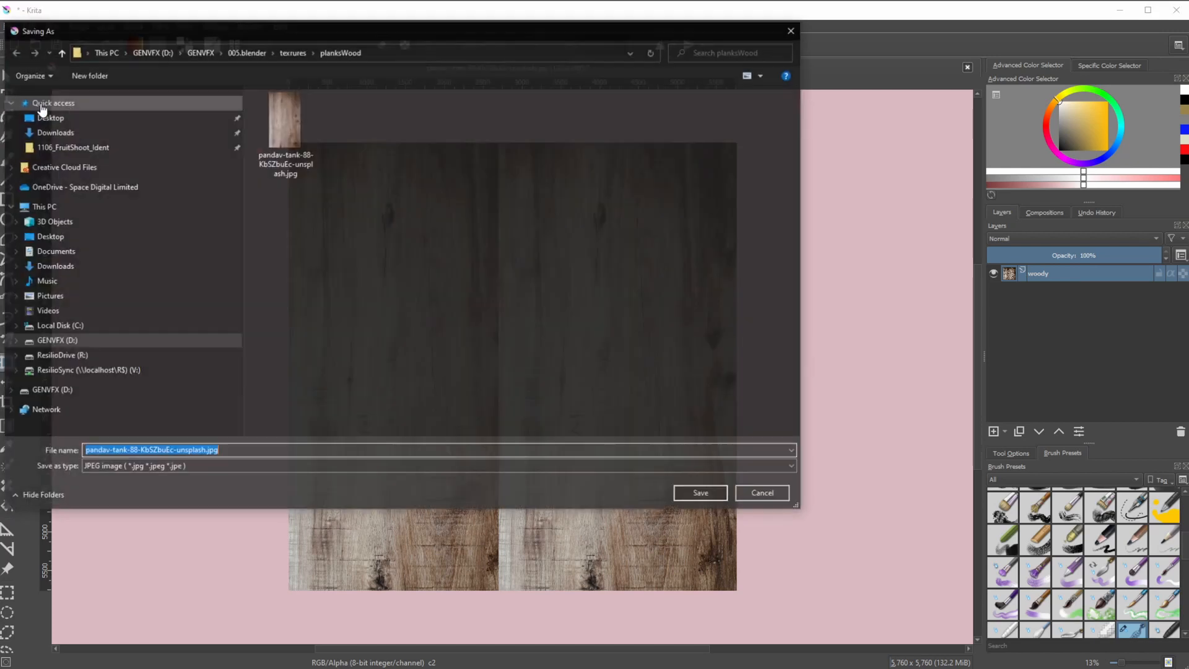
click(244, 450)
key(BackSpace)
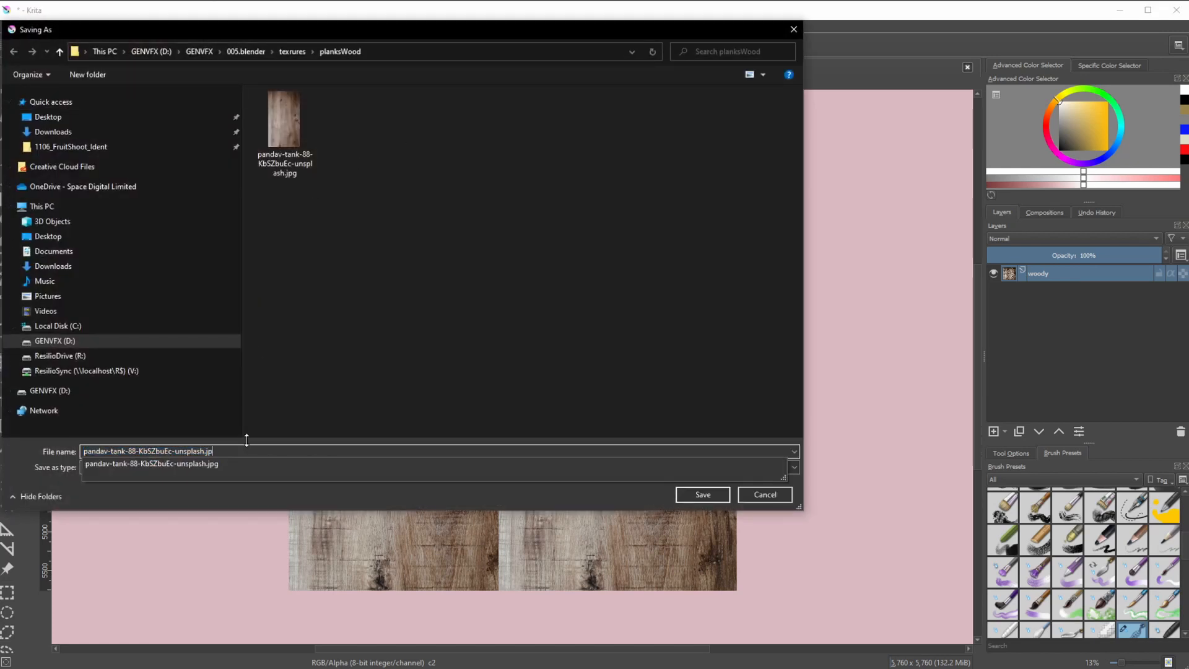
key(BackSpace)
key(BackSpace)
key(BackSpace)
key(BackSpace)
key(BackSpace)
key(BackSpace)
key(BackSpace)
key(BackSpace)
key(BackSpace)
key(BackSpace)
key(BackSpace)
key(BackSpace)
key(BackSpace)
key(BackSpace)
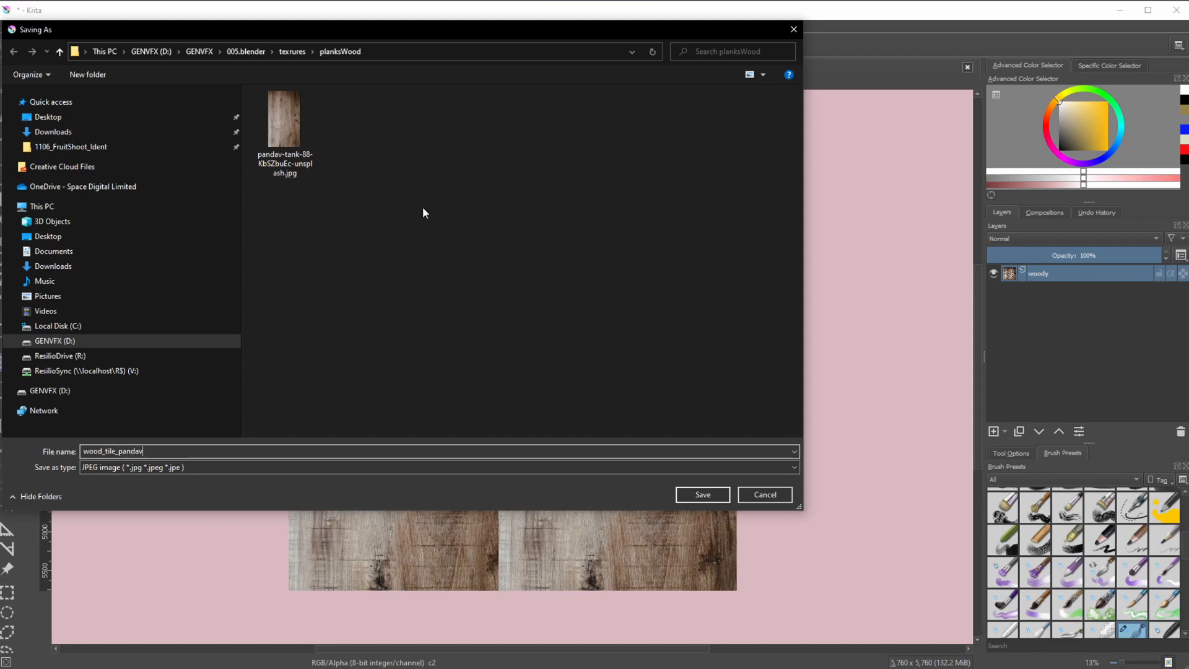
key(Return)
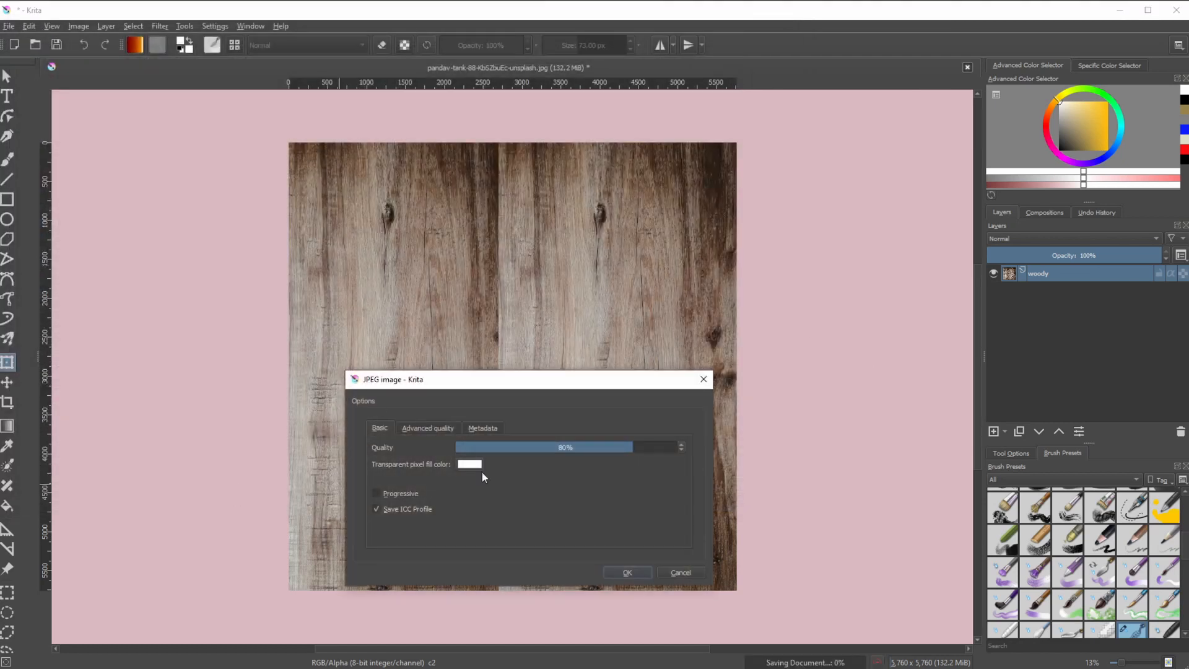
click(627, 573)
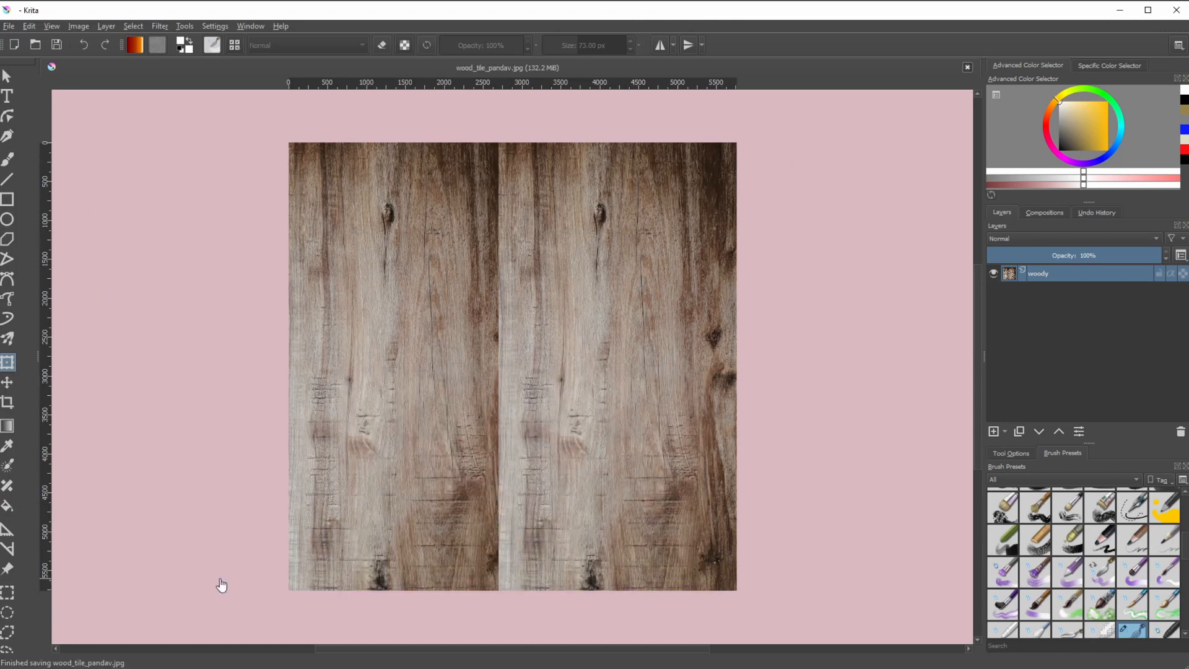
Turn on Wrap Around Mode to preview the wood texture repeated beyond the canvas edges.
click(51, 26)
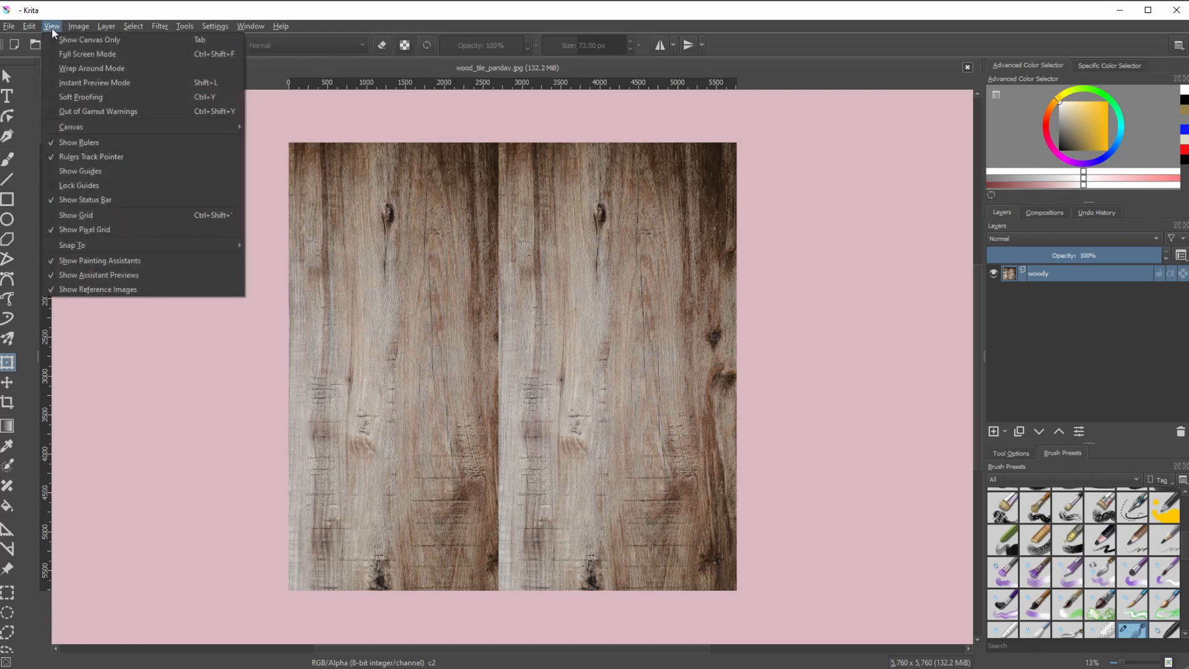
click(66, 67)
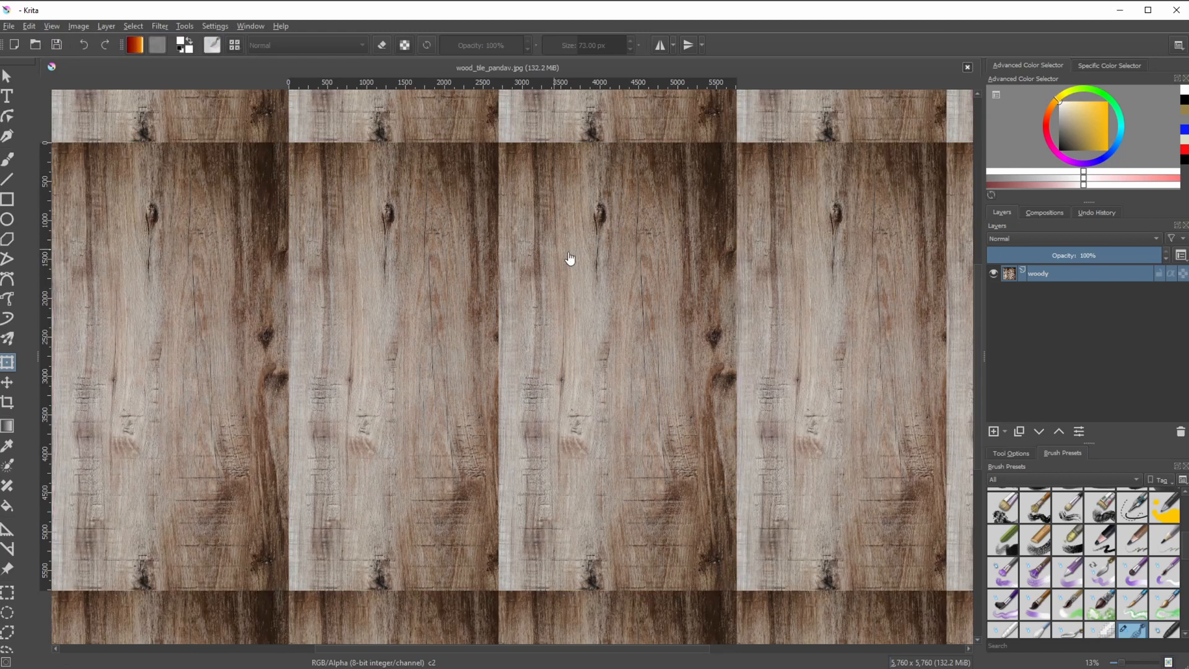
Examine the tiled wood pattern for visible seams at different rotations and zoom levels, ending with the view unrotated.
ctrl+middle_drag(582, 274, 522, 297)
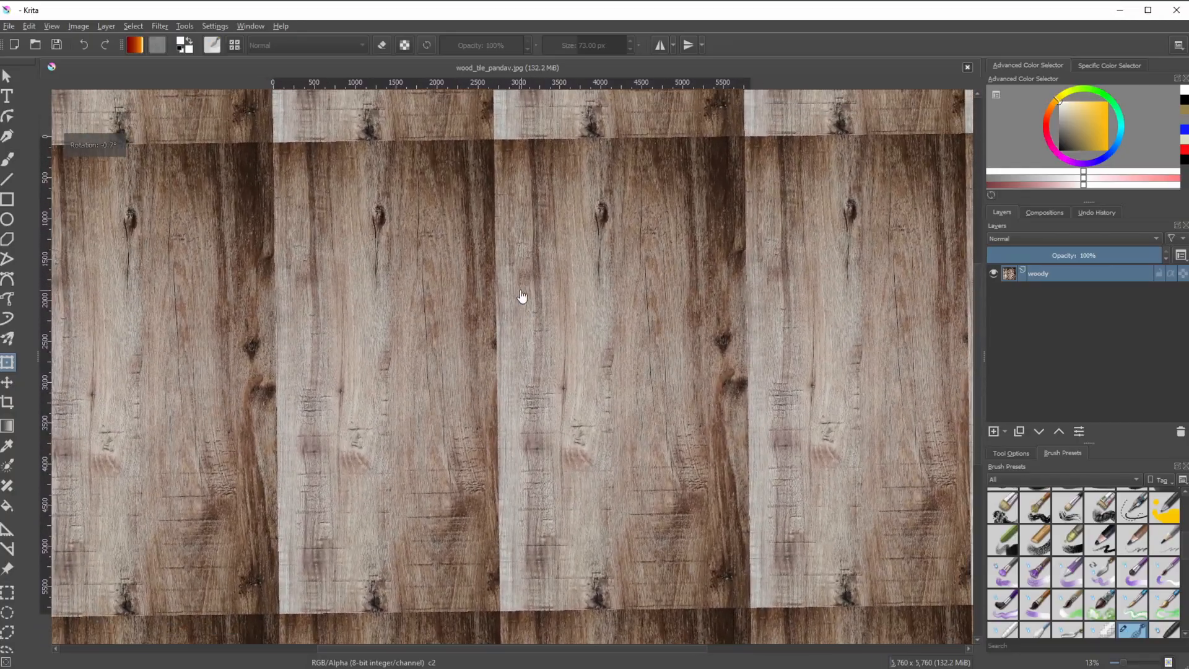
key(5)
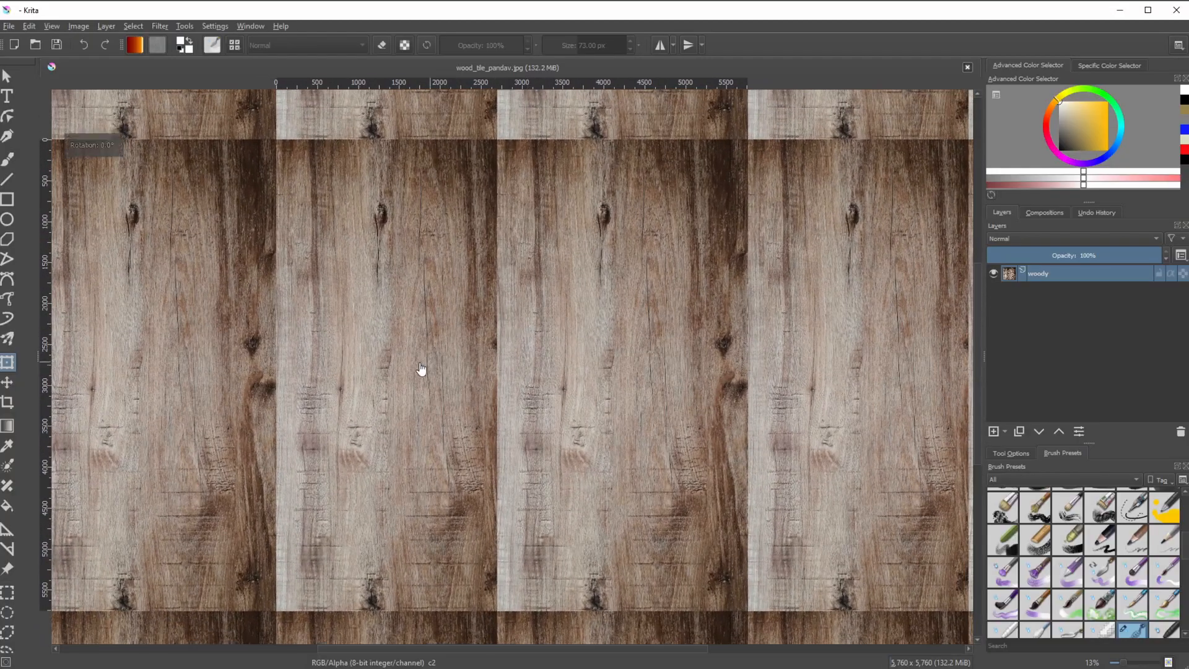
shift+middle_drag(479, 376, 493, 377)
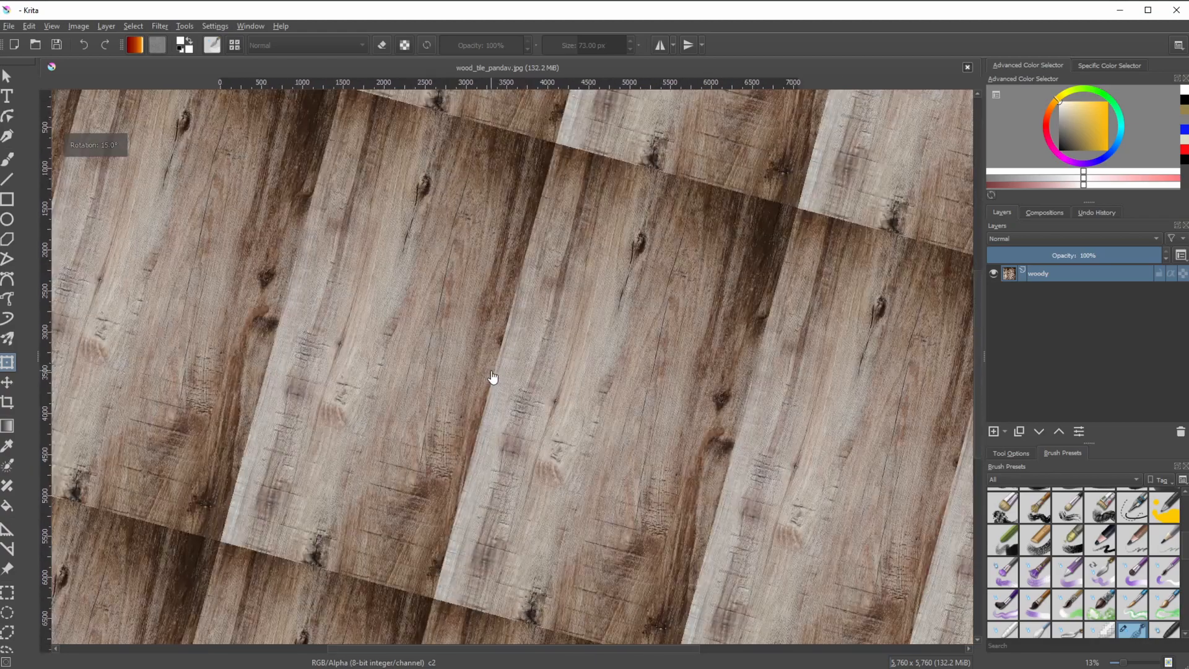
key(6)
key(6)
key(4)
key(4)
key(4)
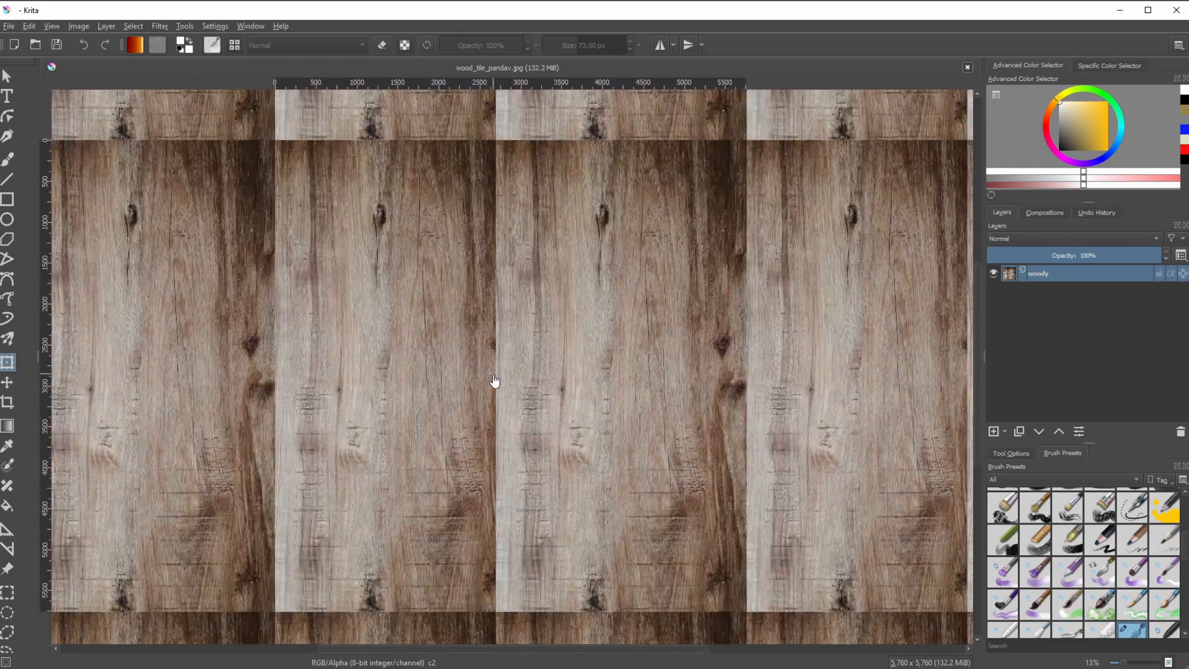
scroll(499, 371, down, 4)
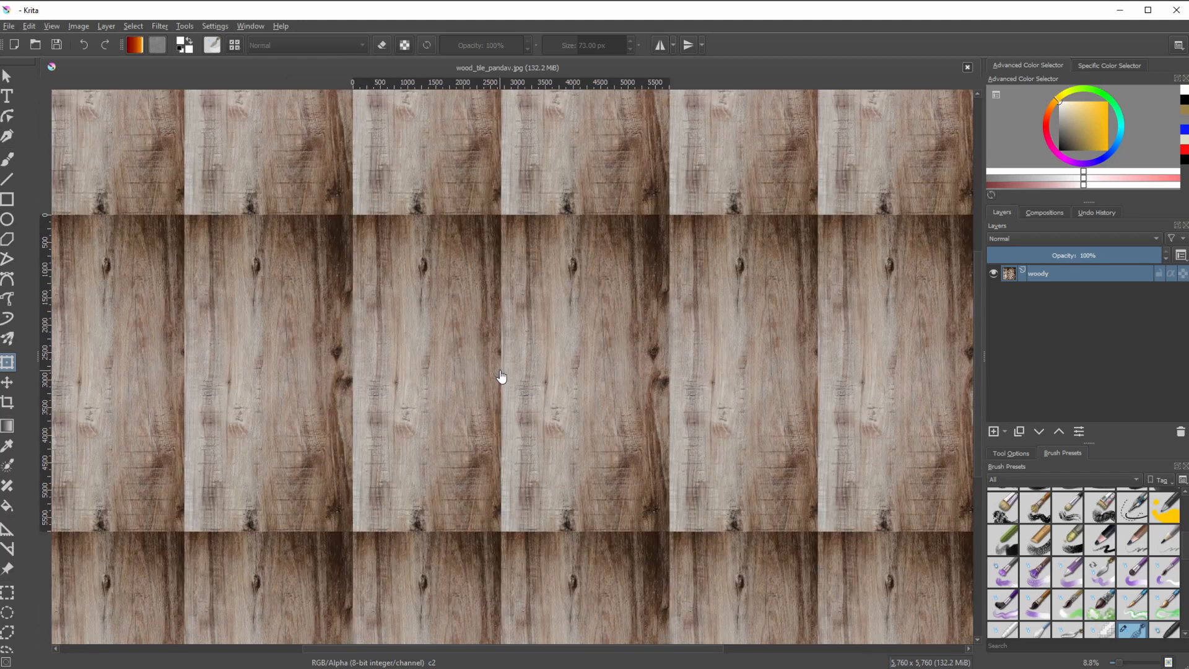
scroll(501, 376, up, 3)
scroll(499, 374, down, 3)
Choose the Clone Tool brush preset for freehand painting and set the brush size to about 830 px.
drag(1186, 550, 1185, 529)
drag(1088, 443, 1088, 366)
drag(1186, 481, 1187, 585)
click(1098, 516)
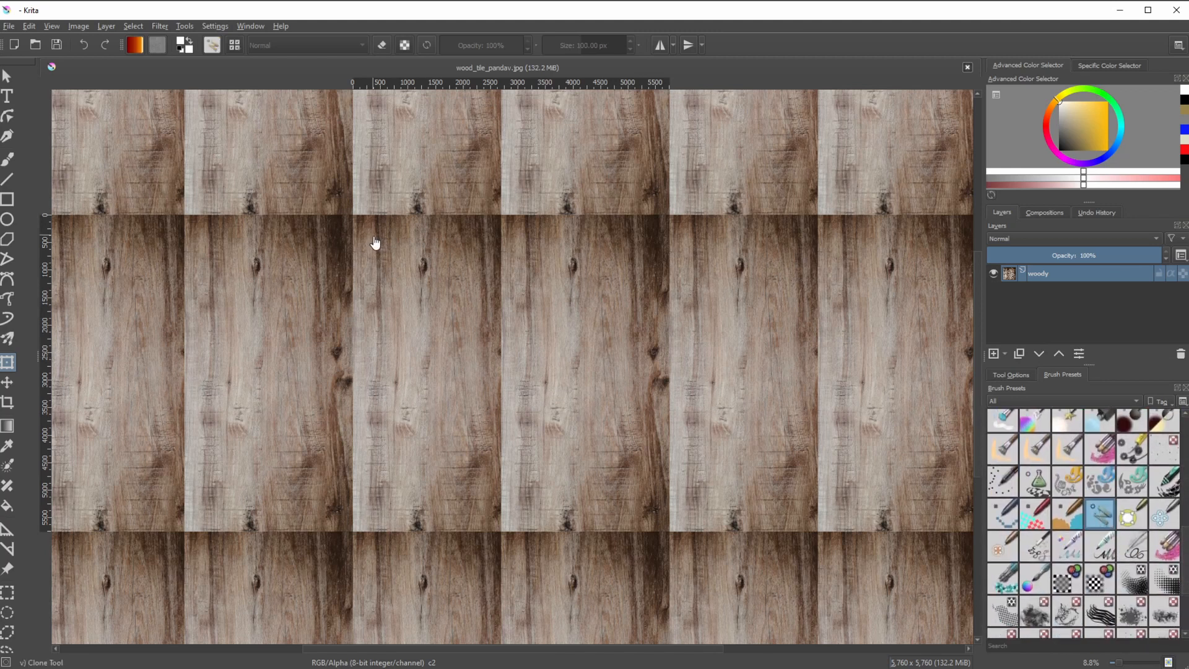
click(7, 160)
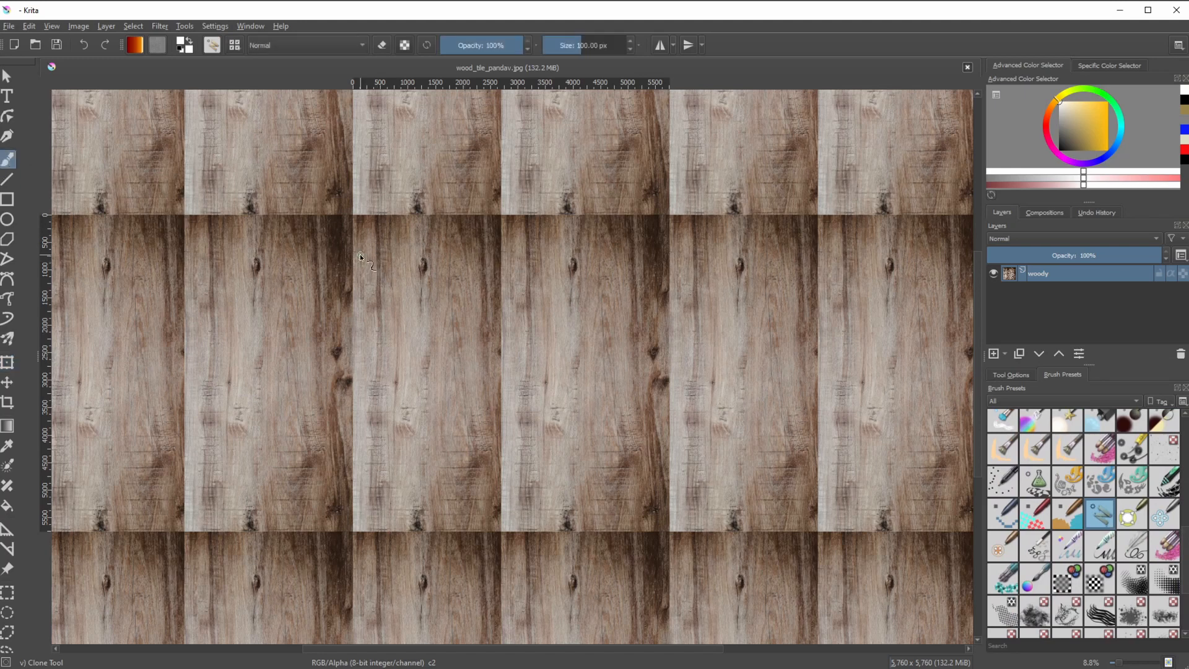
key(plus)
key(plus)
key(plus)
key(minus)
drag(593, 44, 619, 45)
key(minus)
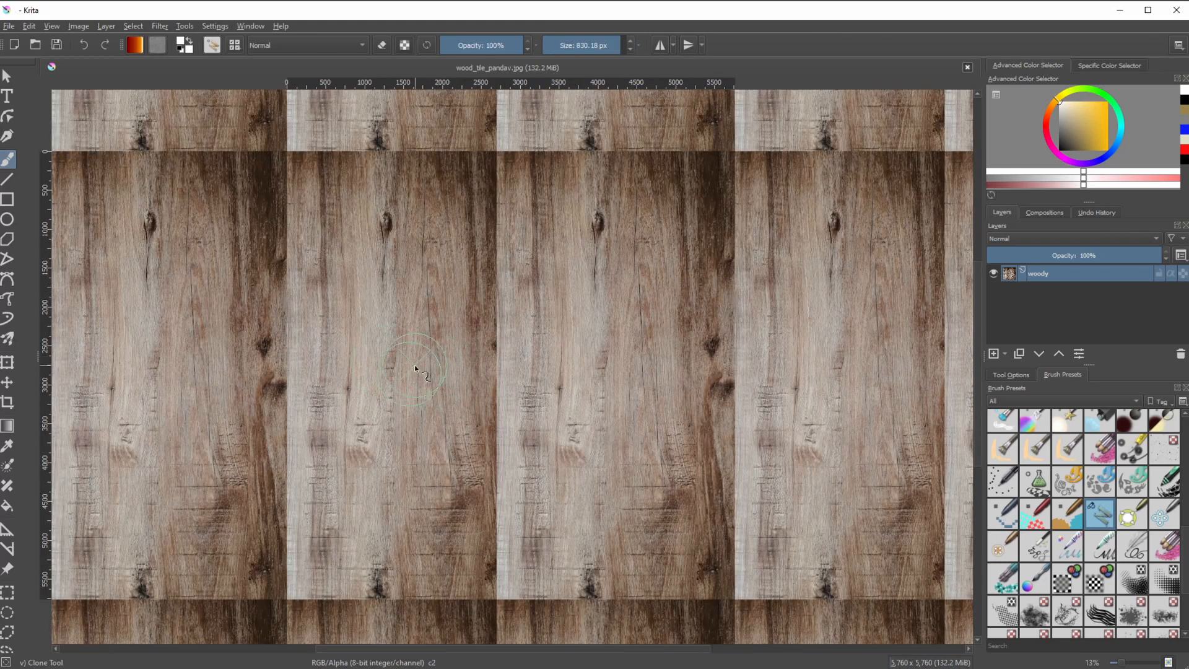
Clone wood grain from several sampled spots over the vertical seam where the tile's side edges meet.
key(ctrl)
click(379, 360)
mouse_move(288, 366)
mouse_down()
mouse_move(301, 360)
mouse_move(289, 442)
mouse_move(250, 270)
mouse_move(288, 261)
mouse_move(266, 171)
mouse_up()
ctrl+click(451, 289)
ctrl+click(160, 401)
mouse_move(284, 403)
mouse_down()
mouse_move(269, 441)
mouse_move(292, 481)
mouse_move(314, 436)
mouse_up()
ctrl+click(393, 364)
mouse_move(337, 481)
mouse_down()
mouse_move(300, 505)
mouse_move(292, 544)
mouse_move(303, 536)
mouse_up()
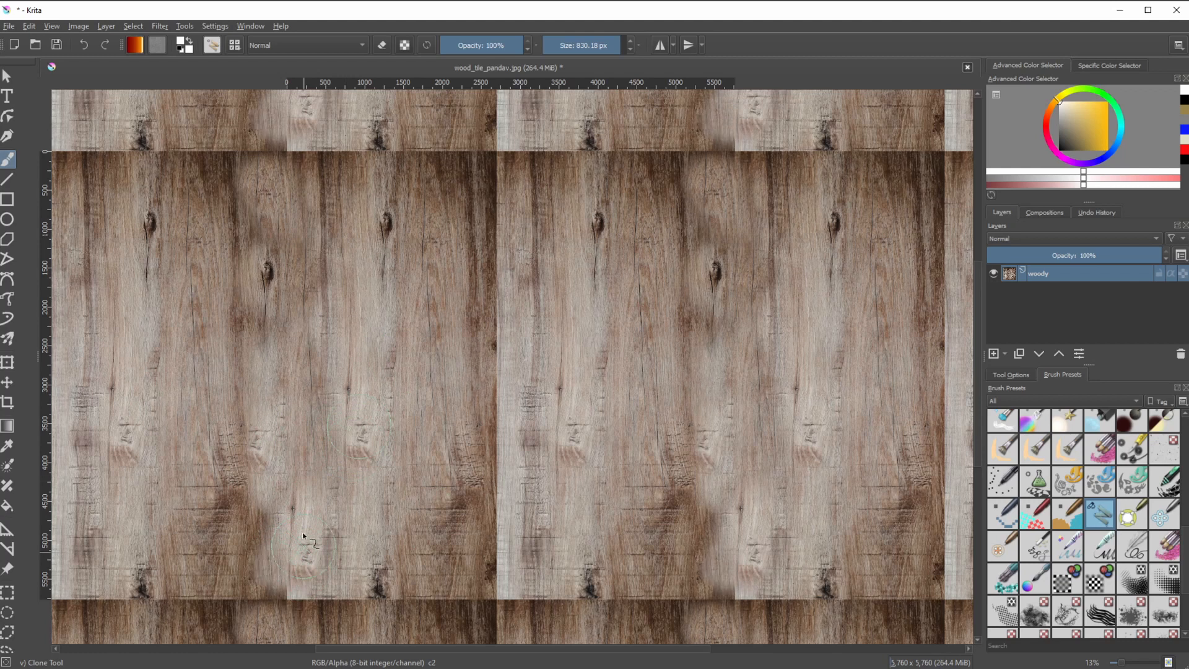
Clone sampled grain along the vertical seam in the middle of the tile.
ctrl+click(341, 342)
mouse_move(478, 352)
mouse_down()
mouse_move(493, 356)
mouse_move(482, 418)
mouse_move(511, 485)
mouse_move(486, 499)
mouse_up()
ctrl+click(627, 334)
mouse_move(500, 337)
mouse_down()
mouse_move(478, 286)
mouse_move(486, 295)
mouse_move(481, 186)
mouse_move(493, 187)
mouse_up()
Clone sampled grain over the left half of the horizontal seam between the tile's bottom and top edges.
ctrl+click(628, 428)
scroll(493, 187, down, 10)
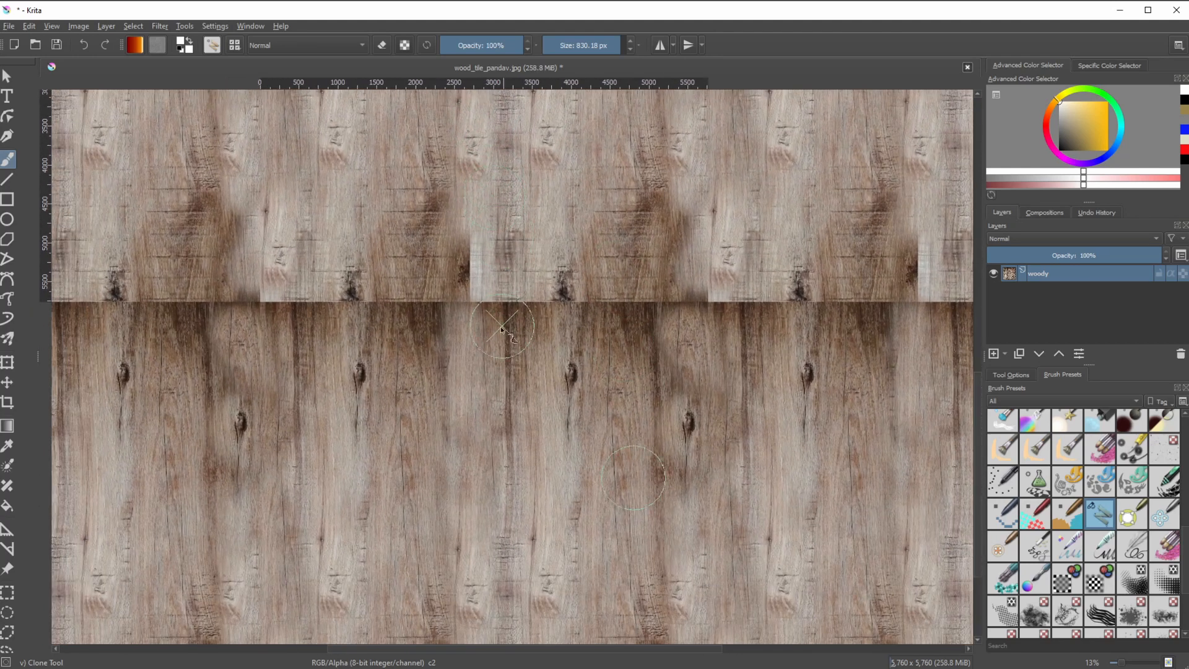
mouse_move(502, 329)
mouse_down()
mouse_move(499, 296)
mouse_move(427, 322)
mouse_move(437, 329)
mouse_move(406, 278)
mouse_move(425, 348)
mouse_move(391, 317)
mouse_move(304, 310)
mouse_move(259, 322)
mouse_move(285, 318)
mouse_move(279, 359)
mouse_move(301, 362)
mouse_move(331, 421)
mouse_move(374, 433)
mouse_move(364, 371)
mouse_move(366, 483)
mouse_up()
ctrl+click(582, 164)
ctrl+click(306, 235)
mouse_move(374, 413)
mouse_down()
mouse_move(377, 445)
mouse_move(364, 453)
mouse_up()
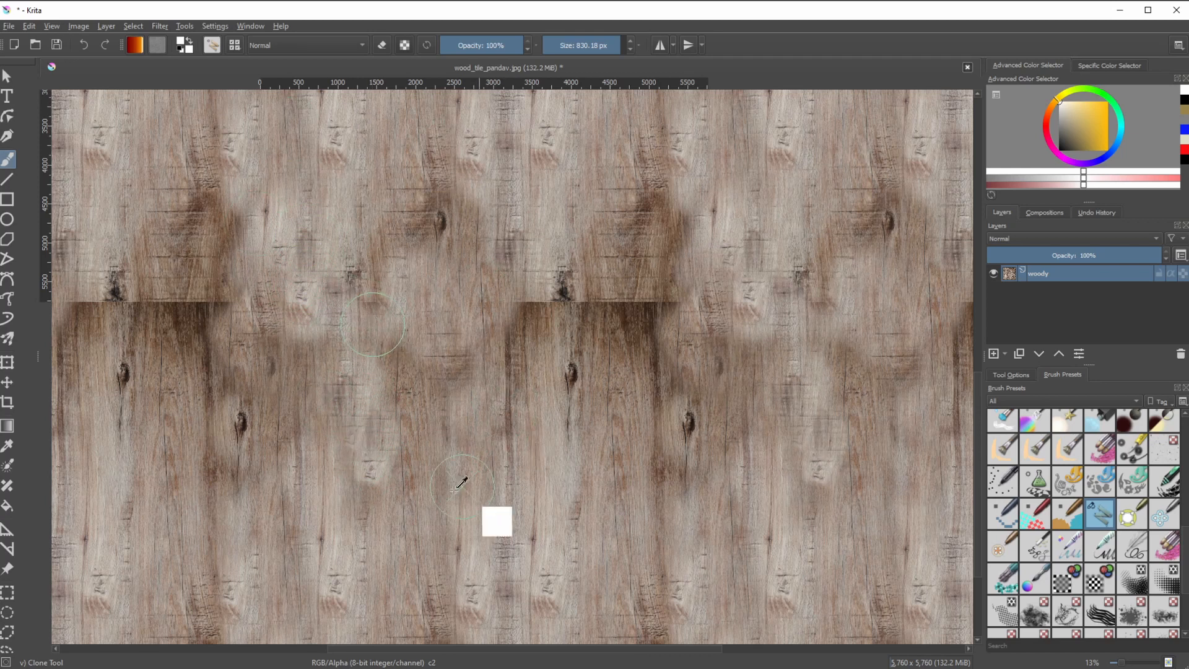
Clone sampled grain over the remaining dark right half of the horizontal seam.
ctrl+click(329, 547)
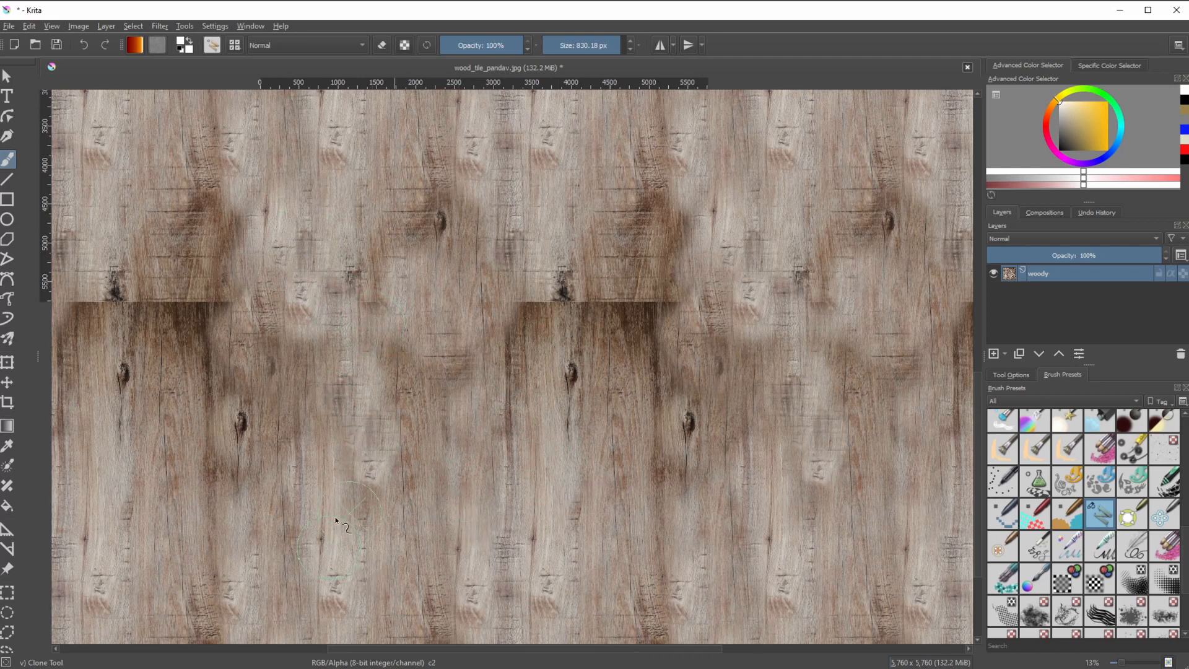
ctrl+click(179, 427)
mouse_move(544, 301)
mouse_down()
mouse_move(533, 340)
mouse_move(568, 305)
mouse_move(613, 311)
mouse_move(668, 292)
mouse_move(614, 272)
mouse_move(650, 227)
mouse_move(675, 236)
mouse_move(650, 371)
mouse_move(594, 365)
mouse_move(428, 437)
mouse_up()
ctrl+click(431, 435)
drag(568, 379, 575, 392)
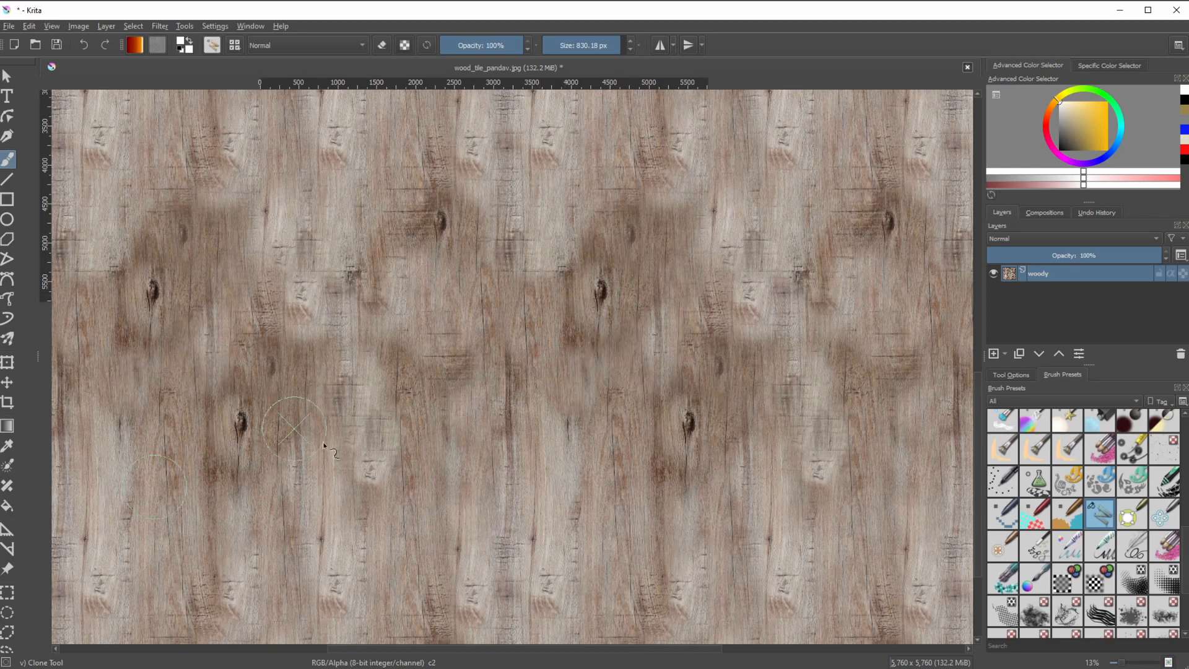
Blend the blotchy areas around the former horizontal seam by cloning lighter wood grain over them.
ctrl+click(482, 348)
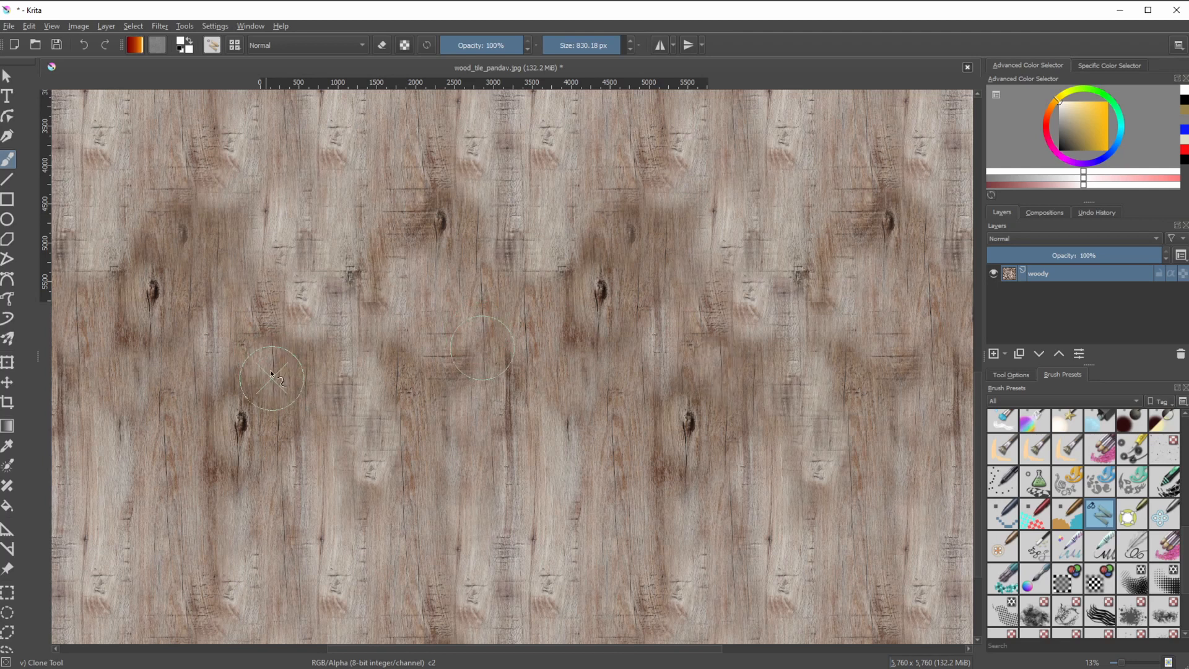
ctrl+click(775, 134)
mouse_move(715, 263)
mouse_down()
mouse_move(703, 319)
mouse_move(647, 366)
mouse_up()
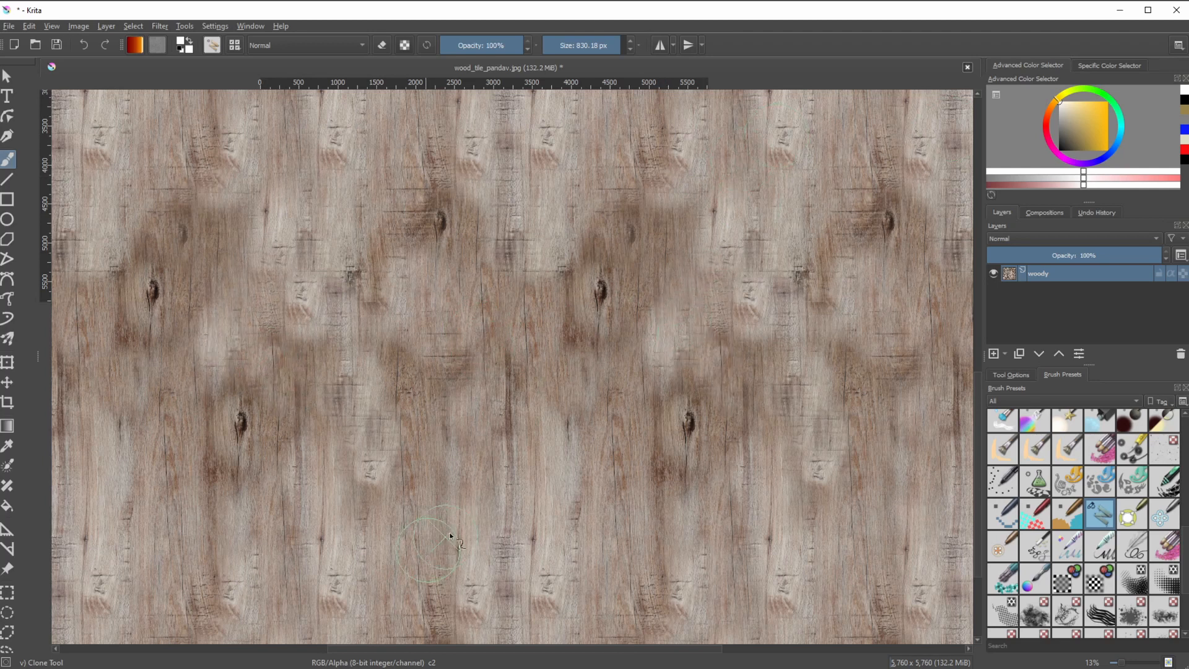
drag(578, 395, 602, 432)
mouse_move(627, 353)
mouse_down()
mouse_move(643, 451)
mouse_move(646, 404)
mouse_move(507, 512)
mouse_up()
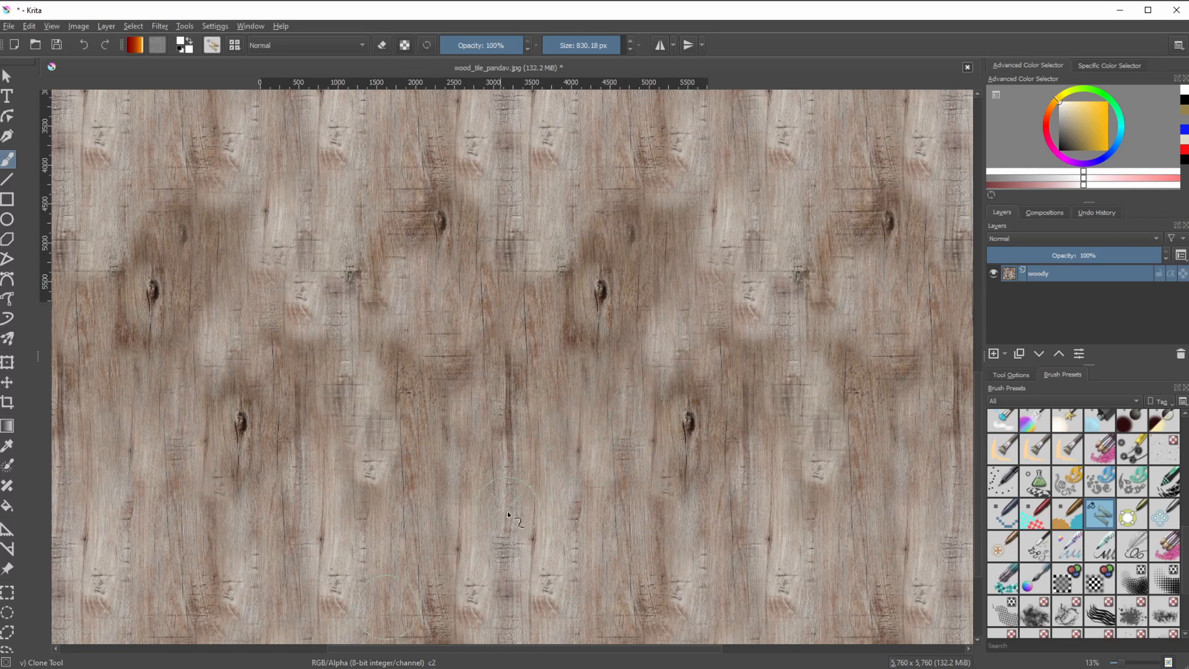
drag(545, 300, 549, 351)
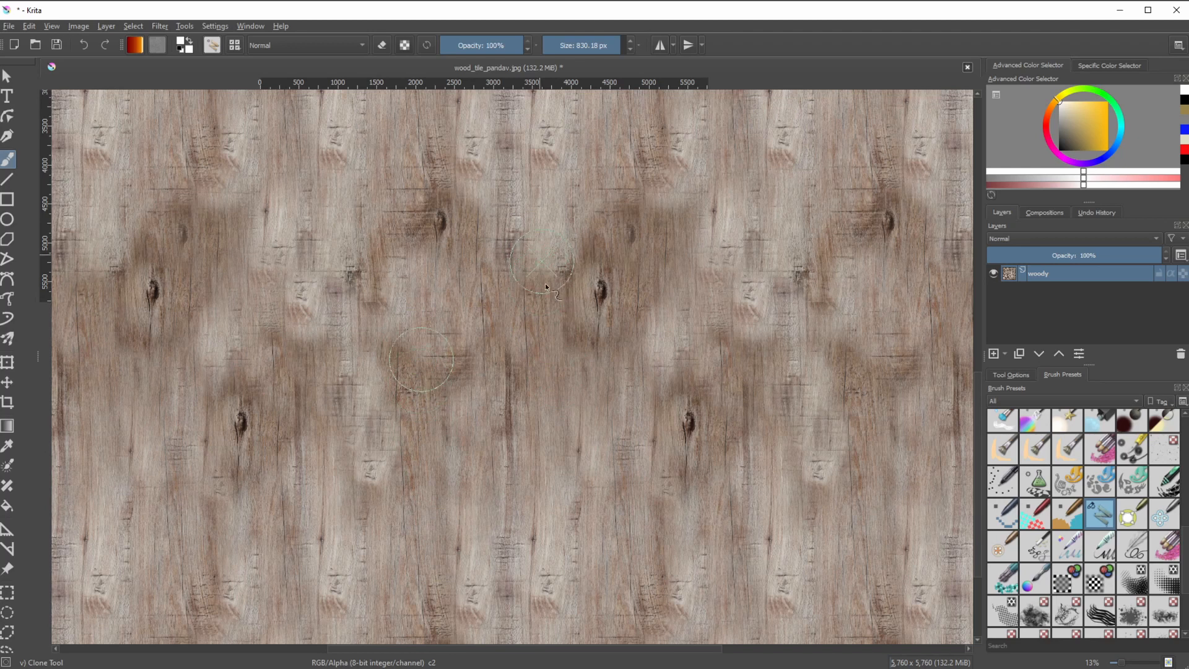
Clone clean wood grain over the repeated dark knots and patches near the former horizontal seam.
mouse_move(568, 259)
mouse_down()
mouse_move(576, 325)
mouse_move(603, 337)
mouse_move(595, 273)
mouse_move(623, 367)
mouse_up()
mouse_move(627, 175)
mouse_down()
mouse_move(641, 272)
mouse_move(616, 232)
mouse_up()
drag(588, 347, 519, 410)
ctrl+click(596, 327)
drag(438, 217, 446, 233)
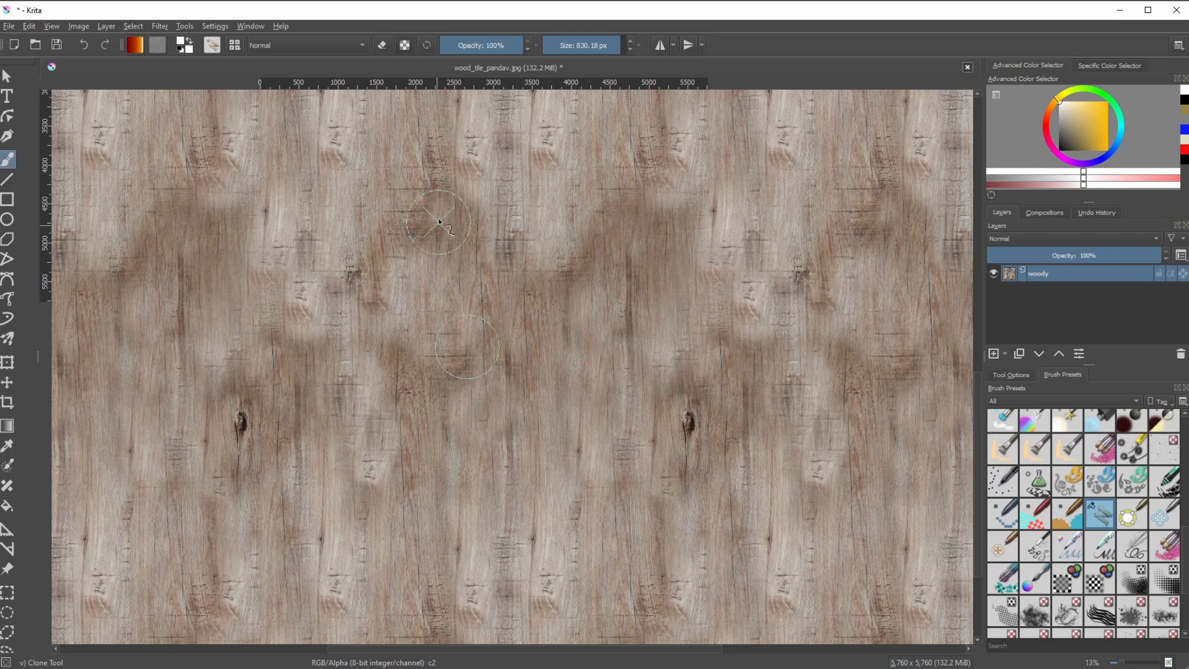
ctrl+click(551, 163)
mouse_move(499, 185)
mouse_down()
mouse_move(468, 242)
mouse_move(413, 187)
mouse_up()
ctrl+click(573, 564)
Compare the single tile with its repeated preview and leave Wrap Around Mode off.
click(28, 26)
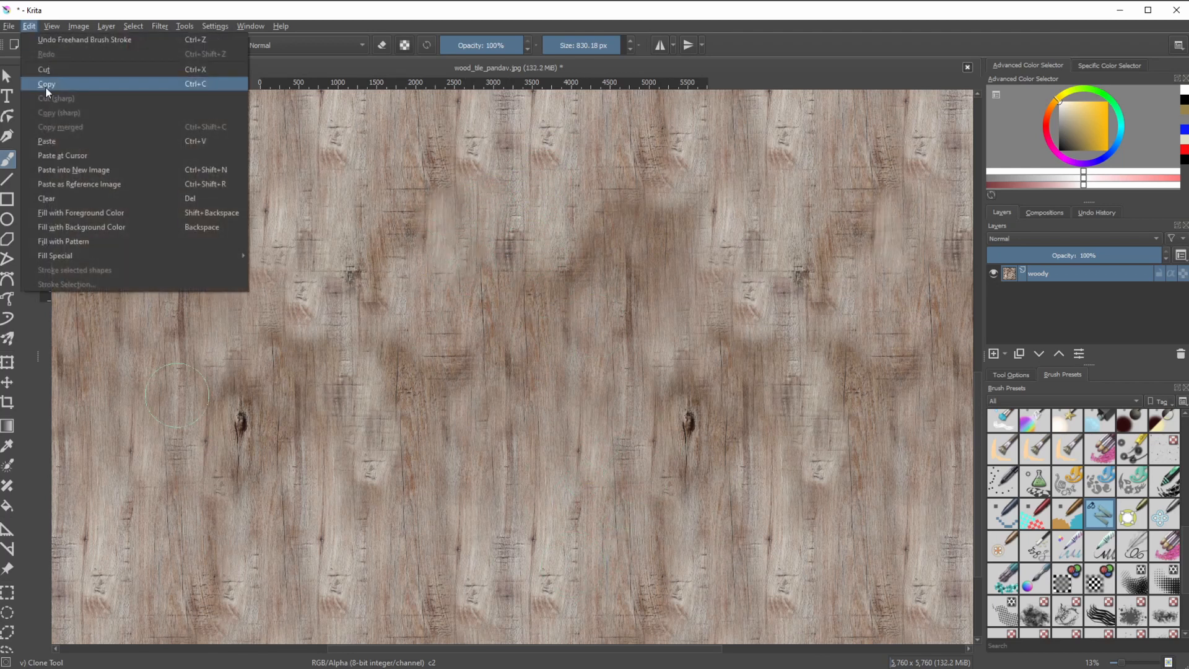
click(59, 69)
middle_drag(476, 155, 504, 428)
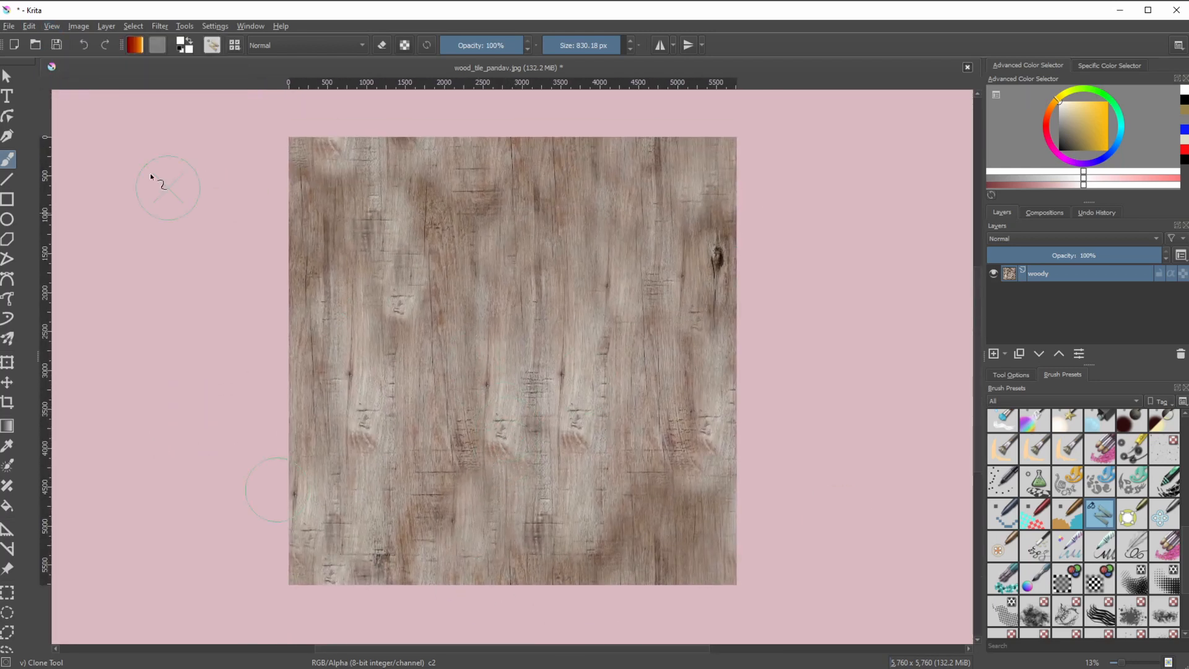
click(52, 26)
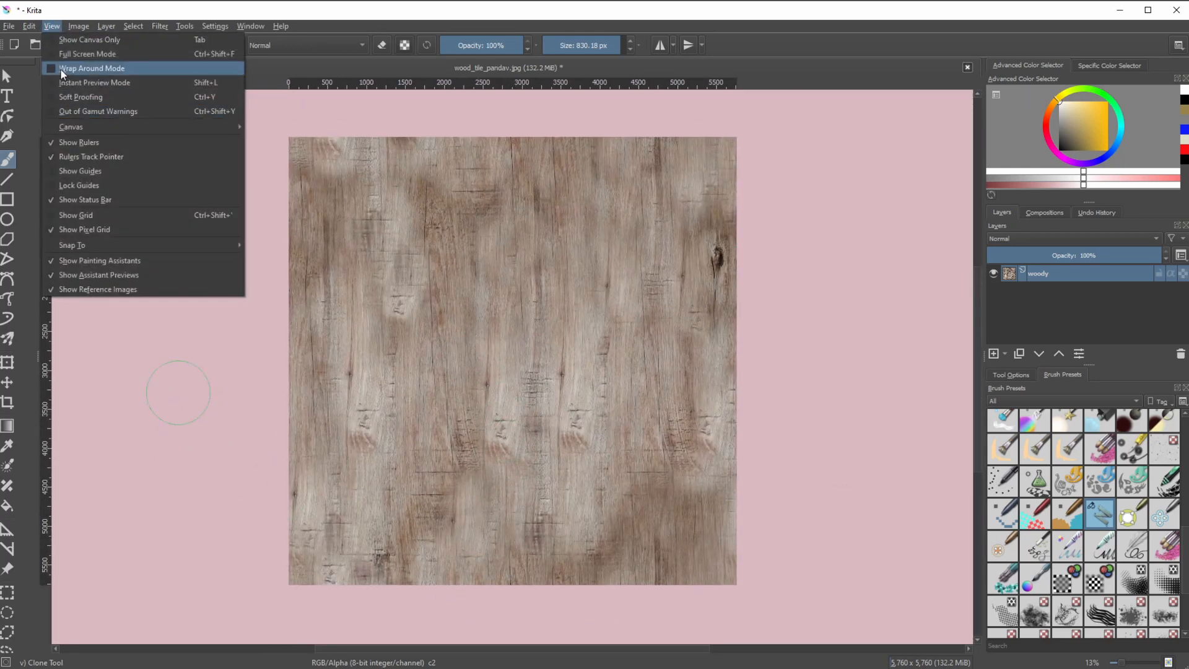
click(60, 68)
click(51, 26)
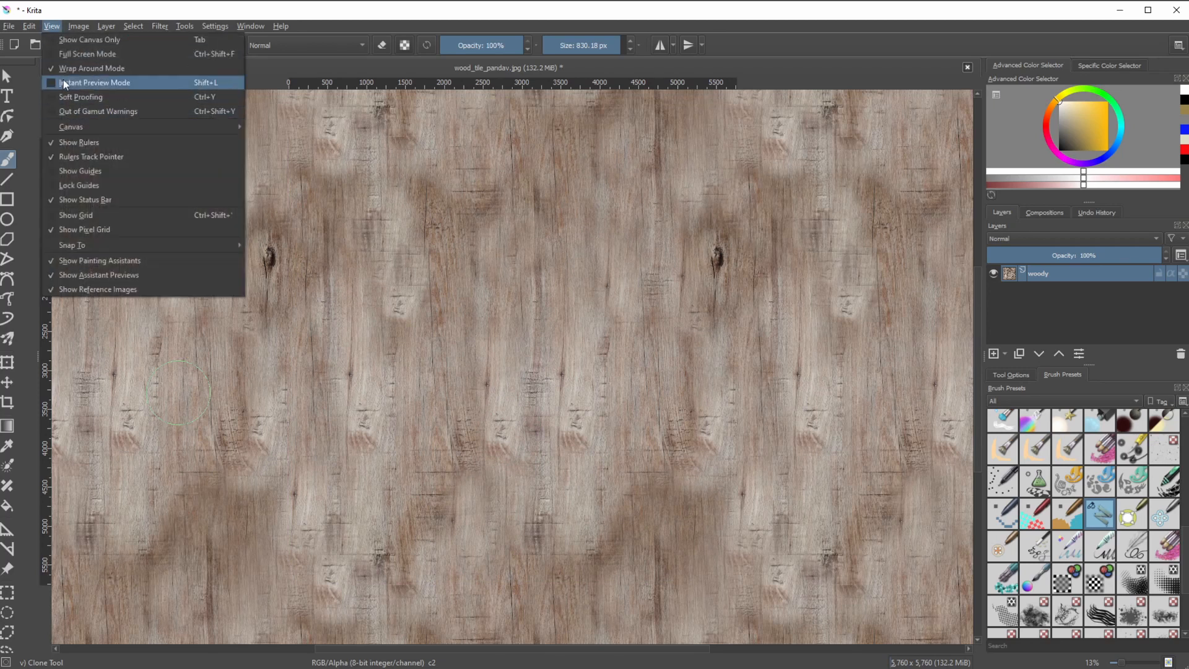
click(72, 71)
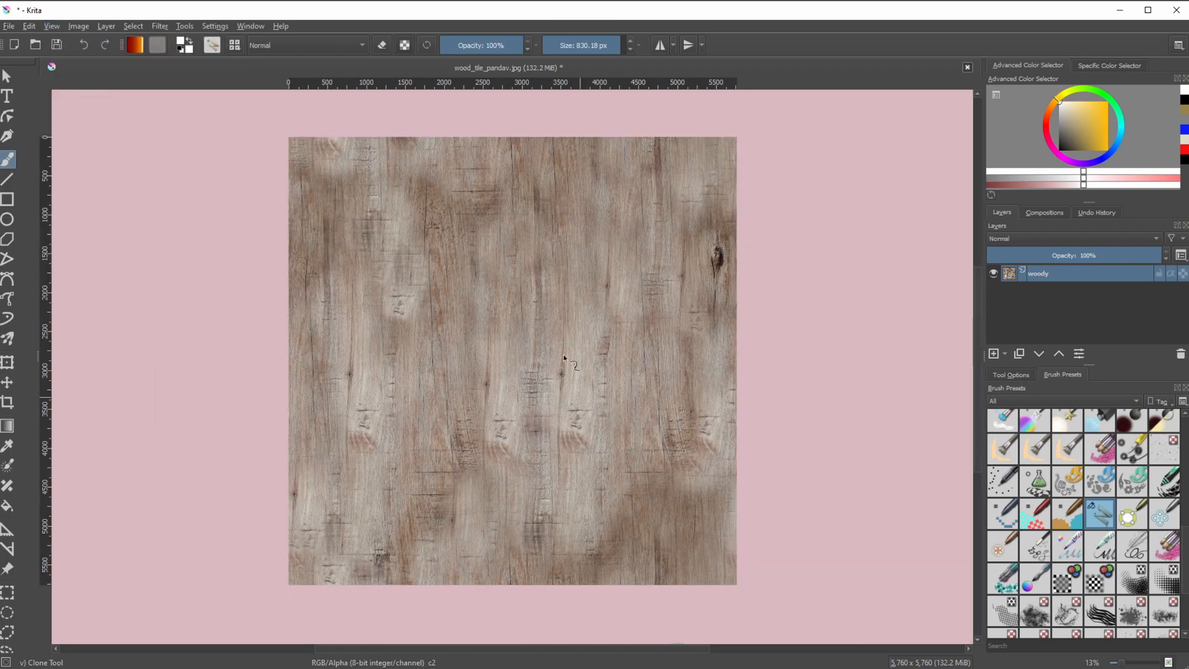
Clone plain wood grain over the repeated light mark right of the tile's centre and the dark patch in its lower right.
ctrl+click(477, 231)
drag(629, 415, 616, 462)
mouse_move(626, 502)
mouse_down()
mouse_move(613, 520)
mouse_move(589, 484)
mouse_up()
drag(596, 438, 592, 397)
ctrl+click(567, 242)
drag(602, 314, 601, 423)
ctrl+click(587, 213)
drag(619, 358, 614, 413)
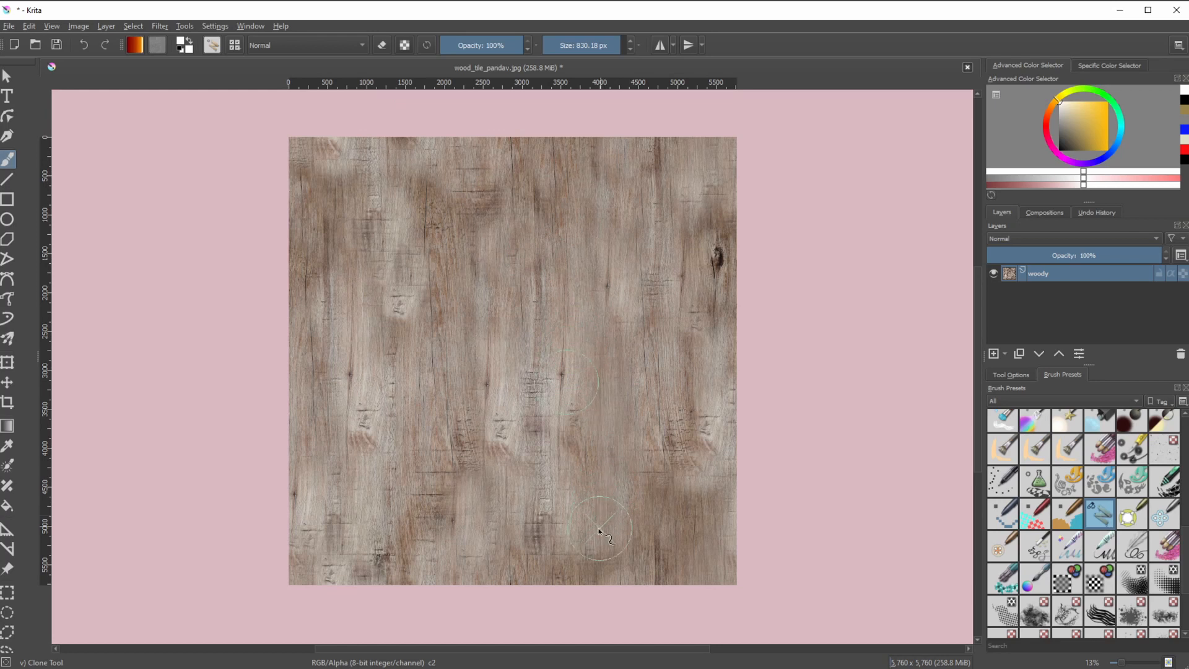
Clone plain grain over the repeated light mark in the tile's upper-left area.
ctrl+click(609, 359)
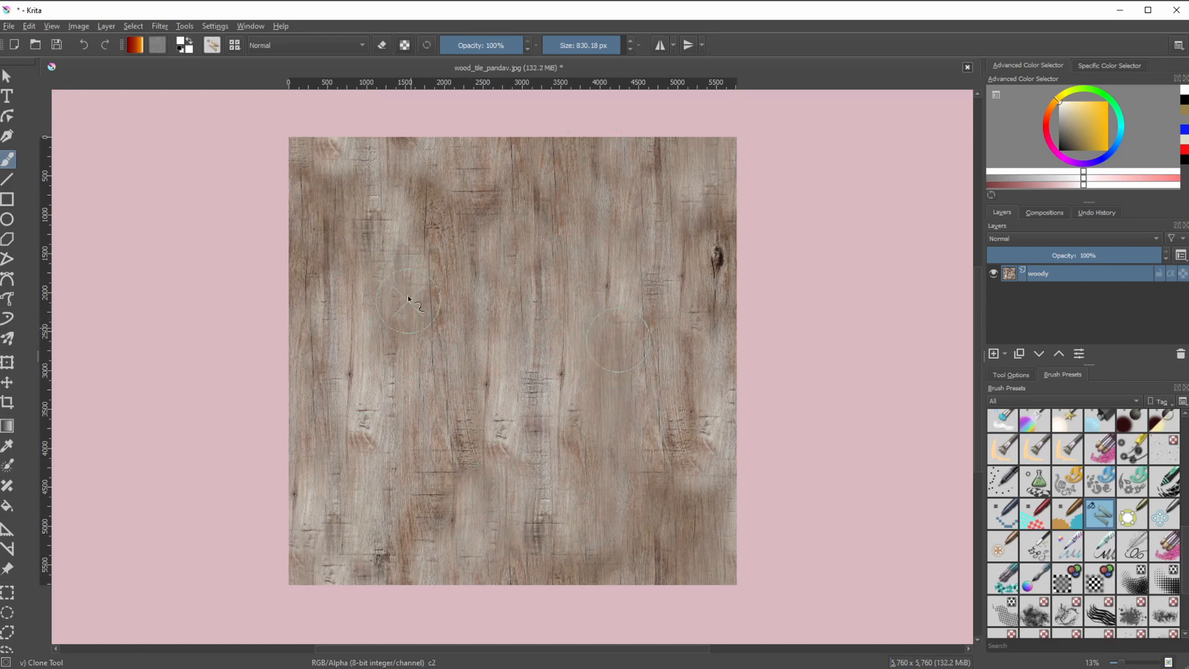
mouse_move(436, 278)
mouse_down()
mouse_move(436, 297)
mouse_move(455, 310)
mouse_up()
drag(406, 354, 398, 354)
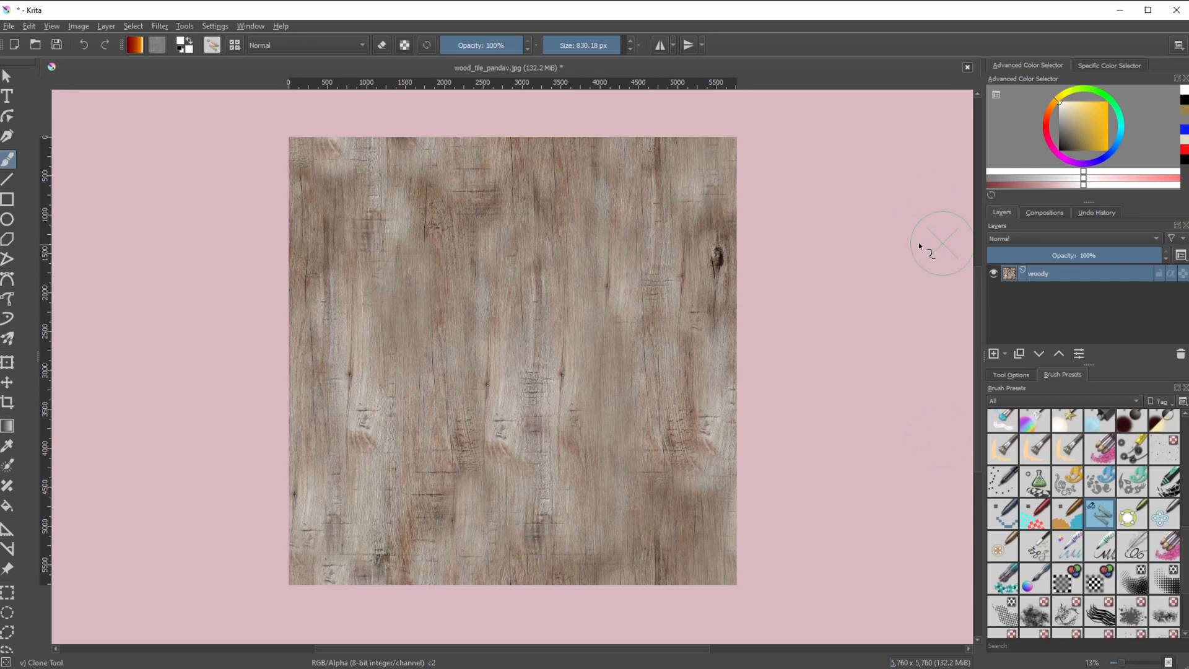
Save the full-size texture over wood_tile_pandav.jpg as a JPEG at 80% quality.
click(9, 26)
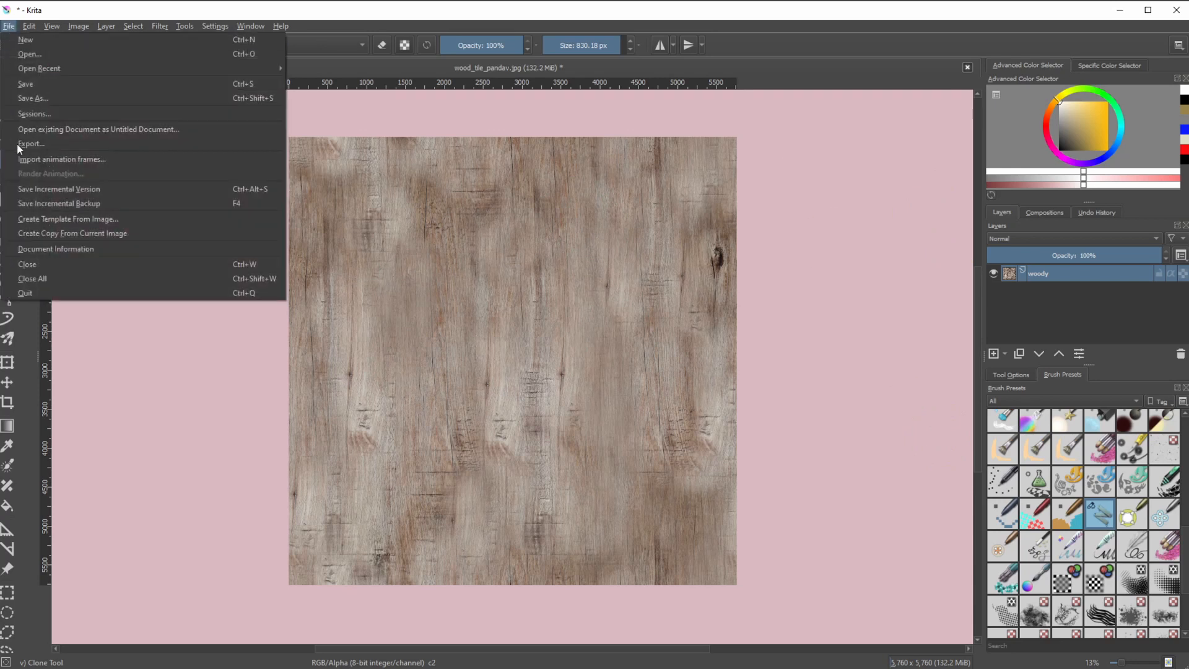
click(25, 85)
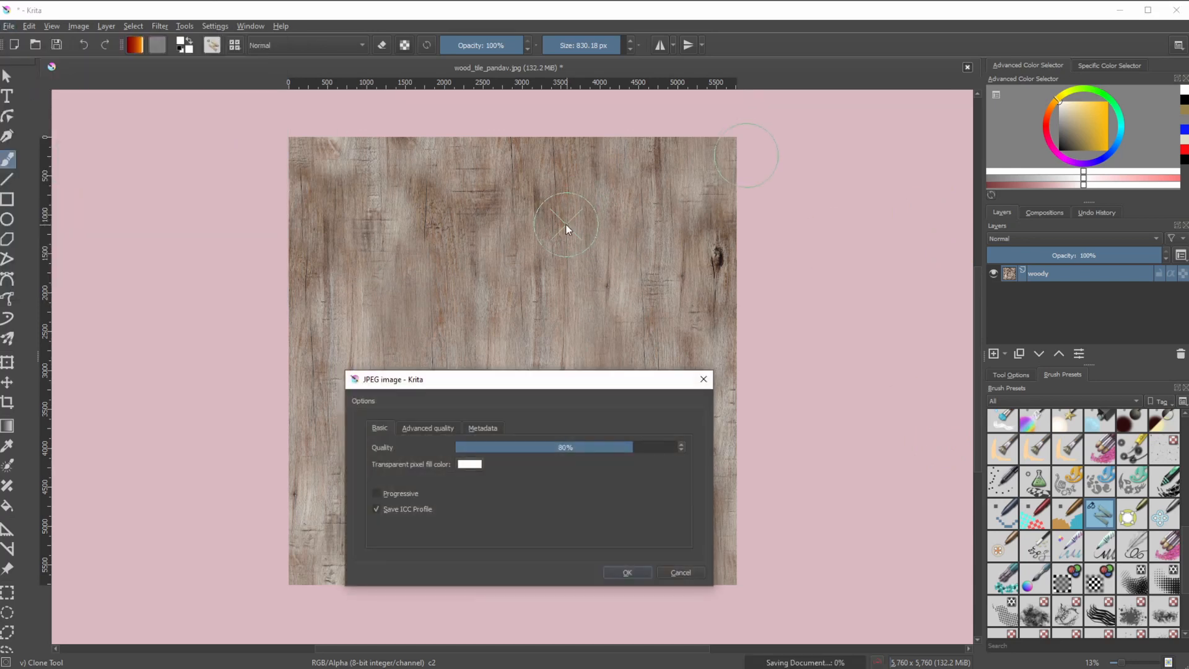
click(627, 572)
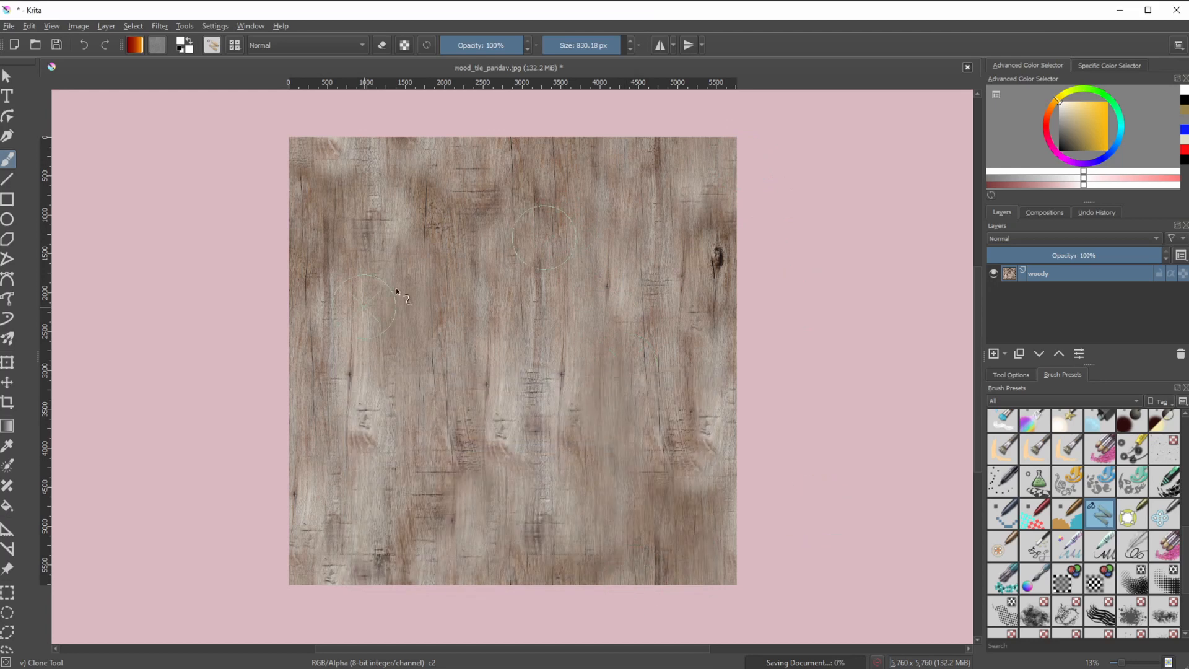
Scale the whole image down to 2048 x 2048 px with proportions constrained and the Bicubic filter.
click(80, 29)
click(111, 189)
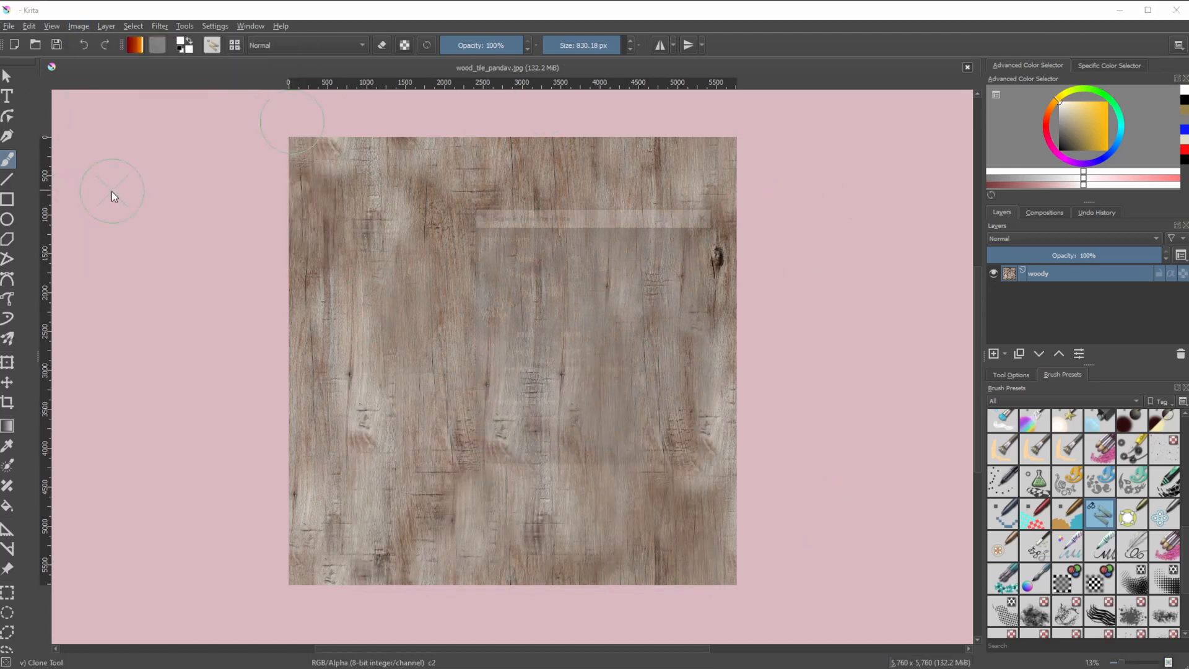
drag(571, 215, 441, 202)
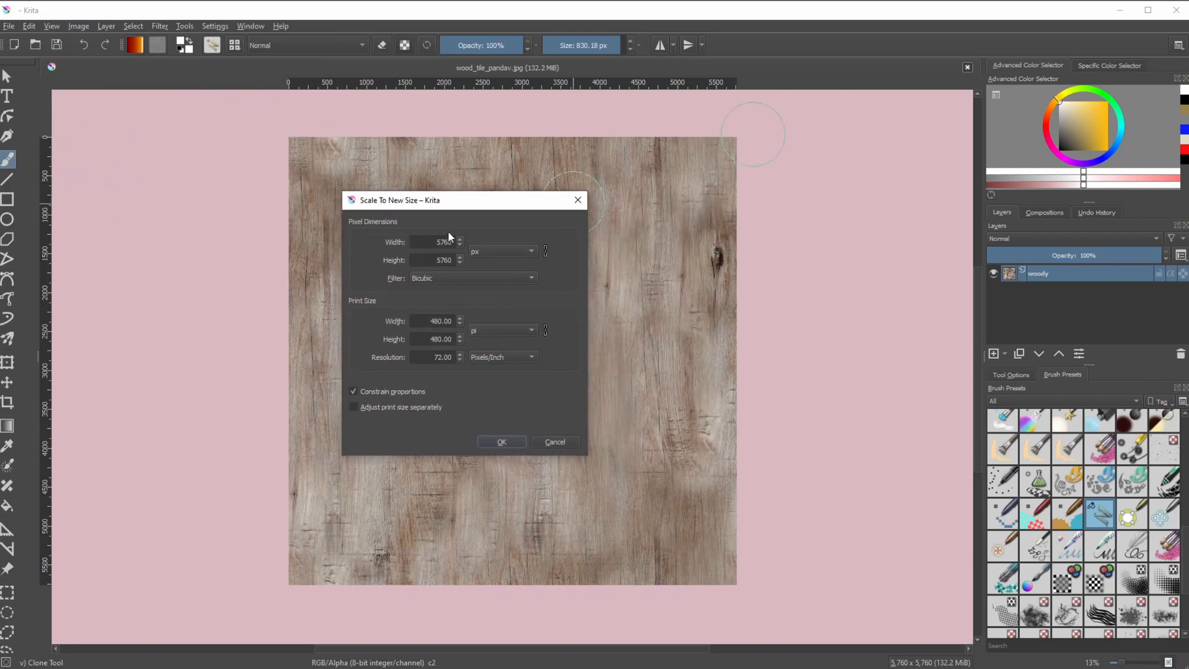
text(1)
text(048)
click(502, 442)
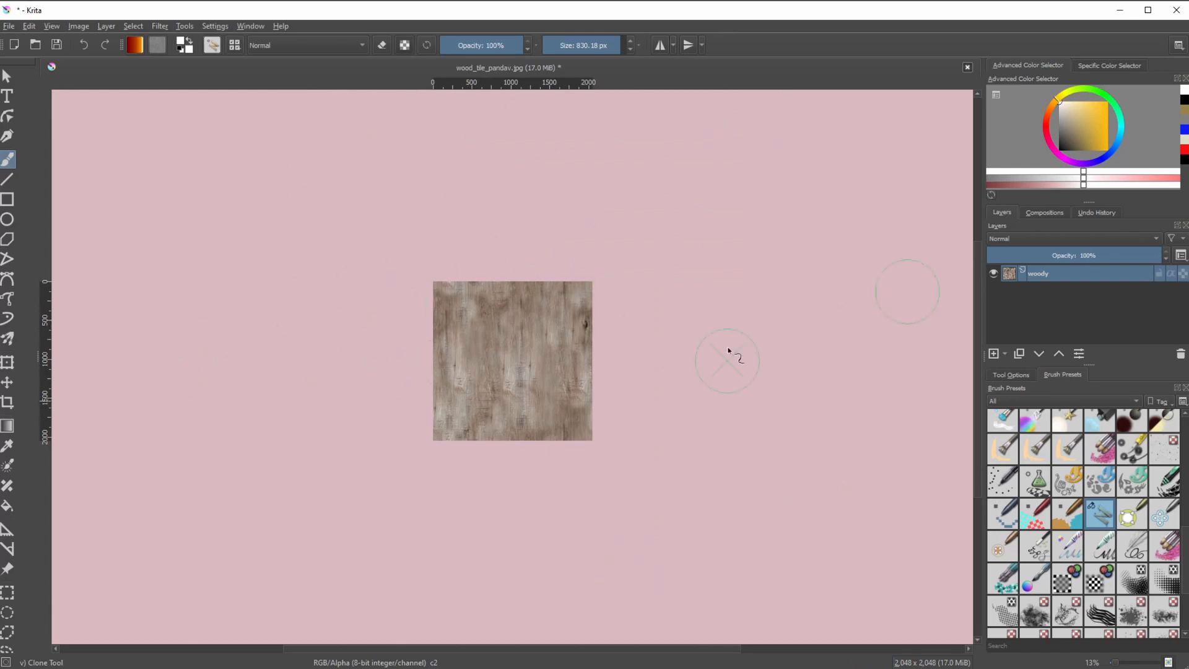
Examine the scaled texture's grain and crack detail up close, then at the overall tile level.
key(ctrl+plus)
key(ctrl+plus)
key(ctrl+plus)
key(ctrl+plus)
key(ctrl+plus)
key(ctrl+plus)
key(ctrl+plus)
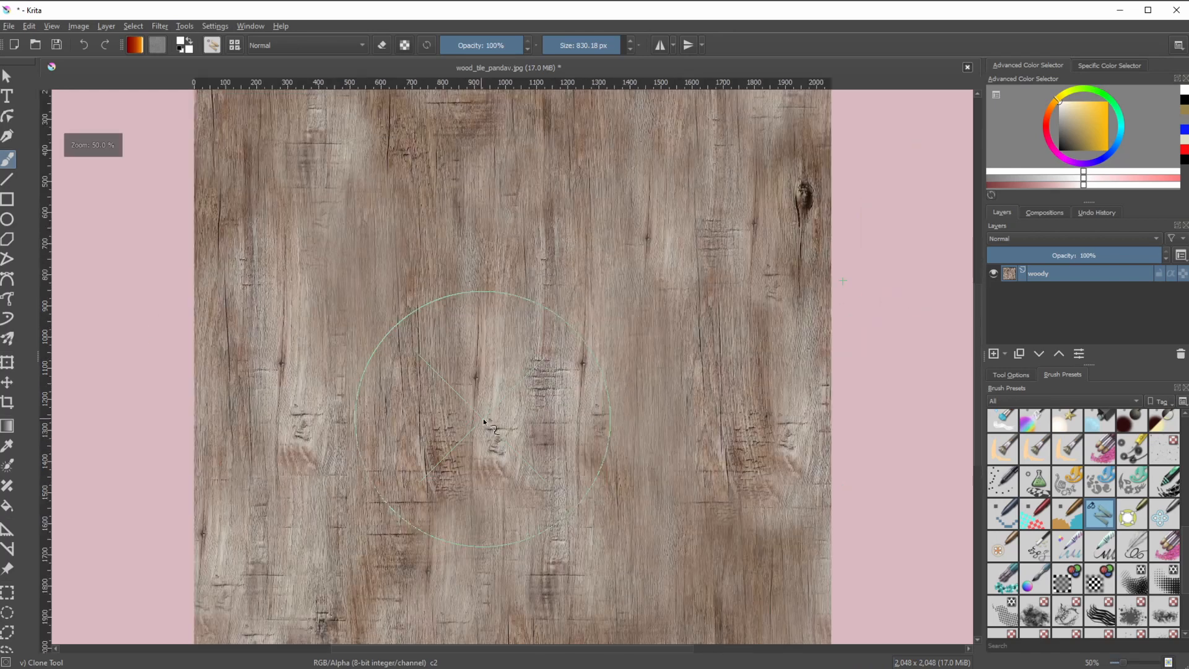
key(ctrl+plus)
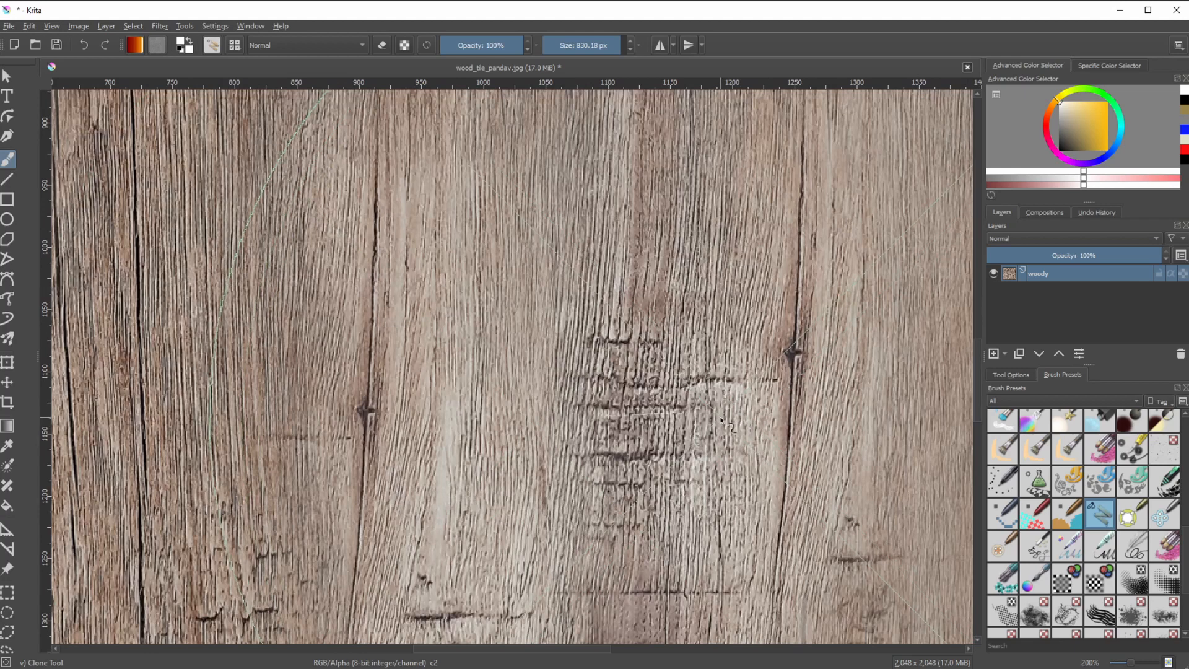
key(ctrl+minus)
key(ctrl+minus)
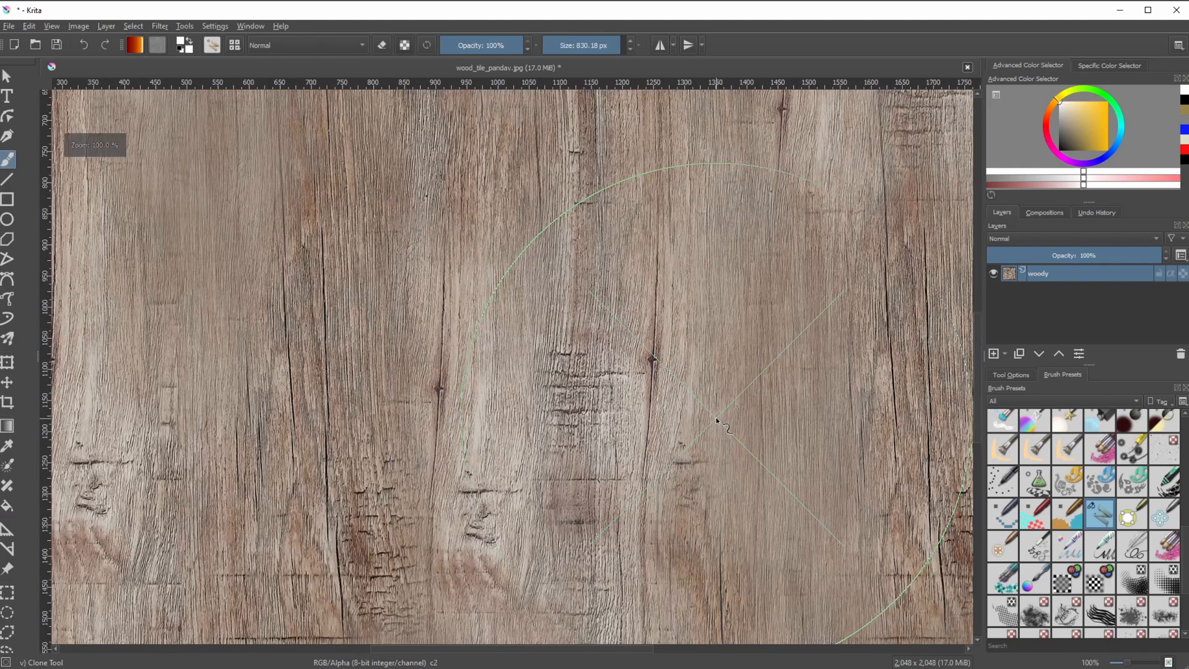
key(ctrl+minus)
key(ctrl+minus)
key(ctrl+minus)
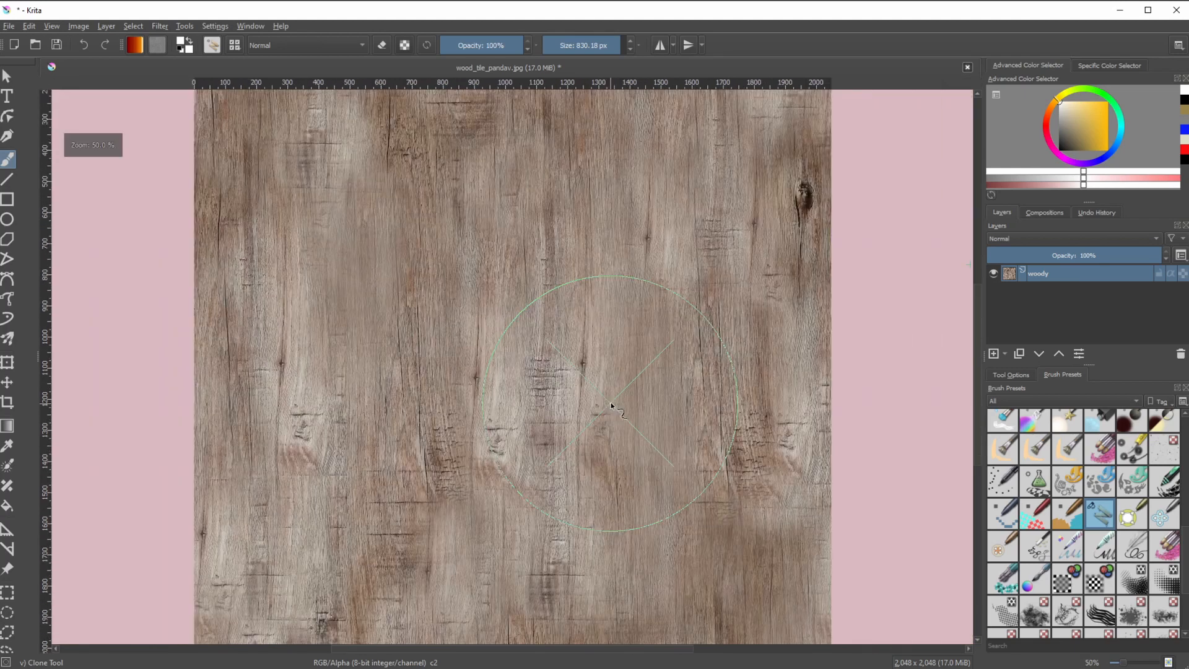
Save a copy of the scaled image as wood_tile_pandav_2048.jpg in the planksWood folder, as a JPEG at 80% quality.
click(8, 26)
click(41, 99)
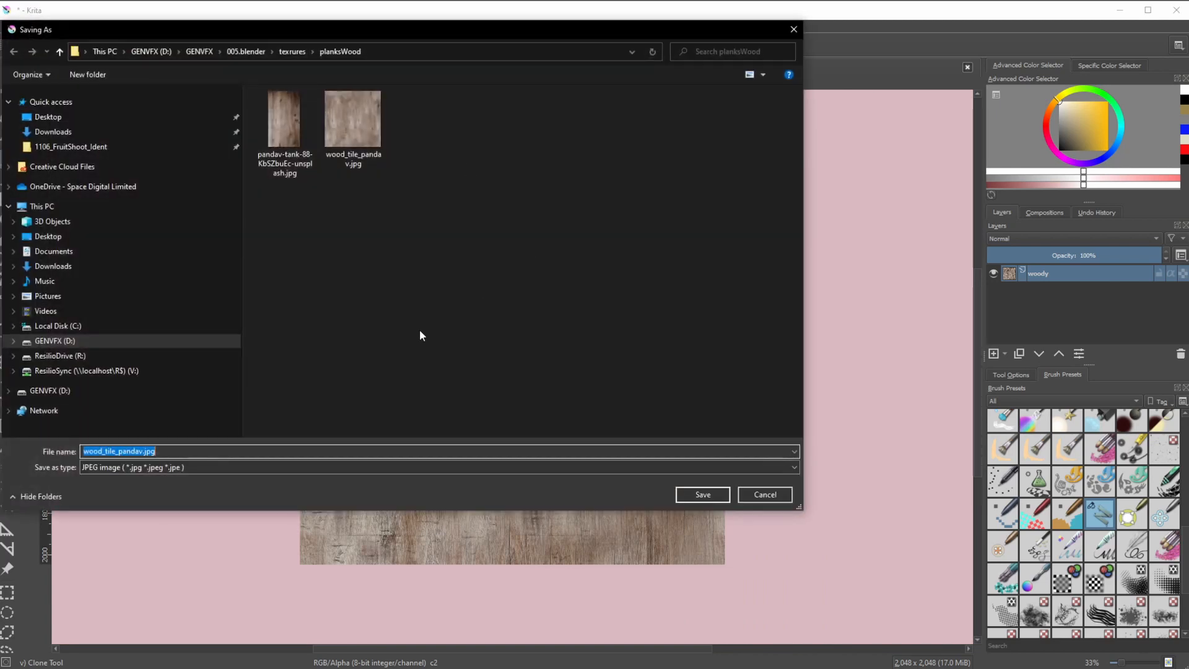
double_click(503, 449)
click(139, 469)
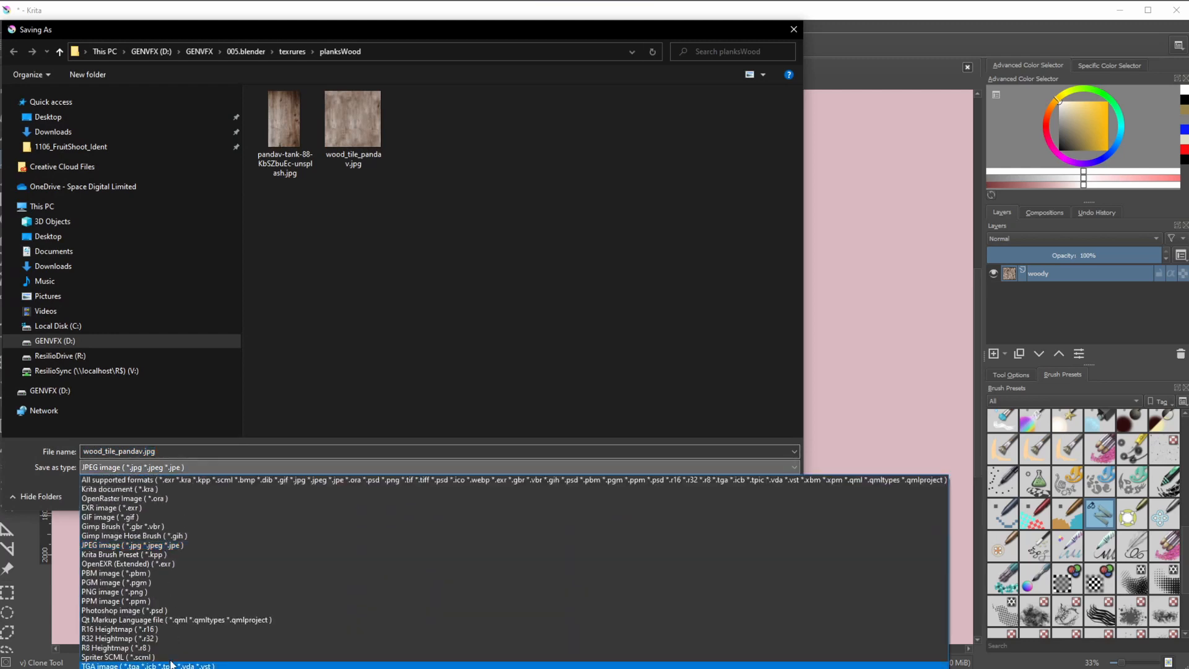
click(172, 426)
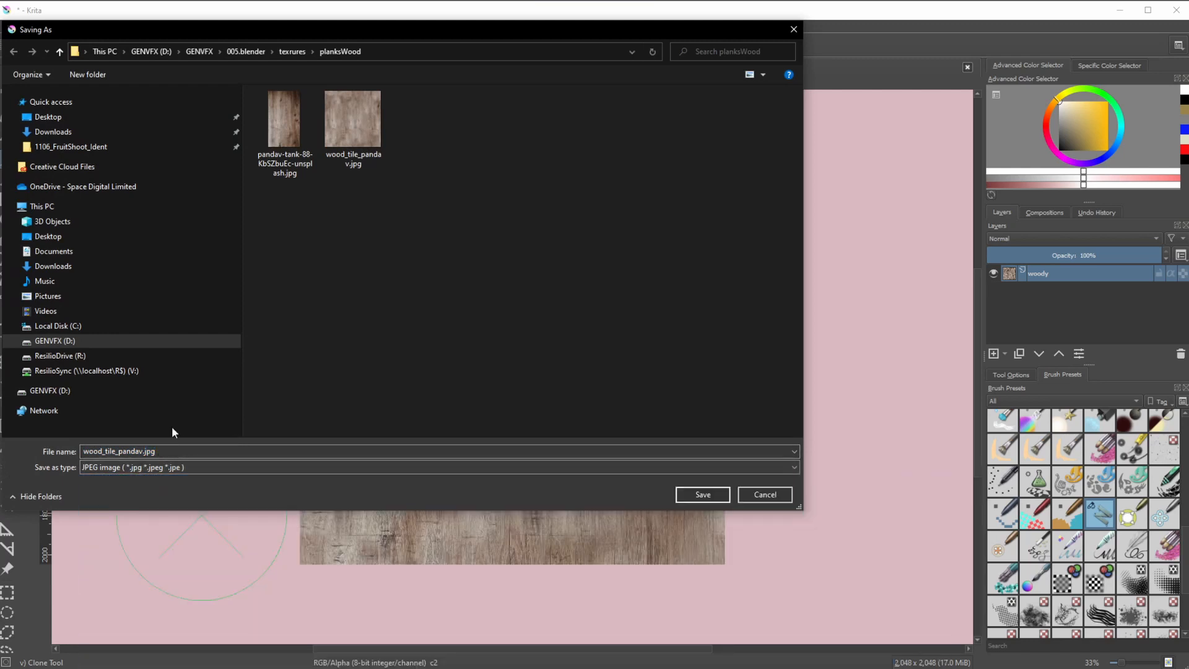
double_click(138, 451)
click(144, 450)
text(_2048)
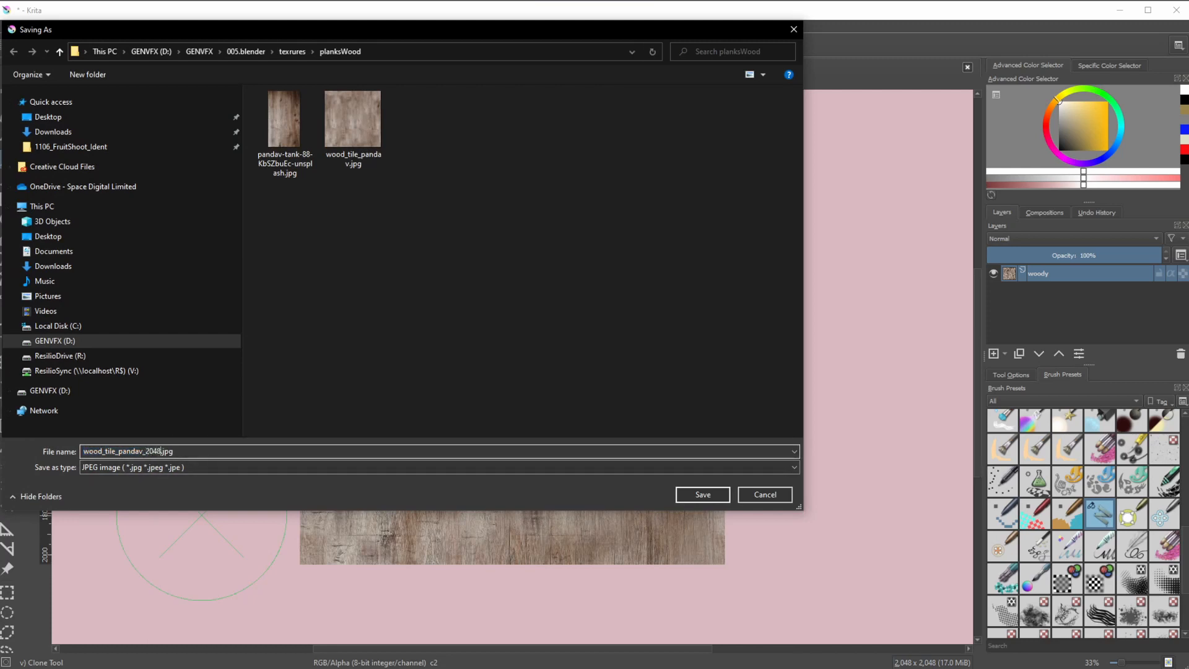
click(718, 494)
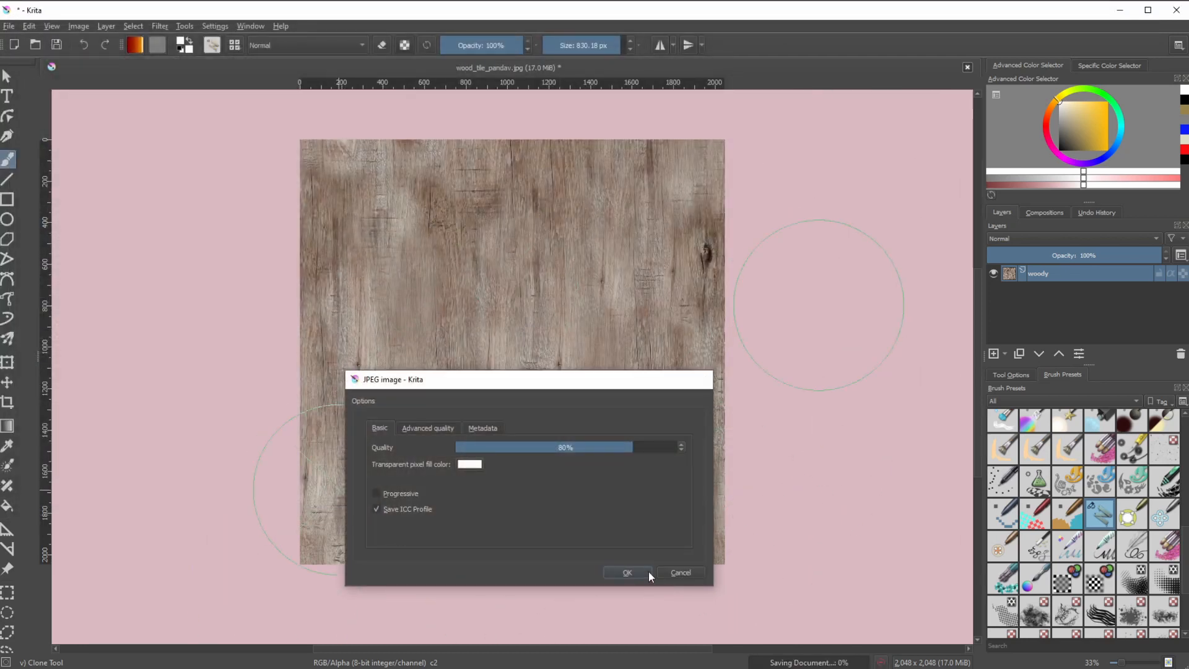
click(649, 571)
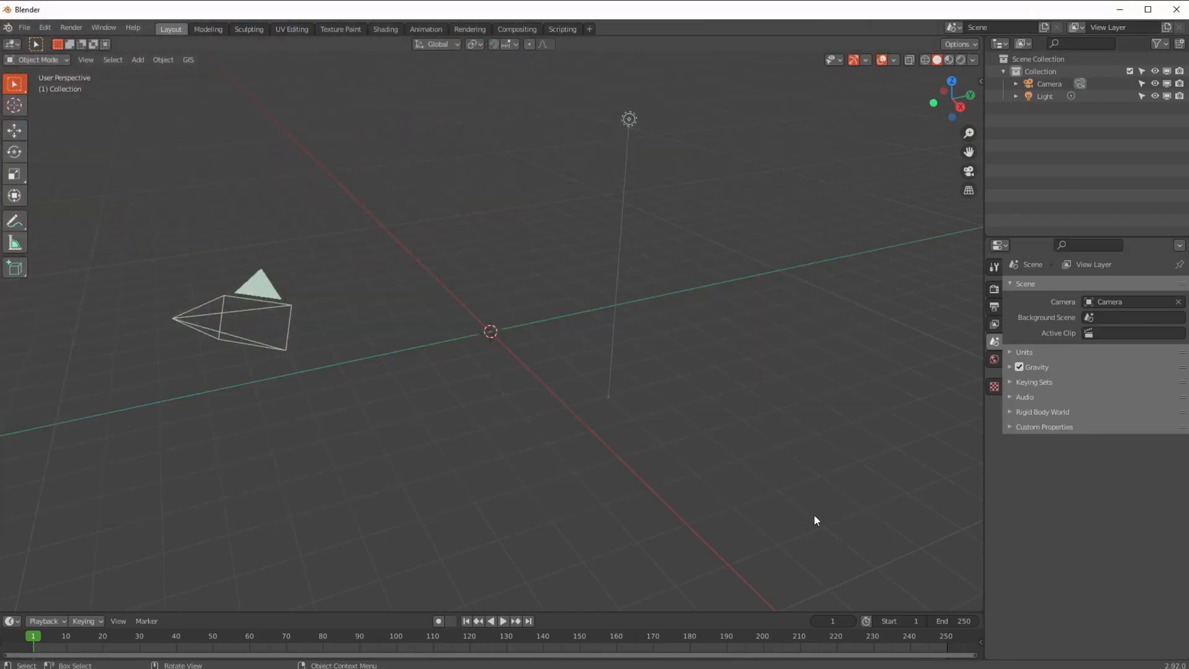
Switch to Blender and add a Grid mesh at the origin of the scene.
middle_drag(644, 381, 385, 392)
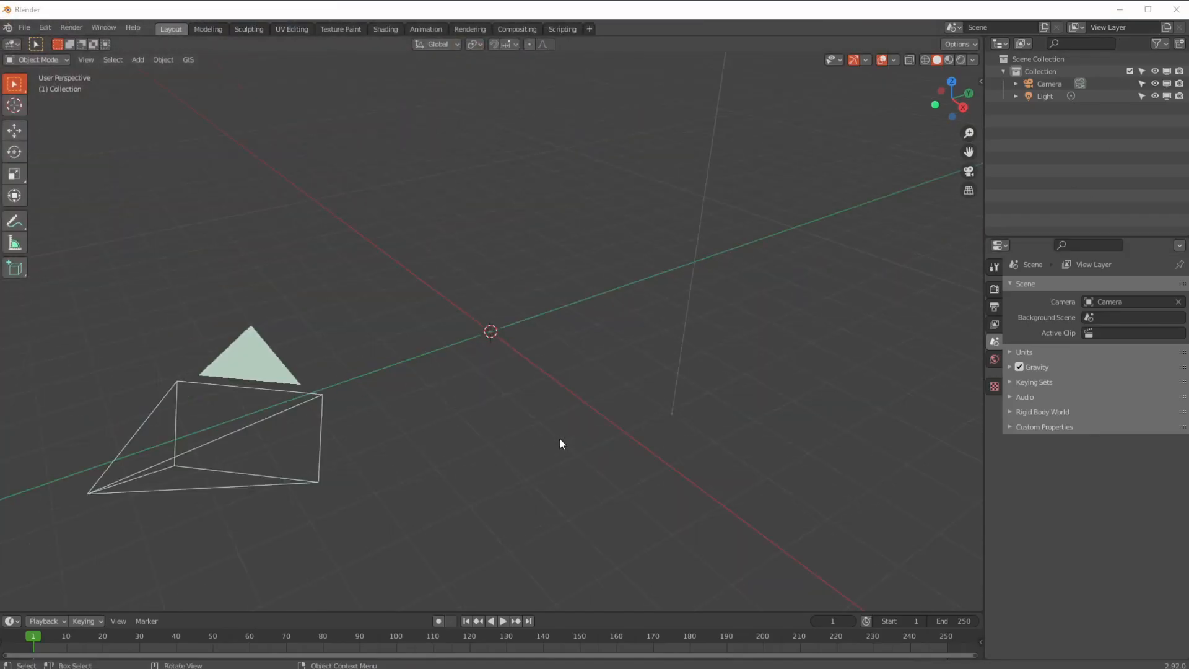
middle_drag(605, 372, 493, 312)
scroll(510, 326, down, 3)
middle_drag(500, 361, 403, 290)
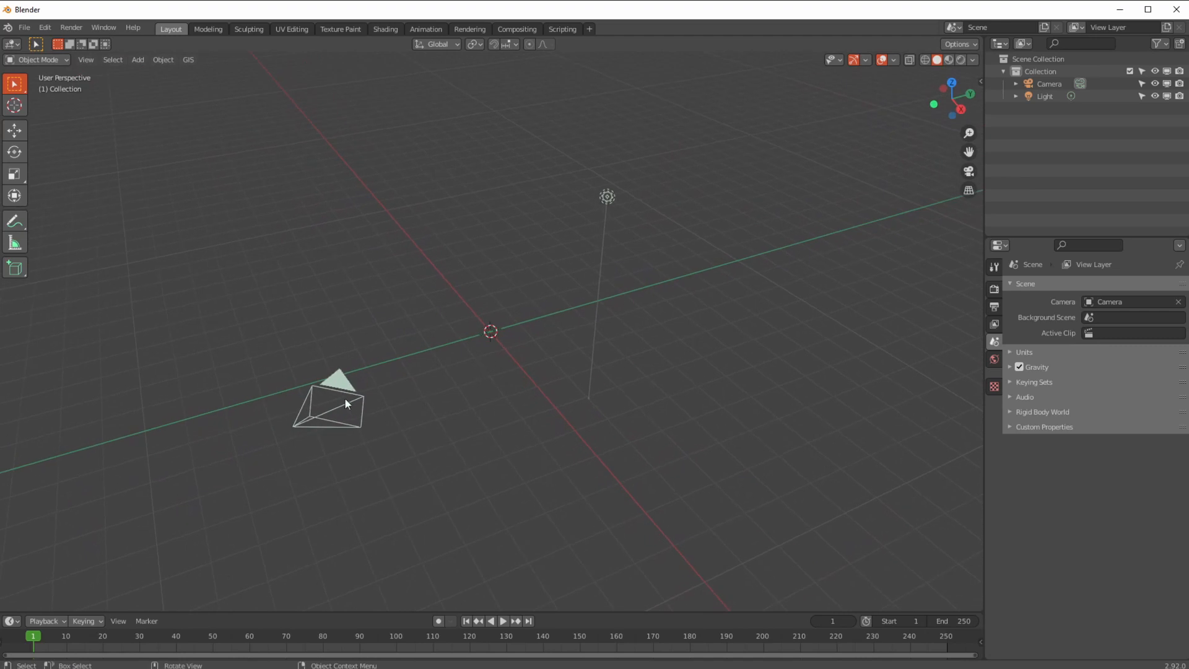
ctrl+middle_drag(396, 411, 406, 353)
shift+middle_drag(406, 353, 470, 363)
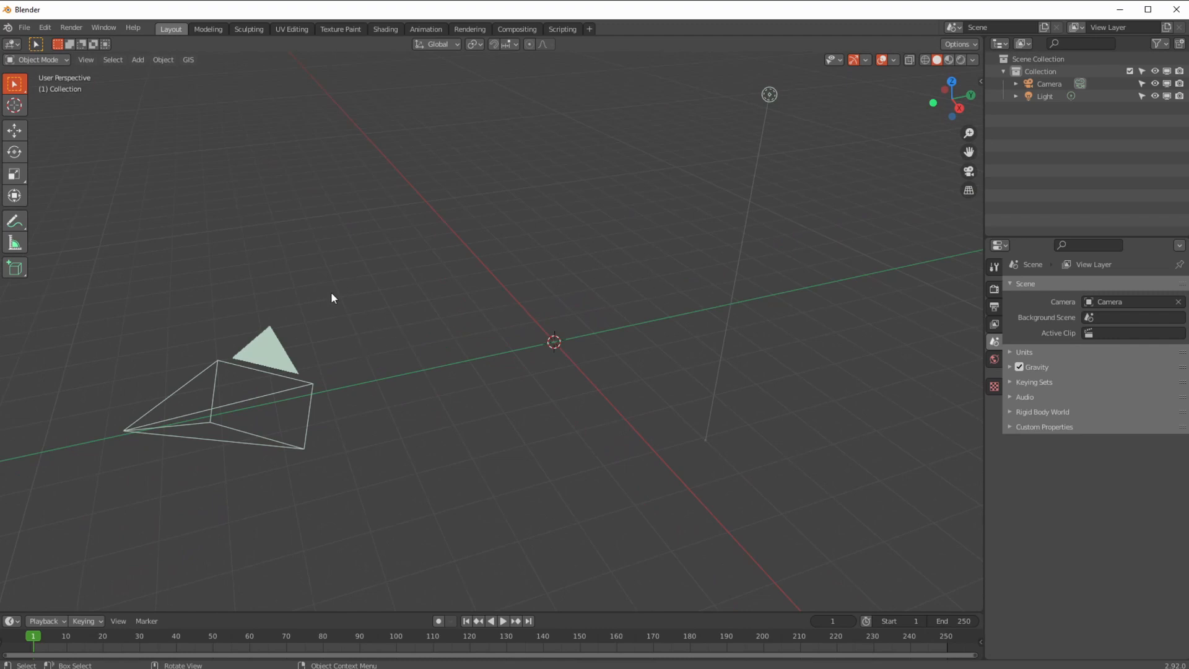
click(135, 60)
mouse_move(139, 72)
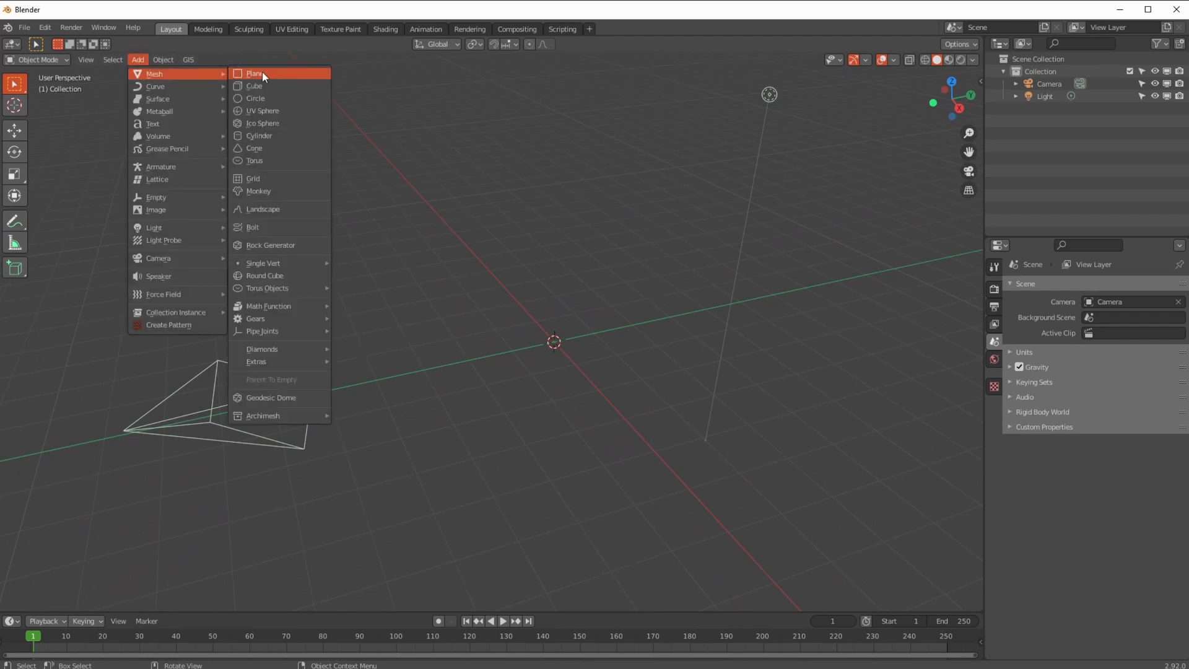
click(261, 179)
middle_drag(438, 336, 374, 286)
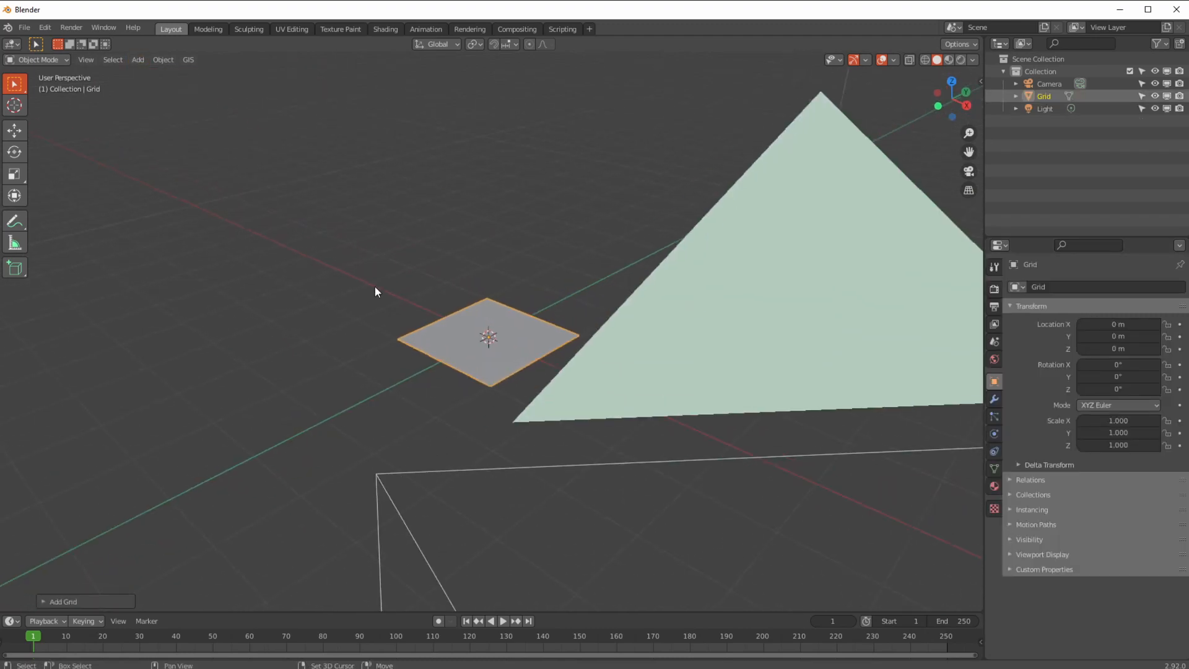
middle_drag(421, 188, 358, 192)
Scale the entire grid mesh by a factor of 6 in Edit Mode, then deselect it and return to Object Mode.
click(55, 75)
click(51, 62)
click(51, 73)
click(37, 61)
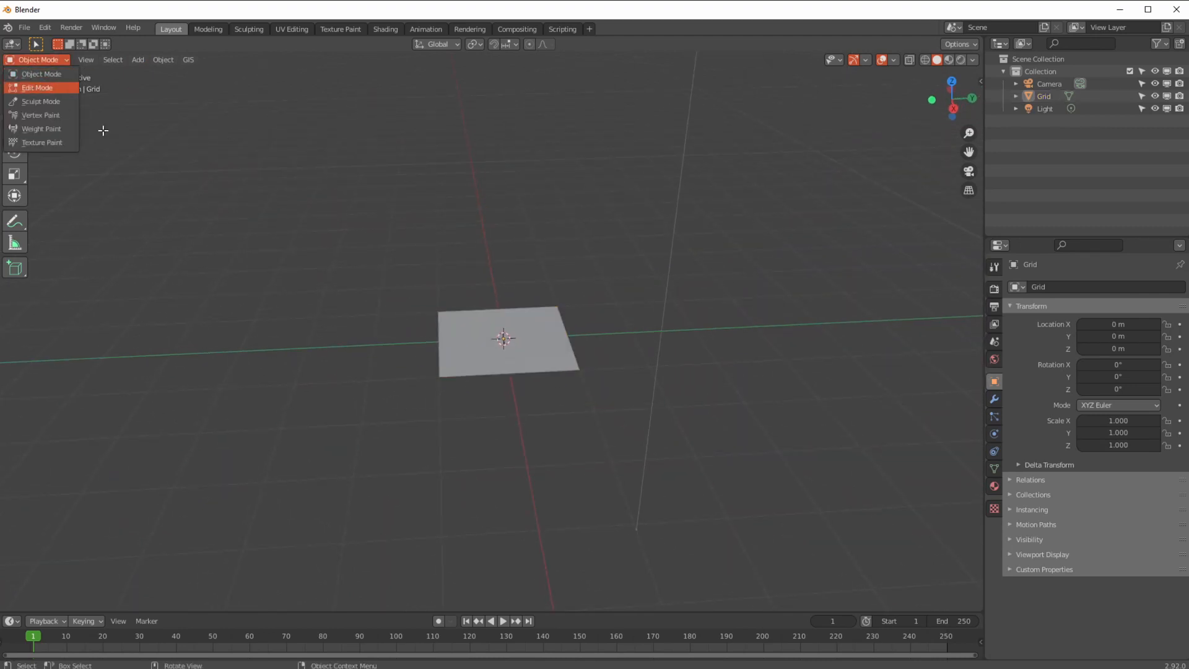
click(41, 88)
key(s)
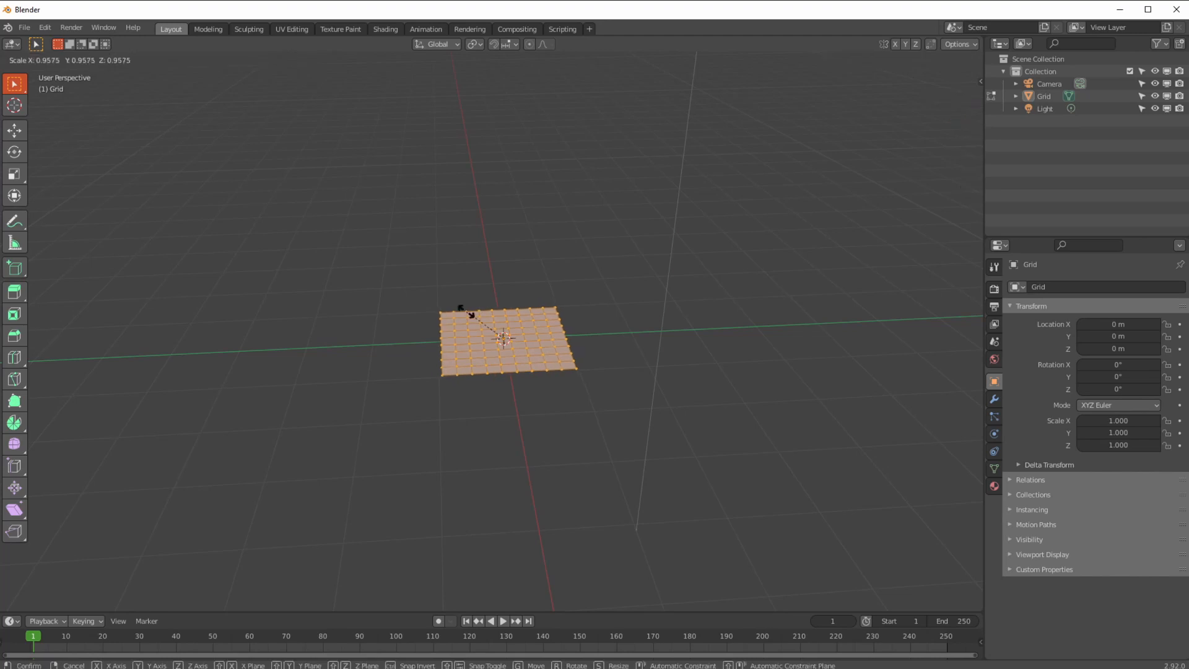
key(6)
click(468, 313)
middle_drag(314, 353, 426, 353)
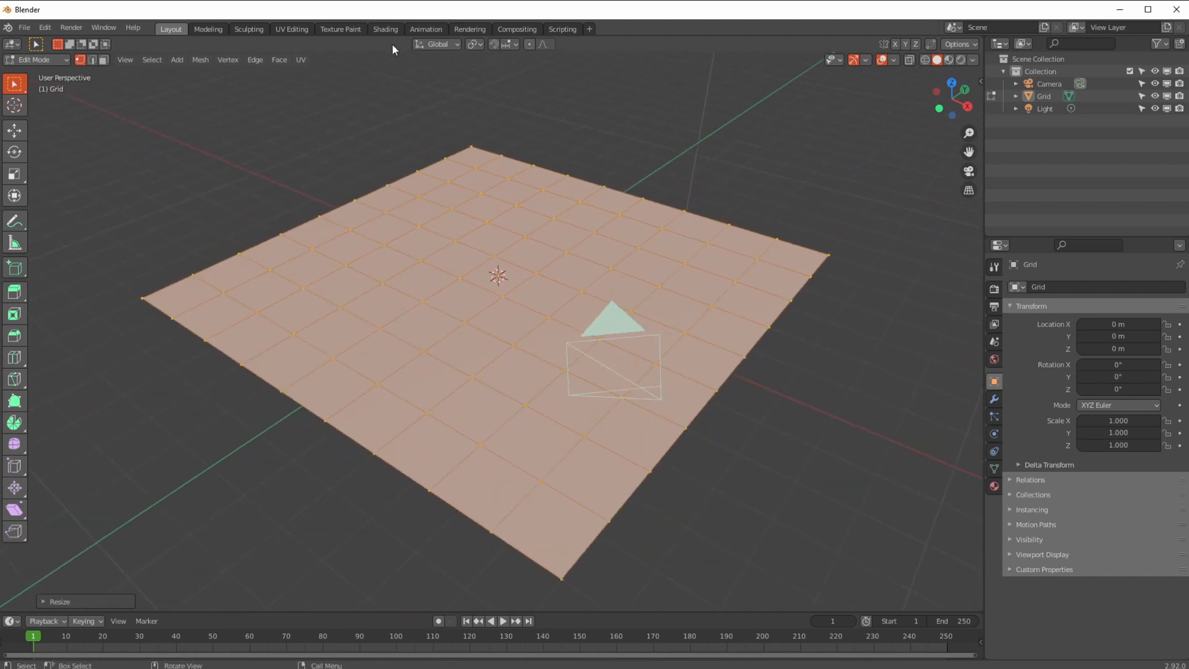
key(alt+a)
click(54, 61)
click(54, 71)
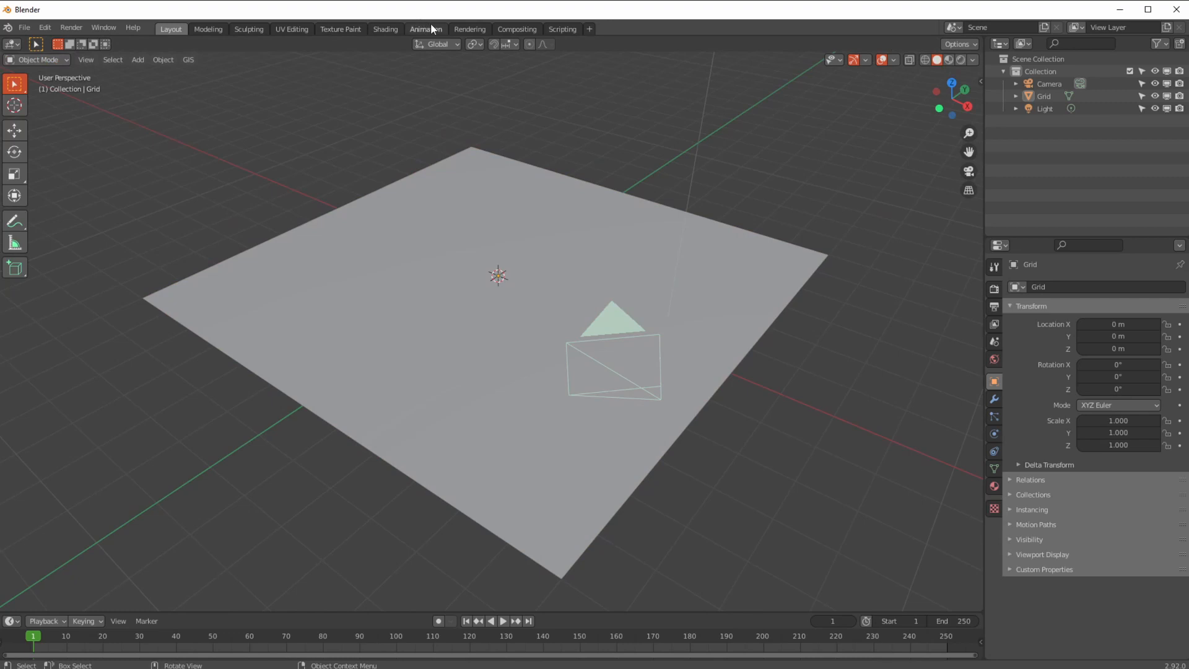
Create a new node-based material for the grid in the Shading workspace.
click(385, 29)
mouse_move(355, 310)
middle_down()
mouse_move(378, 309)
mouse_move(384, 224)
middle_up()
drag(430, 389, 420, 415)
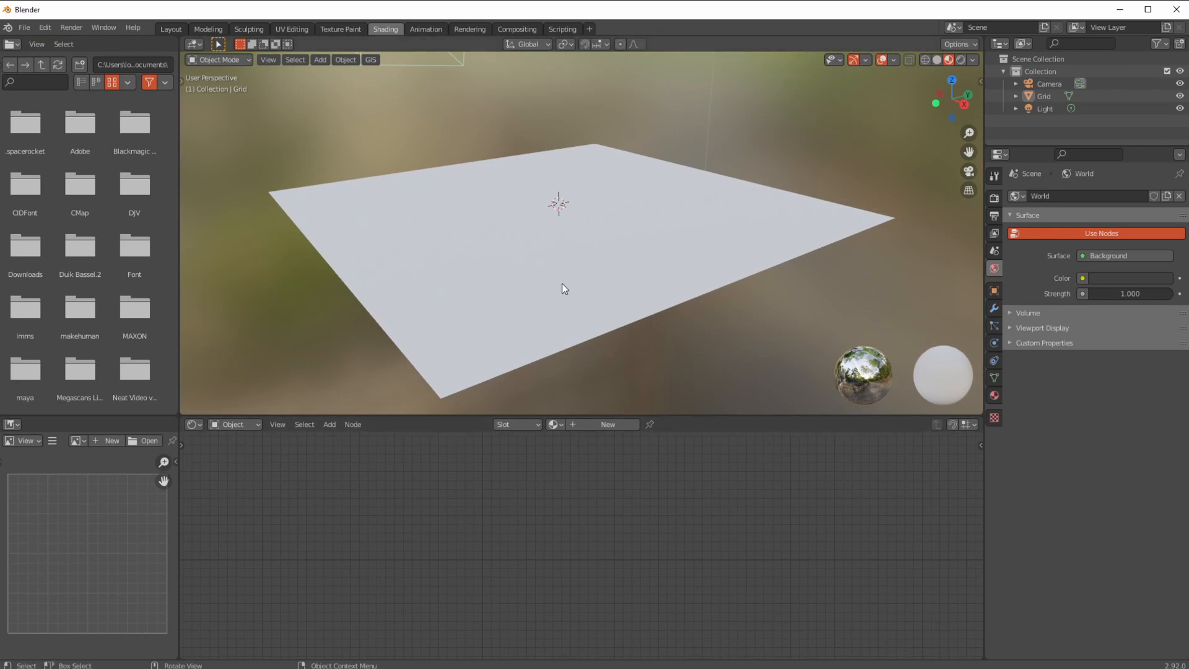
click(603, 425)
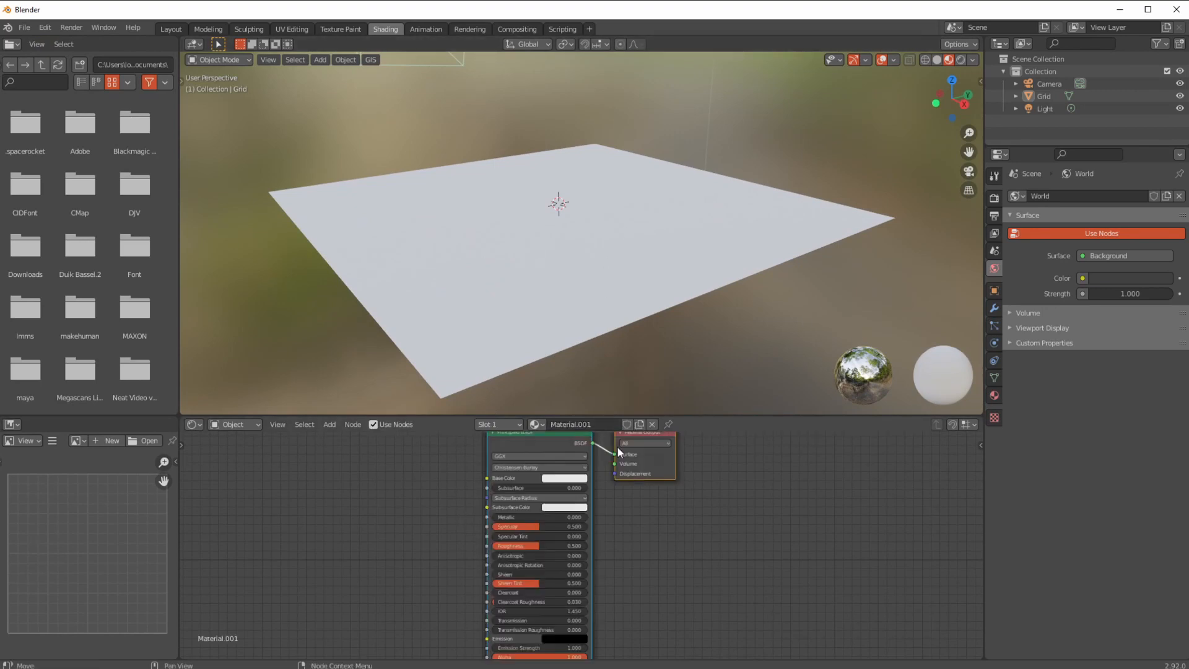
Set the Principled BSDF's Base Color to a pale pink and make room beside the nodes.
click(580, 497)
drag(580, 442, 708, 450)
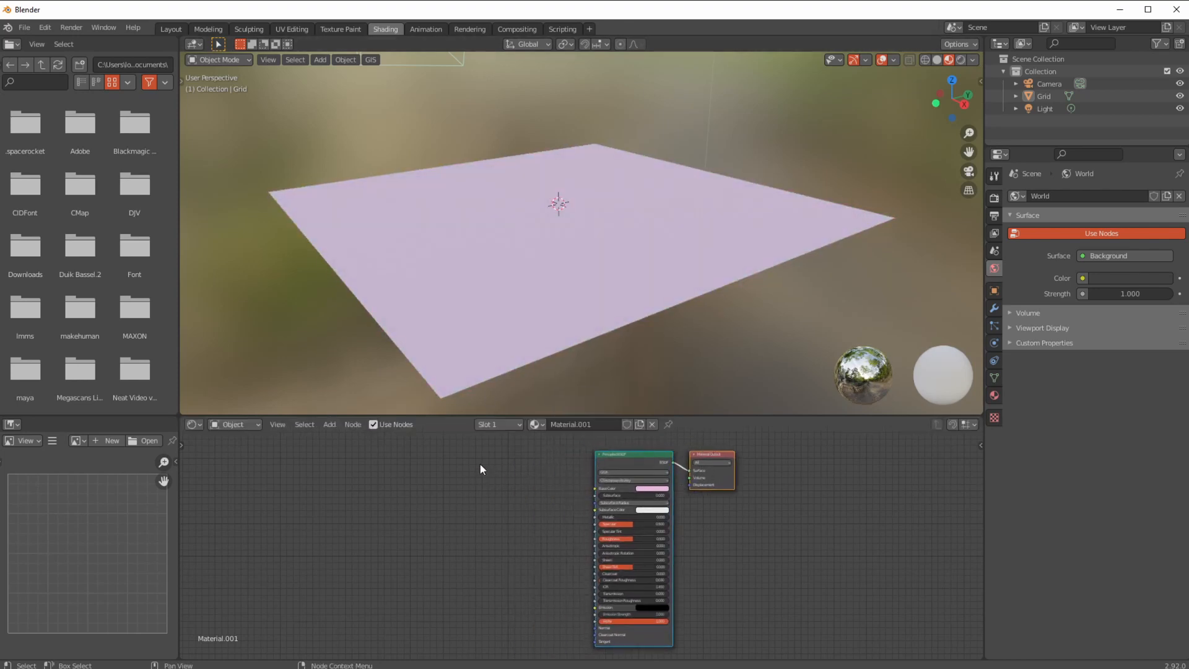
click(331, 424)
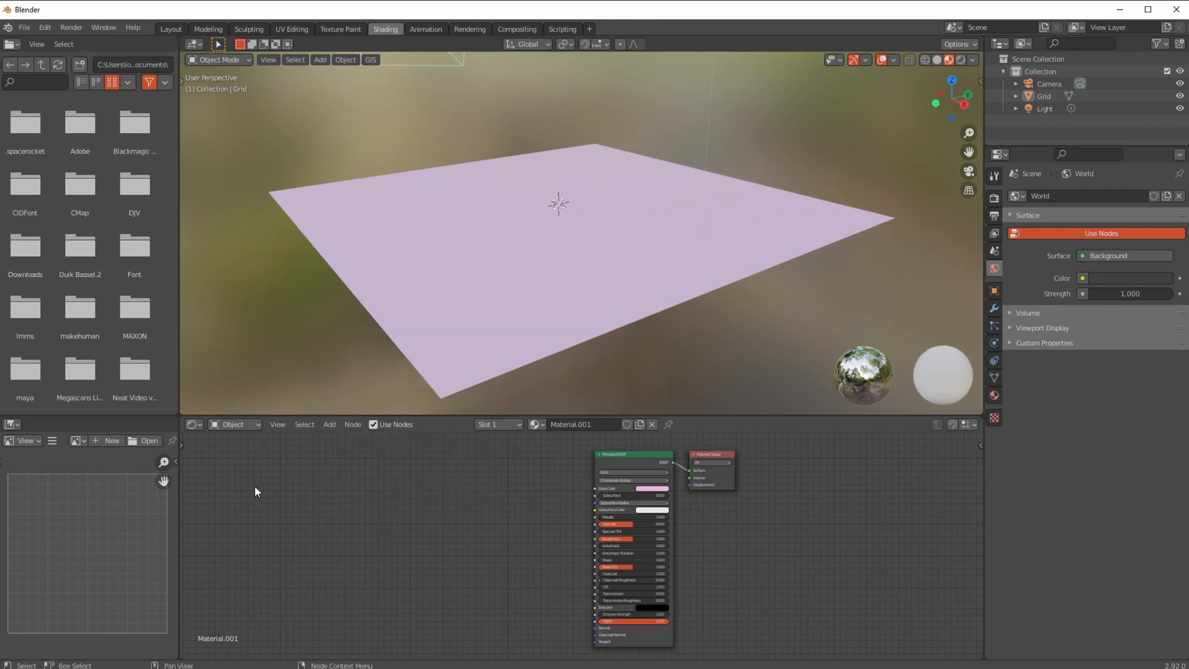
Bring up File Explorer over Blender and open the planksWood folder inside 005.blender\texrures.
click(138, 1)
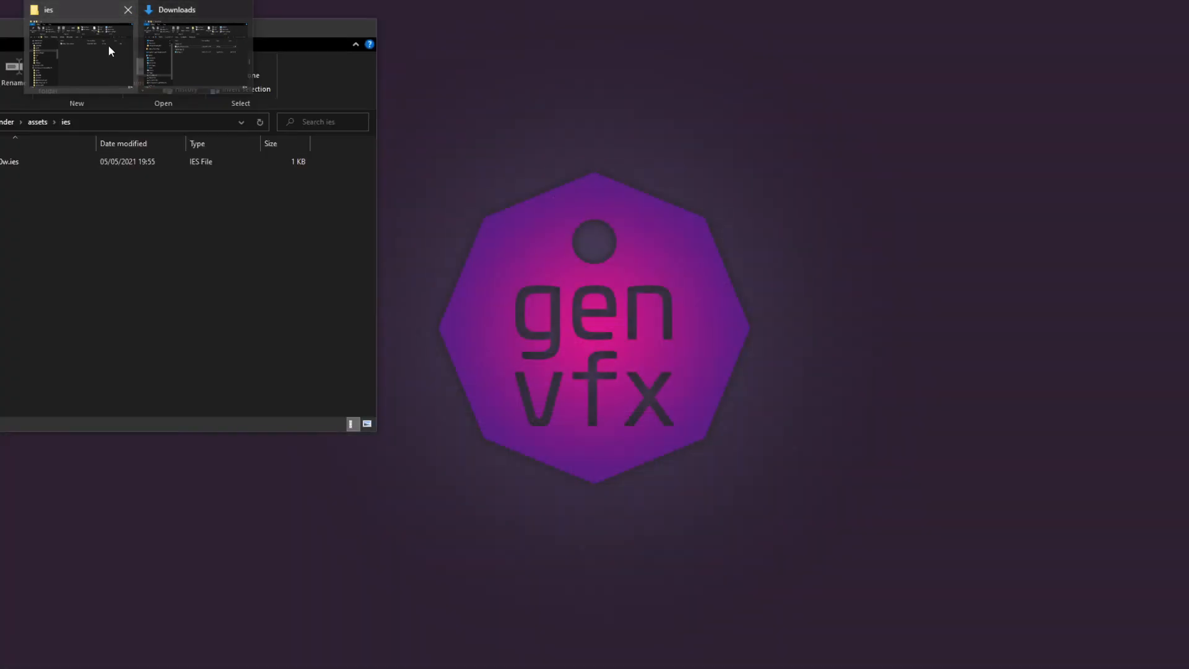
click(107, 50)
drag(0, 28, 0, 392)
click(0, 487)
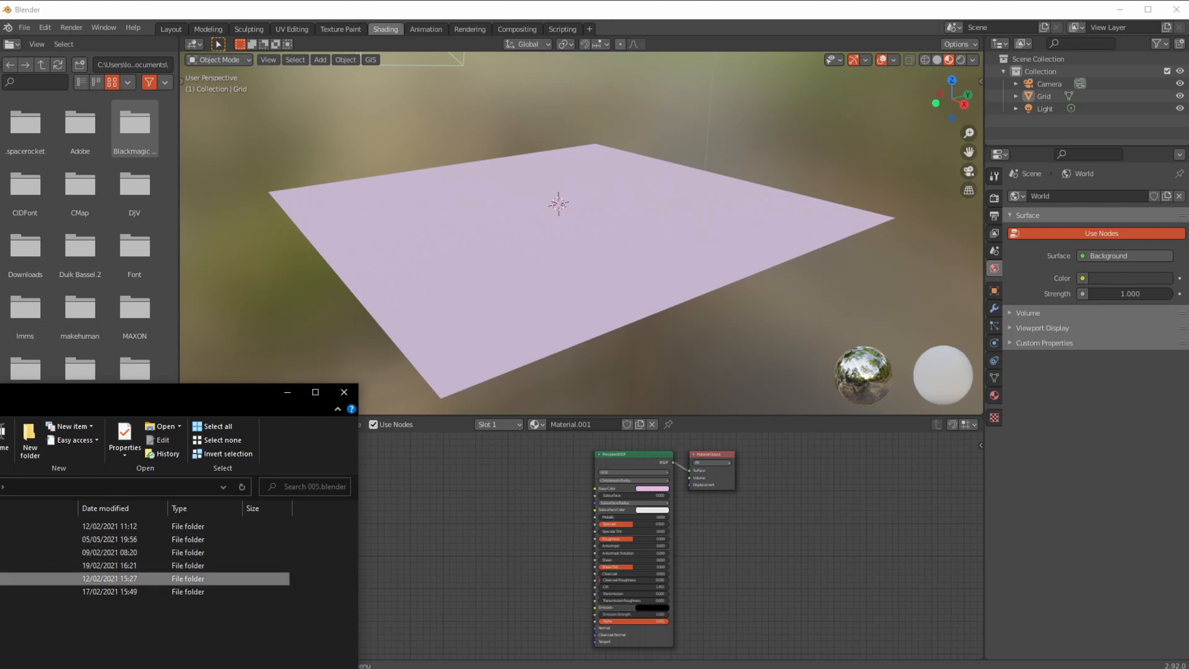
drag(14, 395, 171, 65)
double_click(0, 351)
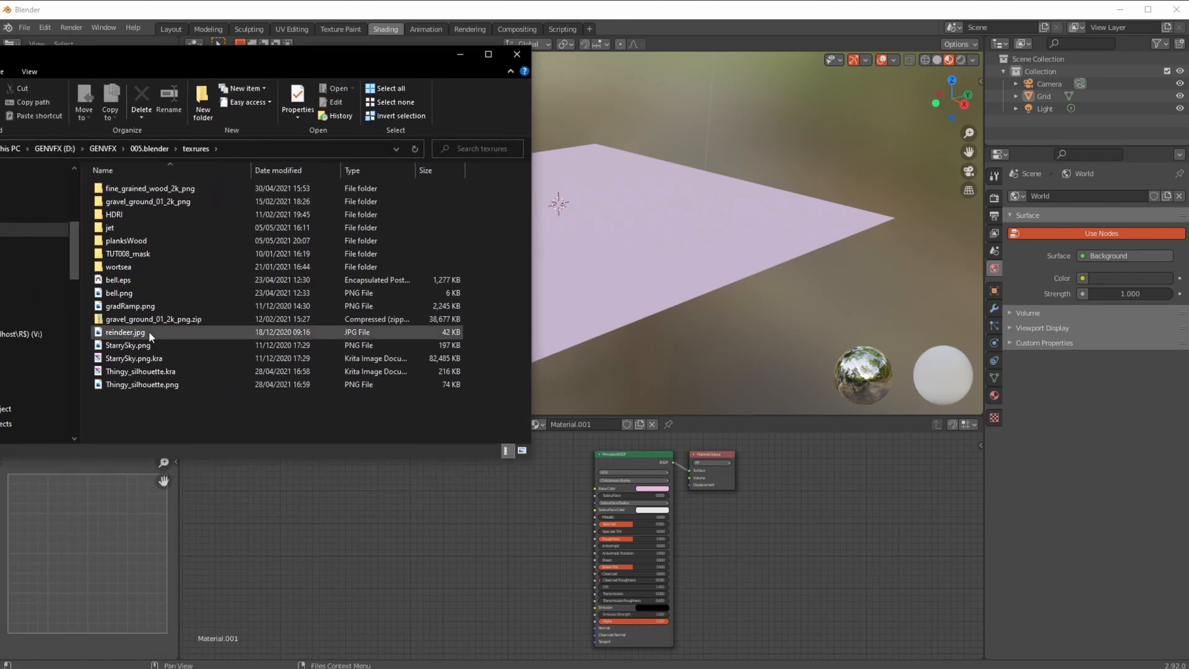
double_click(109, 241)
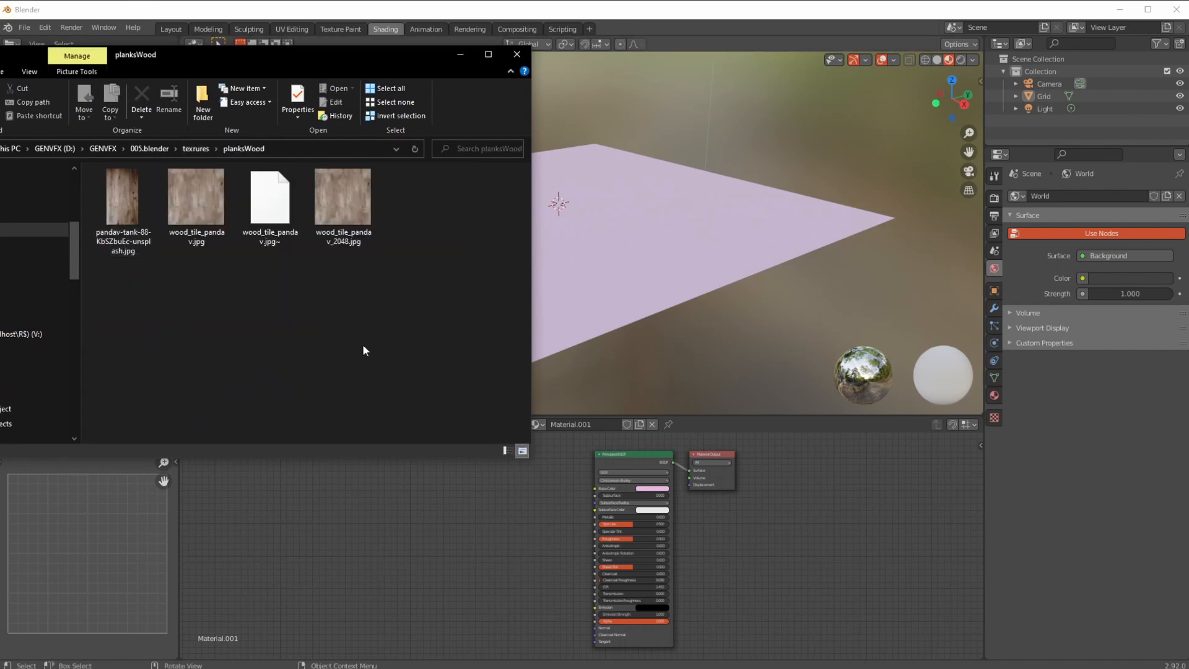
Bring wood_tile_pandav_2048.jpg into the material's node graph as an Image Texture node and close File Explorer.
drag(345, 183, 471, 534)
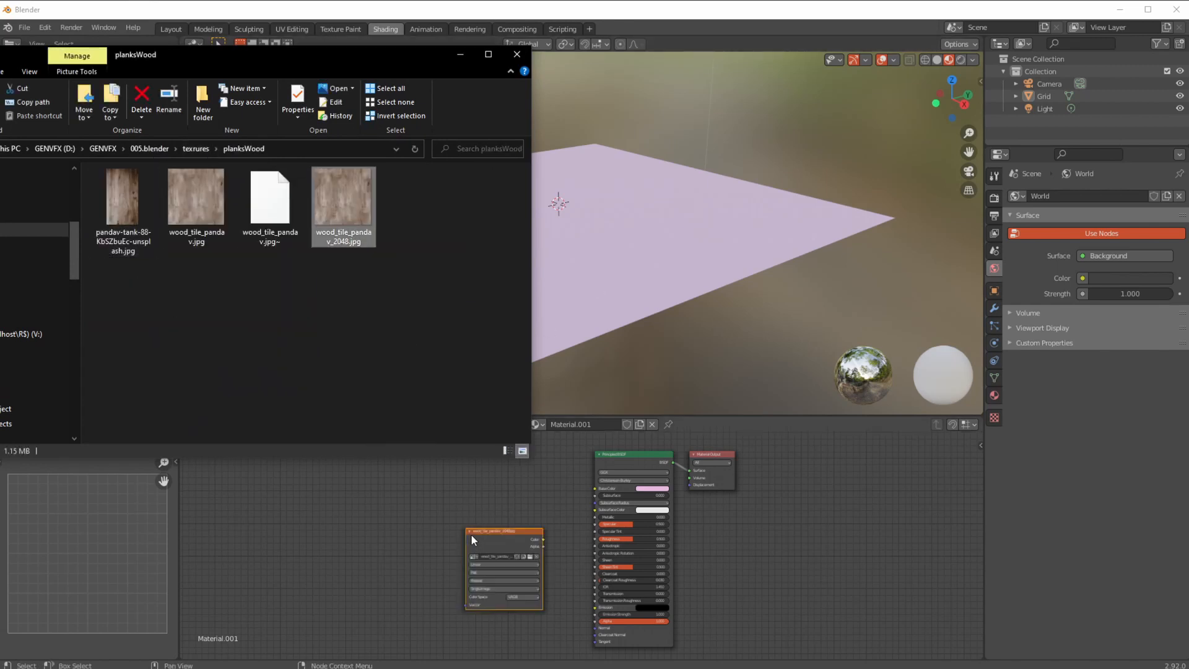
click(517, 54)
scroll(408, 567, up, 3)
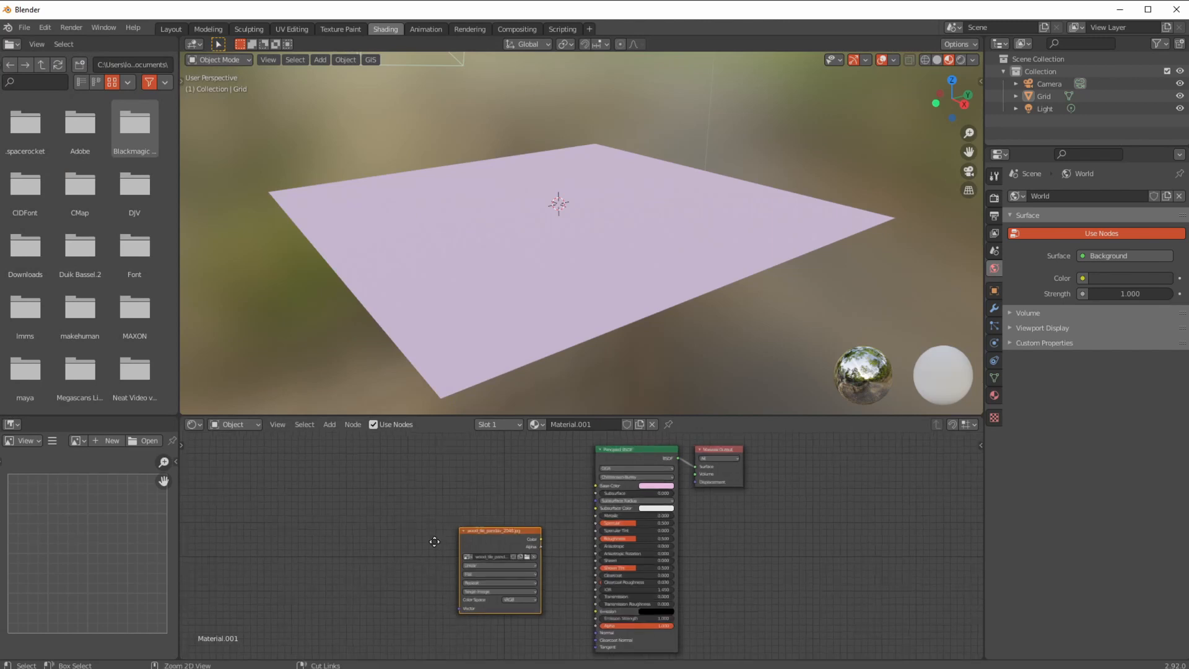
Add Mapping and Texture Coordinate nodes to the wood image texture and move them clear of it.
ctrl+middle_drag(409, 567, 402, 543)
ctrl+middle_drag(401, 543, 400, 541)
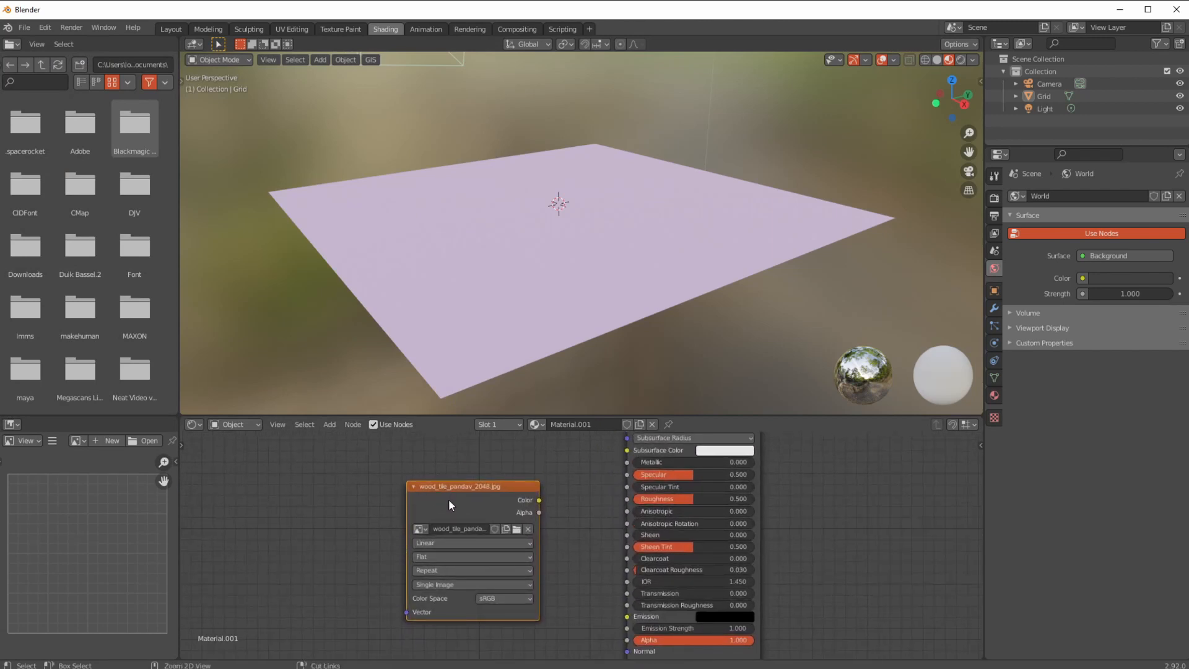
key(ctrl+t)
scroll(440, 559, down, 2)
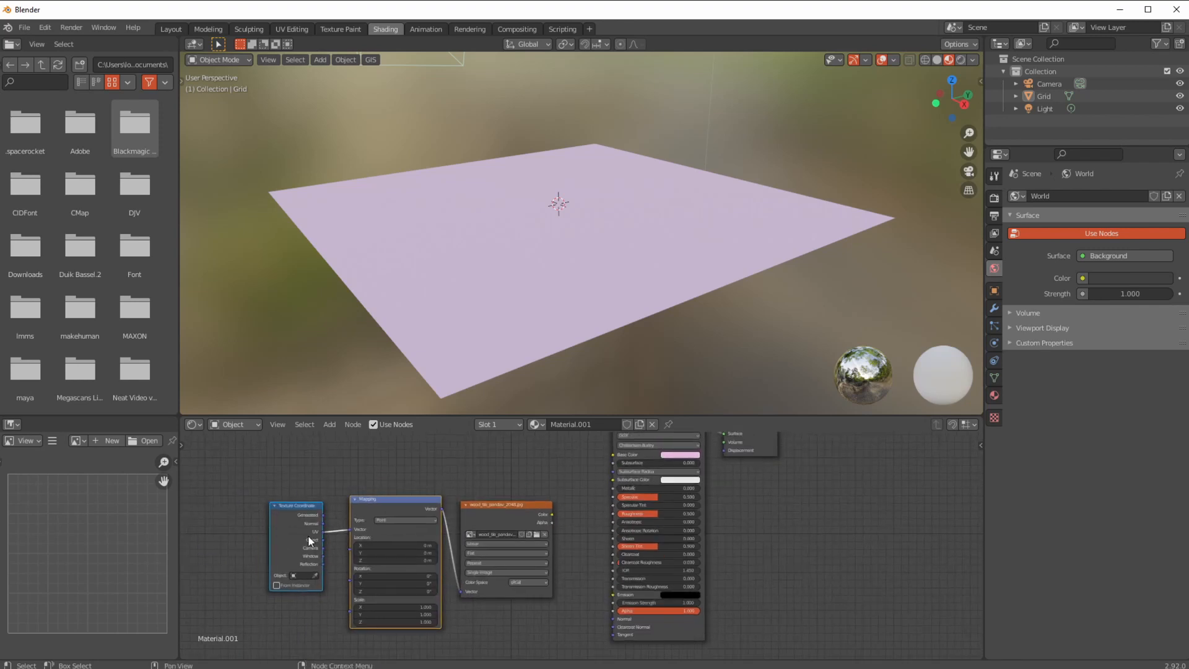
drag(288, 504, 240, 506)
click(489, 501)
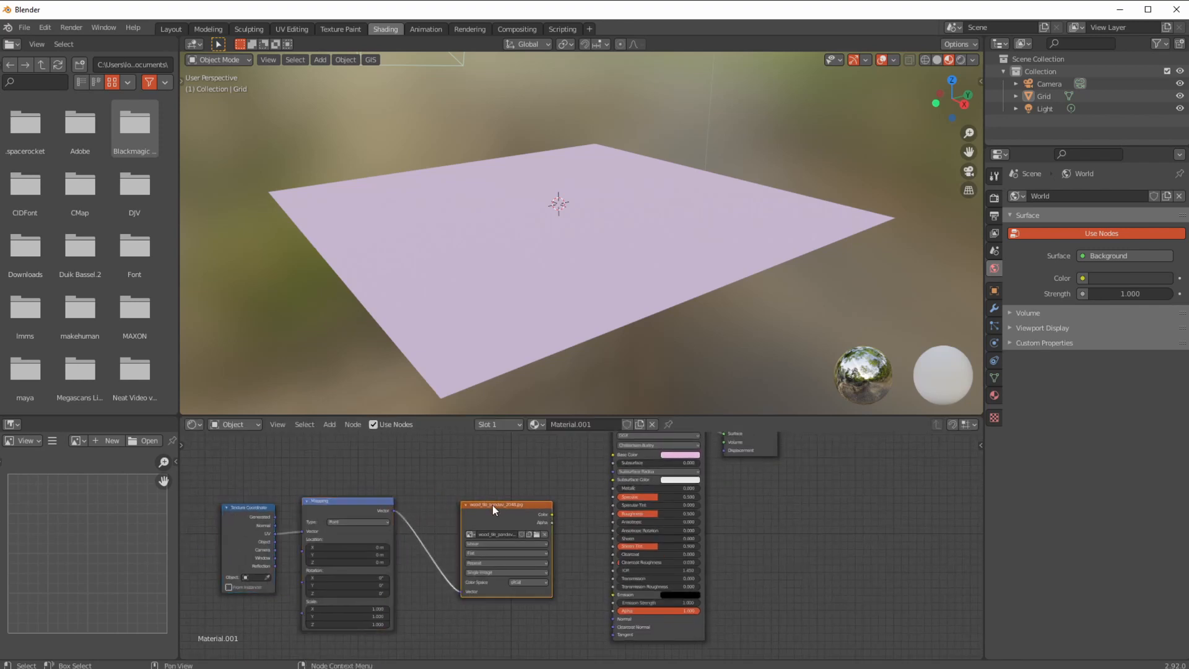
Connect the wood image's Color output to the Principled BSDF's Base Color and inspect the textured grid.
scroll(382, 559, down, 2)
middle_drag(429, 536, 363, 537)
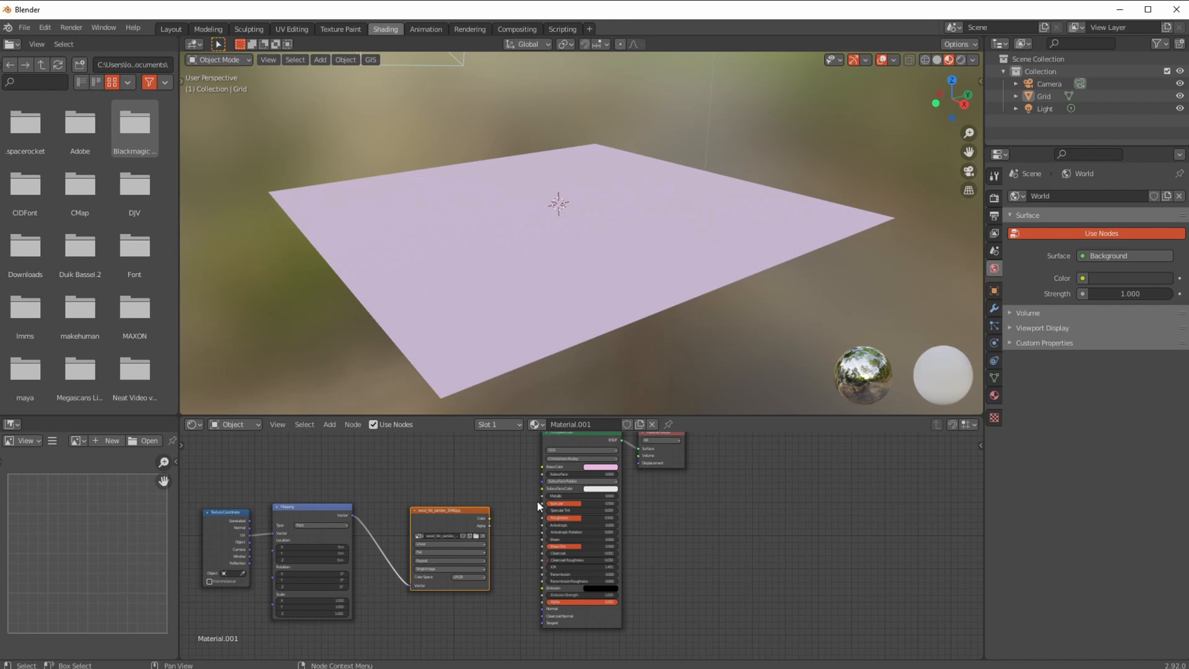
drag(490, 517, 543, 466)
middle_drag(453, 277, 464, 307)
middle_drag(464, 307, 486, 228)
ctrl+middle_drag(462, 316, 555, 334)
middle_drag(437, 326, 471, 314)
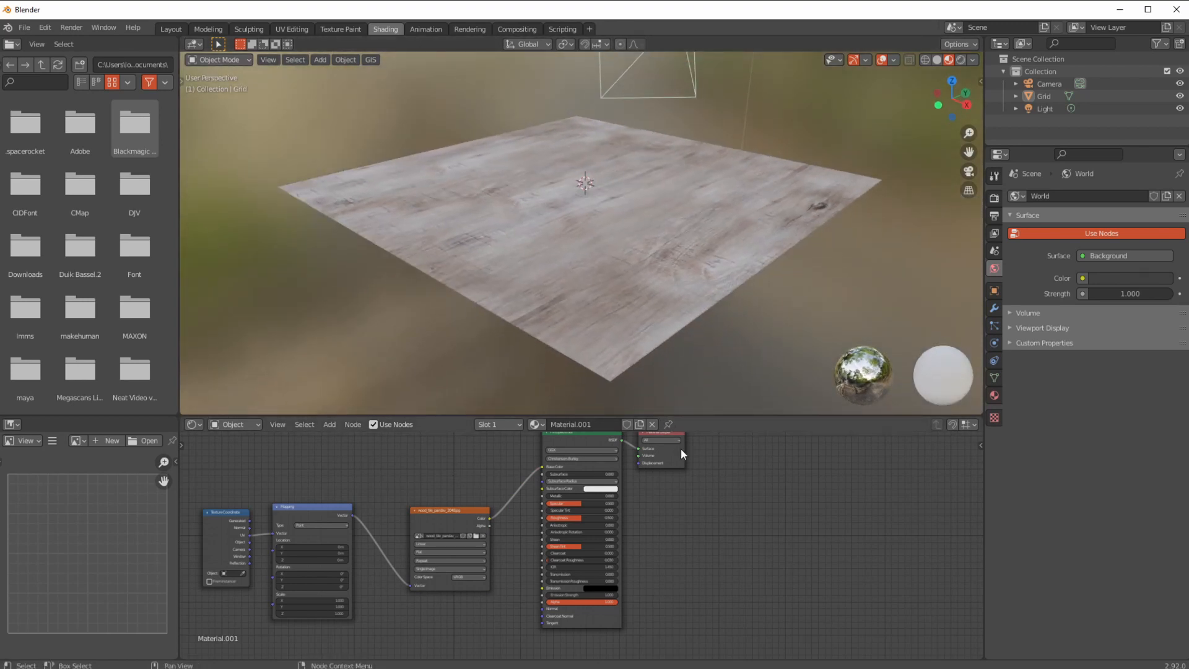
Shift the output, shader, image, Mapping and Texture Coordinate nodes aside to free space before them.
ctrl+middle_drag(681, 448, 669, 468)
drag(649, 447, 814, 441)
drag(605, 445, 766, 440)
click(477, 518)
drag(476, 517, 638, 505)
drag(361, 518, 530, 545)
drag(285, 530, 431, 555)
scroll(364, 520, down, 1)
Add a Brick Texture node, preview its color on the grid through a Viewer node, and reposition the Viewer.
click(329, 424)
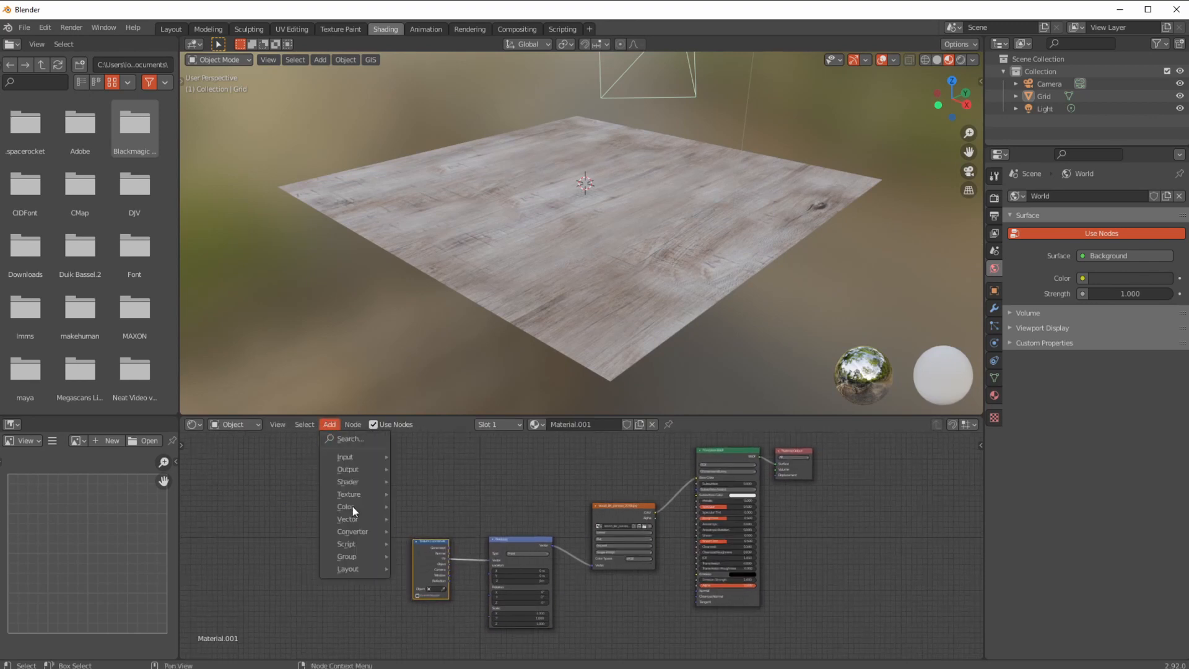
mouse_move(348, 493)
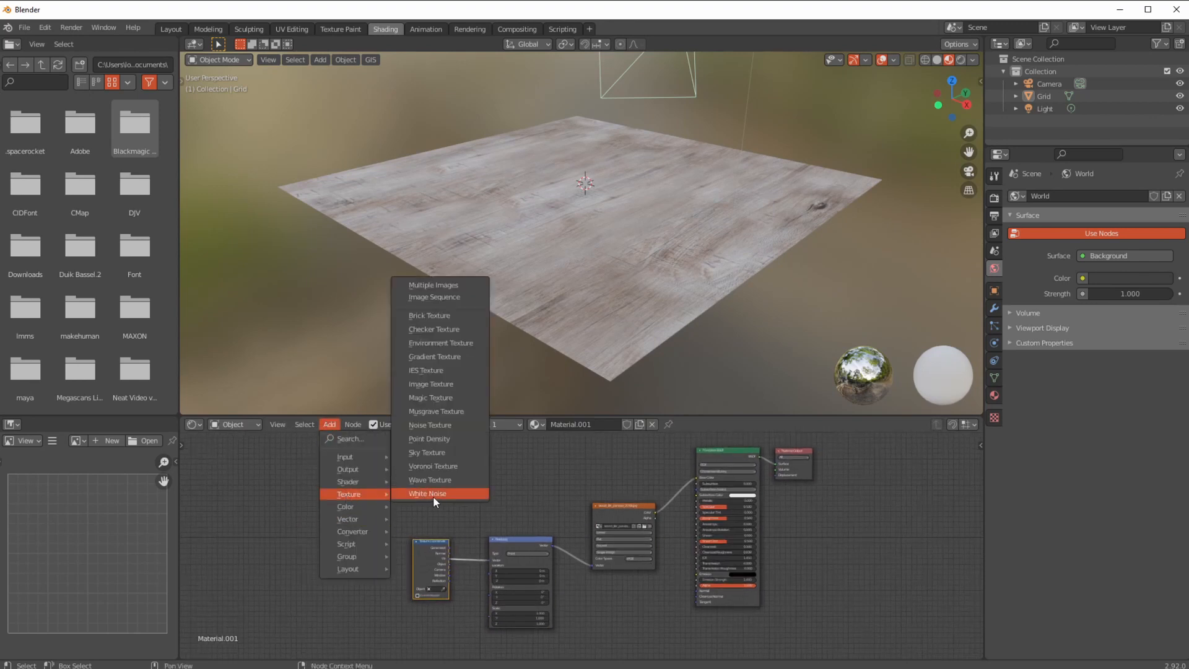
click(409, 326)
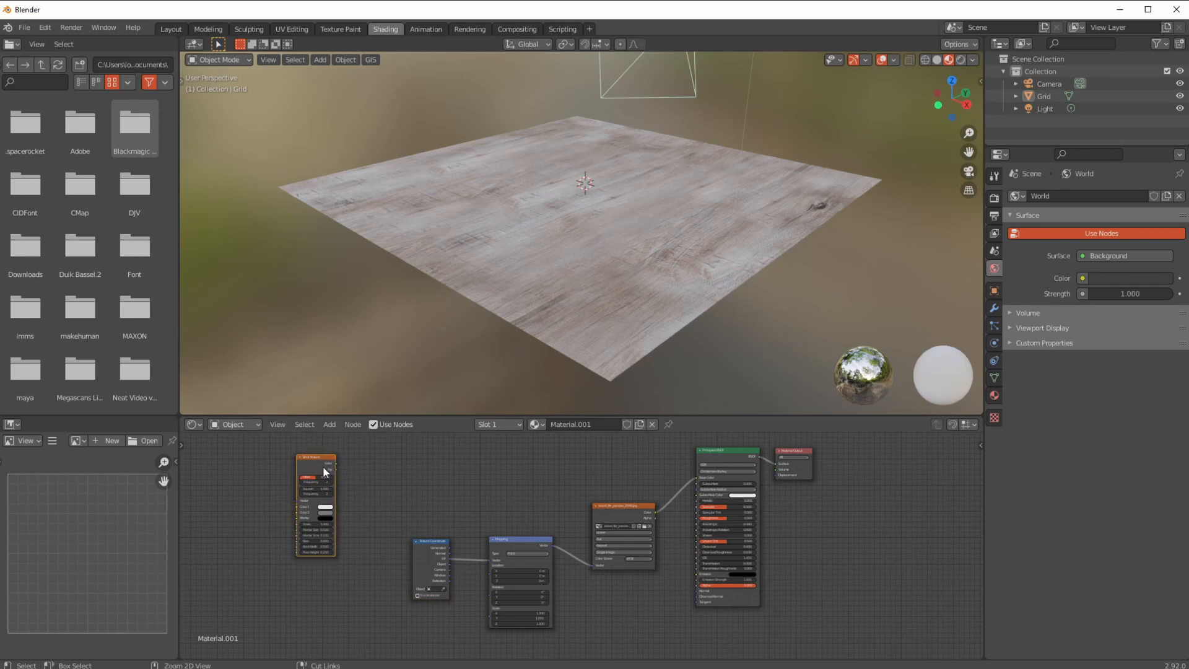
ctrl+shift+click(319, 466)
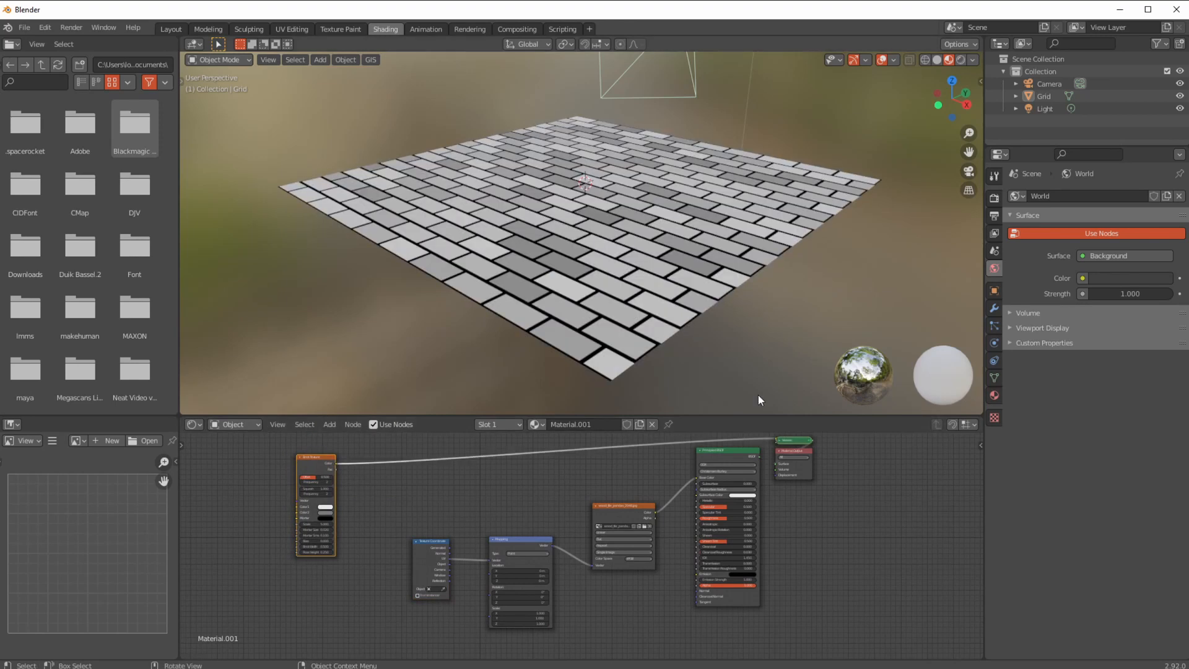
drag(557, 478, 544, 470)
Examine the brick pattern on the grid from several angles alongside the Brick Texture node's settings.
scroll(482, 319, up, 5)
ctrl+middle_drag(358, 464, 361, 435)
middle_drag(275, 492, 489, 289)
scroll(493, 305, down, 5)
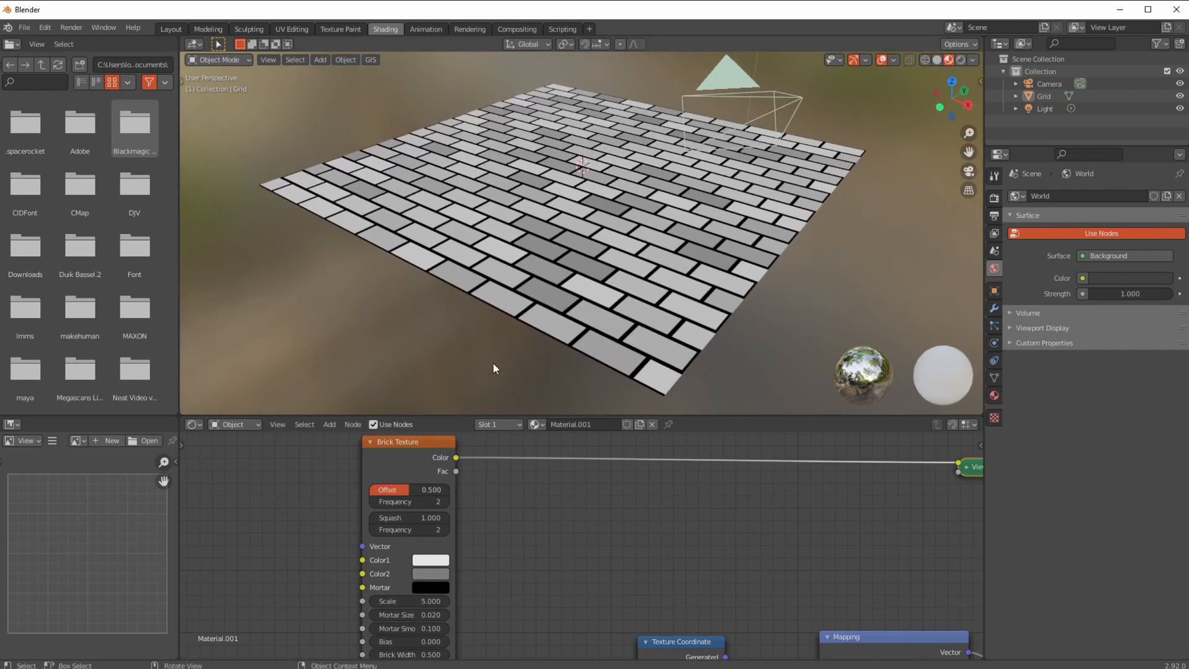
middle_drag(499, 154, 511, 335)
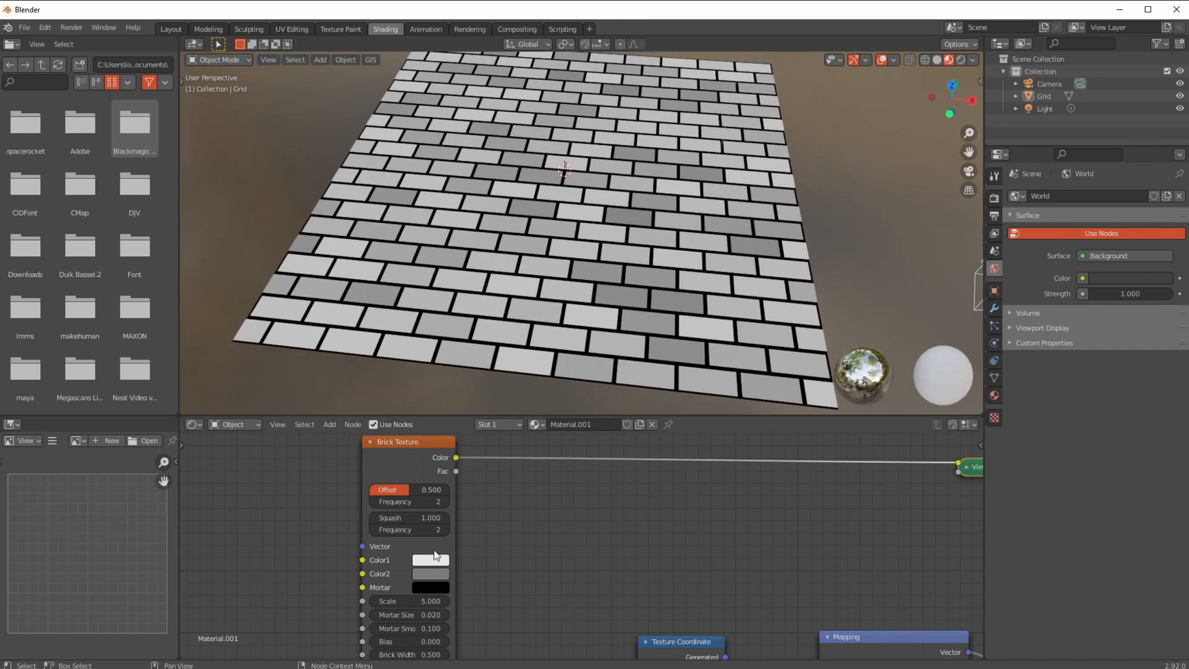
middle_drag(426, 396, 414, 353)
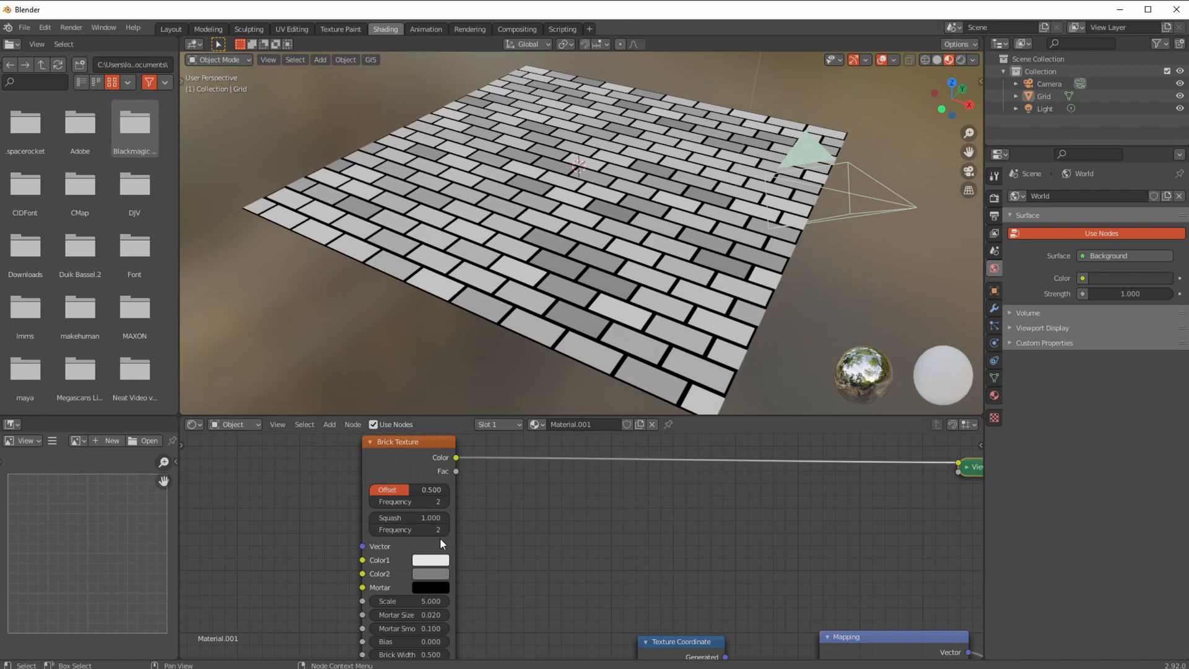
middle_drag(533, 293, 562, 317)
scroll(718, 557, down, 2)
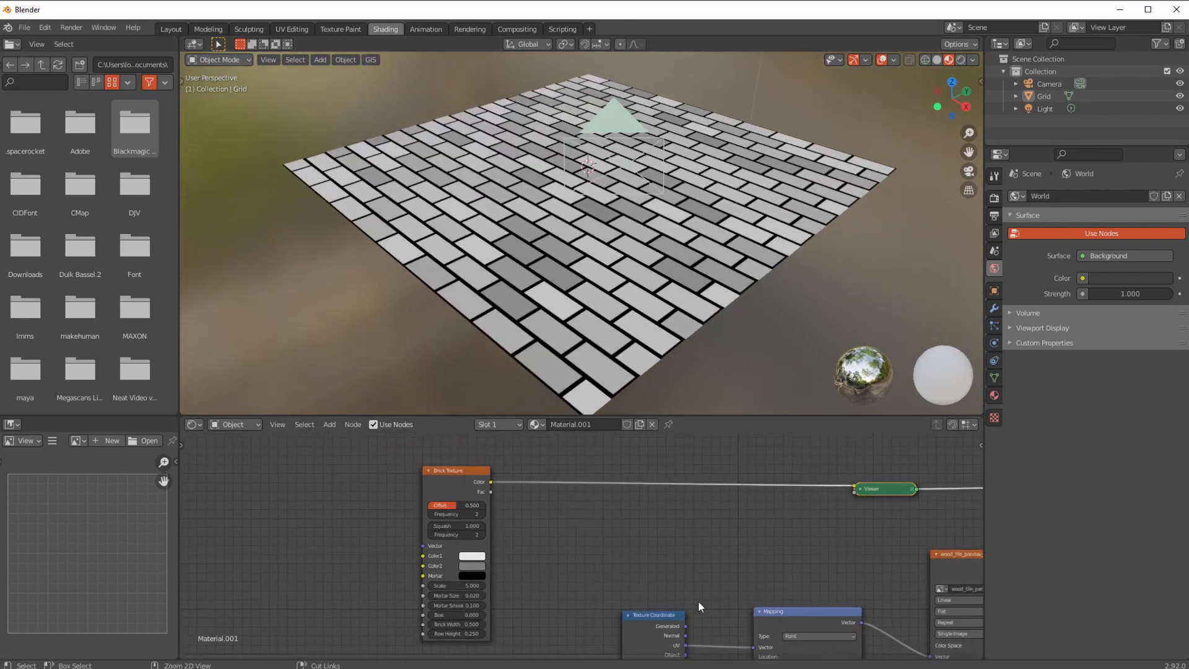
middle_drag(697, 600, 558, 552)
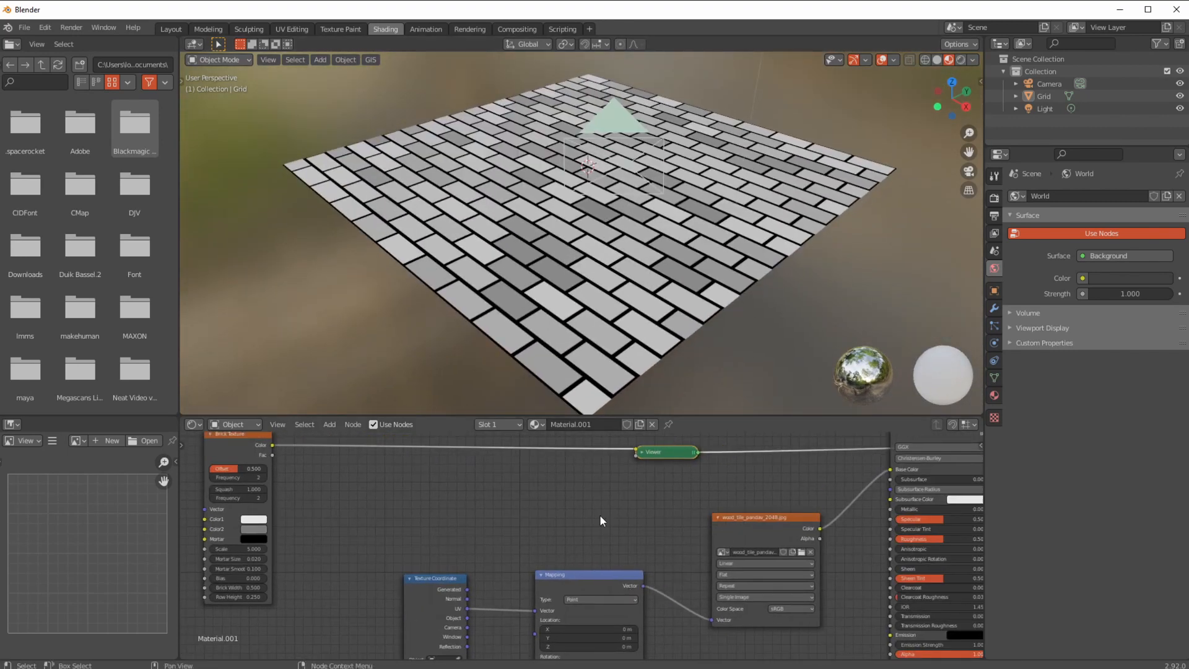
mouse_move(411, 292)
middle_down()
mouse_move(421, 319)
mouse_move(412, 281)
mouse_move(396, 297)
middle_up()
Move the Brick Texture node nearer the other nodes and set its Scale to 5.5.
drag(229, 438, 276, 451)
scroll(290, 473, up, 1)
middle_drag(273, 489, 355, 515)
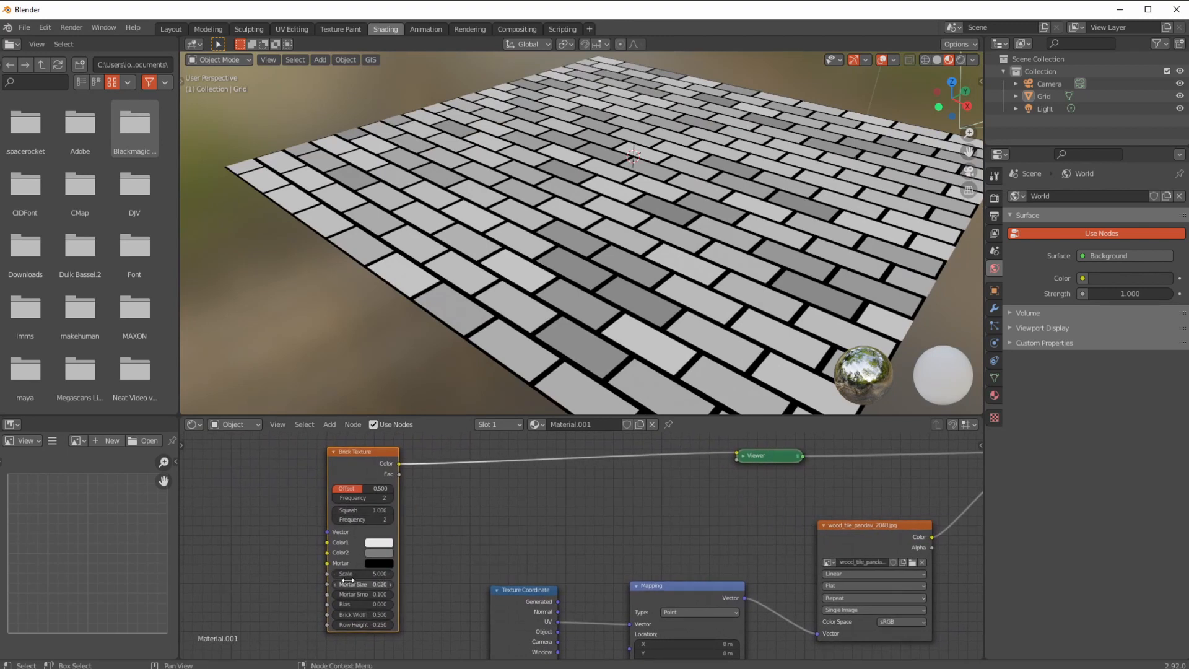
ctrl+middle_drag(397, 582, 337, 594)
middle_drag(338, 595, 422, 586)
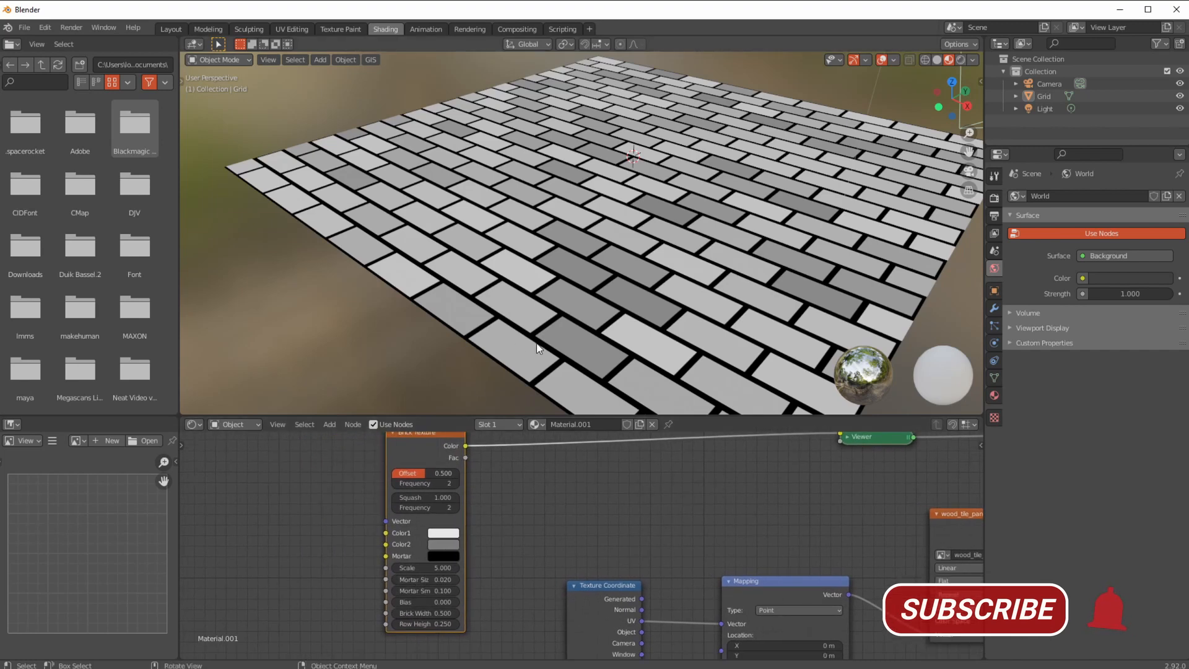
drag(457, 568, 412, 582)
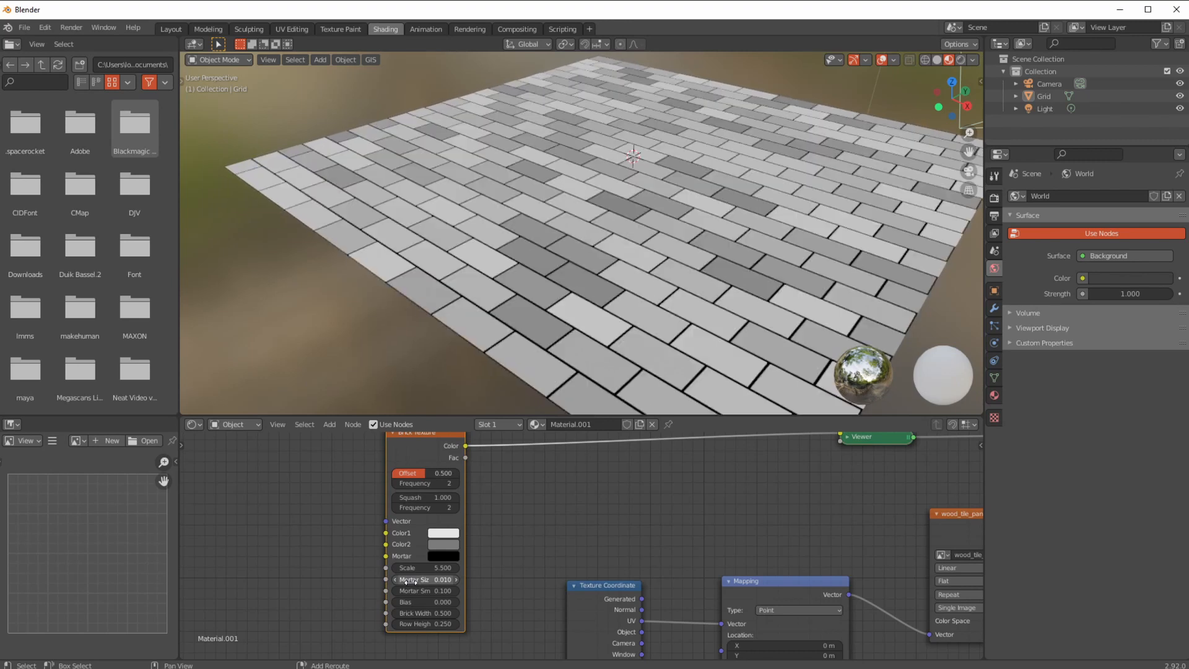
Try Mortar Size values of 0.02 and 0.01 on the Brick Texture.
double_click(438, 581)
key(BackSpace)
text(2)
key(Return)
double_click(440, 580)
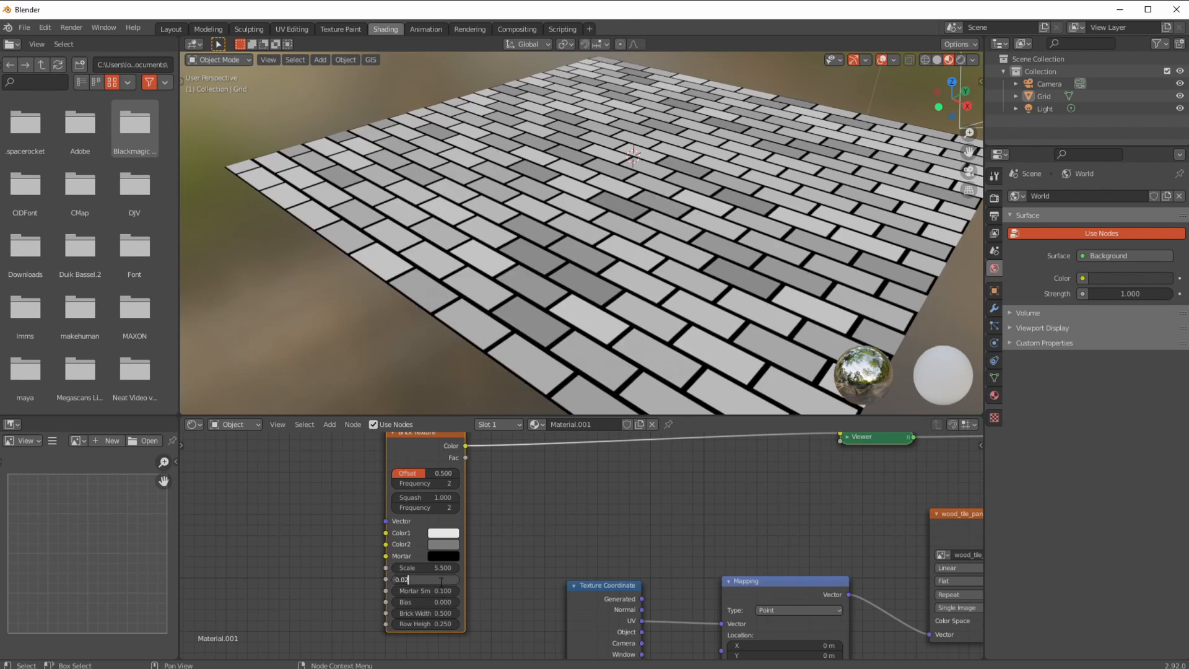
text(.01)
key(Return)
Set the Brick Texture's Mortar Size to 0.005 and check the thinner gaps across the grid.
double_click(441, 580)
text(.)
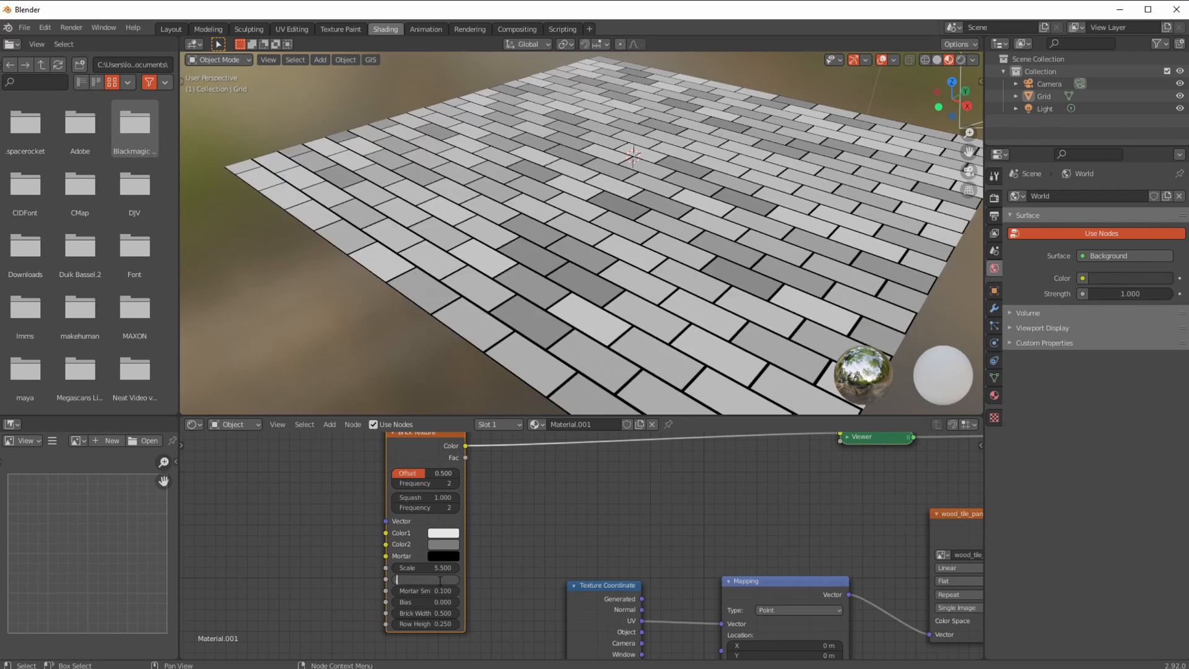
text(005)
key(Return)
mouse_move(378, 347)
middle_down()
mouse_move(345, 353)
mouse_move(361, 359)
middle_up()
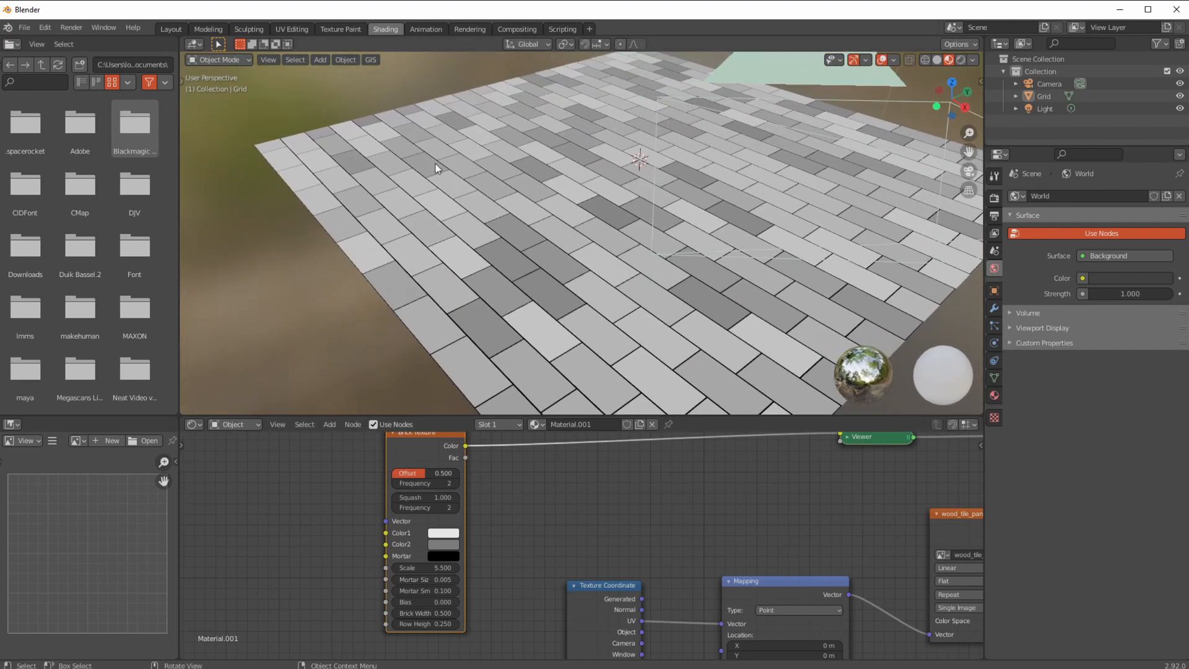
middle_drag(377, 403, 408, 427)
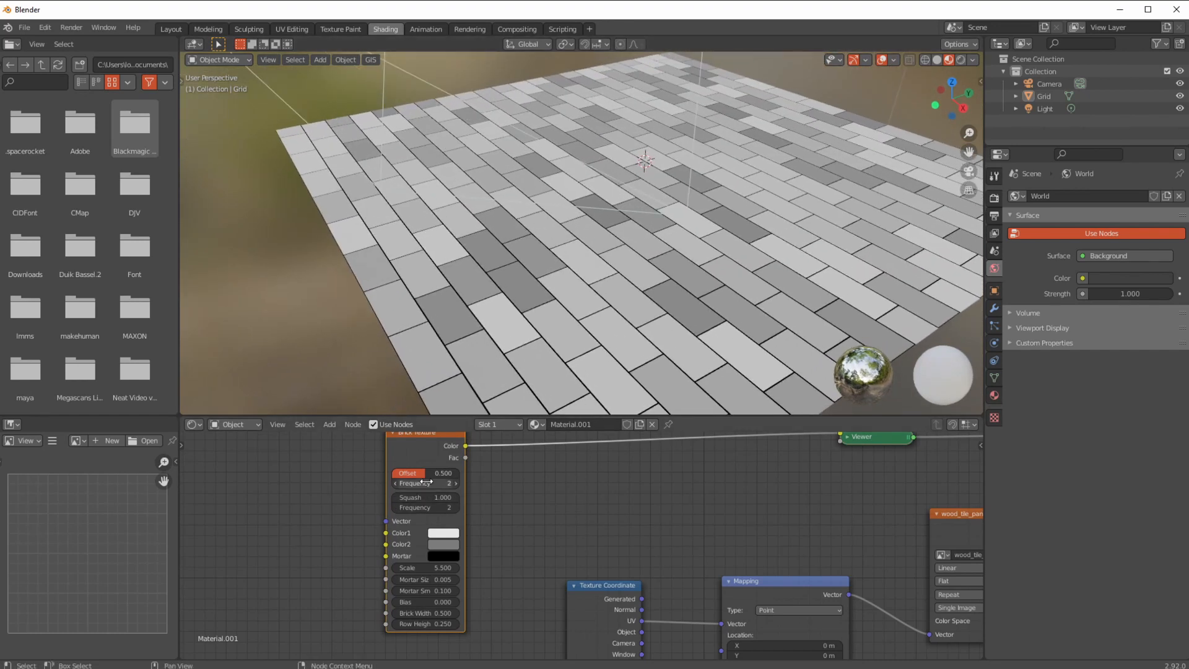
Try an offset Frequency of 3 and an Offset of 0 on the Brick Texture, restoring Offset to 0.5.
drag(423, 483, 429, 484)
key(ctrl+z)
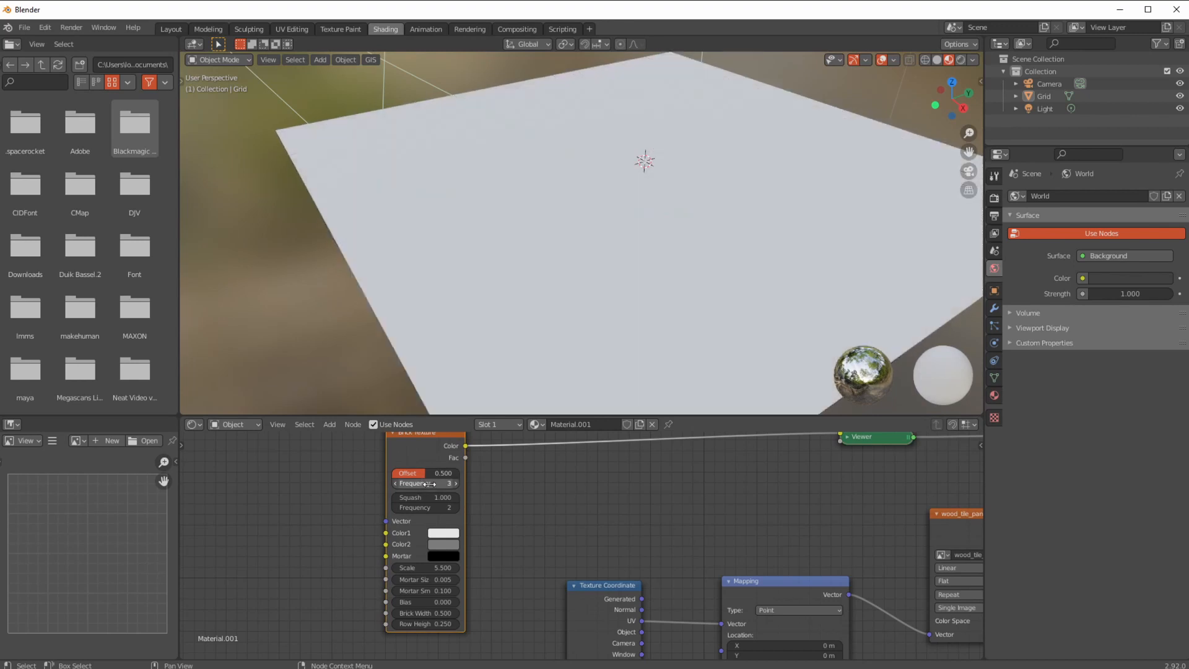
drag(425, 473, 367, 486)
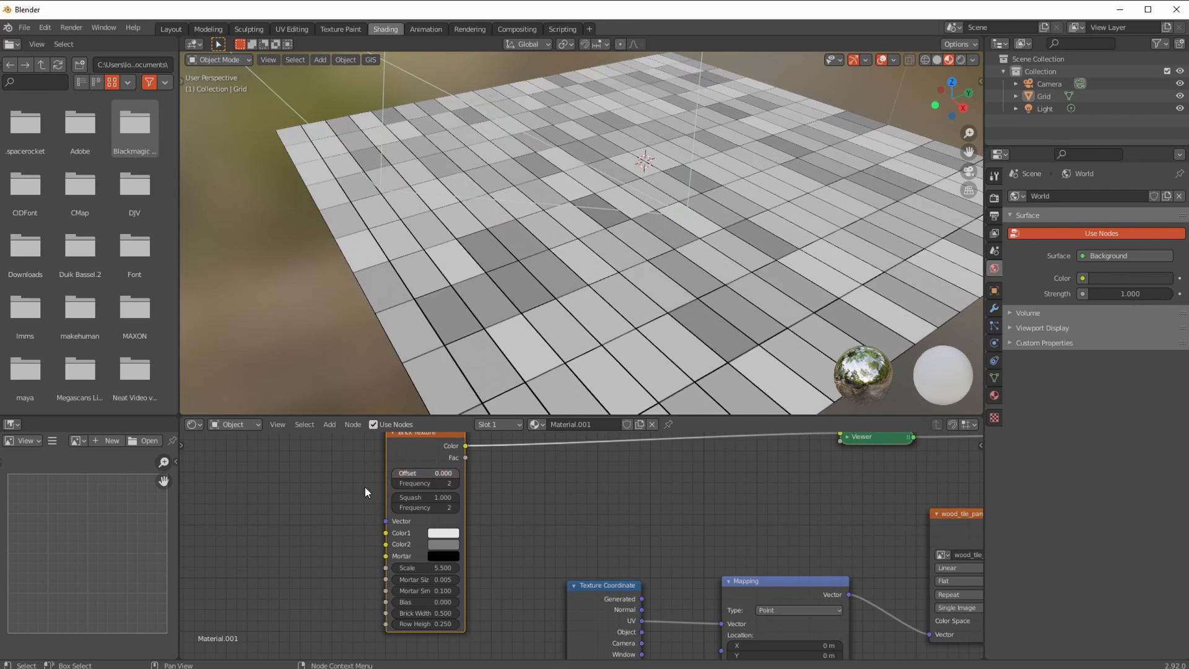
drag(364, 487, 417, 483)
click(441, 473)
text(.5)
key(Return)
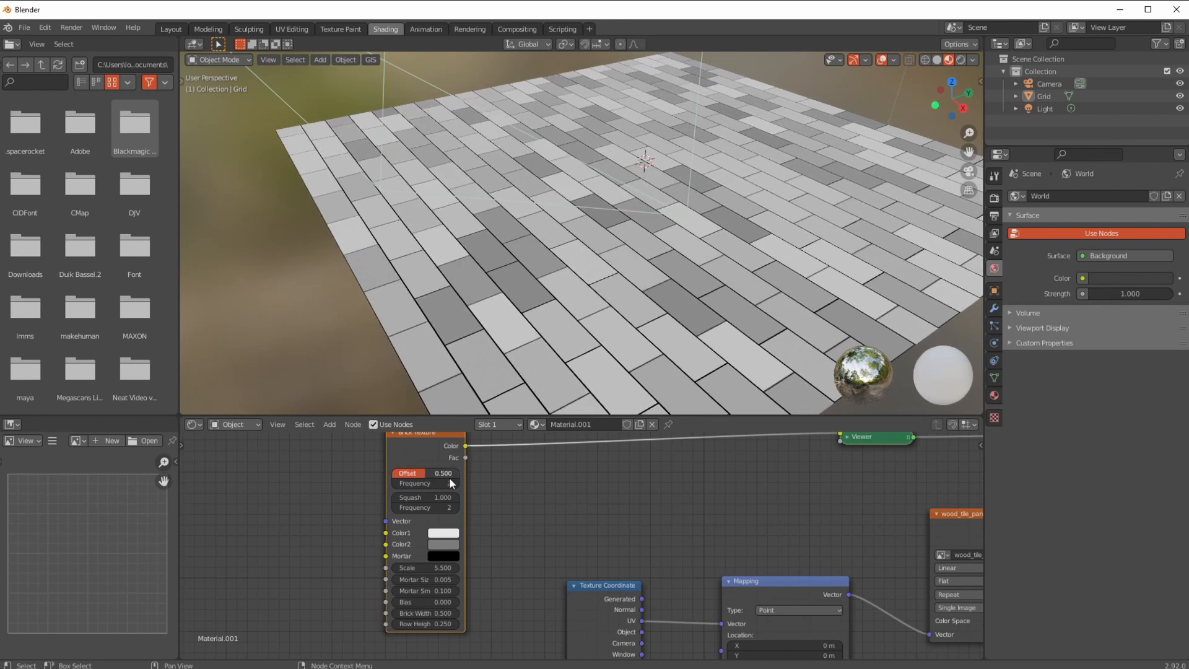
Try offset Frequency values from 3 up to 6 on the Brick Texture and restore it to 2.
click(456, 483)
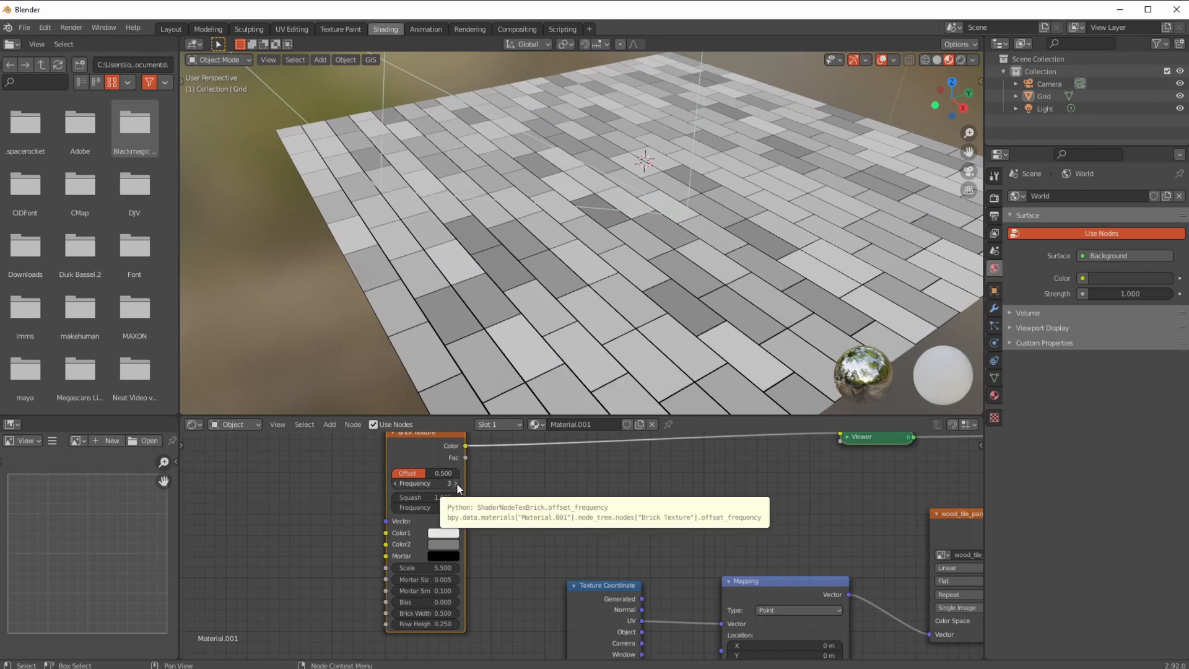
click(456, 483)
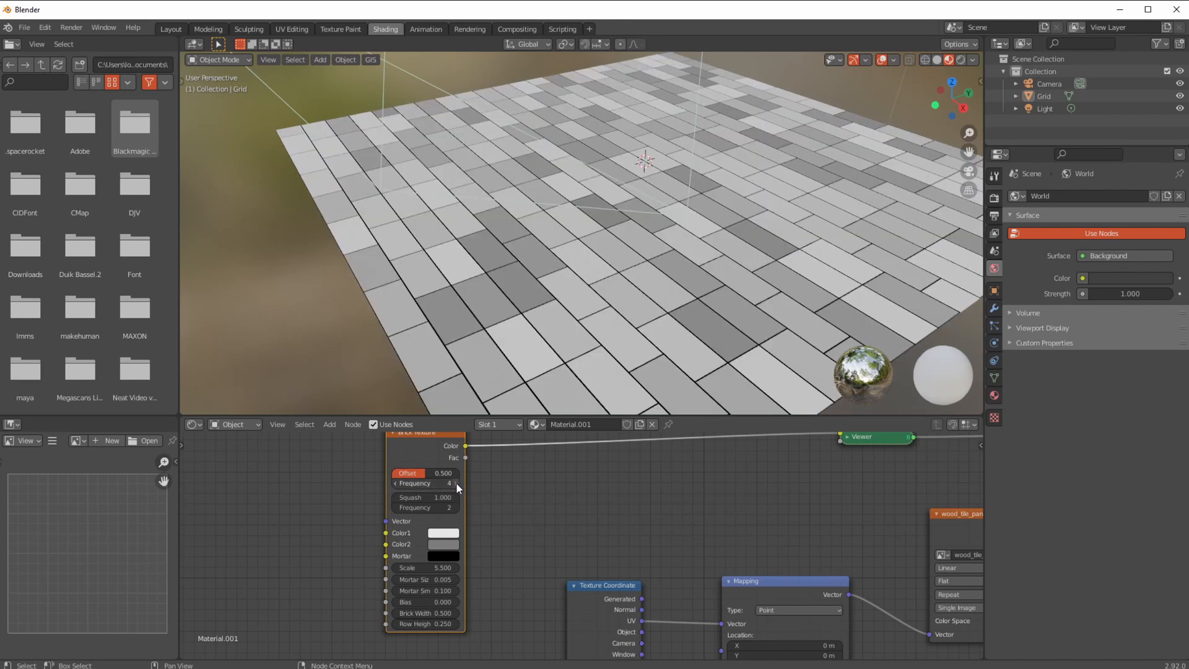
click(456, 483)
click(456, 482)
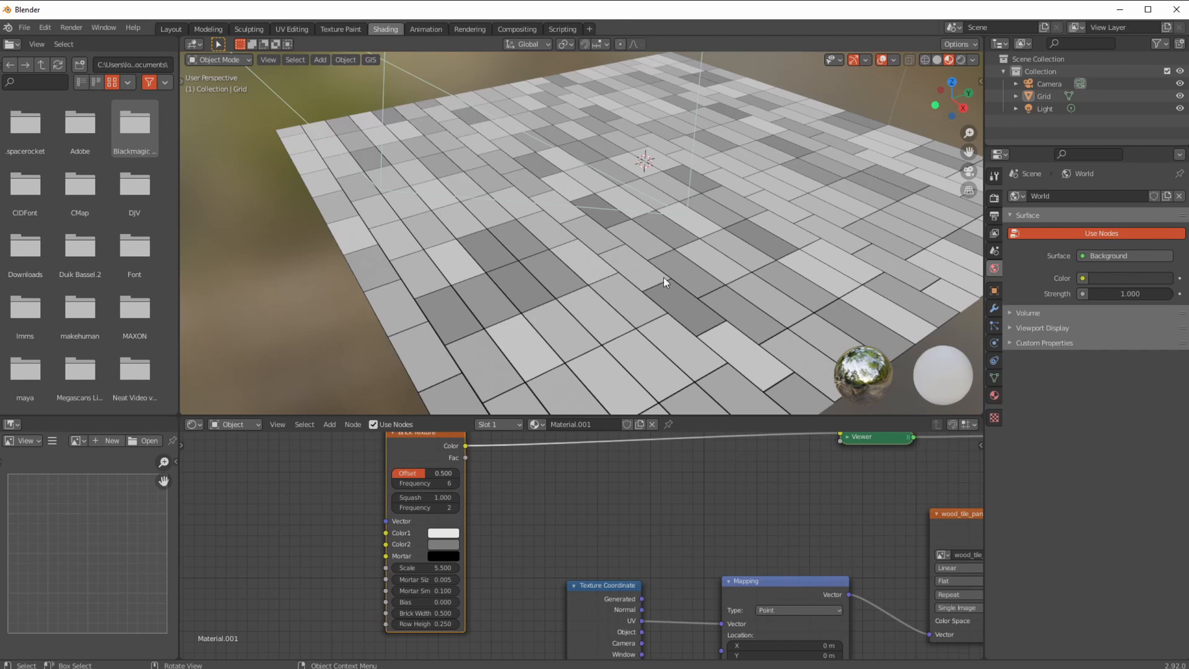
click(428, 483)
text(2)
key(Return)
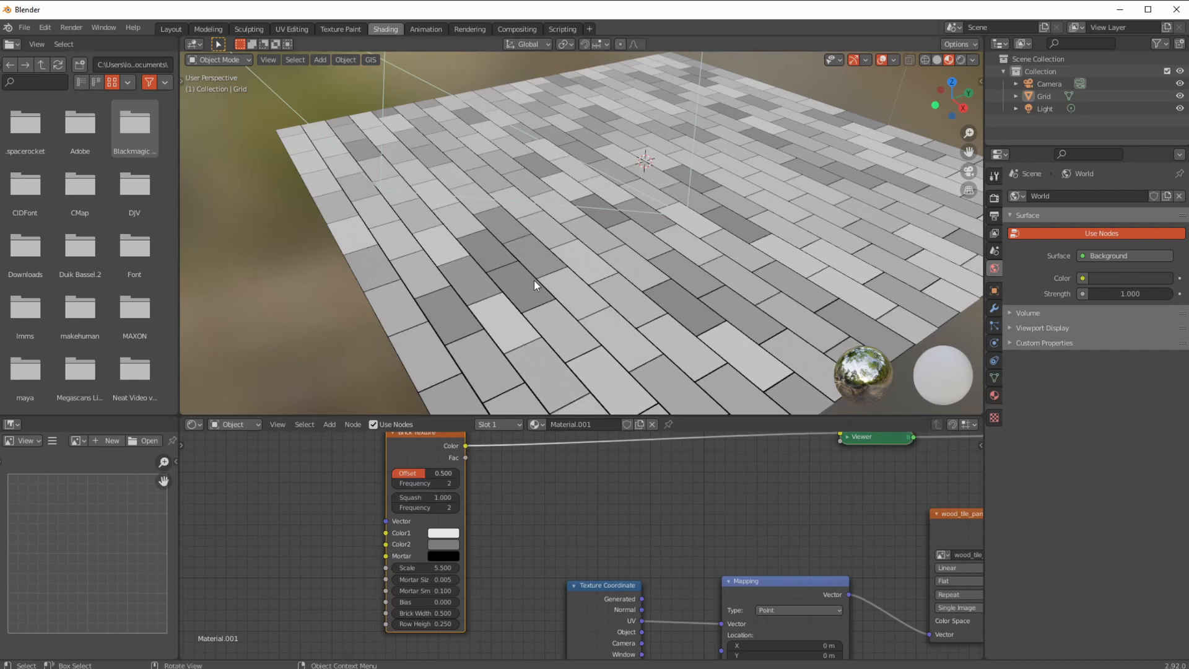
Darken the Brick Texture's Color2 to a dark grey for stronger contrast between bricks.
scroll(415, 526, up, 2)
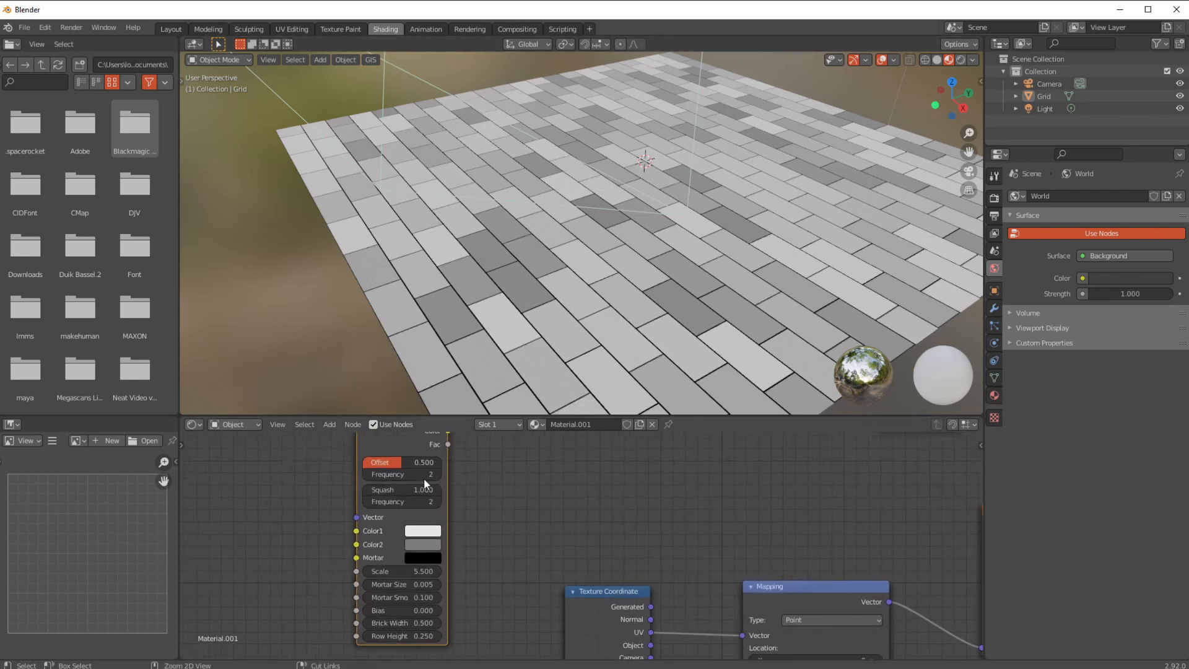
click(424, 547)
drag(510, 413, 514, 441)
ctrl+middle_drag(313, 586, 373, 570)
middle_drag(373, 570, 376, 534)
ctrl+middle_drag(375, 534, 374, 558)
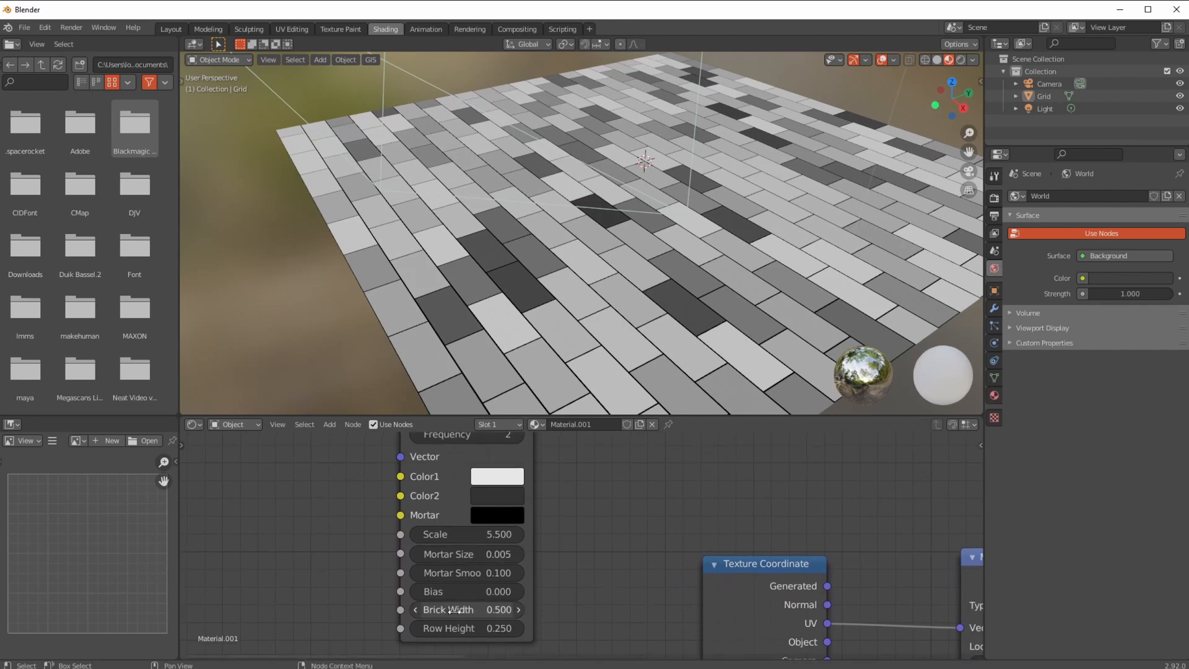
Try a Brick Width of 2.8 on the Brick Texture and test other Scale values.
mouse_move(469, 611)
mouse_down()
mouse_move(507, 611)
mouse_move(479, 611)
mouse_up()
scroll(445, 376, down, 2)
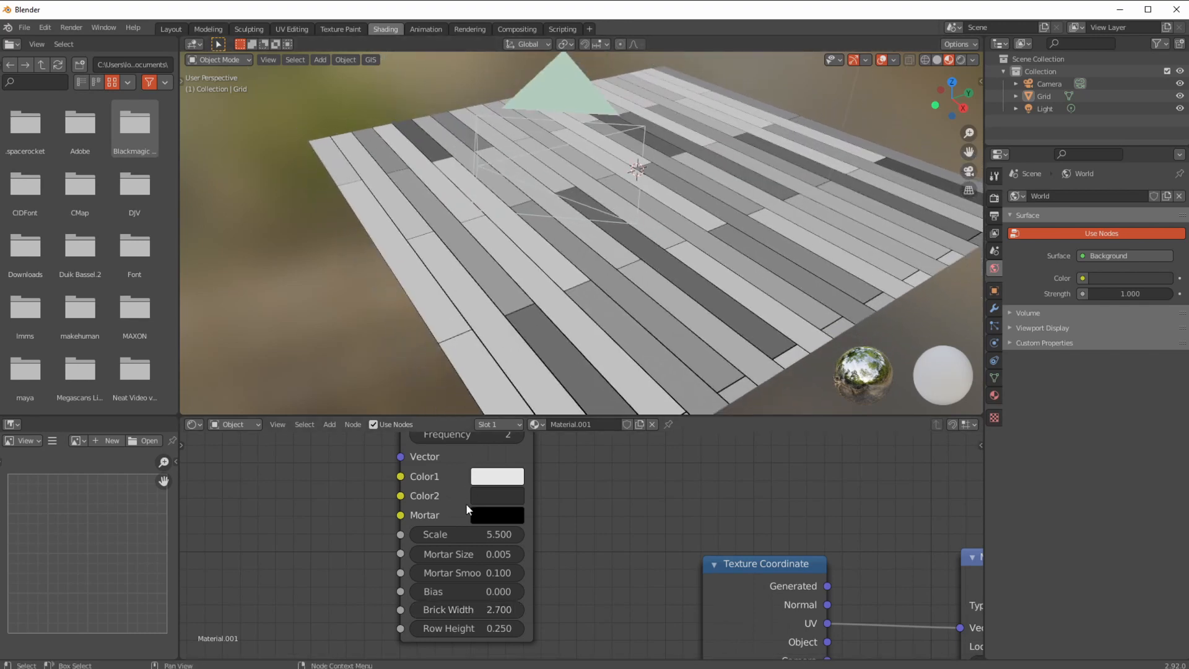
click(521, 611)
middle_drag(398, 391, 414, 400)
middle_drag(384, 358, 447, 342)
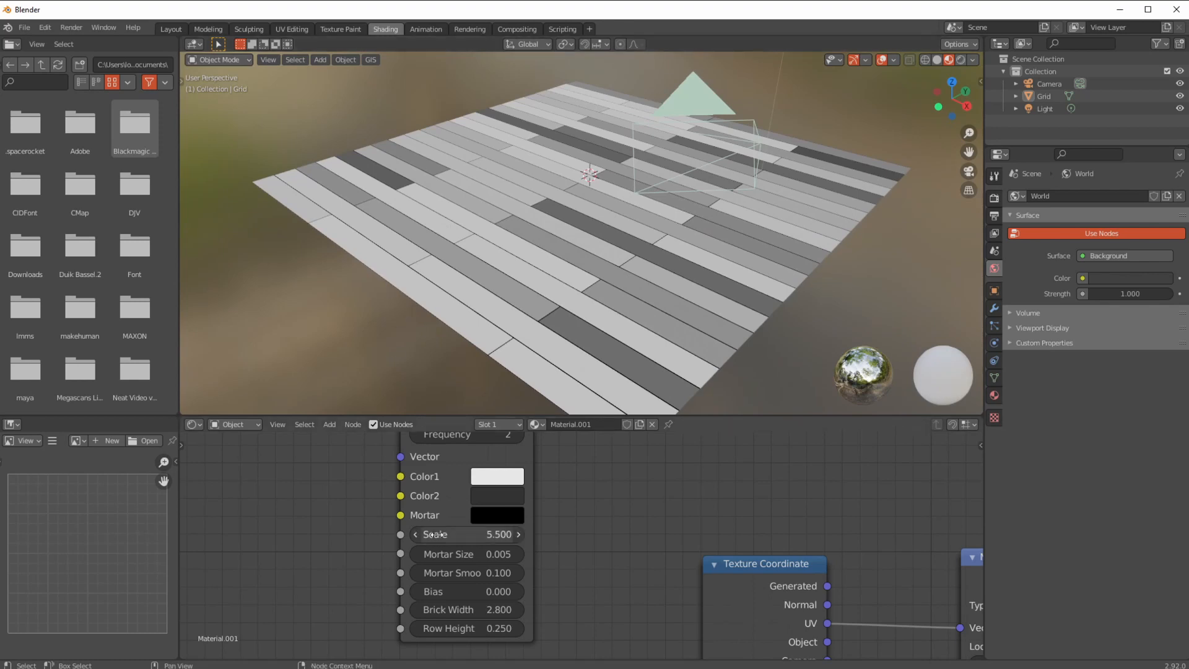
drag(465, 538, 471, 542)
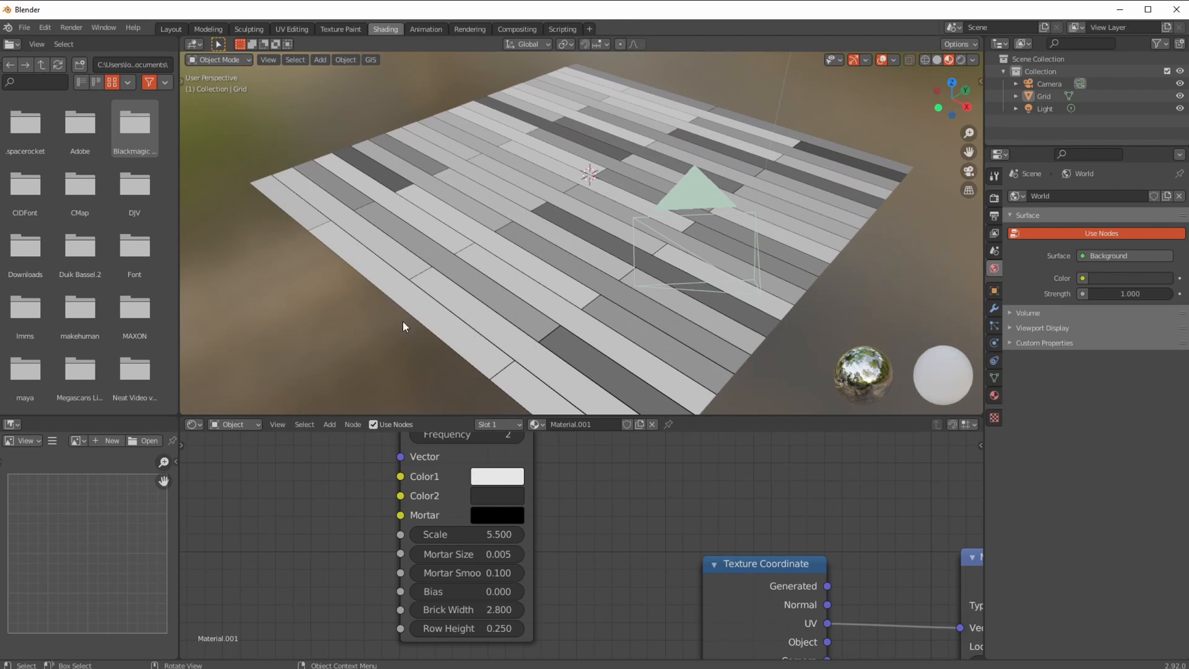
Set the Brick Texture's Brick Width to 3 and check the long planks on the grid.
double_click(473, 613)
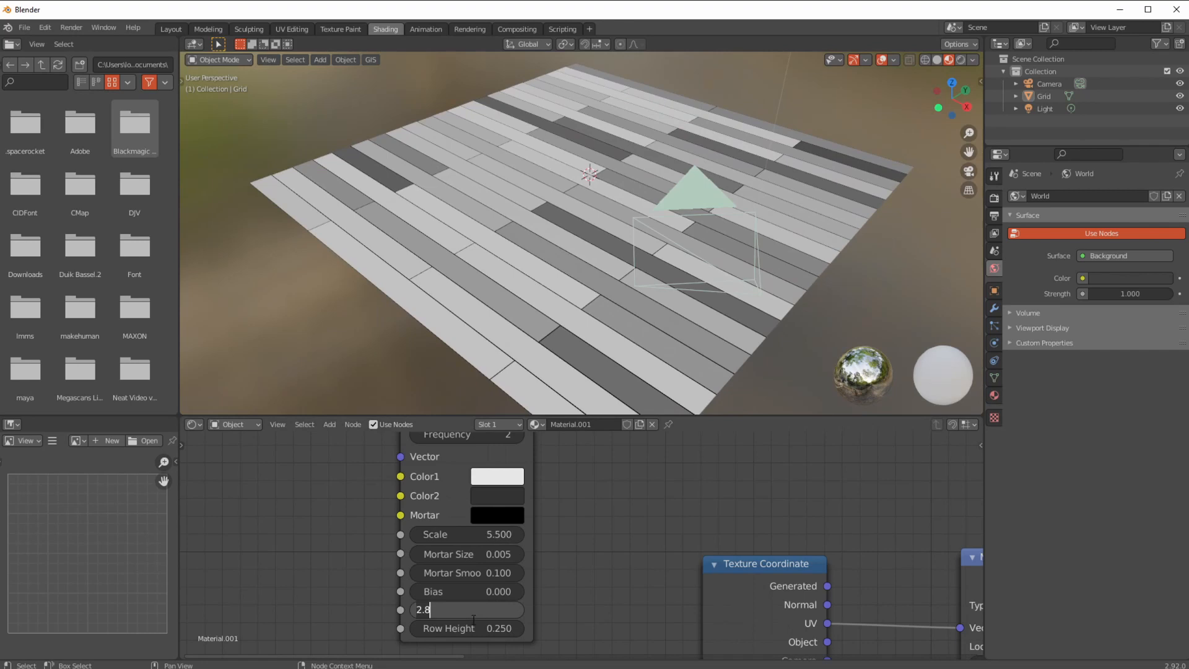
text(3)
key(Return)
middle_drag(364, 345, 391, 359)
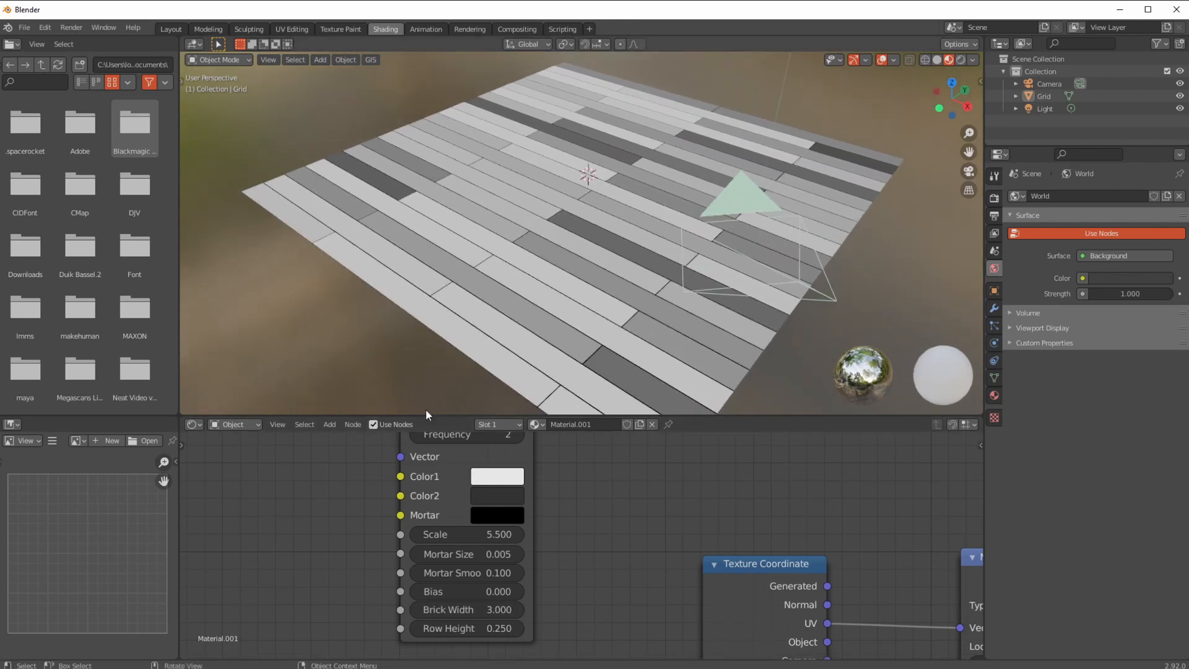
Set the Brick Texture's Brick Width to 2.8 and leave its Bias at 0.
drag(492, 631, 467, 611)
click(486, 632)
click(337, 602)
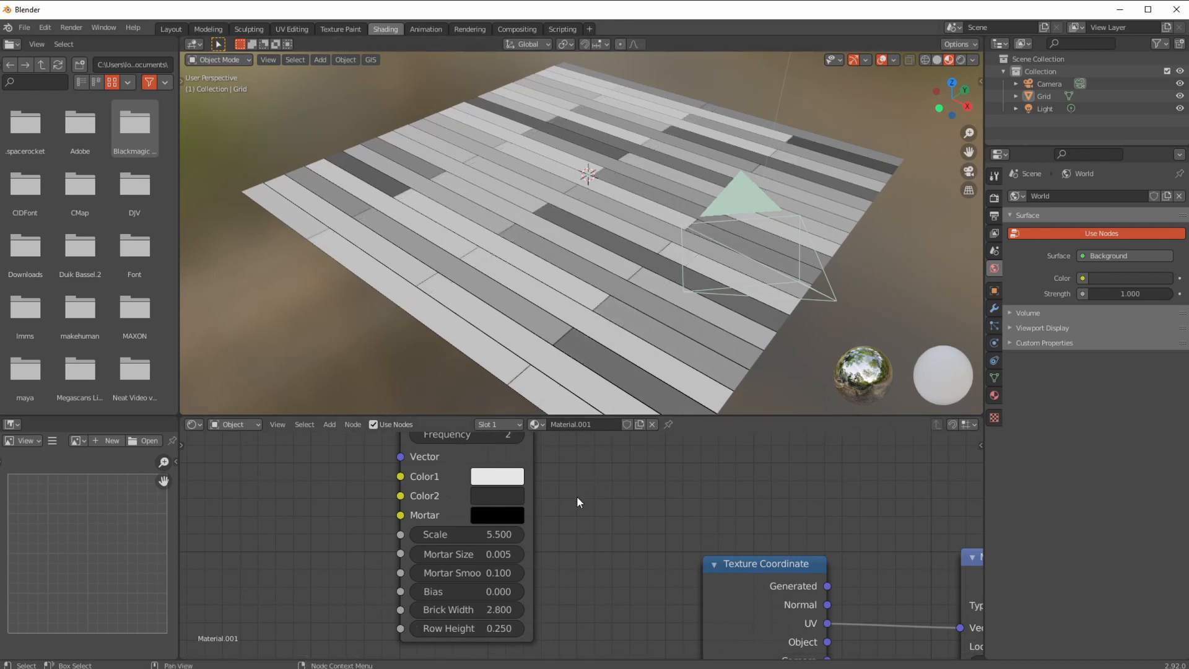
drag(474, 594, 475, 595)
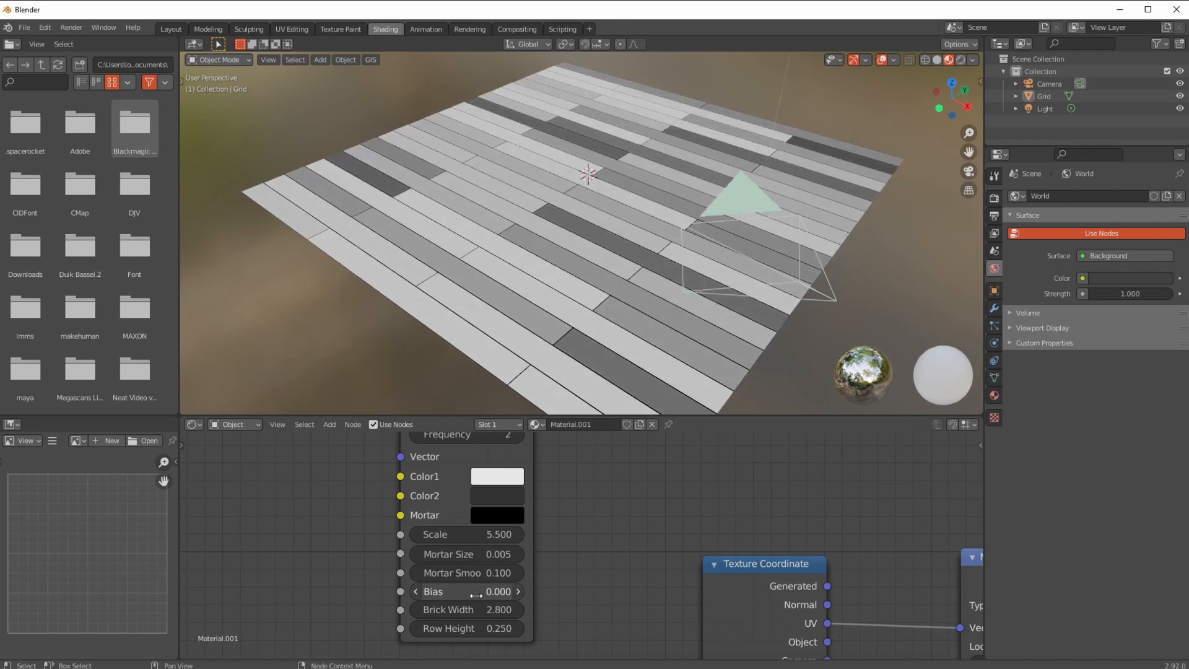
double_click(476, 595)
key(Return)
Switch the material preview from the Brick Texture to the Principled BSDF so the grid uses the wood image.
ctrl+middle_drag(484, 284, 419, 309)
ctrl+middle_drag(666, 473, 696, 516)
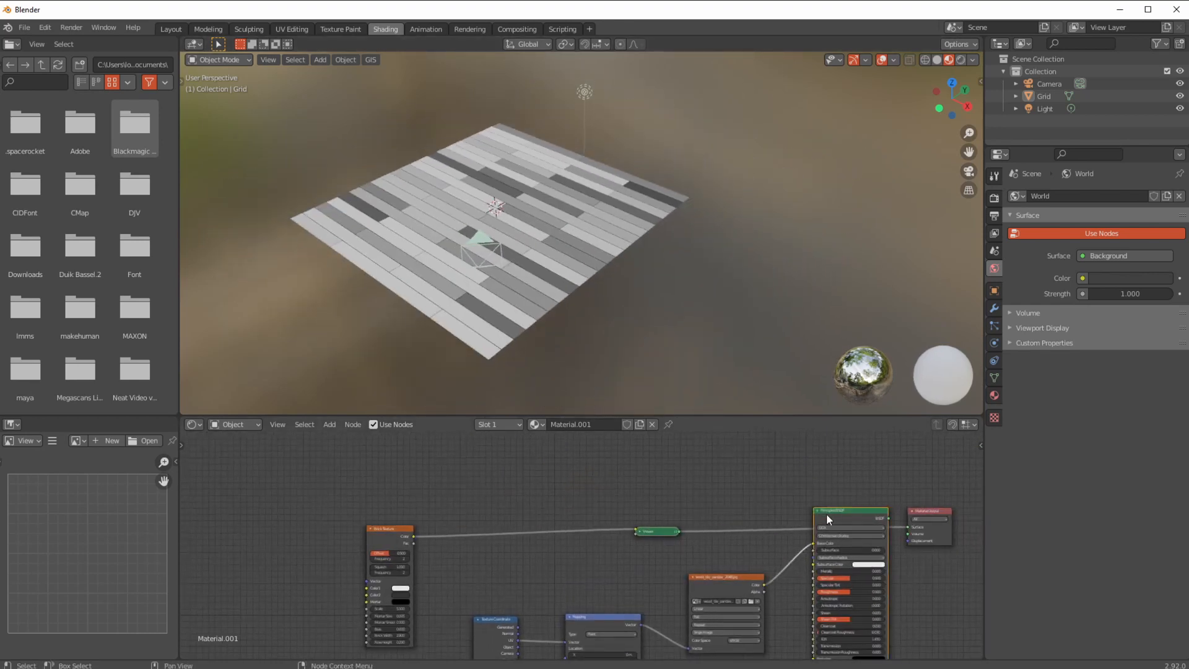
middle_drag(811, 529, 714, 507)
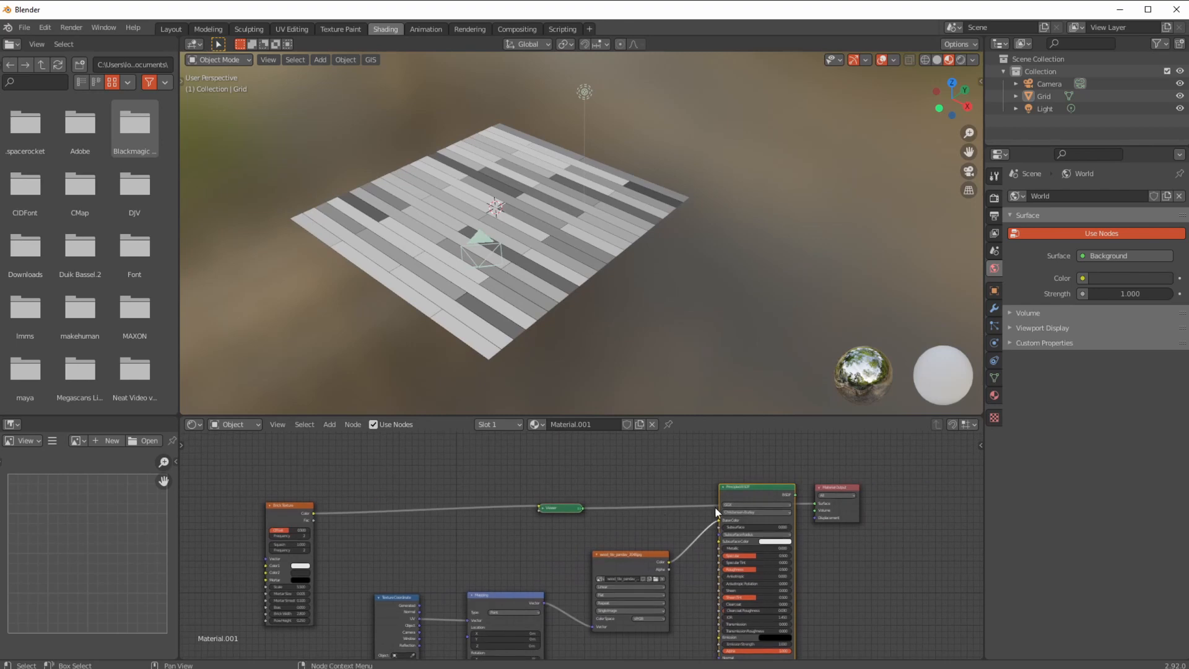
ctrl+shift+click(759, 486)
ctrl+middle_drag(385, 397, 432, 378)
scroll(449, 488, up, 2)
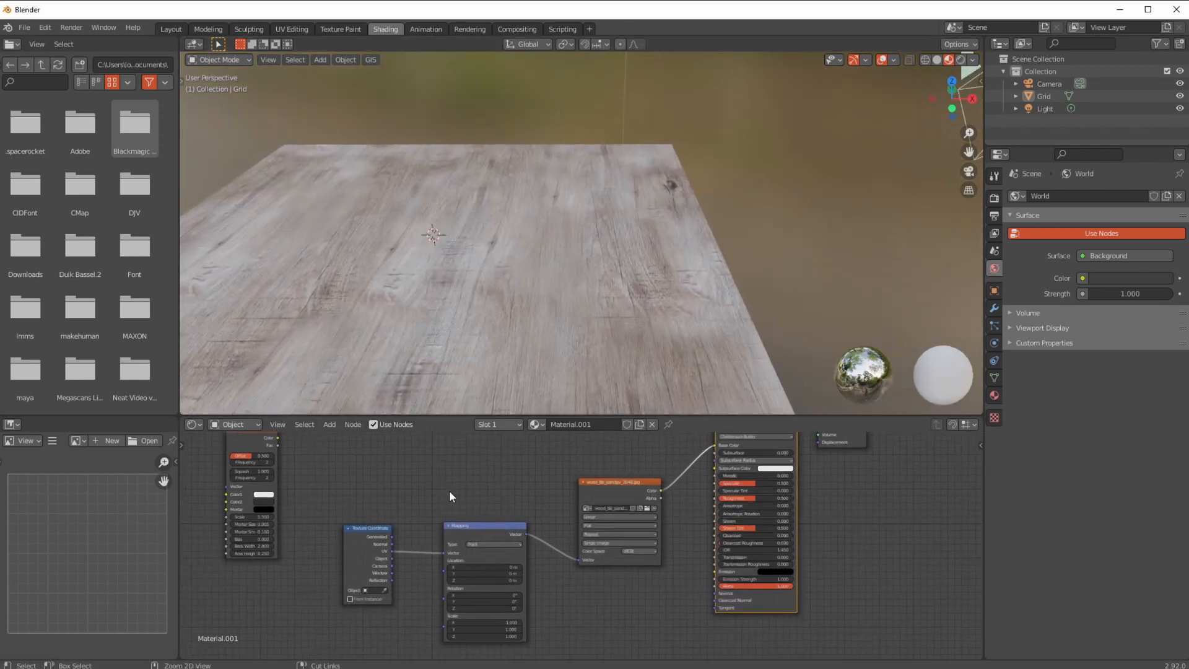
Rearrange the Brick Texture, Texture Coordinate and Mapping nodes close together, leaving free space before the wood image texture.
middle_drag(469, 482, 556, 501)
drag(716, 495, 711, 441)
drag(527, 544, 491, 483)
drag(433, 546, 377, 491)
click(523, 480)
drag(292, 455, 253, 504)
ctrl+middle_drag(359, 495, 422, 472)
drag(445, 483, 418, 463)
drag(581, 473, 508, 468)
drag(546, 477, 451, 471)
scroll(375, 478, down, 3)
middle_drag(376, 478, 405, 487)
mouse_move(384, 347)
middle_down()
mouse_move(366, 351)
mouse_move(407, 352)
mouse_move(396, 328)
middle_up()
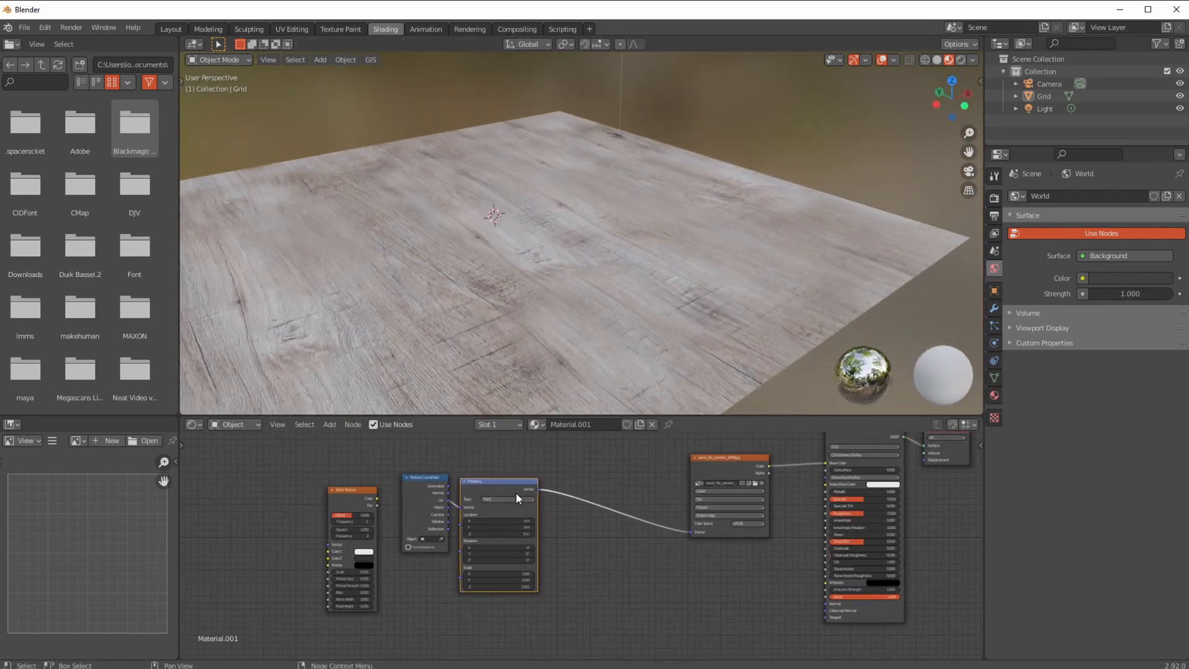
Try shifting the wood texture by changing the Mapping node's Location to X 0.55 m and Y 0.01 m.
drag(486, 522, 500, 529)
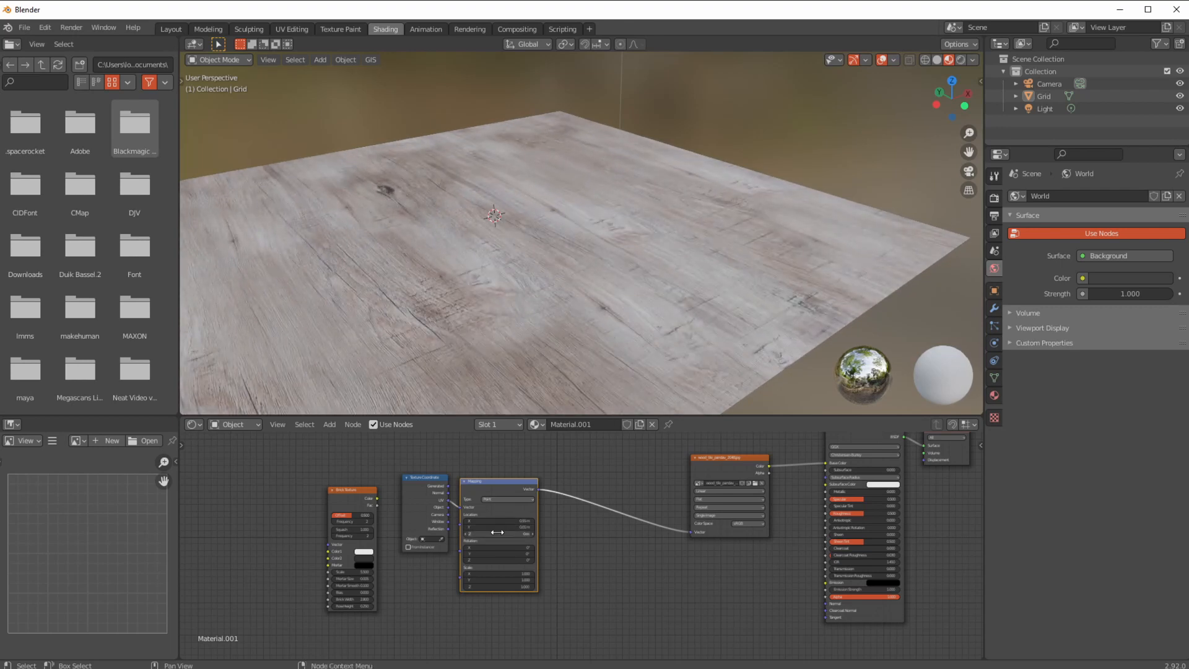
drag(498, 493, 519, 490)
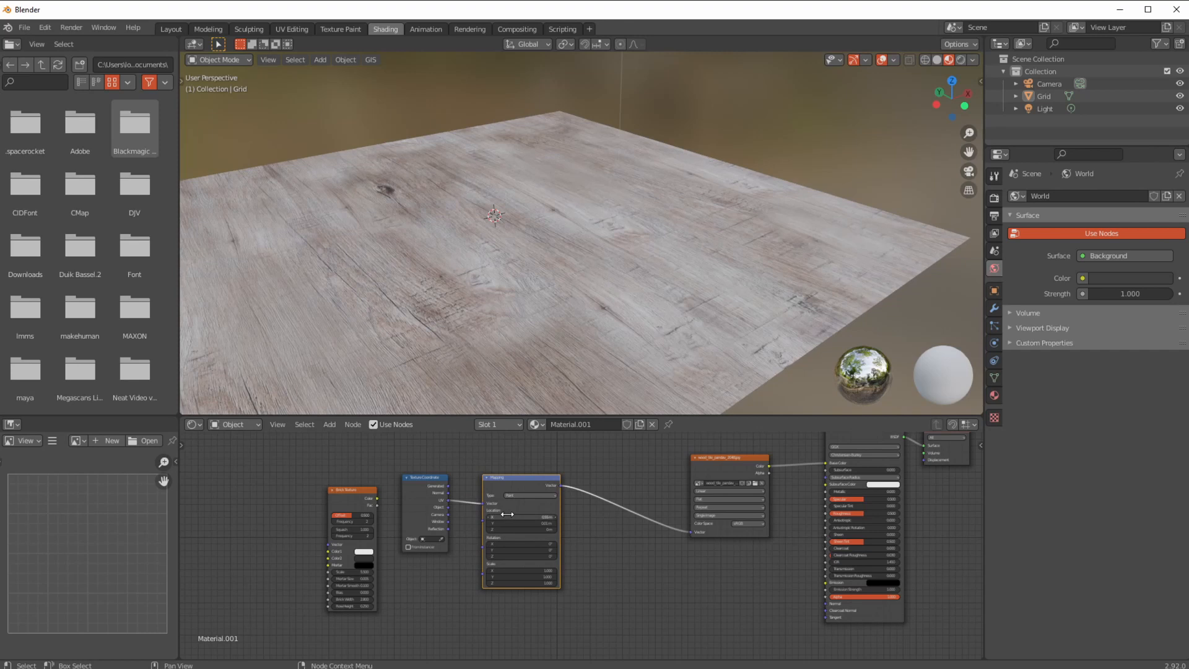
Move the wood image texture farther from Mapping and add a Vector Math node between them.
ctrl+middle_drag(489, 527, 522, 585)
scroll(495, 551, down, 3)
drag(812, 451, 839, 443)
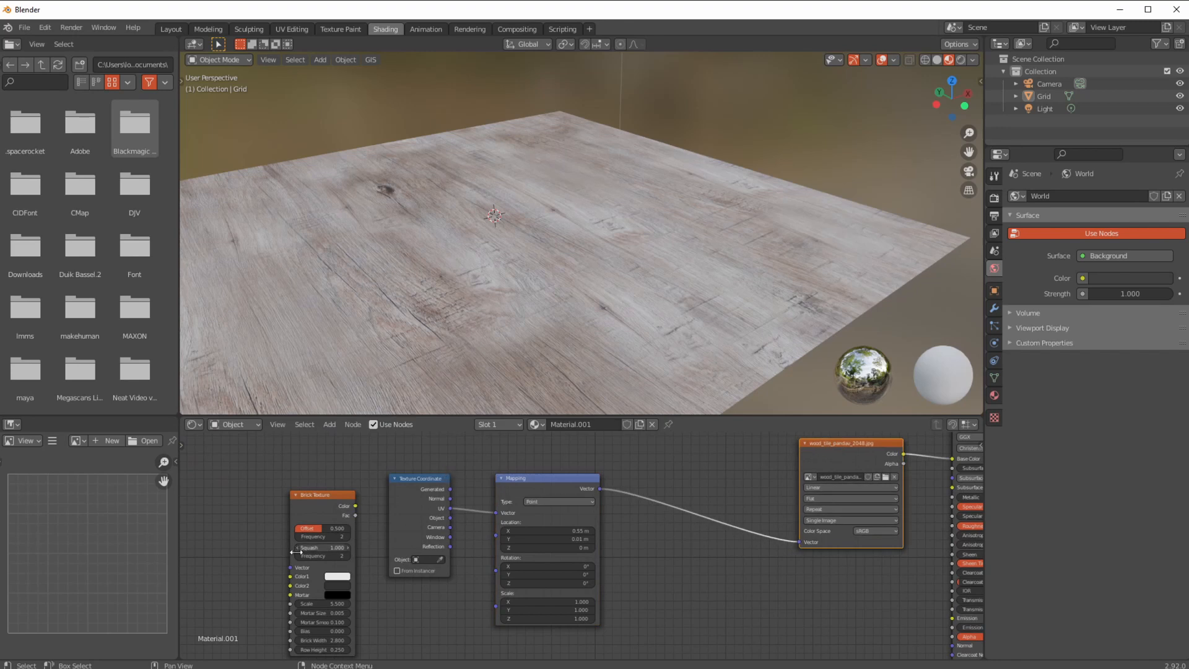
ctrl+middle_drag(296, 551, 280, 494)
click(324, 424)
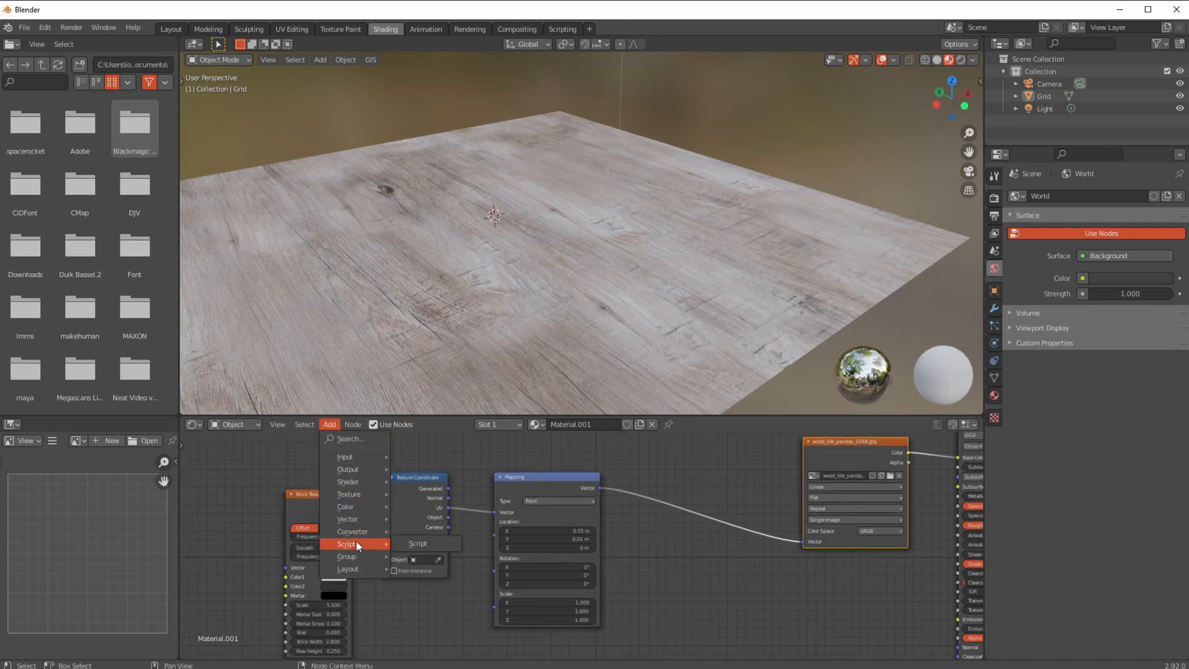
mouse_move(350, 532)
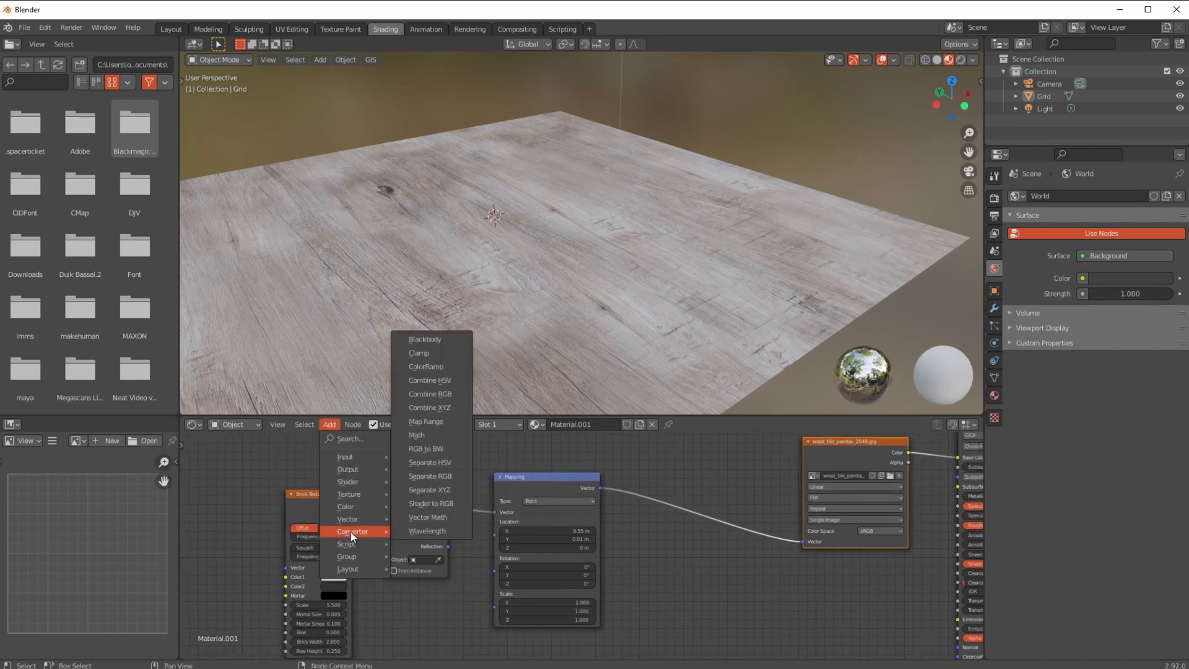
click(427, 517)
click(659, 535)
middle_drag(623, 577, 541, 533)
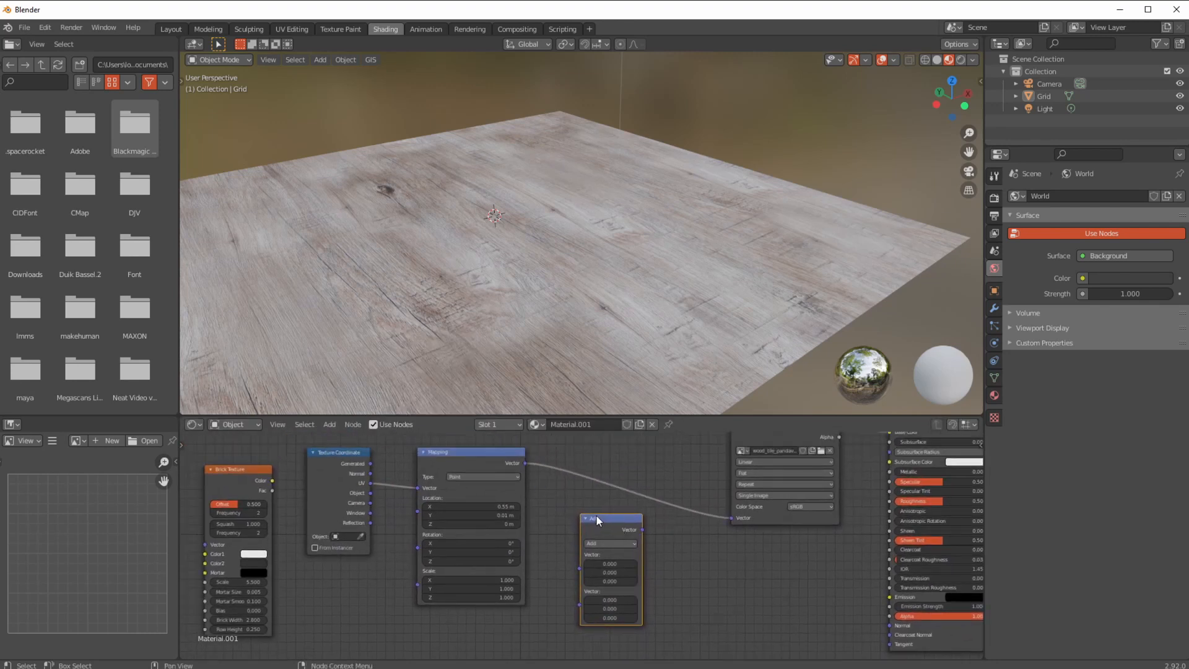
drag(596, 517, 618, 519)
Route the Mapping output through the Add node into the wood image texture's Vector input.
drag(524, 463, 603, 558)
drag(665, 531, 732, 518)
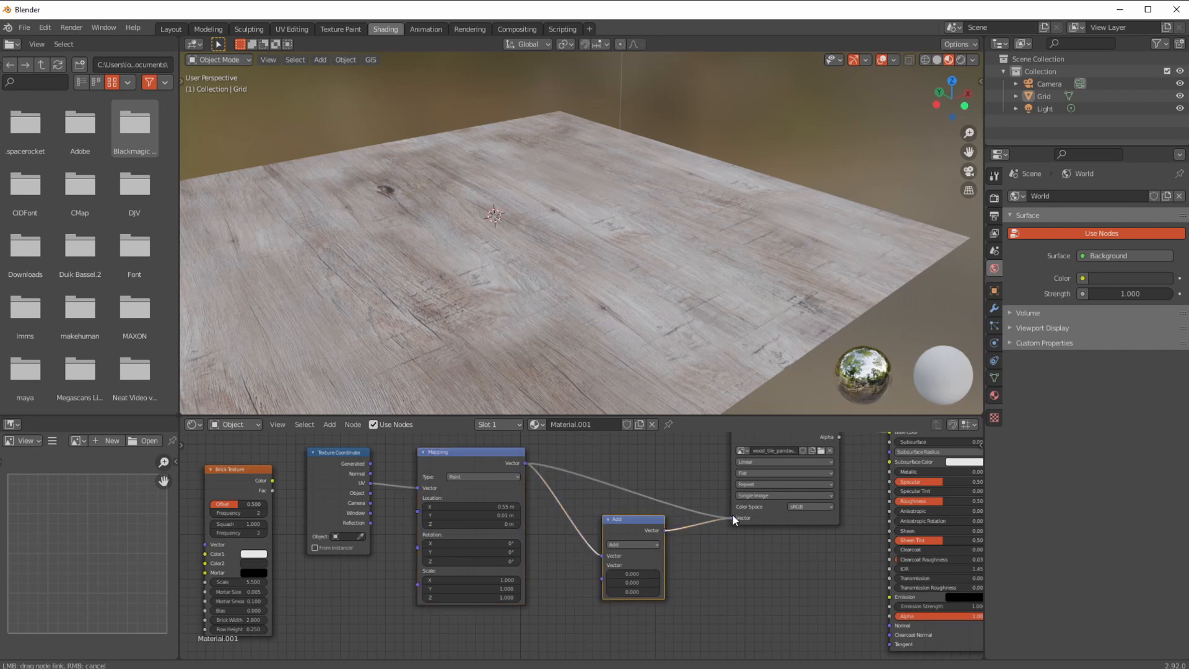
scroll(525, 626, down, 2)
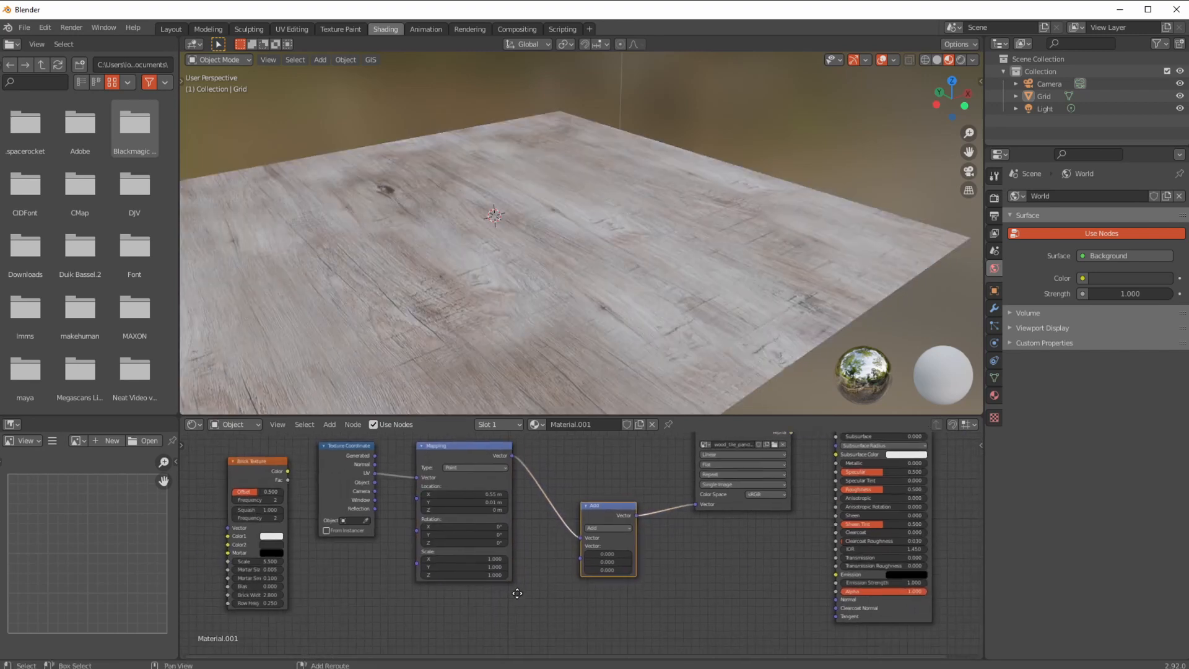
drag(602, 557, 605, 513)
key(Return)
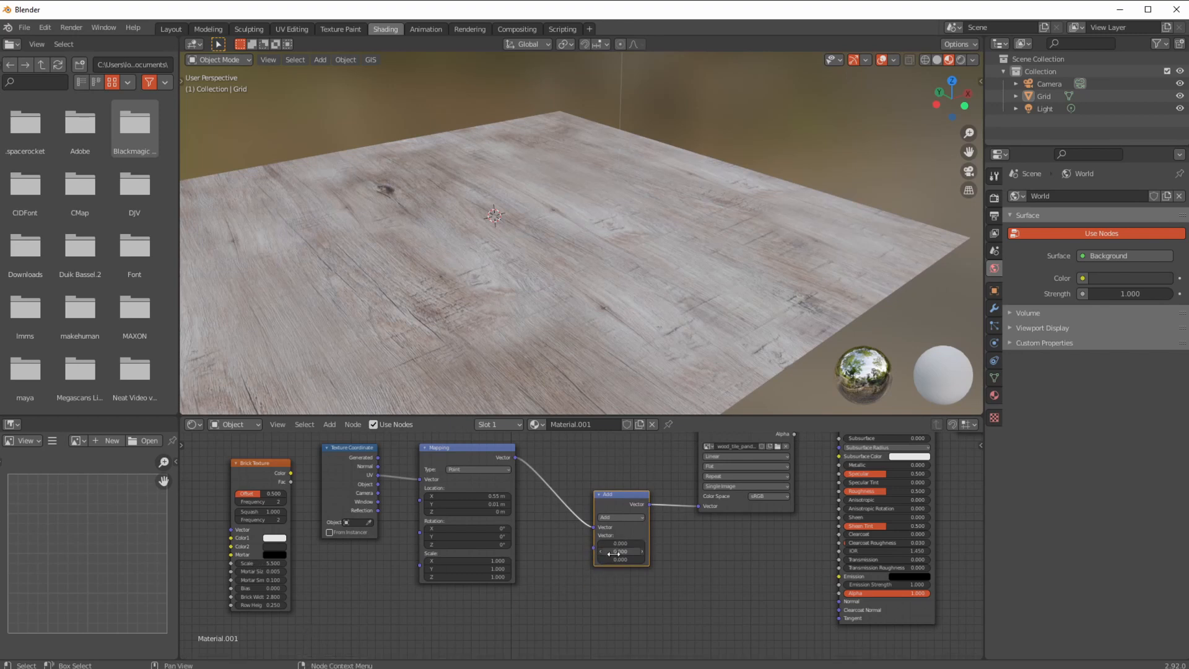
Reset the Mapping node's X and Y Location to 0 m.
drag(619, 551, 620, 551)
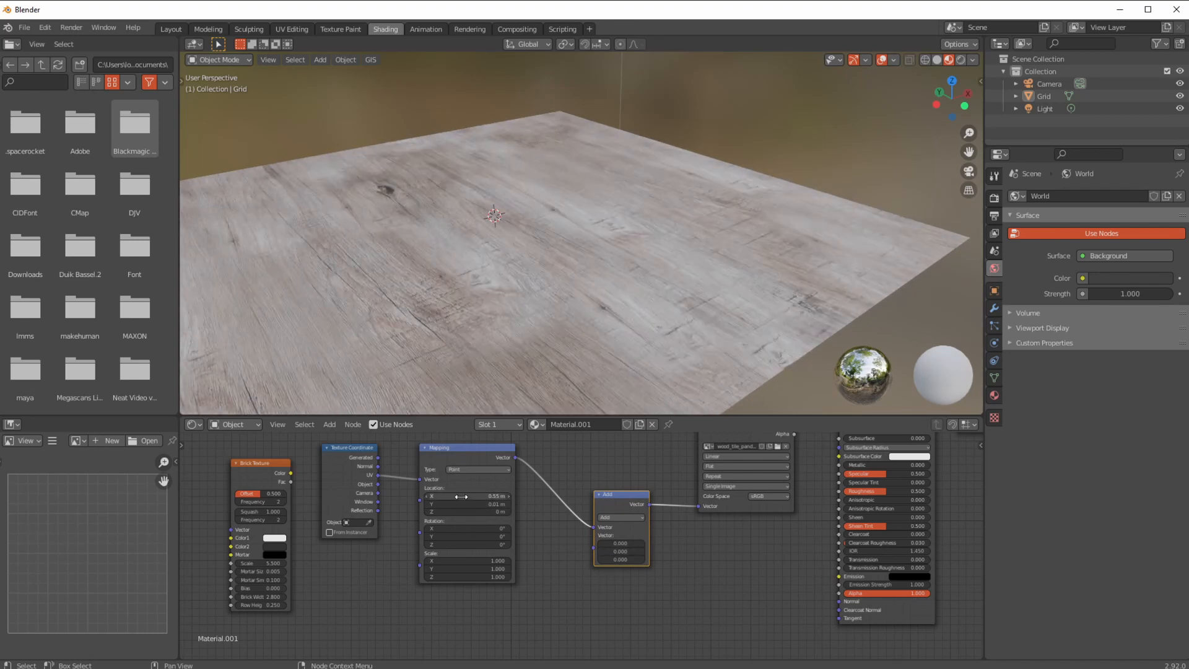
key(BackSpace)
text(0)
key(Return)
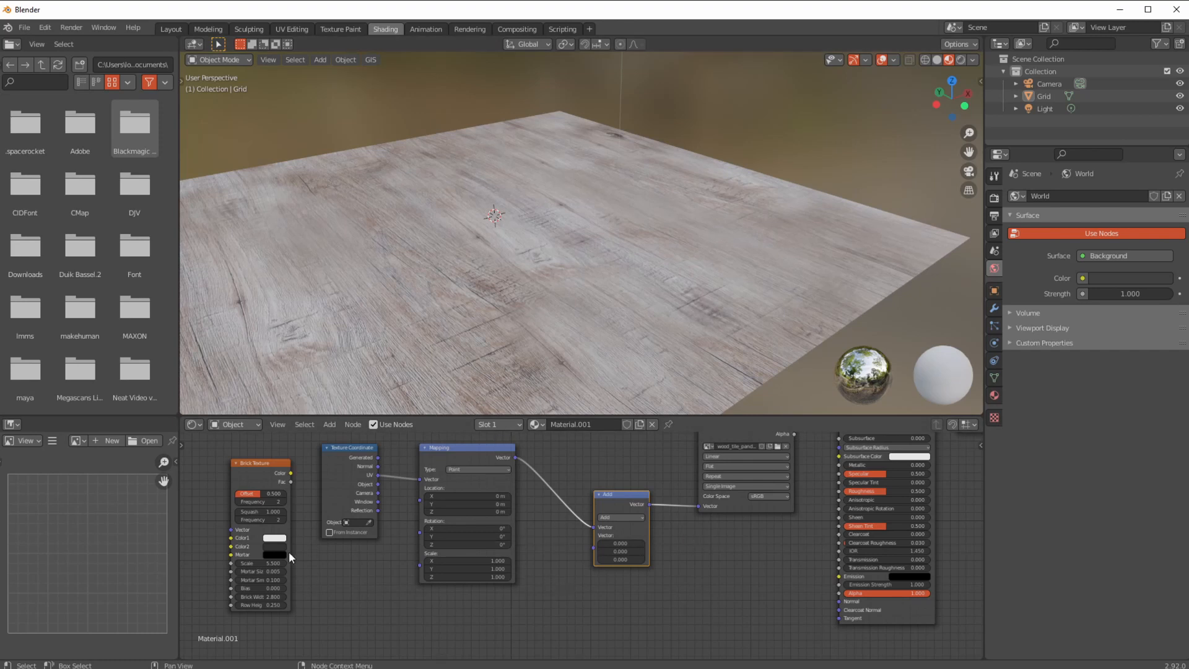
Connect Mapping directly to the wood image texture and feed the Add node's output into Mapping's Location input.
drag(254, 471, 251, 495)
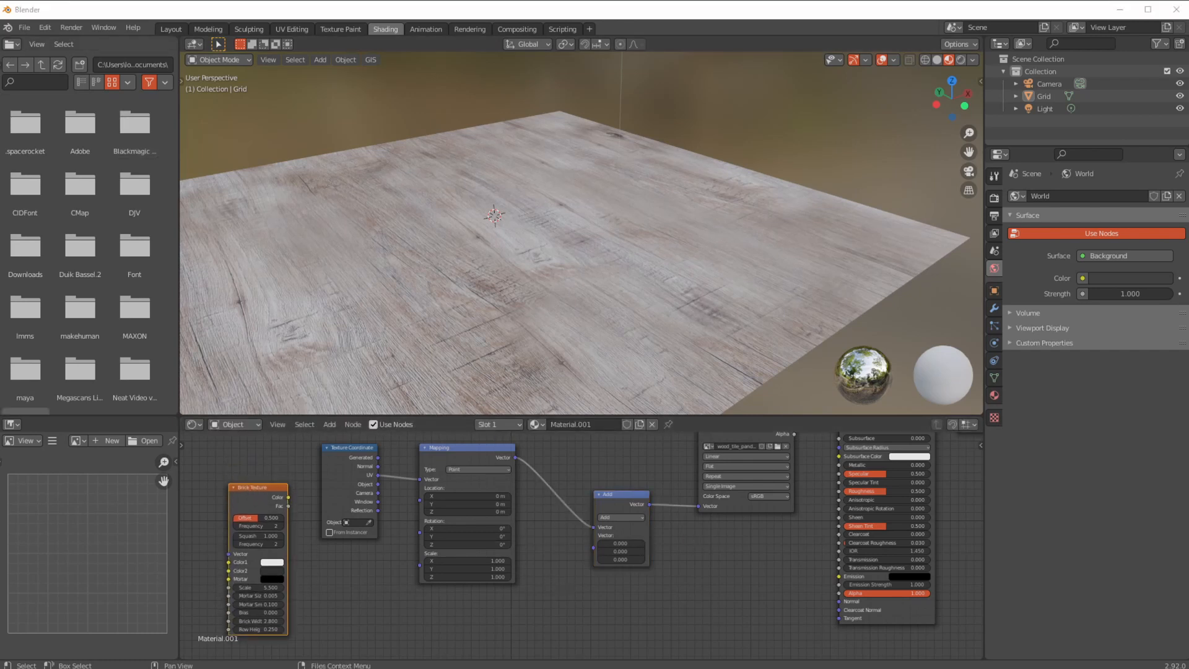
middle_drag(611, 490, 626, 526)
click(629, 527)
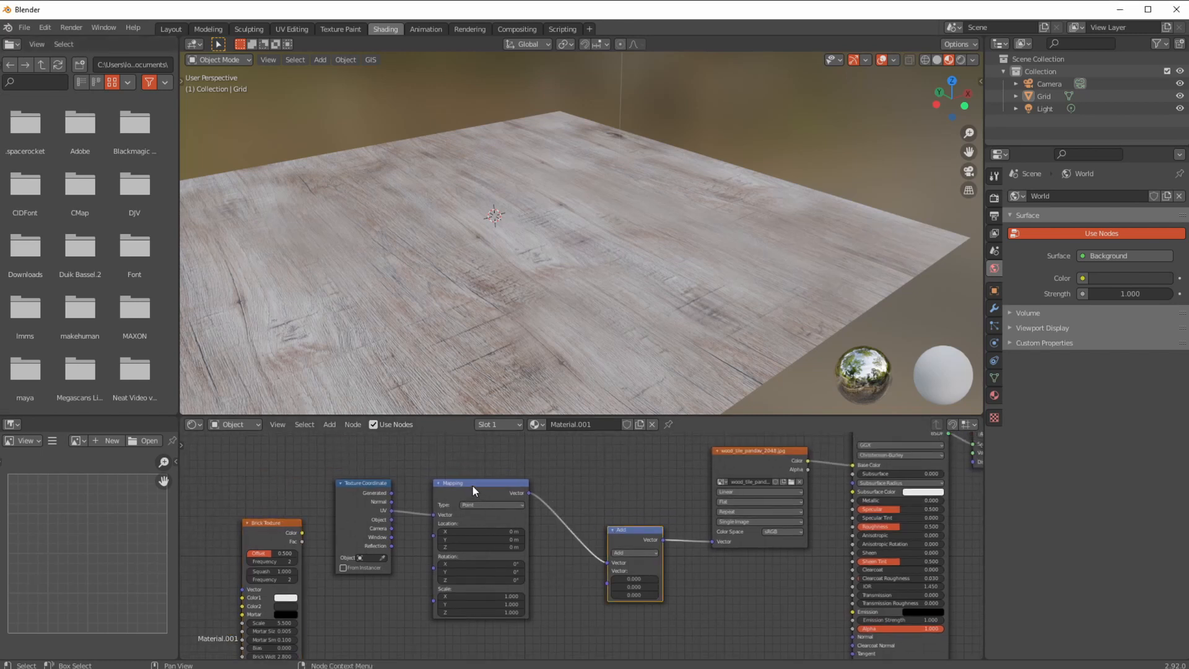
drag(472, 484, 530, 472)
drag(633, 530, 661, 535)
click(529, 476)
drag(529, 476, 713, 541)
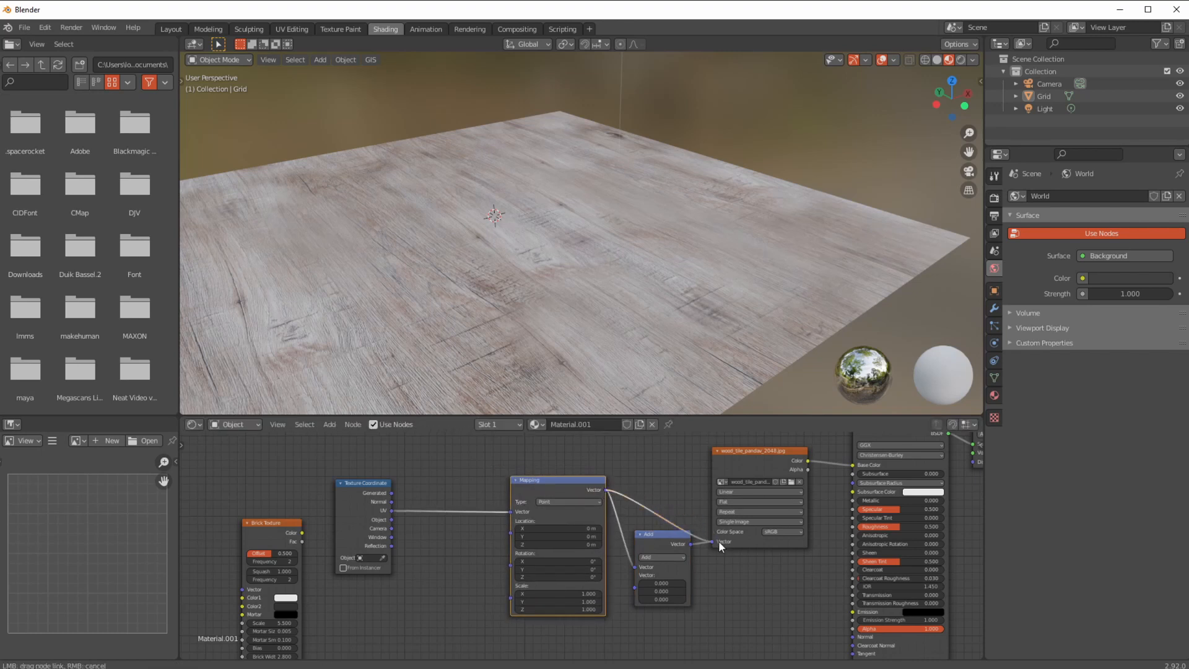
drag(635, 567, 626, 564)
drag(679, 538, 510, 533)
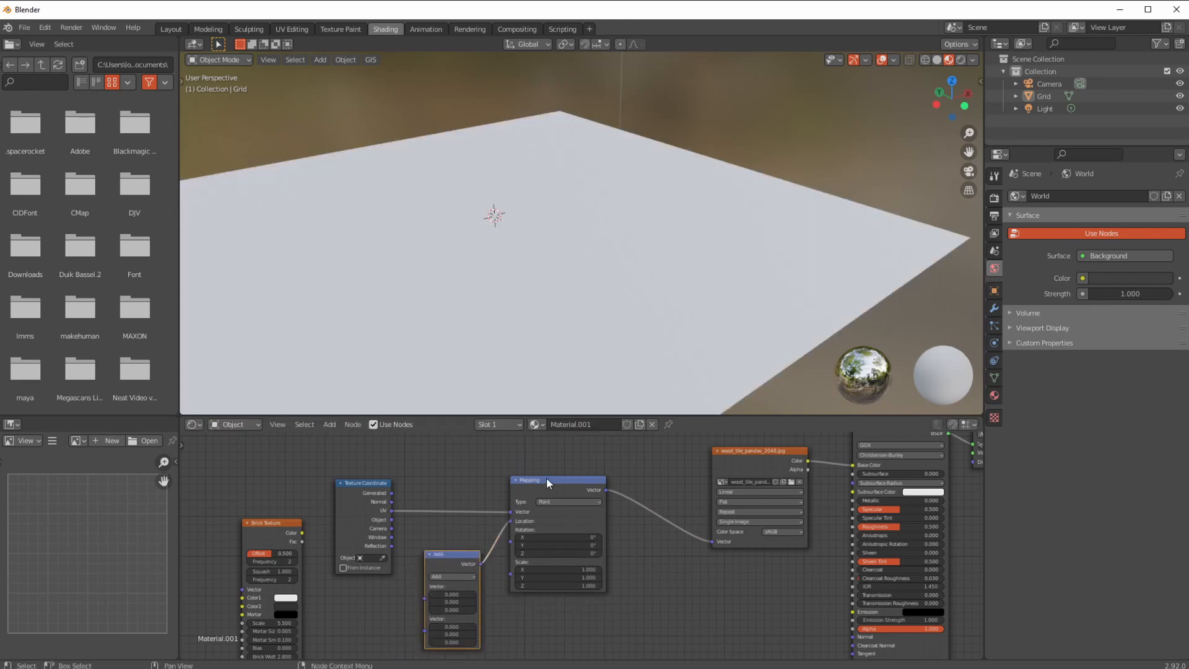
Tidy the node layout by spacing out the Mapping, Texture Coordinate, Add and Brick Texture nodes.
drag(546, 477, 577, 474)
drag(354, 489, 350, 481)
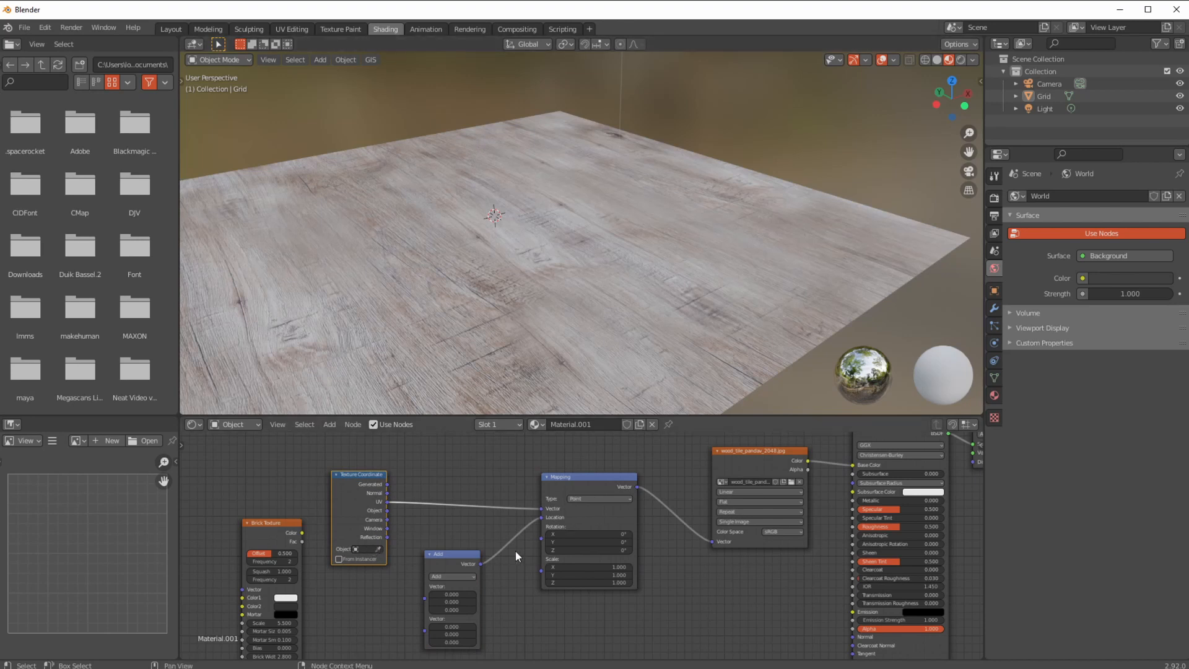
drag(574, 476, 582, 467)
drag(444, 554, 470, 551)
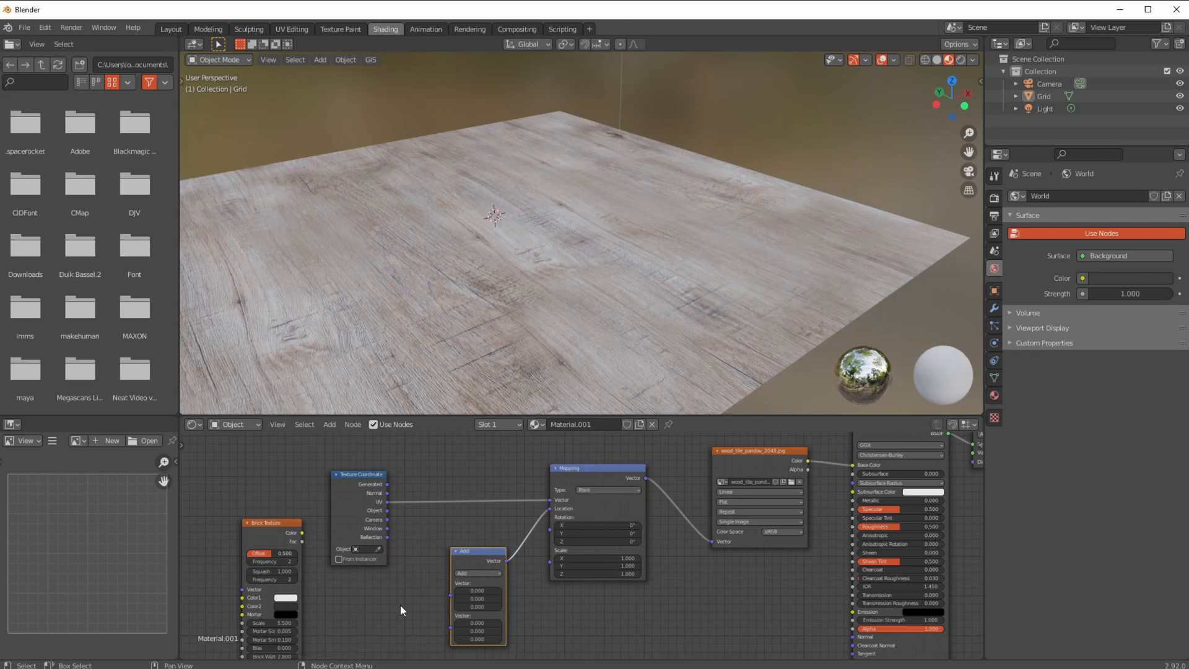
drag(259, 526, 243, 524)
drag(357, 494, 356, 475)
Change the Vector Math operation to Multiply and connect the Brick Texture's Fac output to its first Vector input.
click(472, 572)
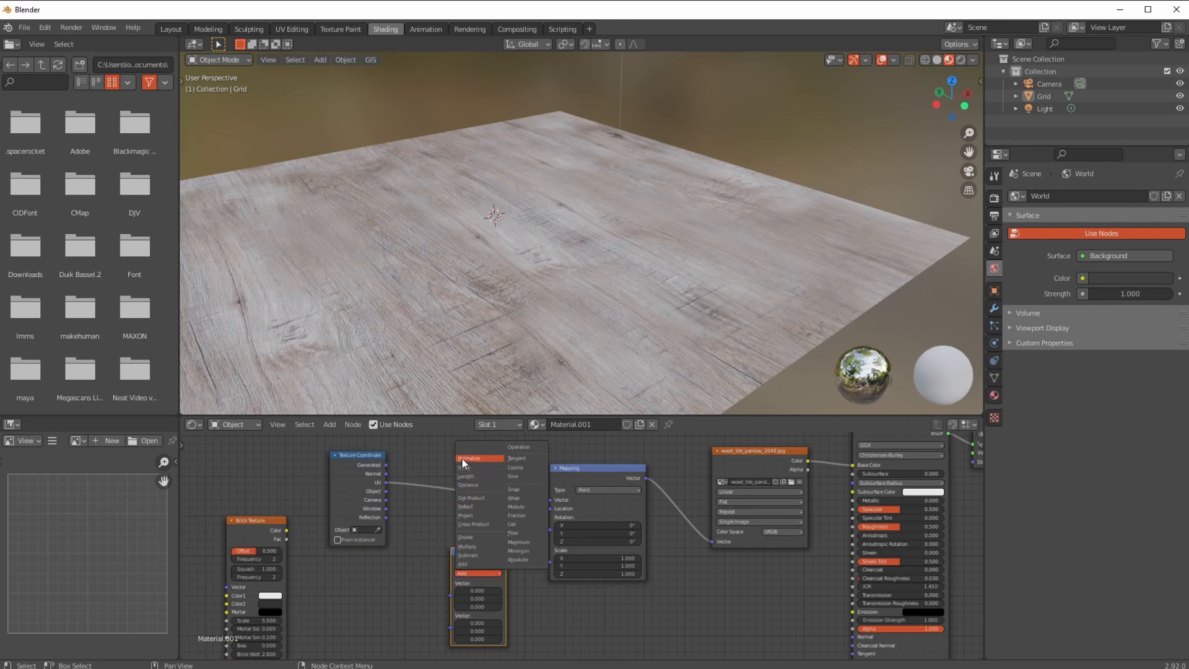
click(469, 546)
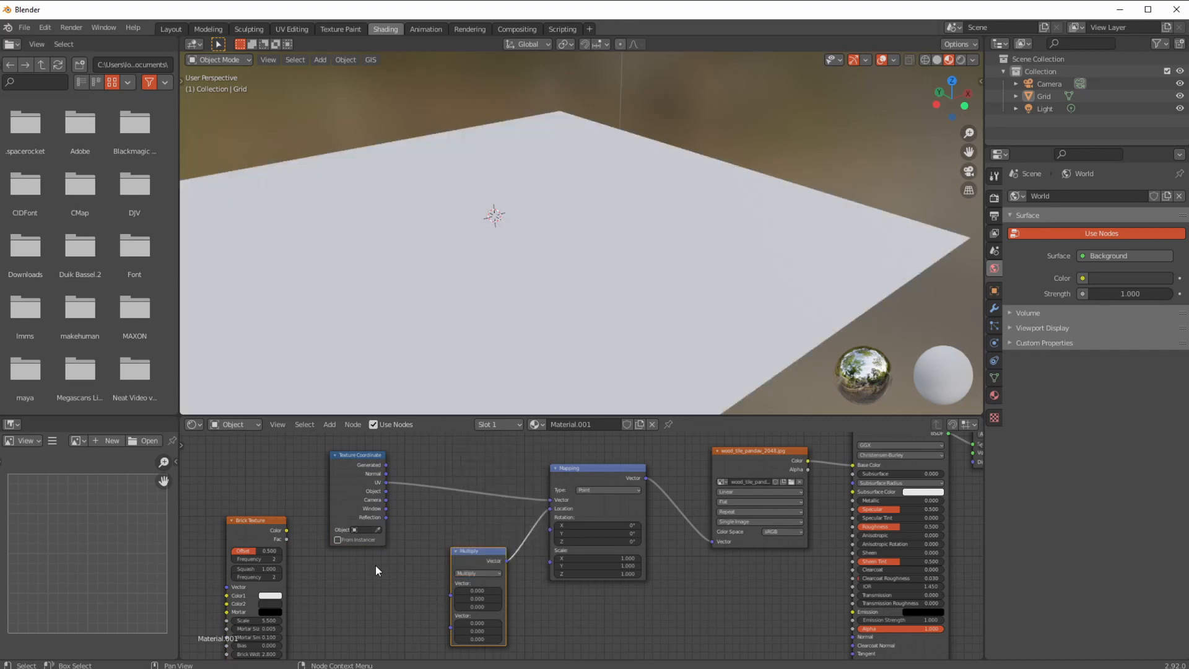
scroll(335, 569, down, 2)
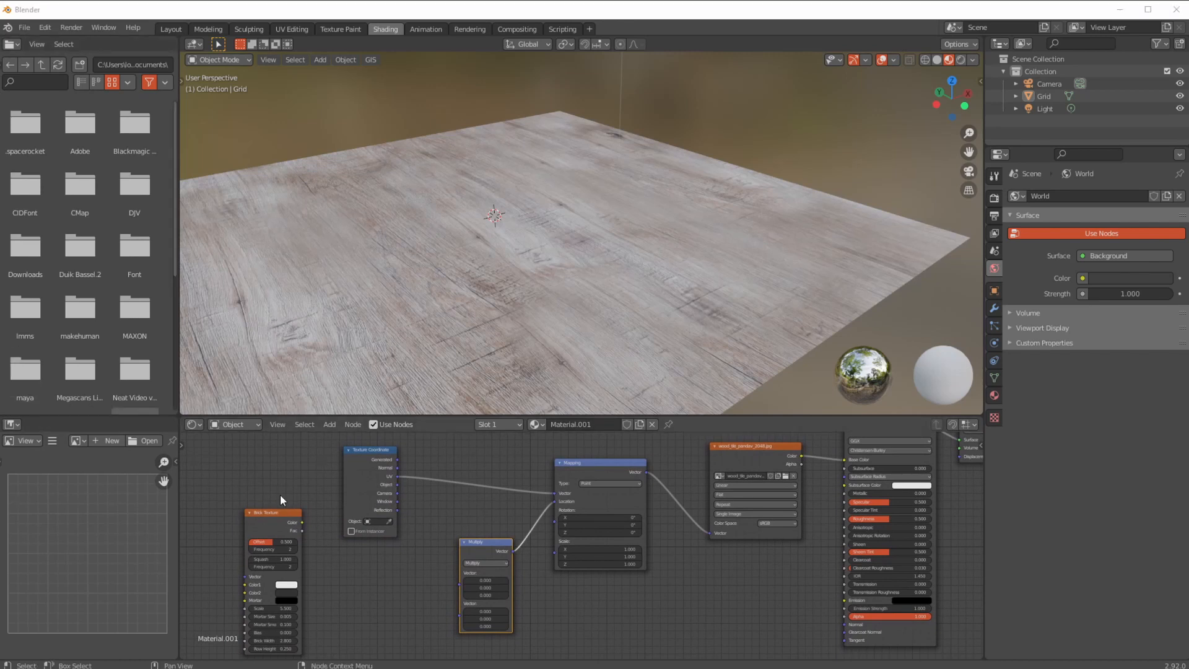
drag(302, 531, 457, 585)
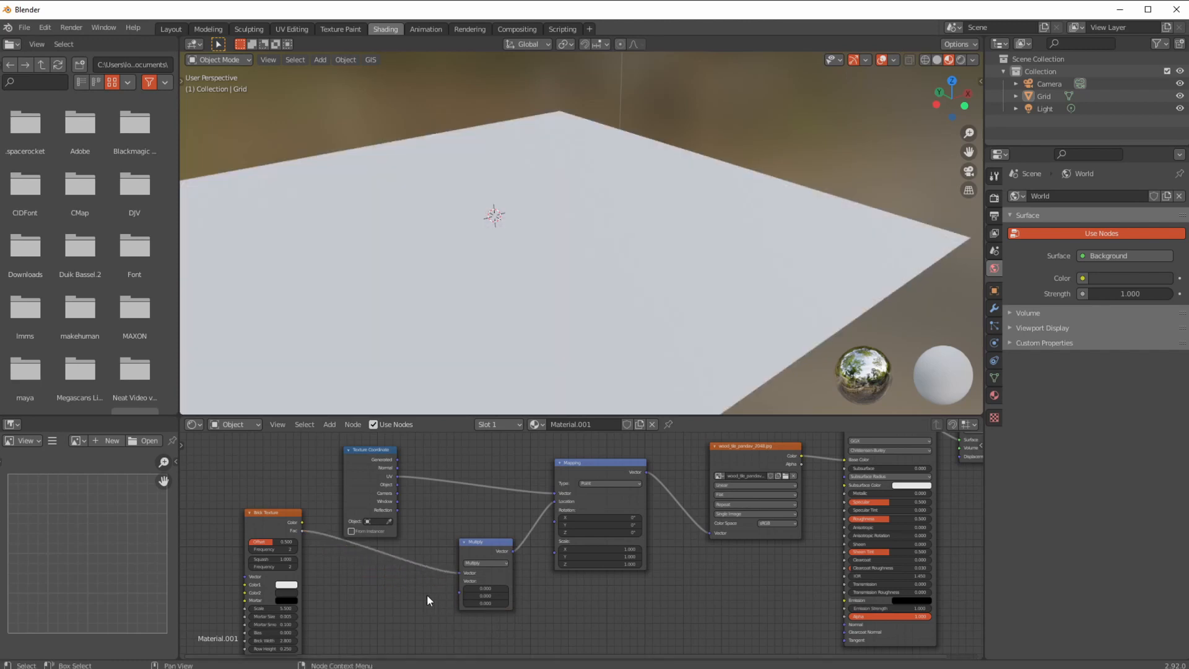
scroll(378, 281, down, 1)
middle_drag(378, 281, 403, 258)
scroll(382, 315, up, 2)
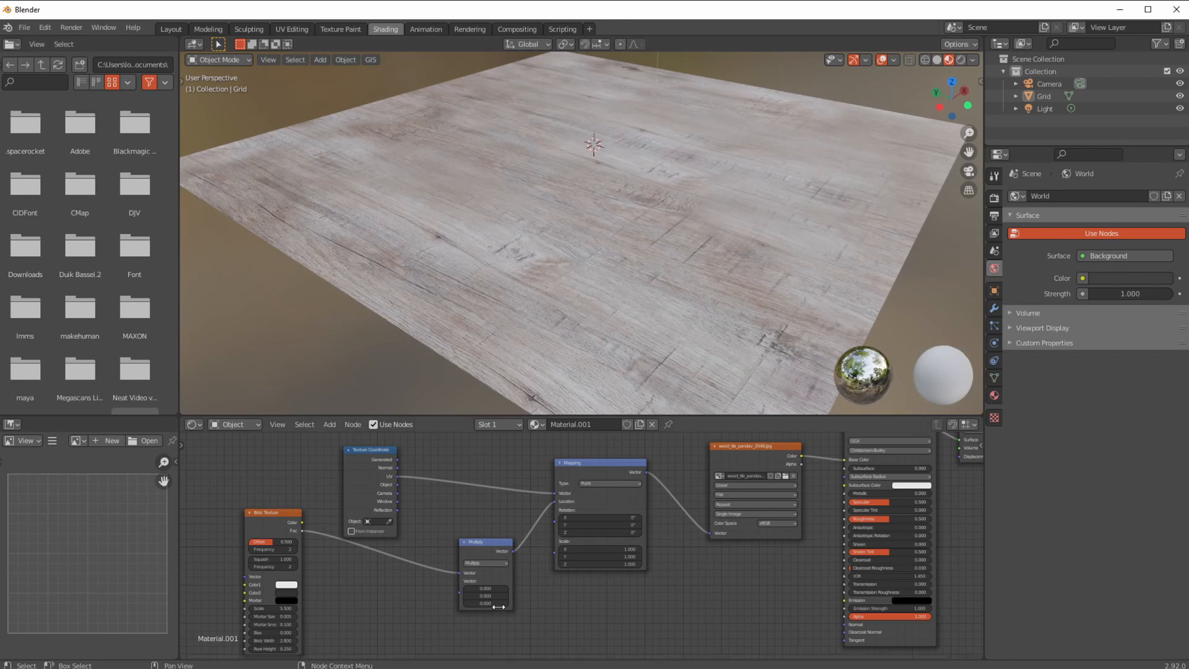
Move the Brick Texture closer to the Multiply node and try 1.5 as the multiplier's X value.
scroll(470, 608, up, 3)
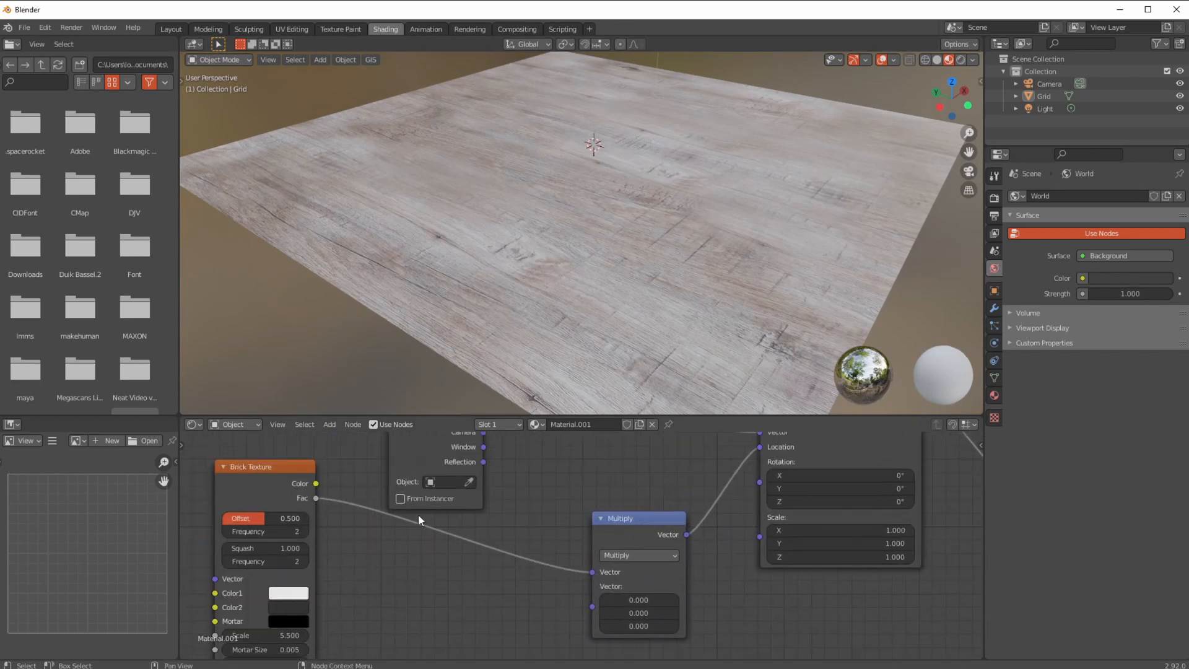
drag(272, 470, 412, 535)
ctrl+middle_drag(413, 545, 424, 594)
middle_drag(427, 582, 247, 584)
ctrl+middle_drag(279, 589, 366, 551)
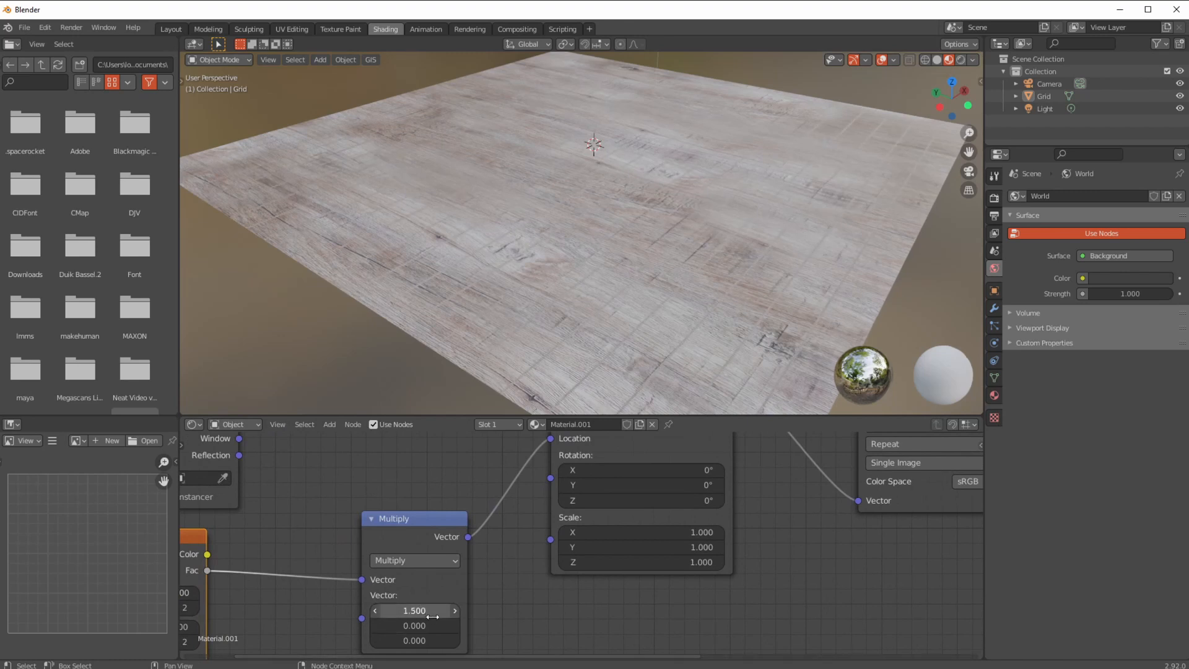
Set the Multiply vector to 0.6 in X and 0.5 in Y, and check the brick lines on the wood grid.
middle_drag(590, 352, 433, 382)
scroll(303, 613, down, 2)
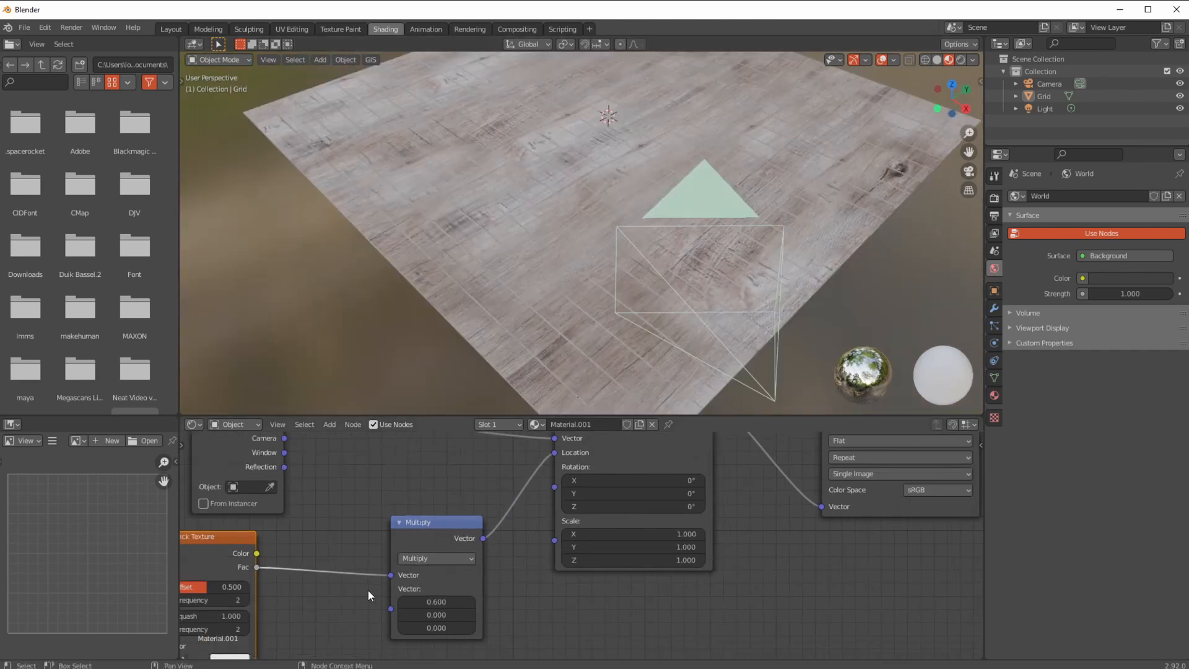
drag(434, 614, 447, 616)
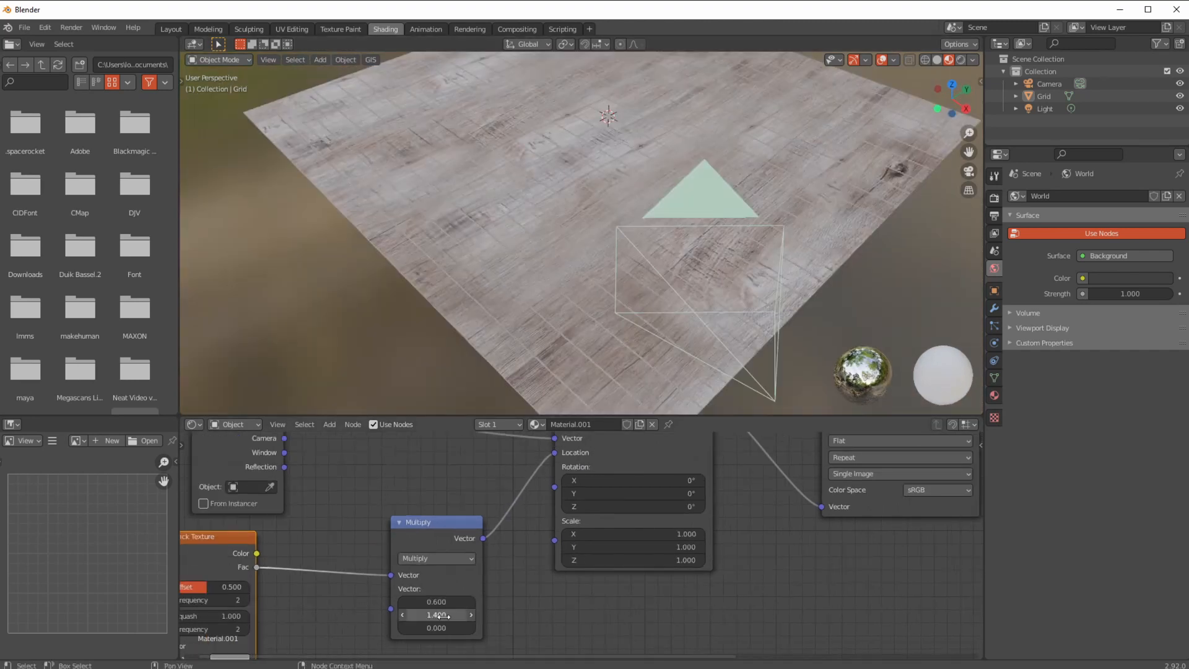
scroll(396, 613, down, 1)
middle_drag(347, 619, 433, 531)
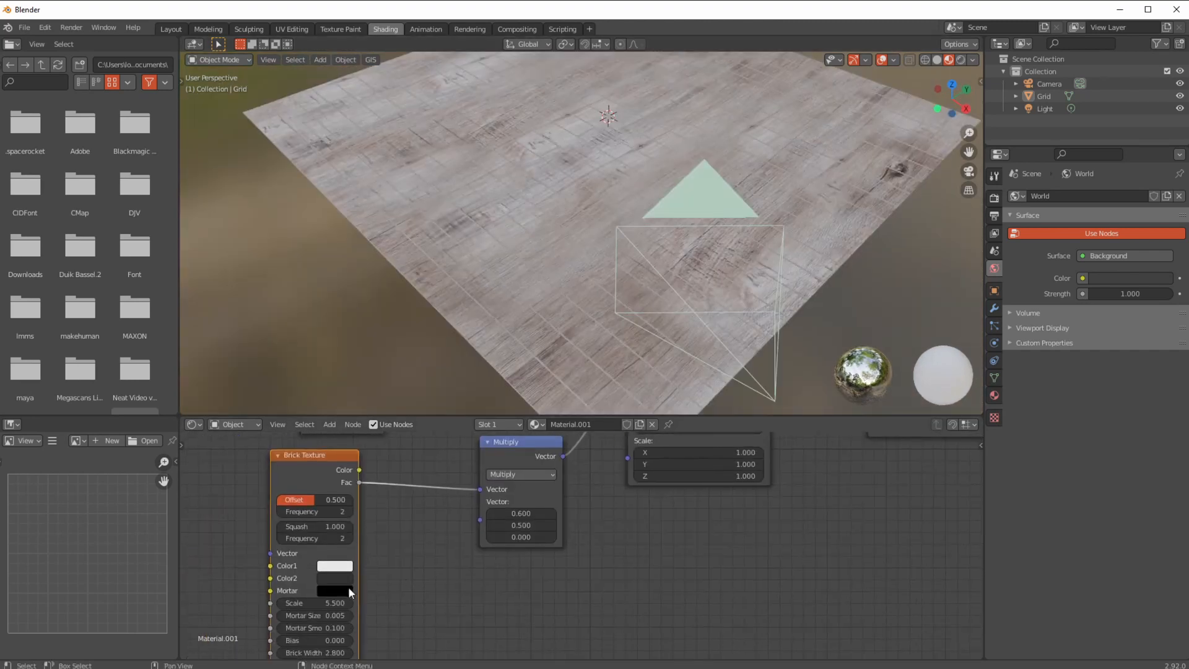
scroll(422, 534, down, 1)
middle_drag(422, 533, 459, 510)
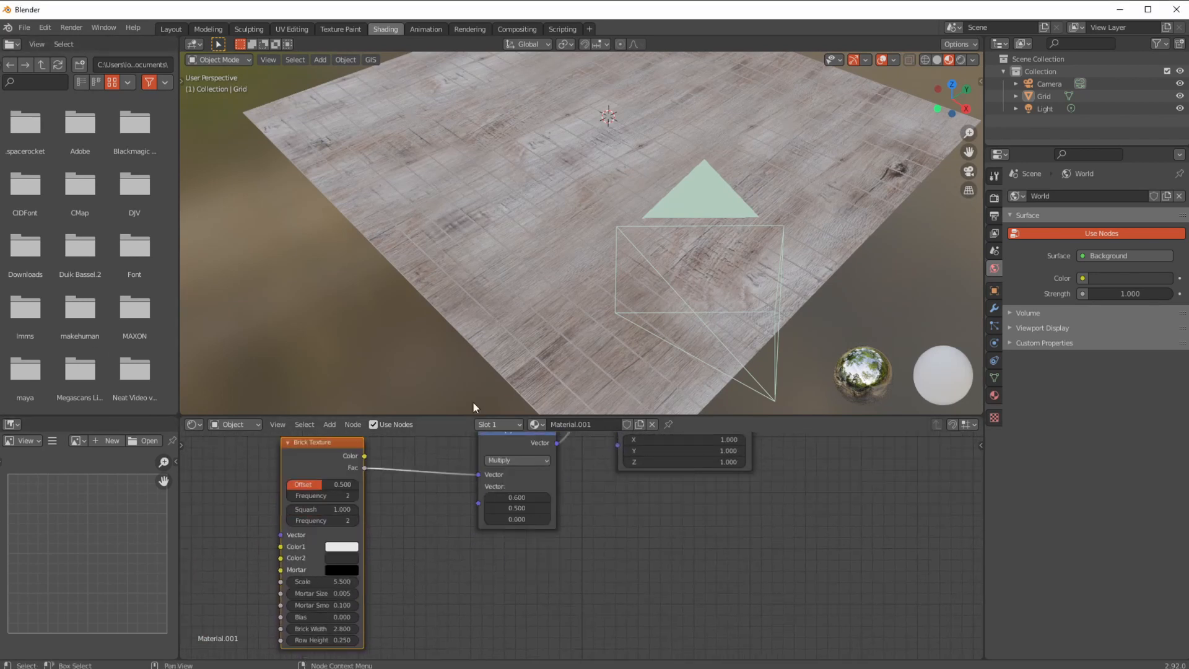
middle_drag(478, 375, 425, 335)
scroll(499, 329, up, 3)
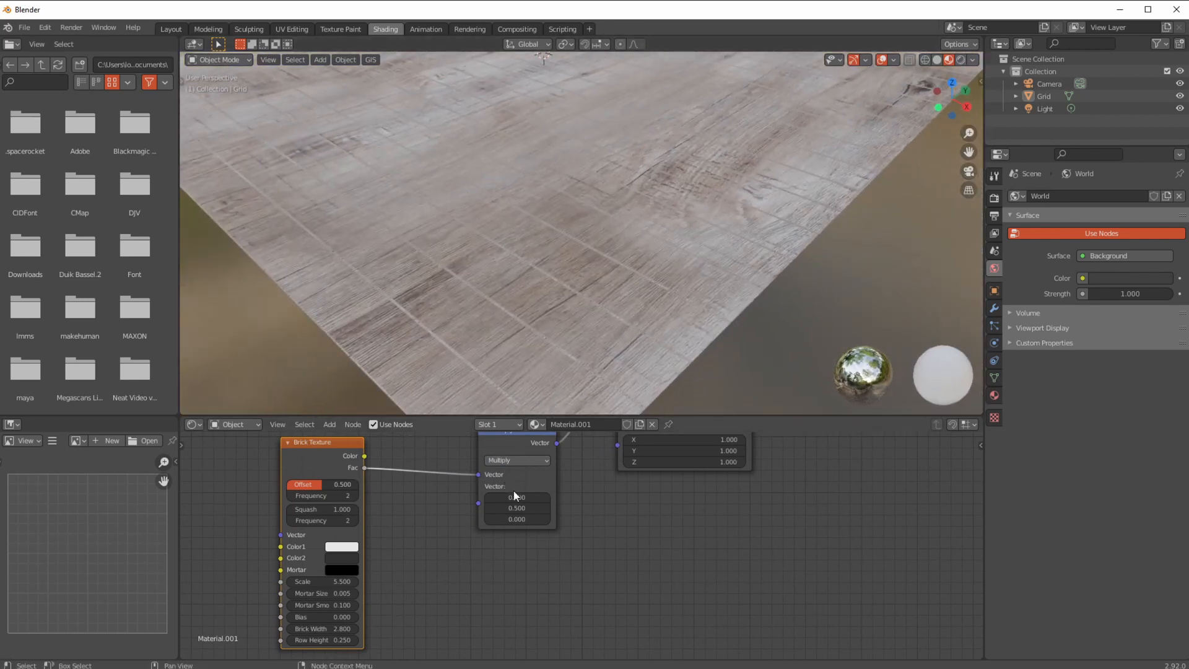
Reset the Multiply vector to 0 and feed its first Vector input from the Brick Texture's Color output instead of Fac.
key(Tab)
text(0)
key(Return)
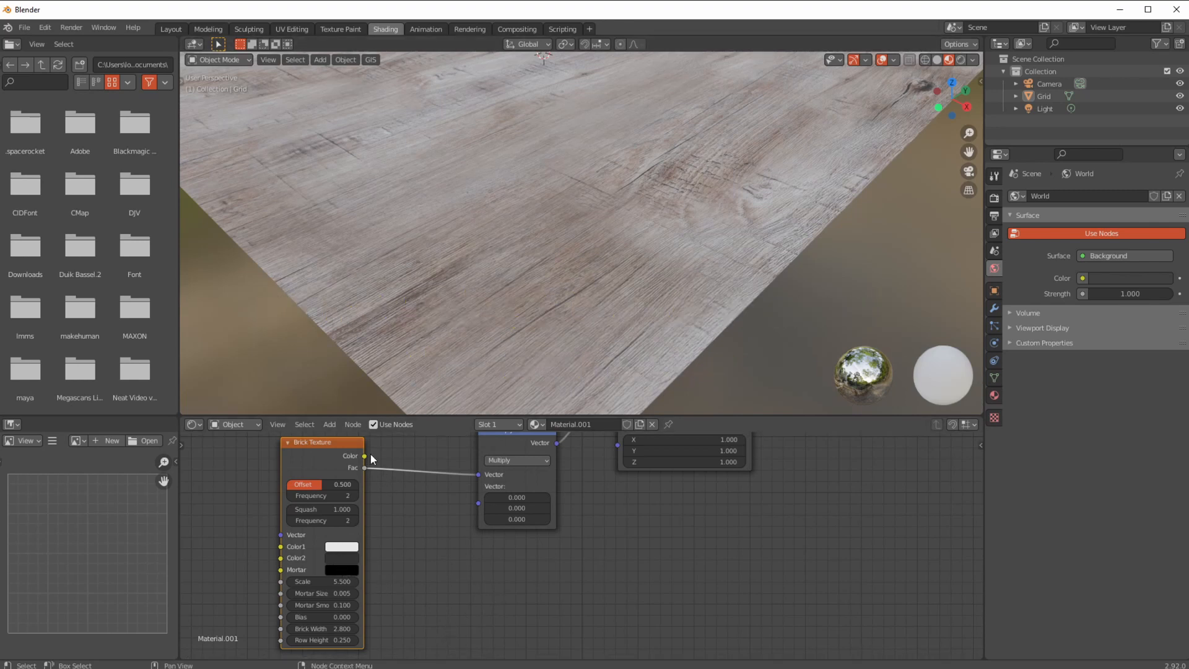
drag(366, 456, 427, 492)
scroll(418, 346, down, 4)
shift+middle_drag(397, 317, 387, 366)
scroll(386, 364, up, 2)
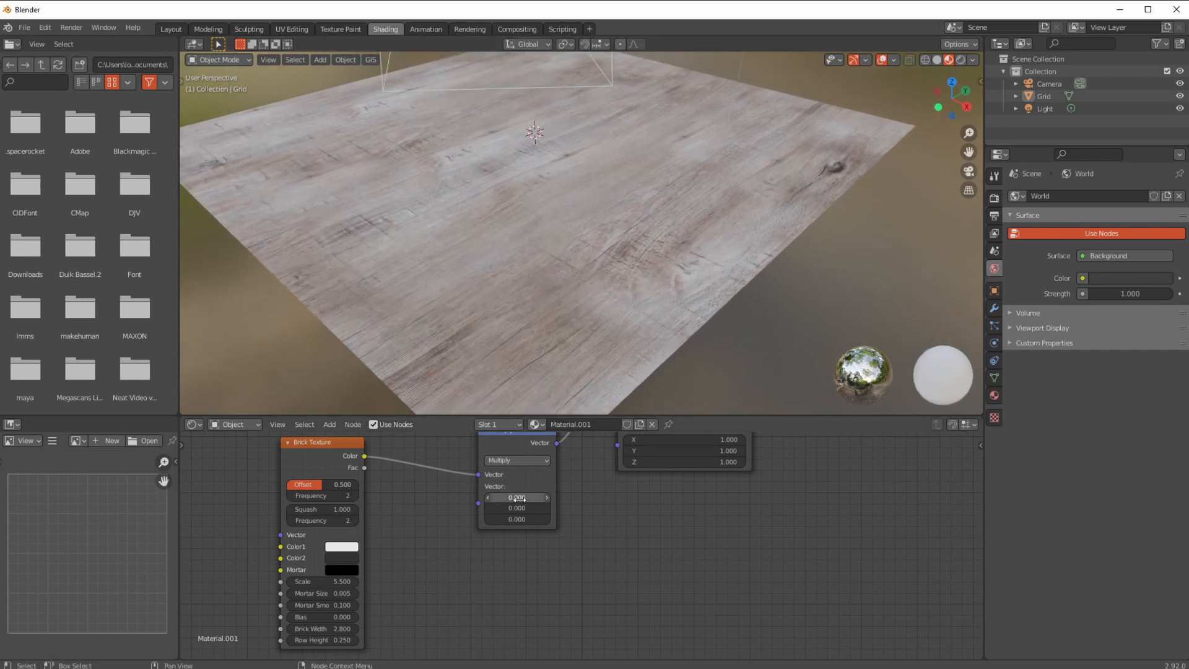
Set the Multiply node's X value to 0.09 and check how the wood image shifts from brick to brick.
drag(520, 499, 529, 501)
ctrl+middle_drag(529, 501, 519, 565)
mouse_move(454, 352)
middle_down()
mouse_move(479, 372)
mouse_move(517, 377)
mouse_move(467, 355)
middle_up()
key(ctrl+v)
ctrl+middle_drag(509, 506, 510, 516)
middle_drag(508, 510, 458, 548)
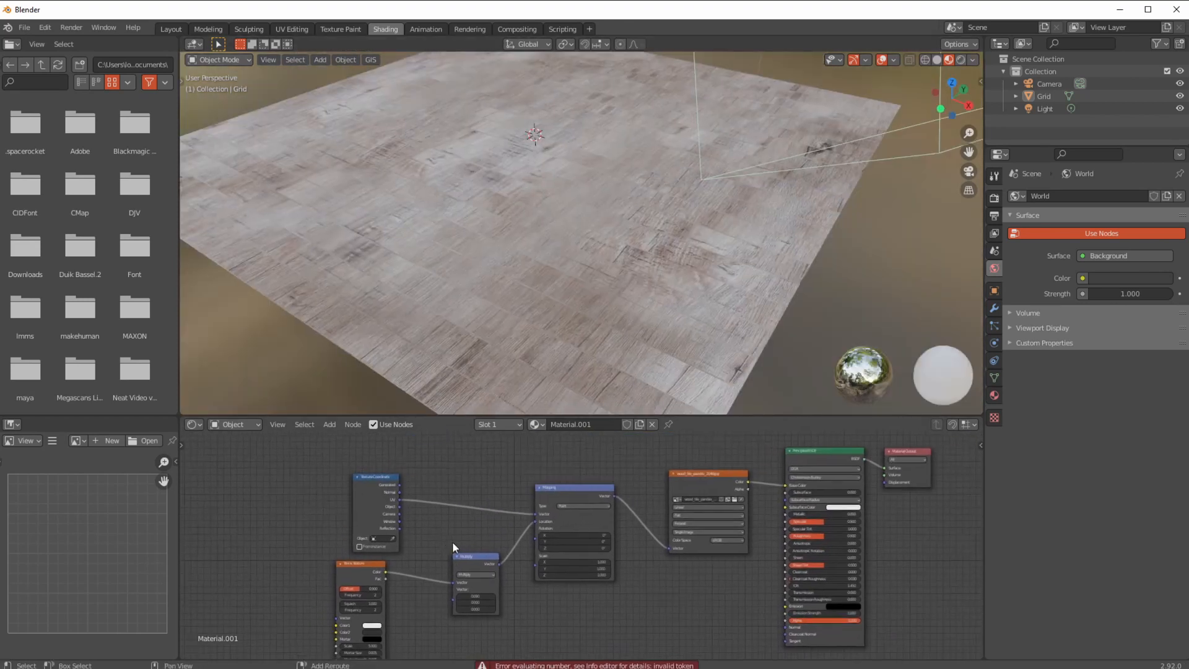
Change the Mapping node's type to Texture and set its Z rotation to 90°.
drag(563, 484, 561, 476)
click(569, 497)
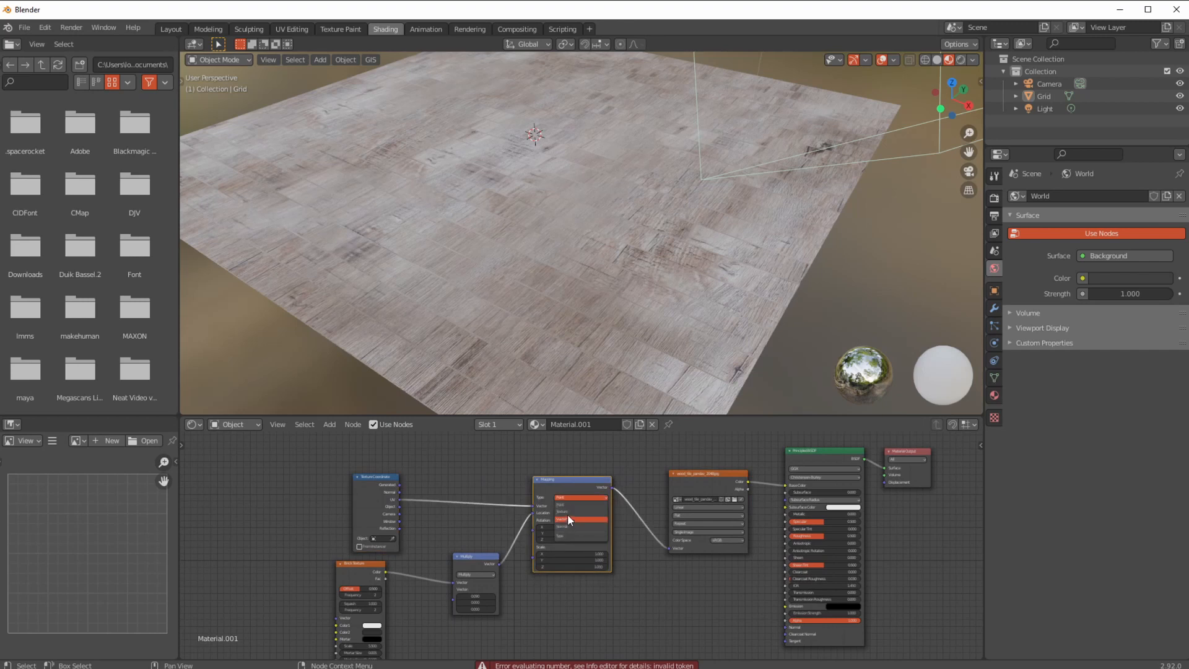
click(567, 512)
scroll(557, 532, up, 3)
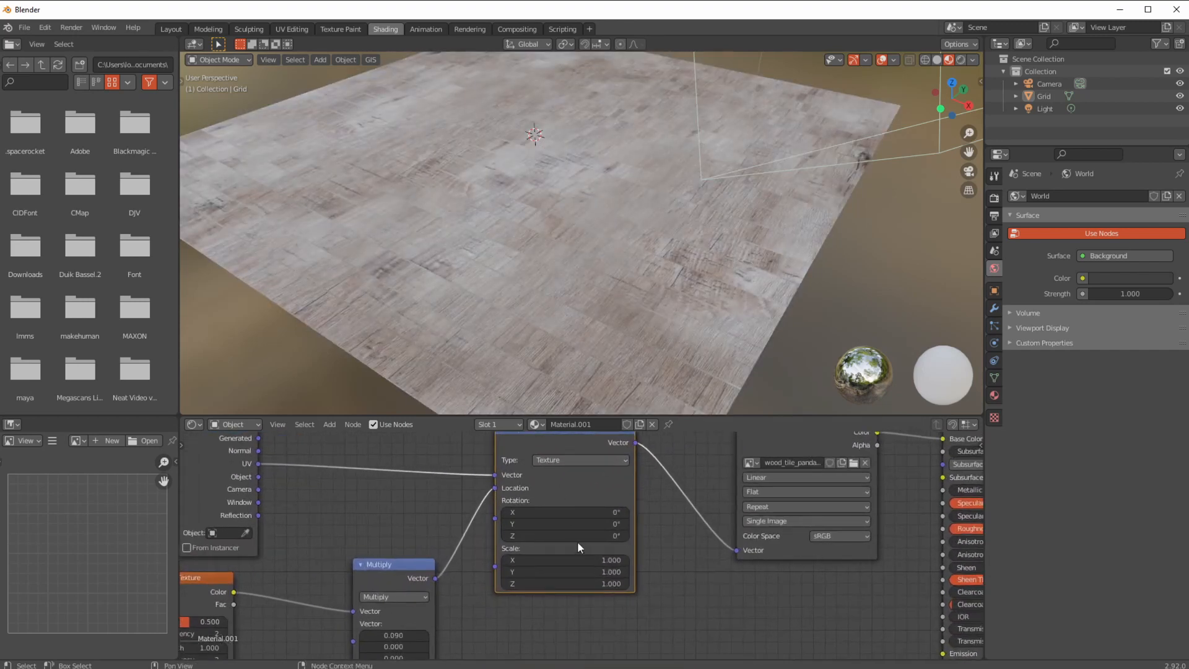
mouse_move(553, 528)
mouse_down()
mouse_move(662, 527)
mouse_move(497, 529)
mouse_move(550, 532)
mouse_up()
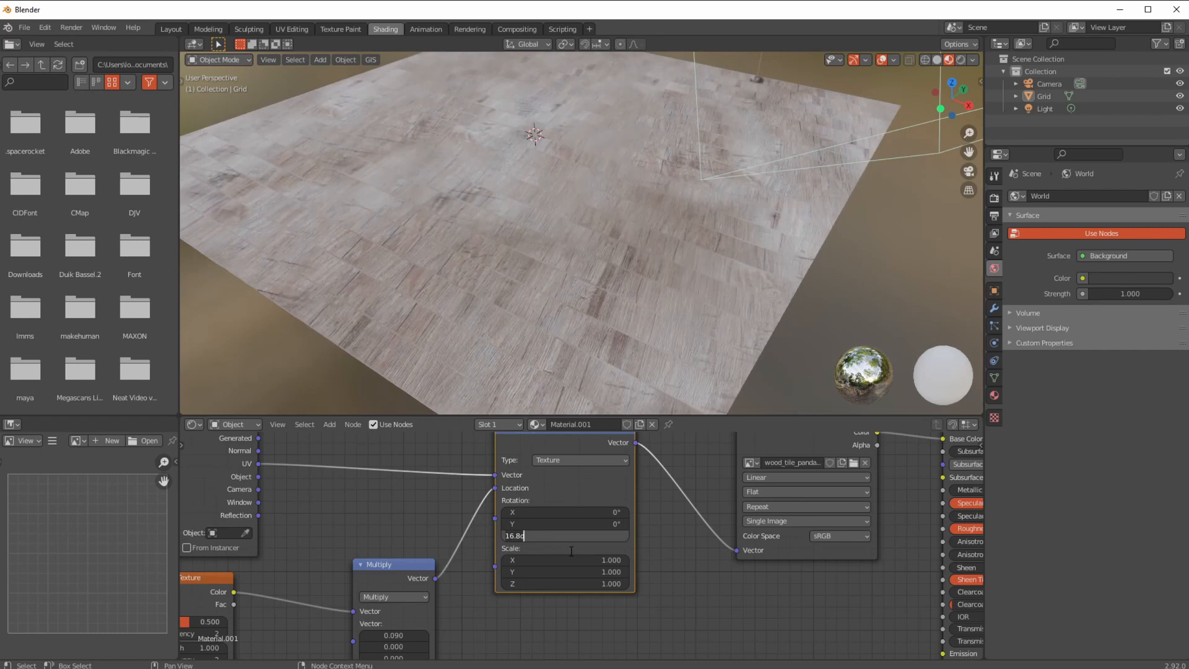
text(90)
key(Return)
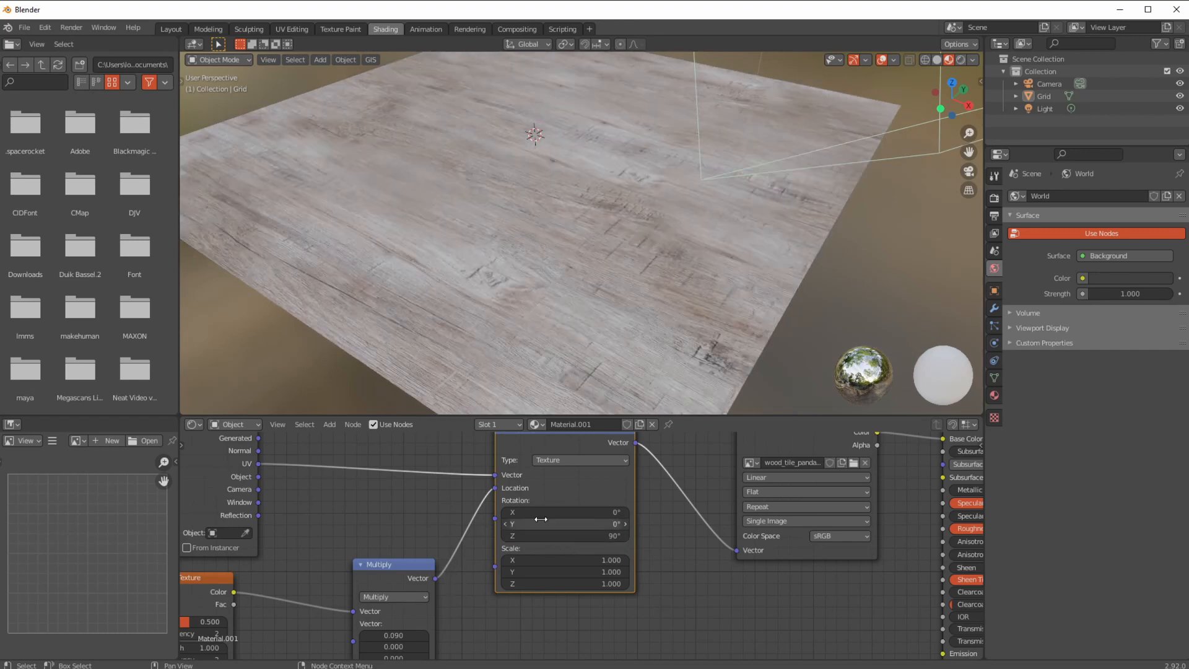
Try 2.8 as the Multiply node's Y value, reset Y to 0, set X to 1 and inspect the planks.
scroll(401, 594, down, 1)
middle_drag(378, 597, 409, 544)
drag(426, 590, 445, 592)
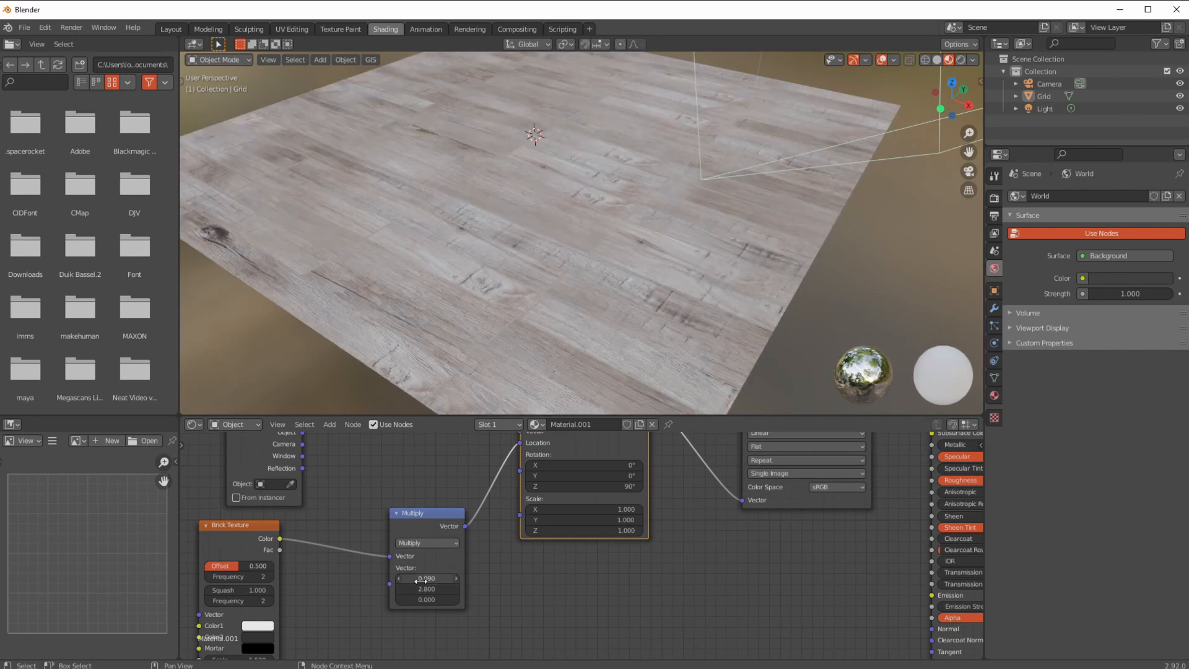
key(BackSpace)
key(BackSpace)
drag(421, 579, 431, 579)
middle_drag(405, 299, 313, 307)
scroll(356, 287, down, 5)
scroll(379, 302, up, 5)
middle_drag(311, 336, 443, 316)
middle_drag(492, 356, 397, 320)
scroll(364, 324, down, 2)
scroll(377, 347, up, 2)
scroll(681, 509, down, 1)
Rearrange the nodes, leaving a wide gap between the wood image texture and the Principled BSDF.
middle_drag(681, 509, 616, 607)
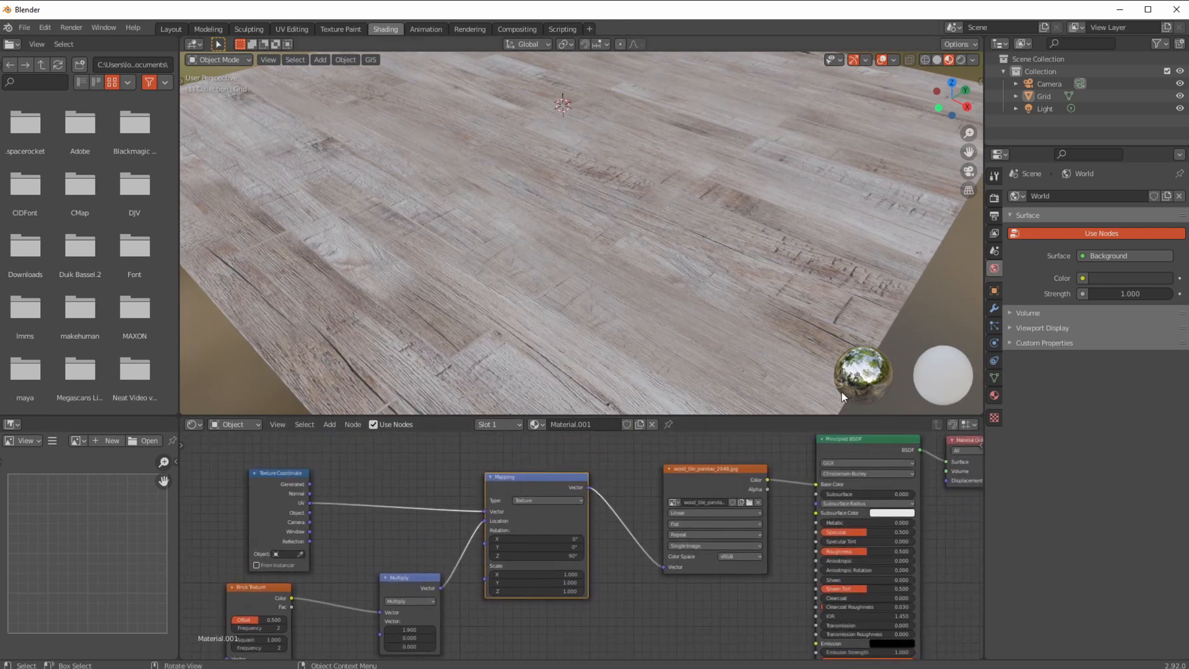
scroll(880, 464, down, 1)
middle_drag(888, 463, 839, 457)
drag(881, 447, 923, 440)
drag(815, 457, 864, 453)
drag(677, 473, 754, 471)
drag(485, 482, 452, 487)
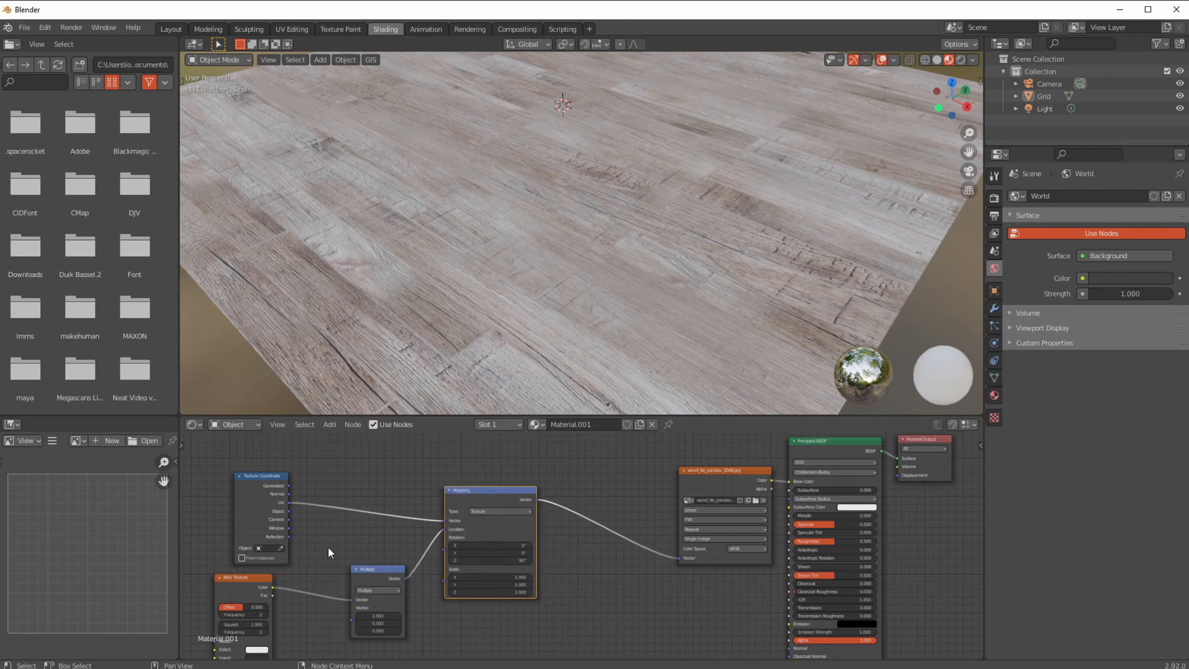
drag(254, 487, 239, 475)
drag(462, 495, 443, 470)
drag(389, 572, 341, 568)
drag(703, 477, 608, 477)
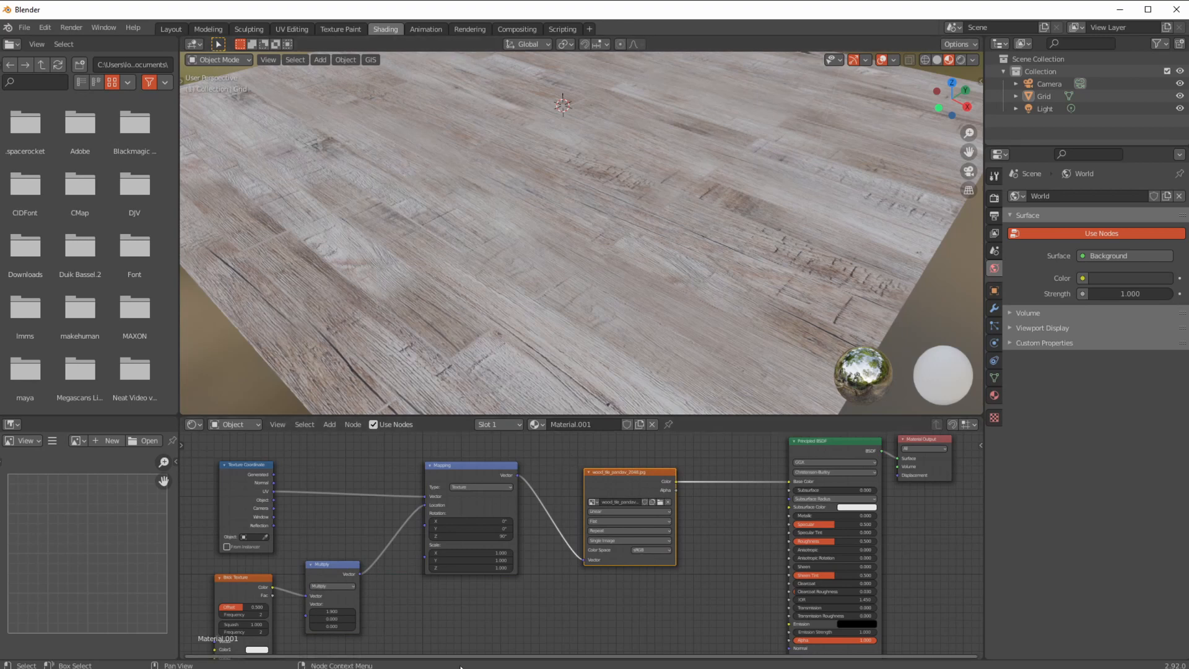
ctrl+middle_drag(562, 599, 555, 601)
shift+middle_drag(555, 600, 531, 595)
scroll(539, 603, down, 1)
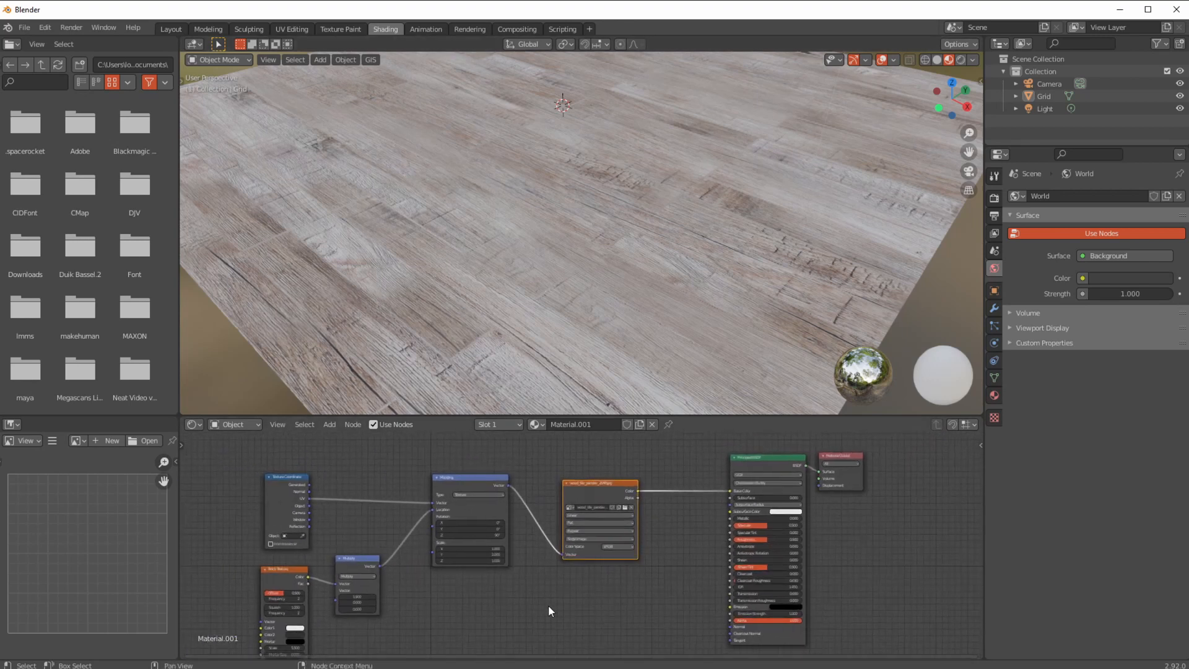
drag(826, 445, 898, 437)
drag(755, 458, 824, 452)
Insert a MixRGB node into the link between the wood image texture and the Principled BSDF's Base Color.
click(329, 424)
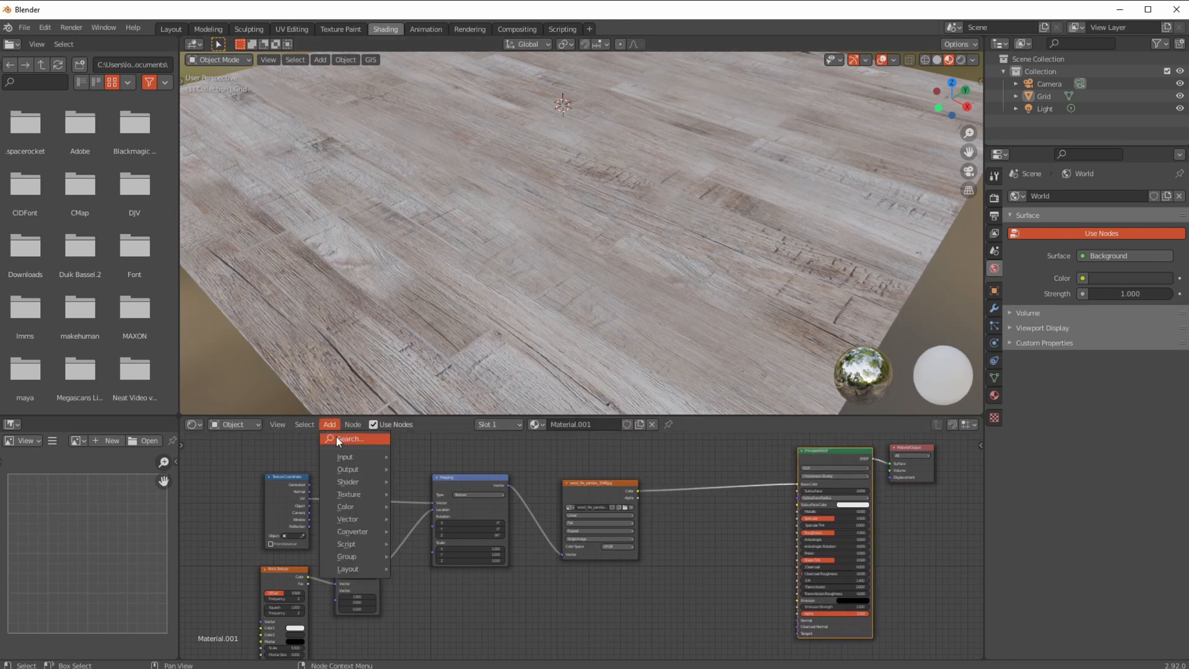
mouse_move(370, 506)
click(426, 574)
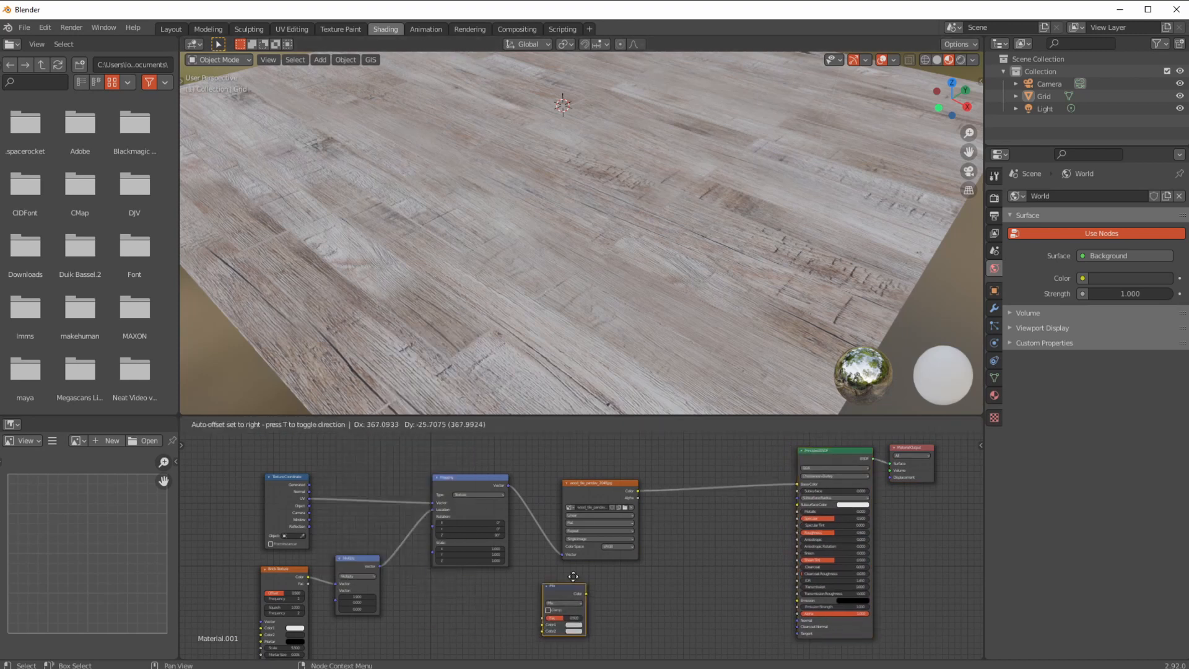
click(705, 564)
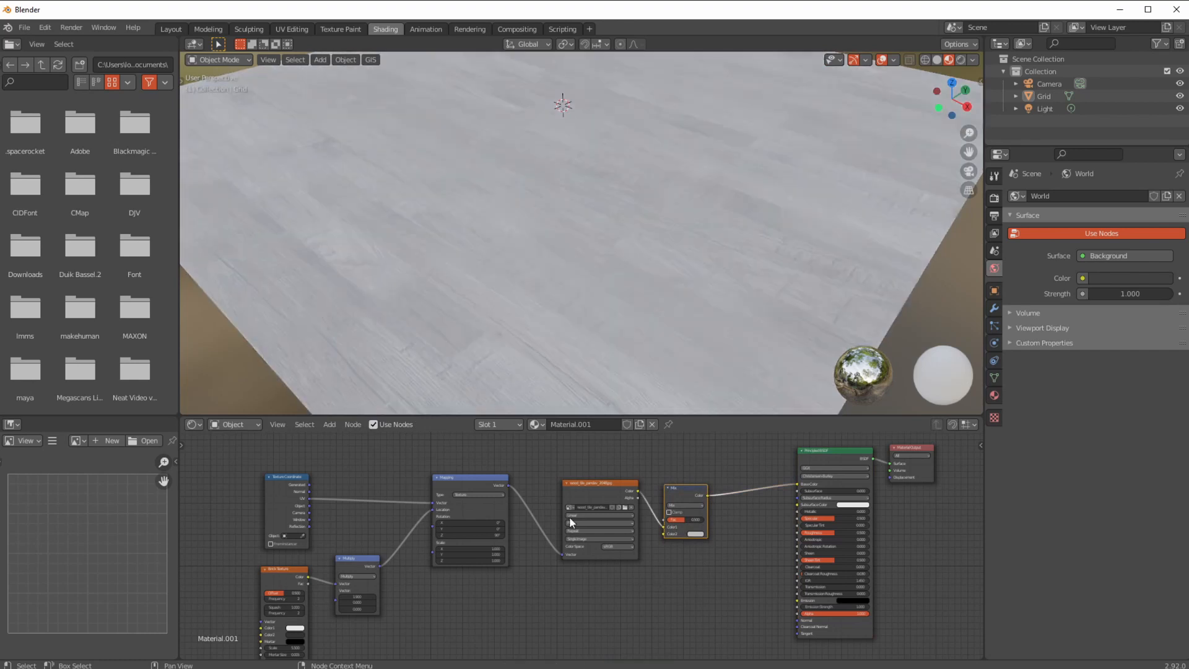
ctrl+middle_drag(606, 534, 610, 545)
middle_drag(627, 519, 570, 509)
drag(647, 472, 664, 462)
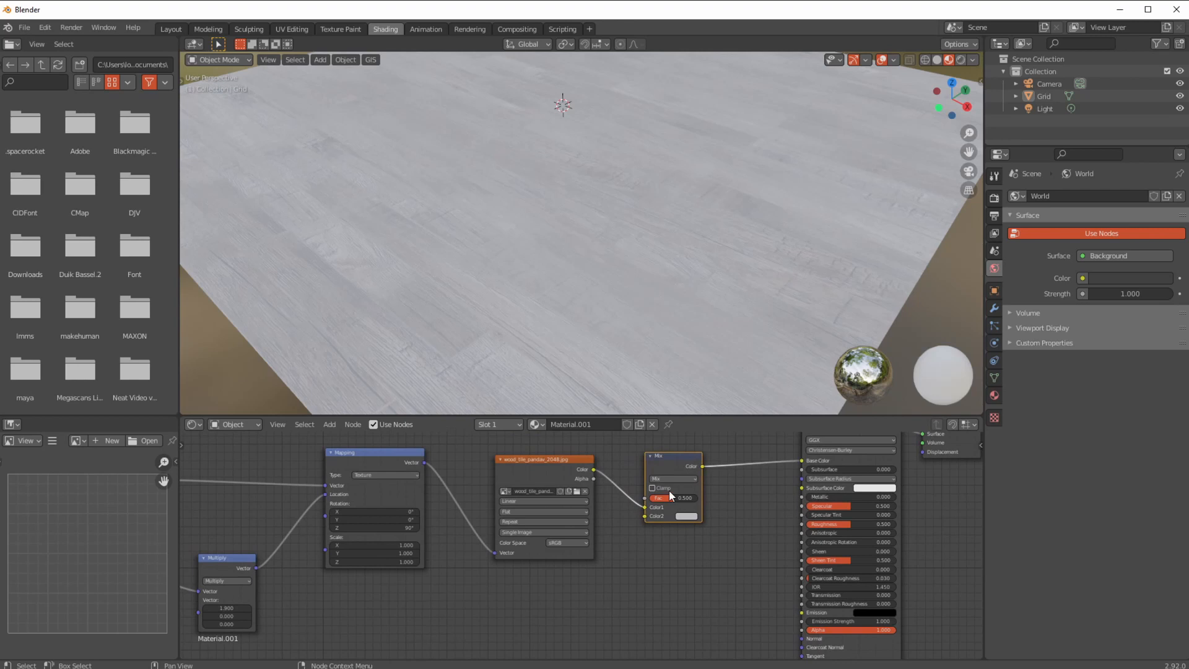
Darken the Mix node's Color2 to near black and move the wood image node further from the Mix node.
click(685, 516)
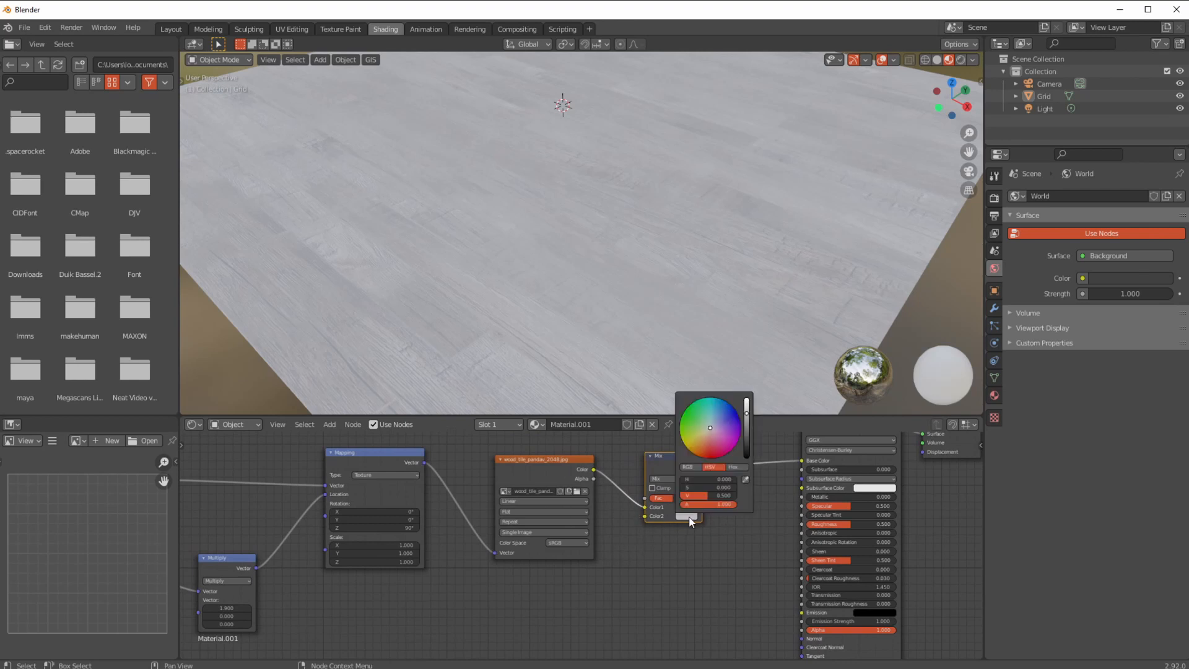
drag(742, 431, 755, 456)
drag(511, 462, 486, 460)
scroll(517, 525, down, 3)
middle_drag(457, 589, 523, 561)
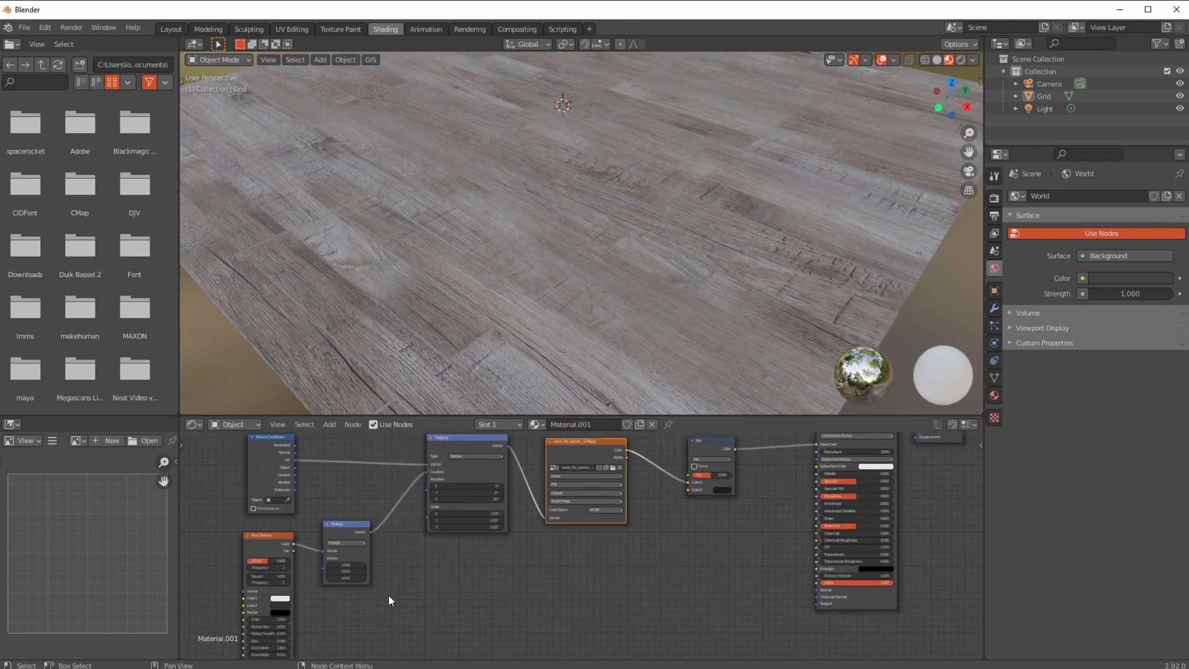
Connect the Brick Texture's Fac output to the Mix node's Fac input and move the Multiply node clear of that link.
scroll(387, 597, down, 1)
shift+middle_drag(372, 605, 327, 578)
scroll(428, 524, down, 1)
shift+middle_drag(426, 528, 424, 563)
drag(273, 560, 654, 527)
ctrl+middle_drag(568, 538, 571, 492)
scroll(503, 355, down, 8)
mouse_move(469, 359)
middle_down()
mouse_move(466, 373)
mouse_move(480, 359)
middle_up()
scroll(480, 359, up, 6)
middle_drag(329, 585, 563, 542)
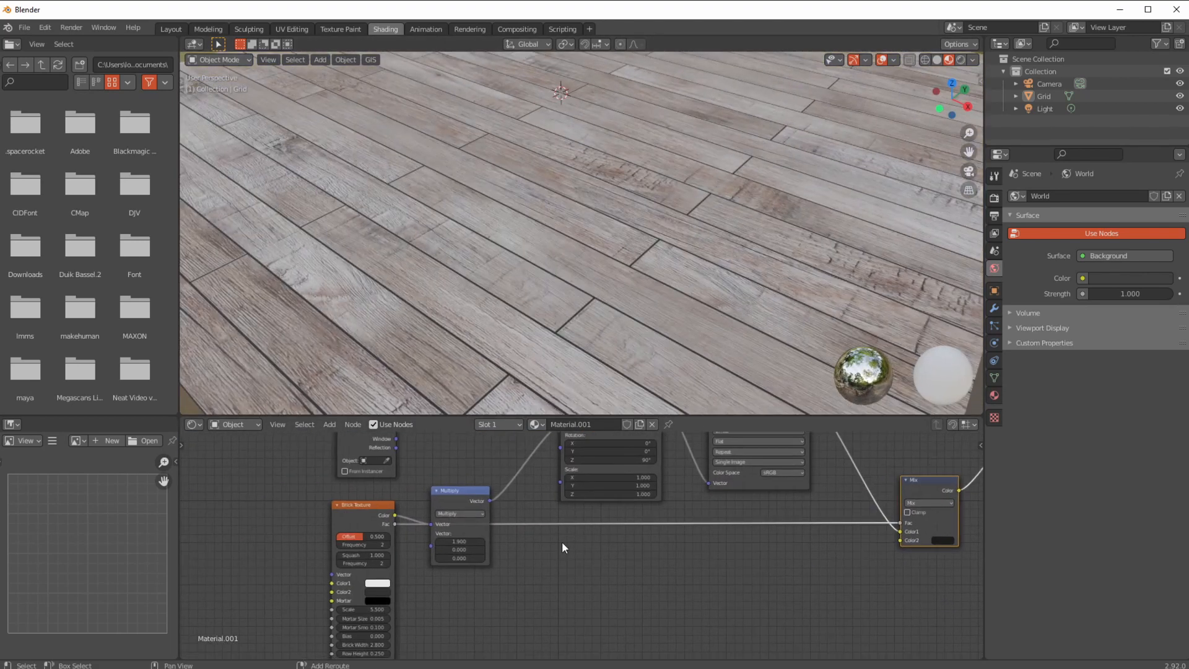
drag(472, 502, 468, 458)
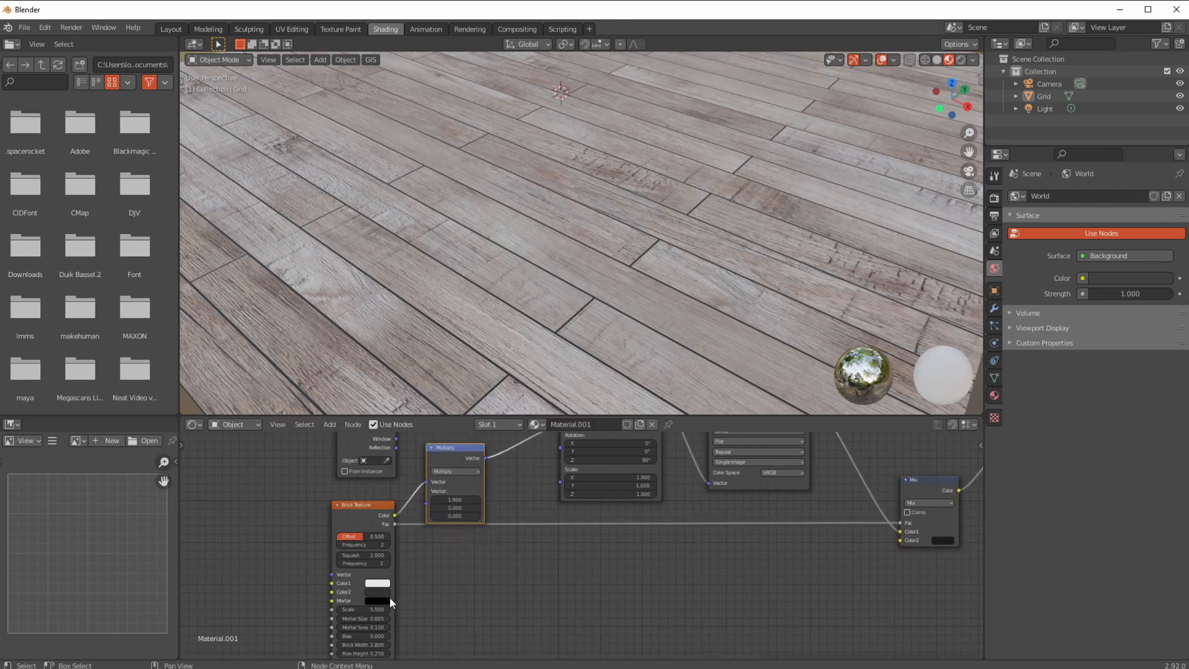
Try a lighter grey and a bright pink as the Mix node's Color2 for the gaps between planks.
ctrl+middle_drag(409, 564, 333, 609)
ctrl+middle_drag(623, 584, 650, 506)
middle_drag(551, 353, 493, 314)
ctrl+middle_drag(726, 479, 714, 468)
middle_drag(714, 468, 543, 466)
middle_drag(521, 343, 545, 378)
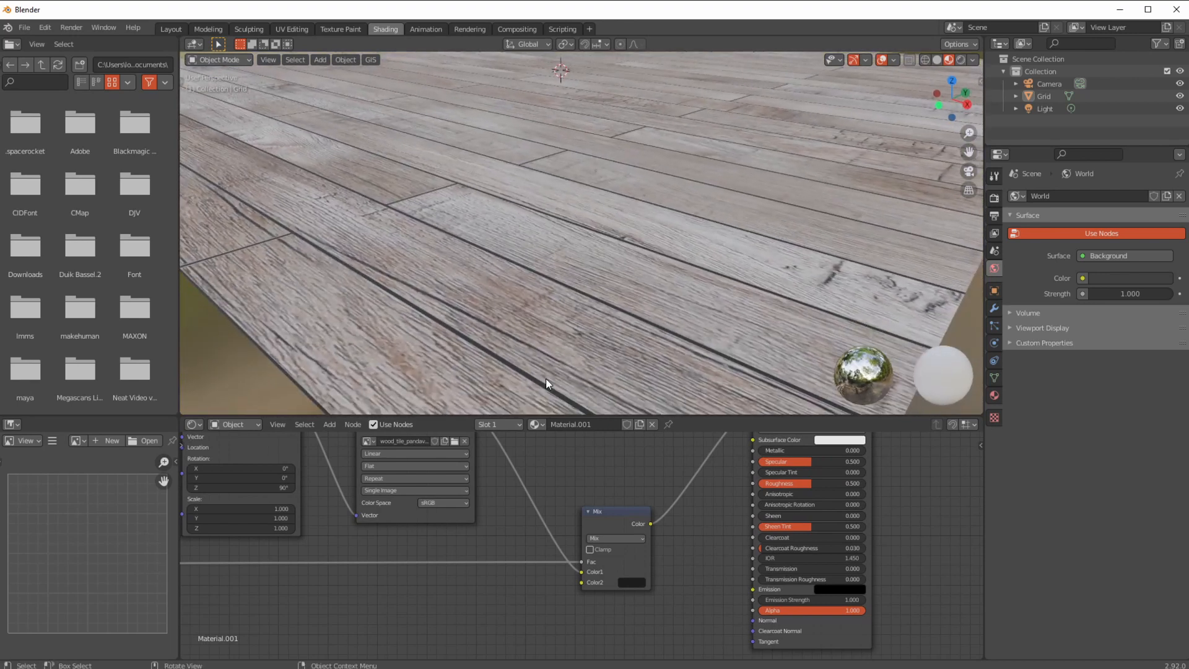
click(632, 582)
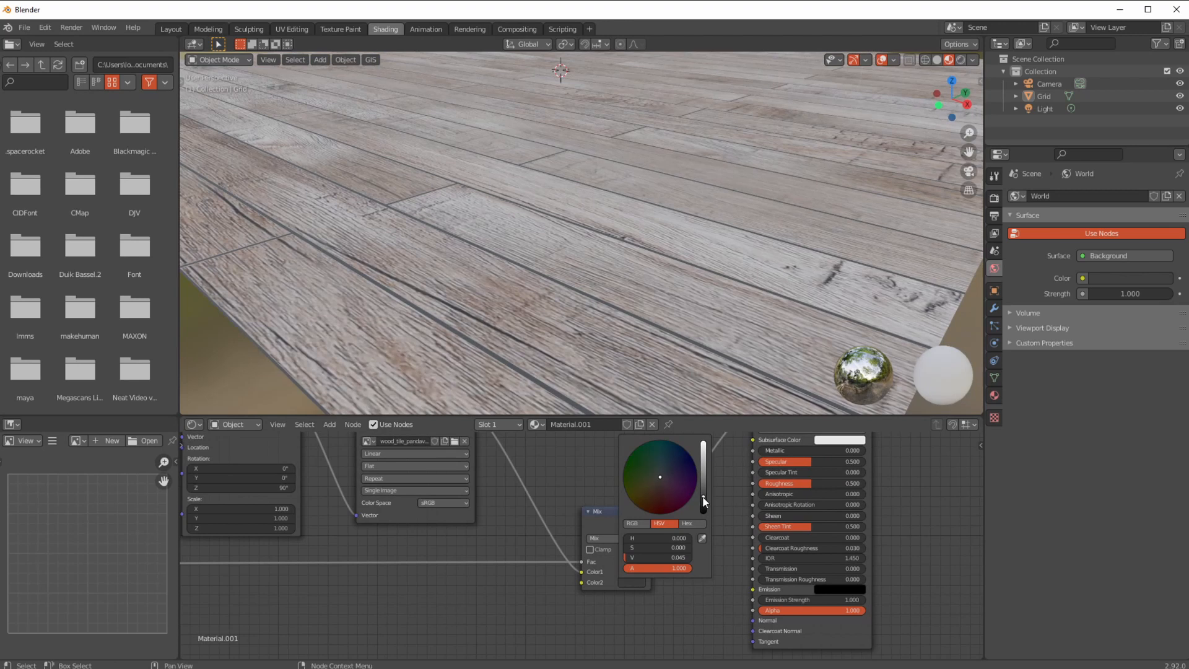
mouse_move(514, 618)
ctrl+middle_down()
mouse_move(515, 633)
mouse_move(525, 630)
ctrl+middle_up()
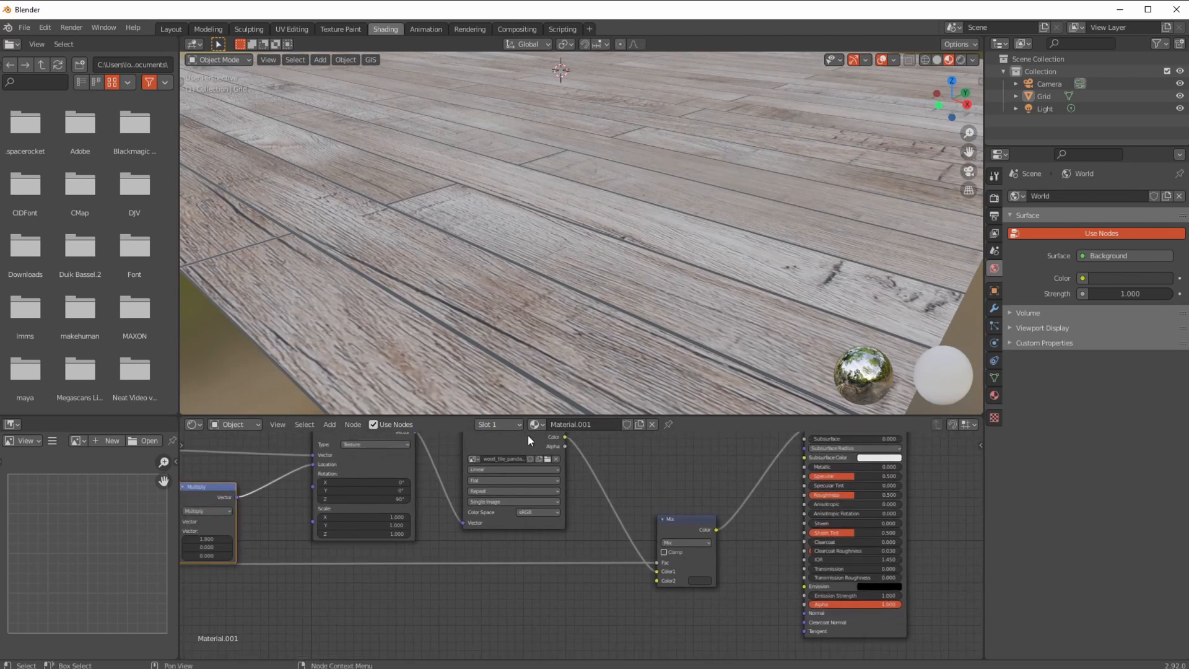
click(705, 580)
click(734, 513)
drag(762, 480, 762, 460)
middle_drag(447, 379, 422, 399)
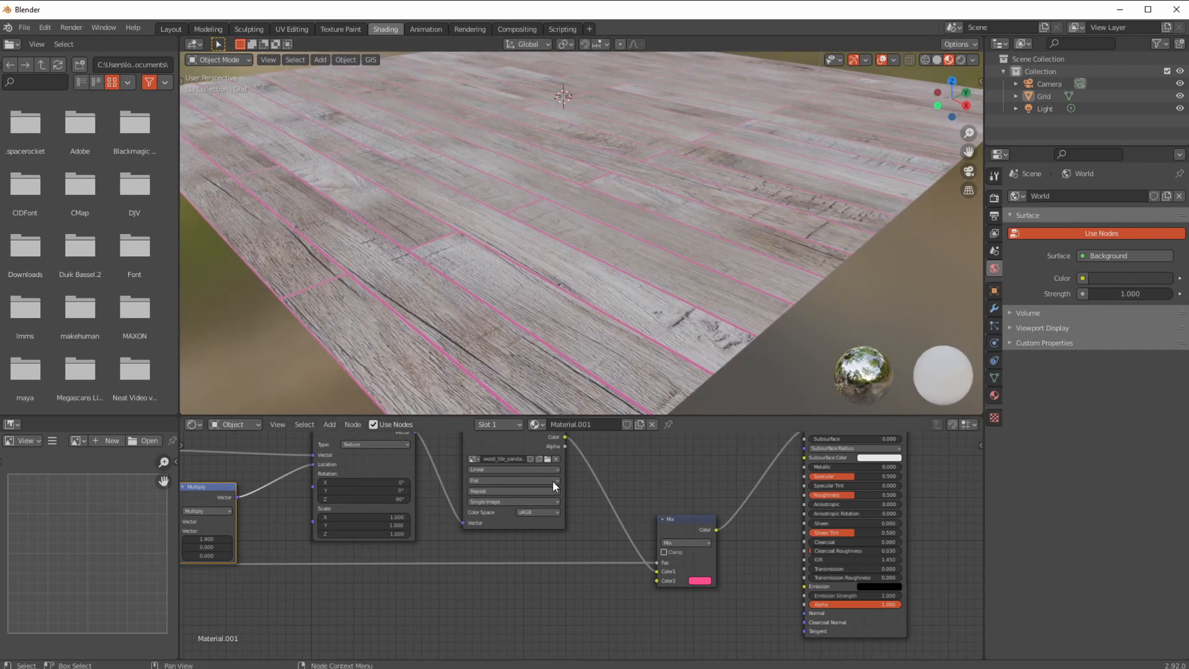
Reposition the Mix and wood image nodes and add a Hue Saturation Value node below the link between them.
click(693, 514)
middle_drag(685, 525, 648, 558)
drag(648, 559, 668, 540)
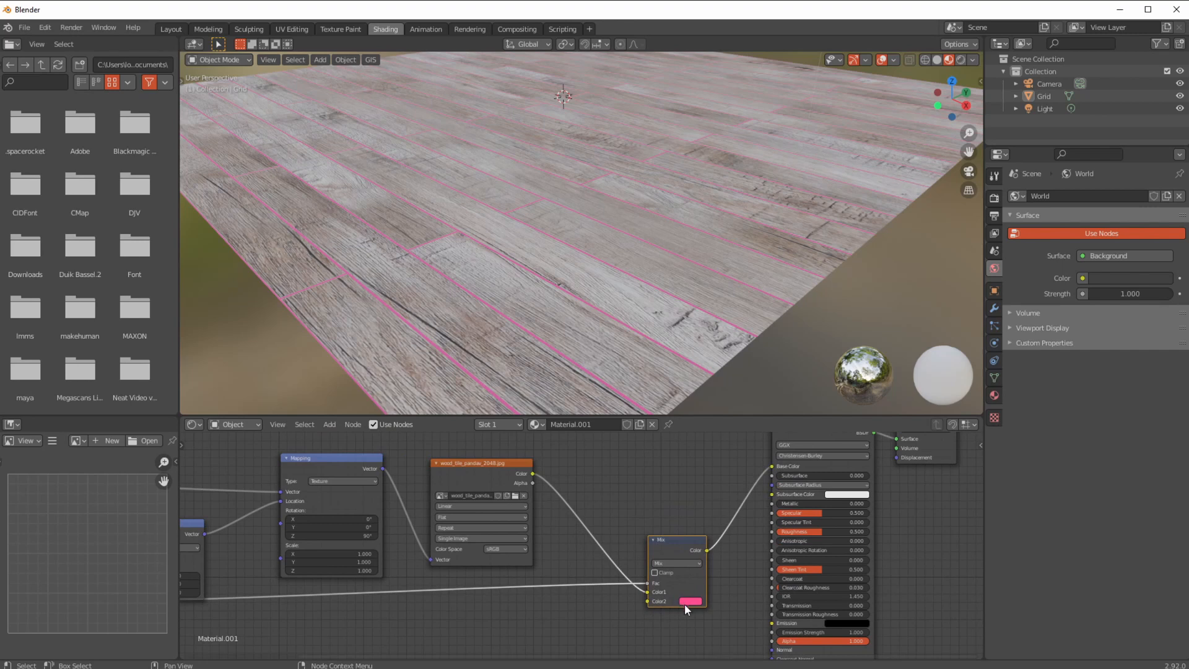
drag(439, 470, 418, 467)
click(332, 431)
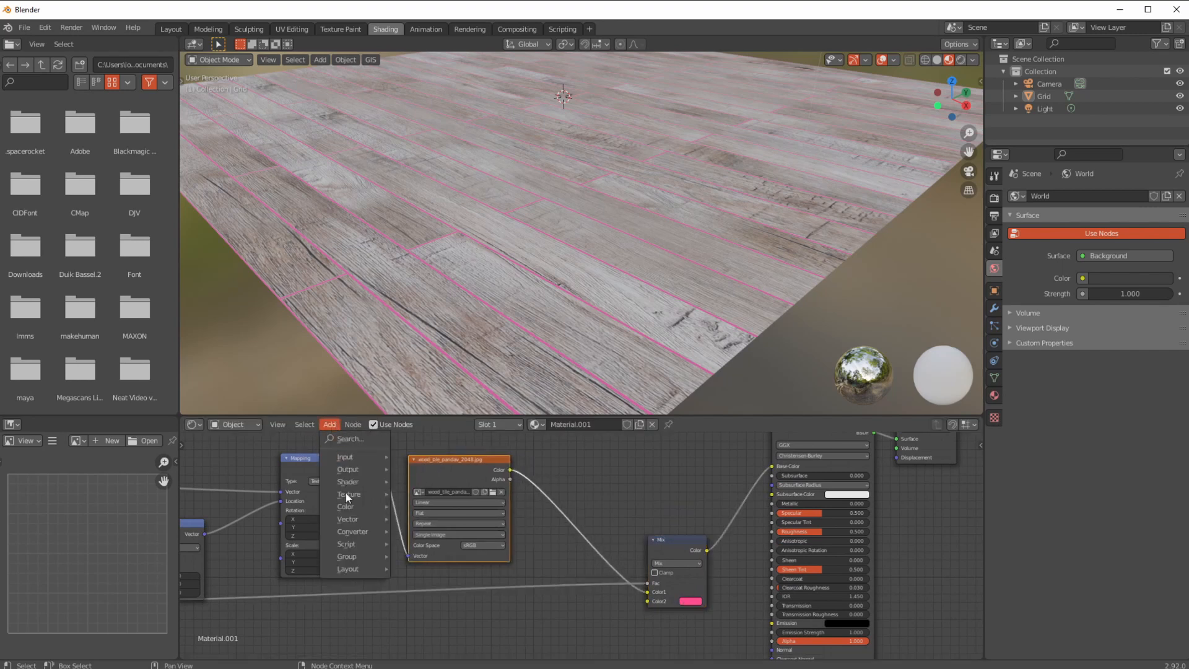
mouse_move(346, 506)
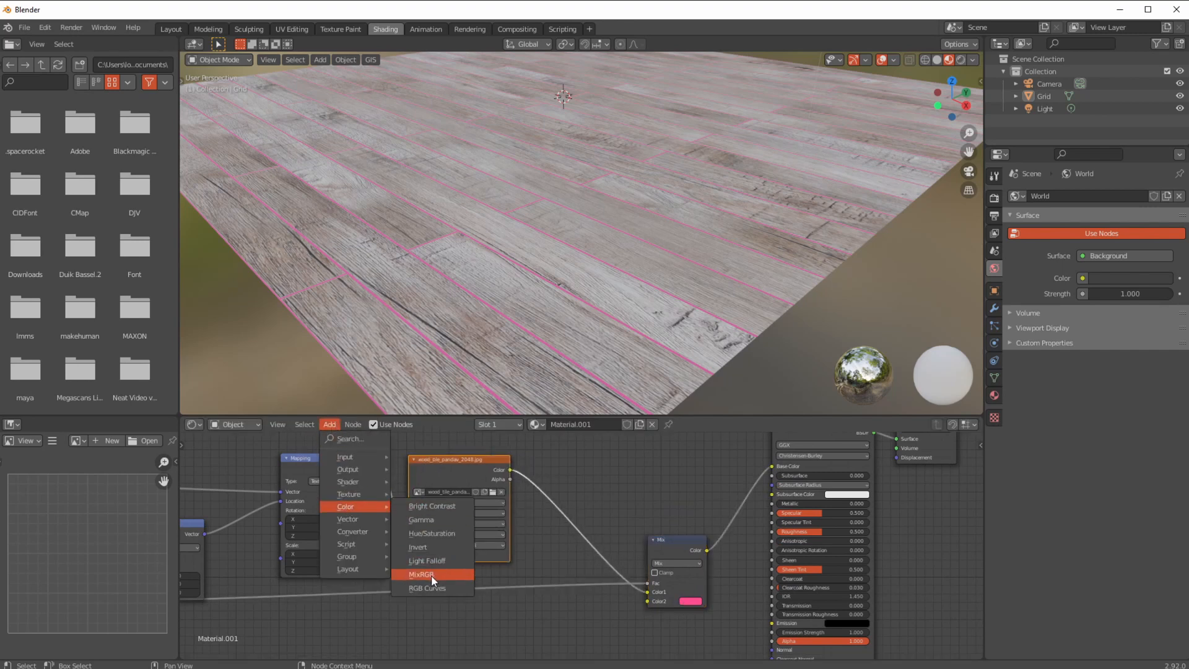
click(422, 534)
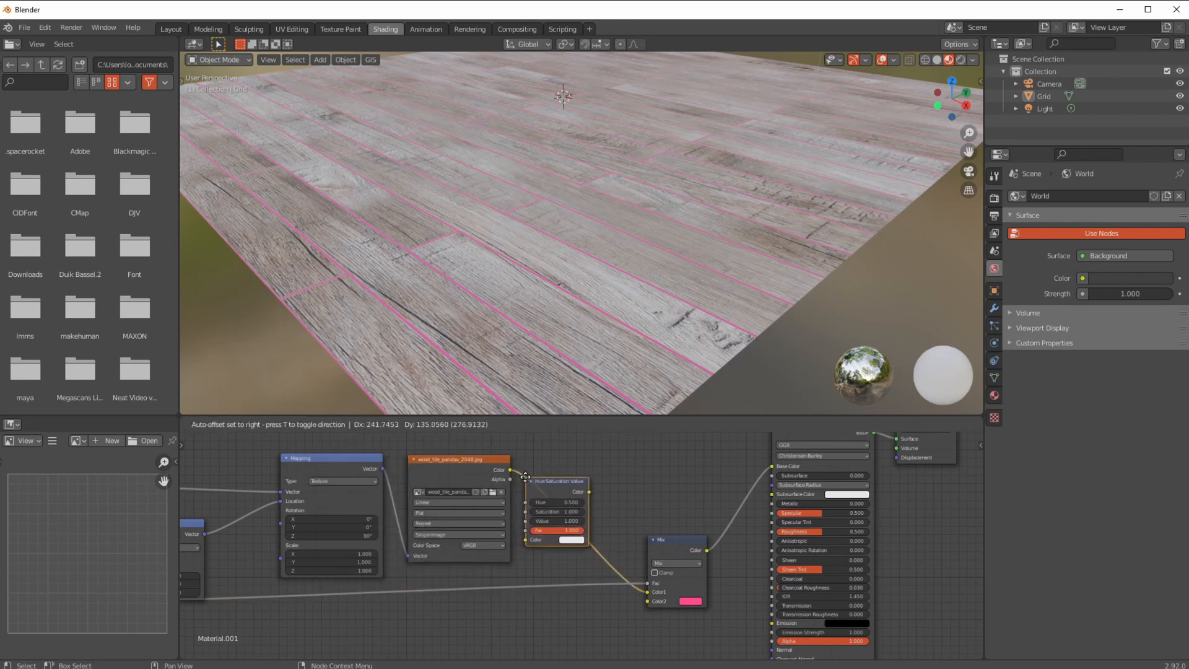
click(544, 607)
Connect the wood image's Color to the Hue Saturation Value node and that node's output to the Mix node's Color2.
scroll(520, 602, down, 1)
middle_drag(474, 590, 451, 532)
middle_drag(473, 472, 475, 484)
drag(489, 433, 522, 618)
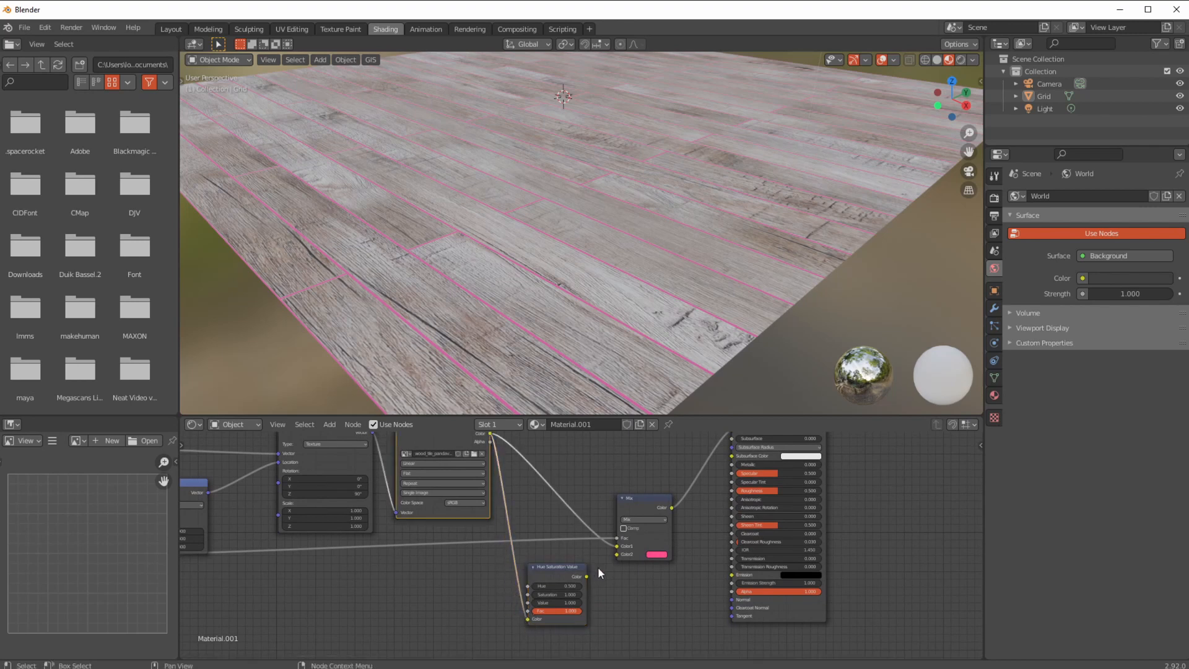
drag(586, 575, 615, 555)
ctrl+middle_drag(552, 615, 547, 550)
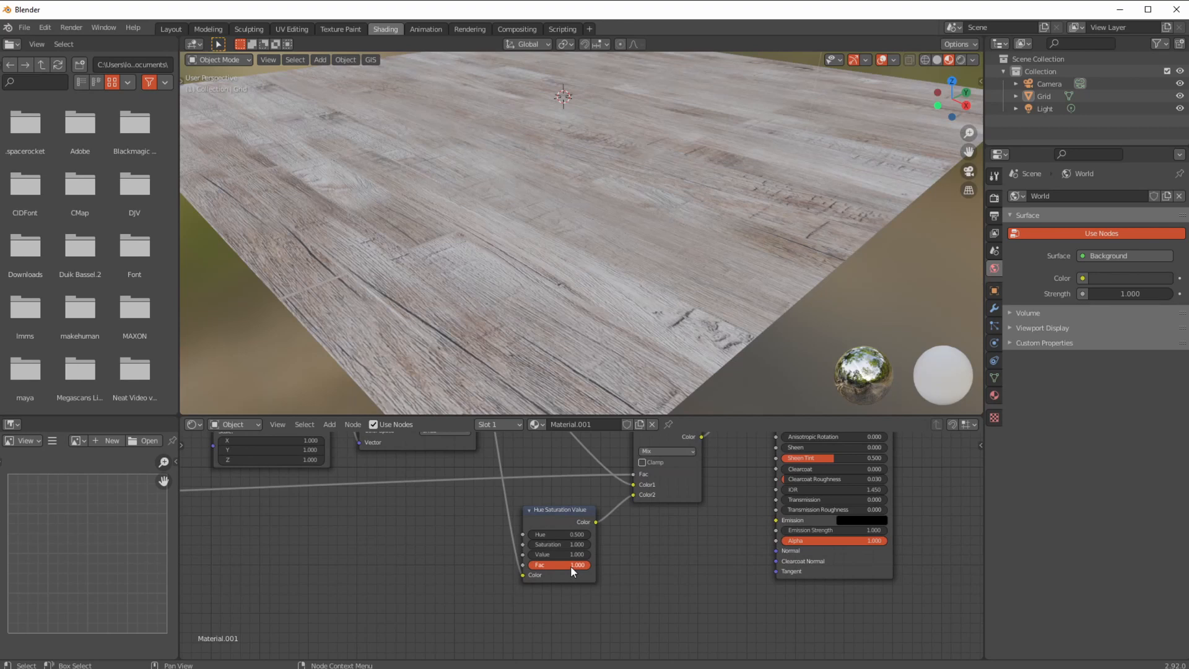
Set the Hue Saturation Value node's Saturation to 2 and its Value to 0.25, after trying 0.1.
drag(561, 555, 554, 556)
scroll(422, 349, up, 3)
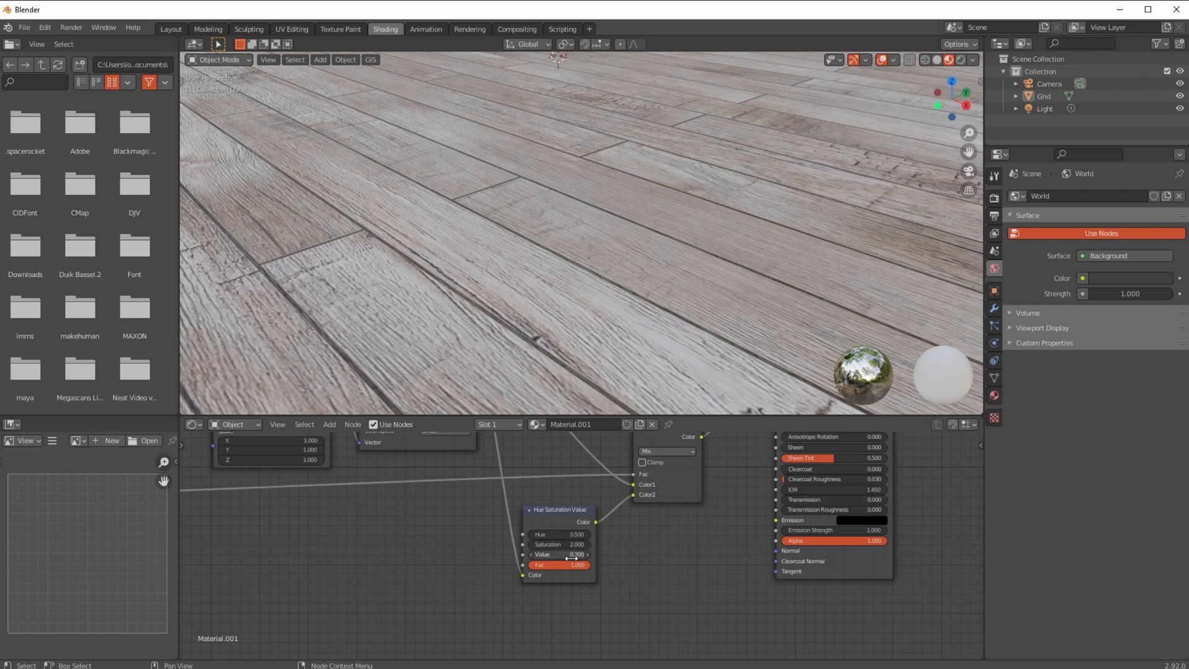
key(Return)
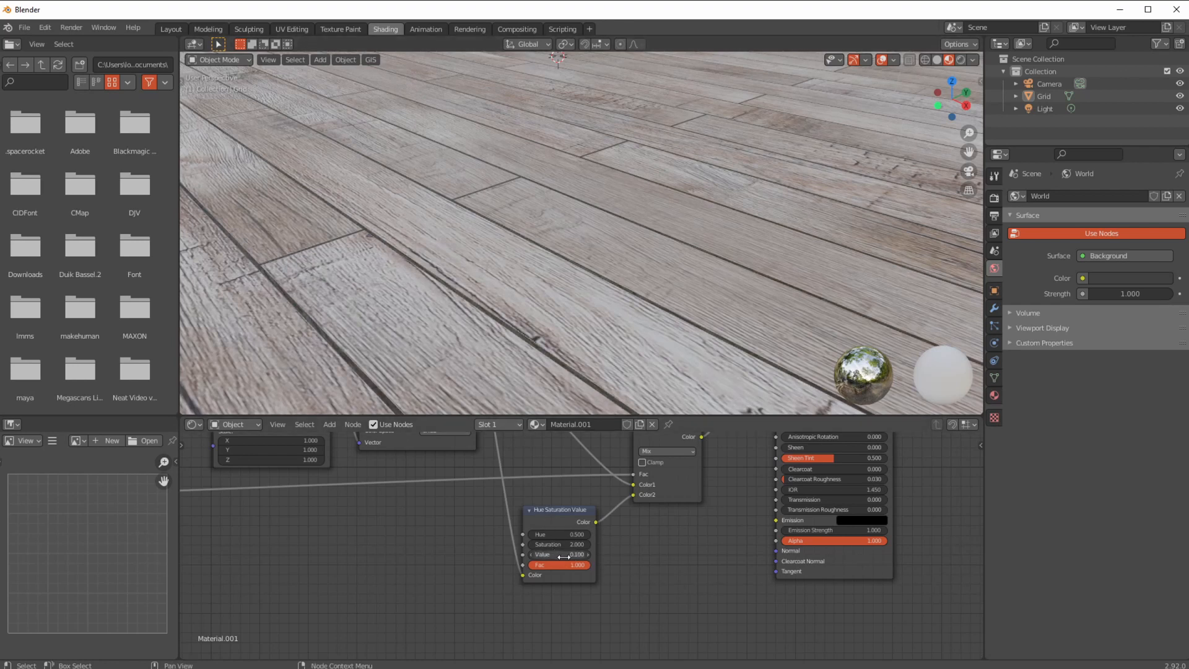
key(Return)
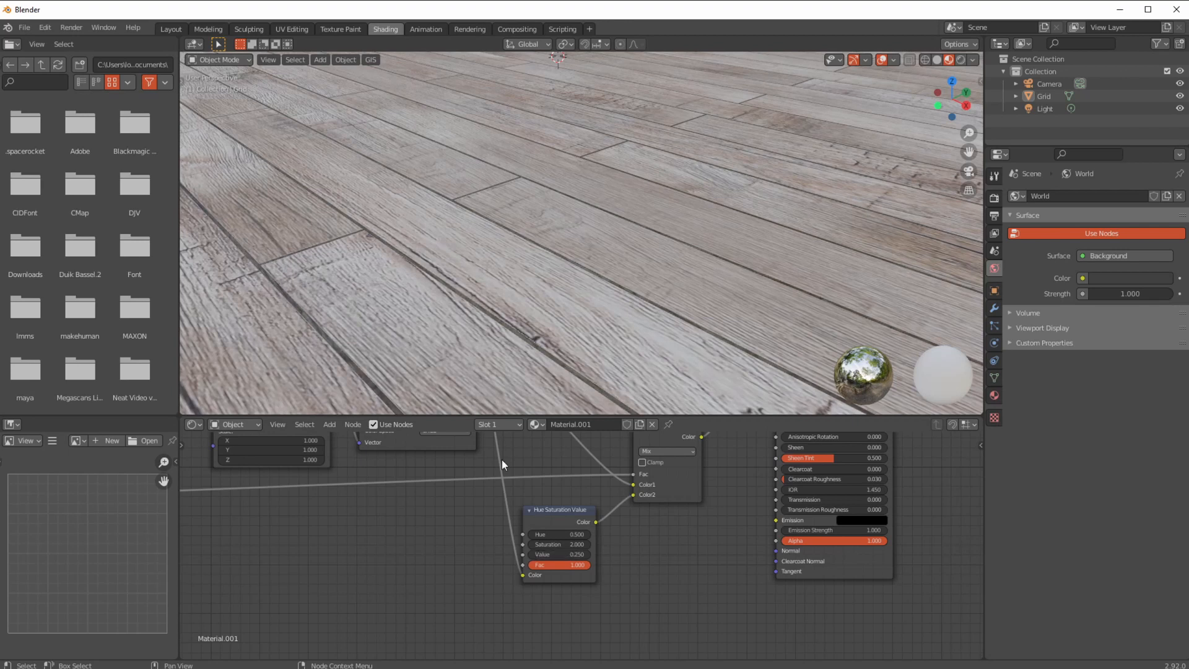
ctrl+middle_drag(432, 293, 411, 318)
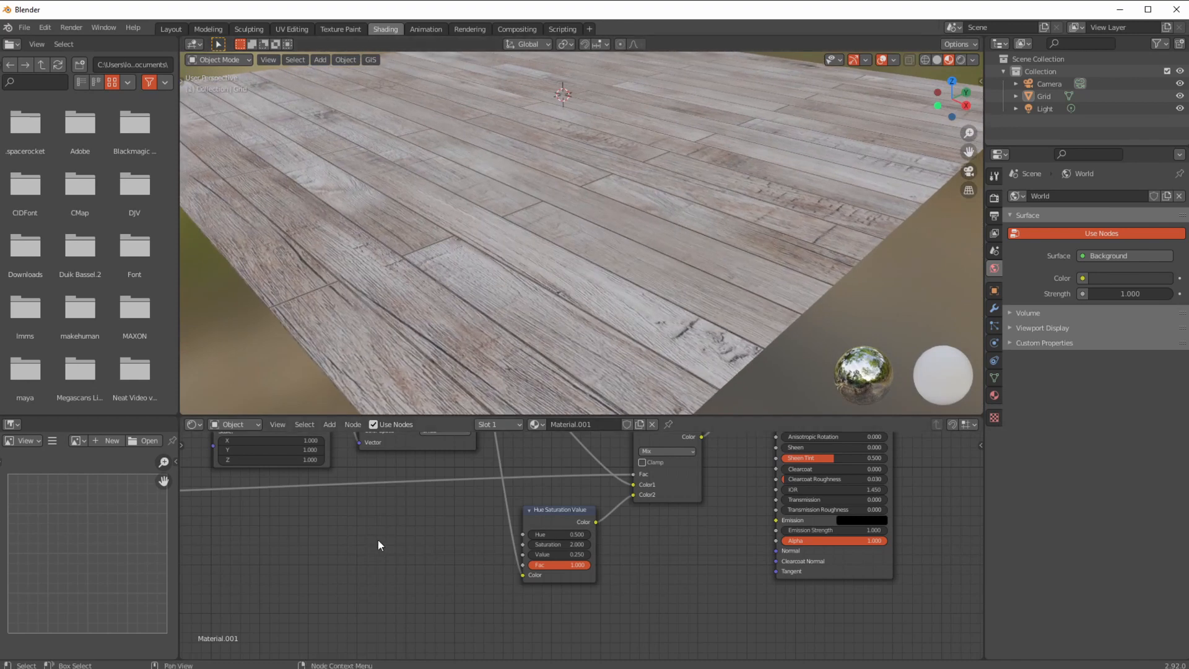
Move the Principled BSDF and Material Output nodes further away from the Mix node to free space between them.
scroll(414, 596, down, 3)
middle_drag(369, 280, 386, 309)
ctrl+middle_drag(731, 496, 654, 593)
drag(730, 497, 835, 469)
click(730, 499)
drag(730, 499, 899, 476)
drag(651, 505, 823, 473)
ctrl+middle_drag(585, 576, 710, 555)
mouse_move(452, 332)
middle_down()
mouse_move(438, 332)
mouse_move(446, 322)
middle_up()
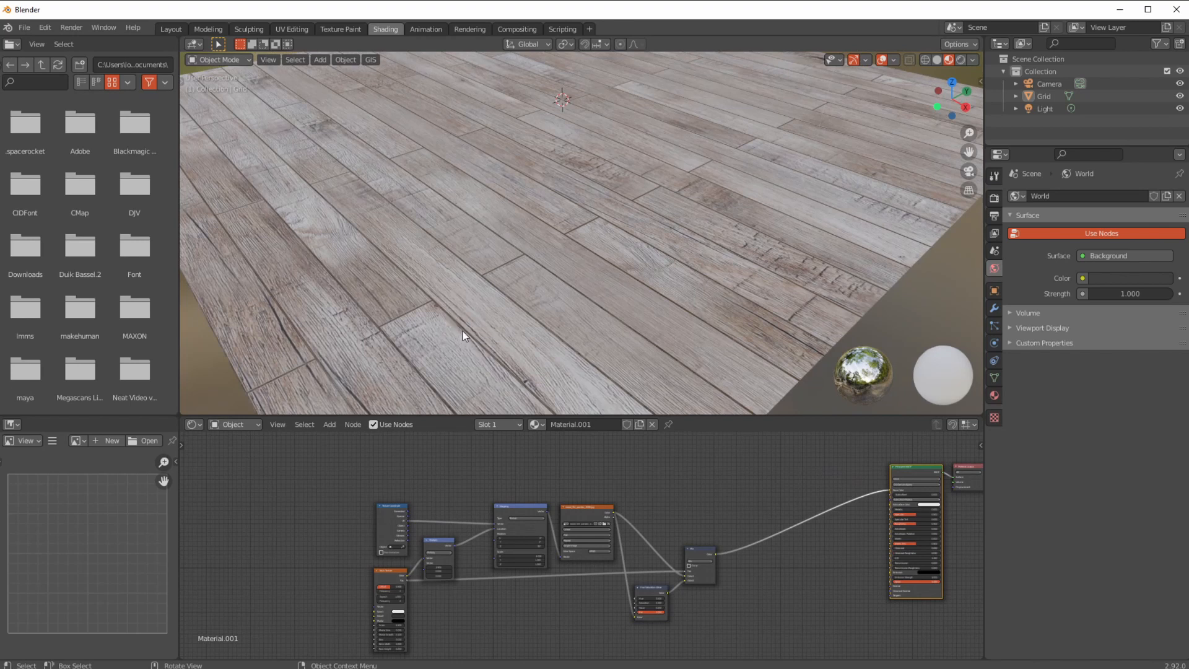
Move the Brick Texture node further from the Mapping chain and lower the Principled BSDF and Material Output nodes level with the Mix node.
middle_drag(480, 292, 471, 322)
ctrl+middle_drag(543, 568, 314, 562)
drag(321, 536, 286, 535)
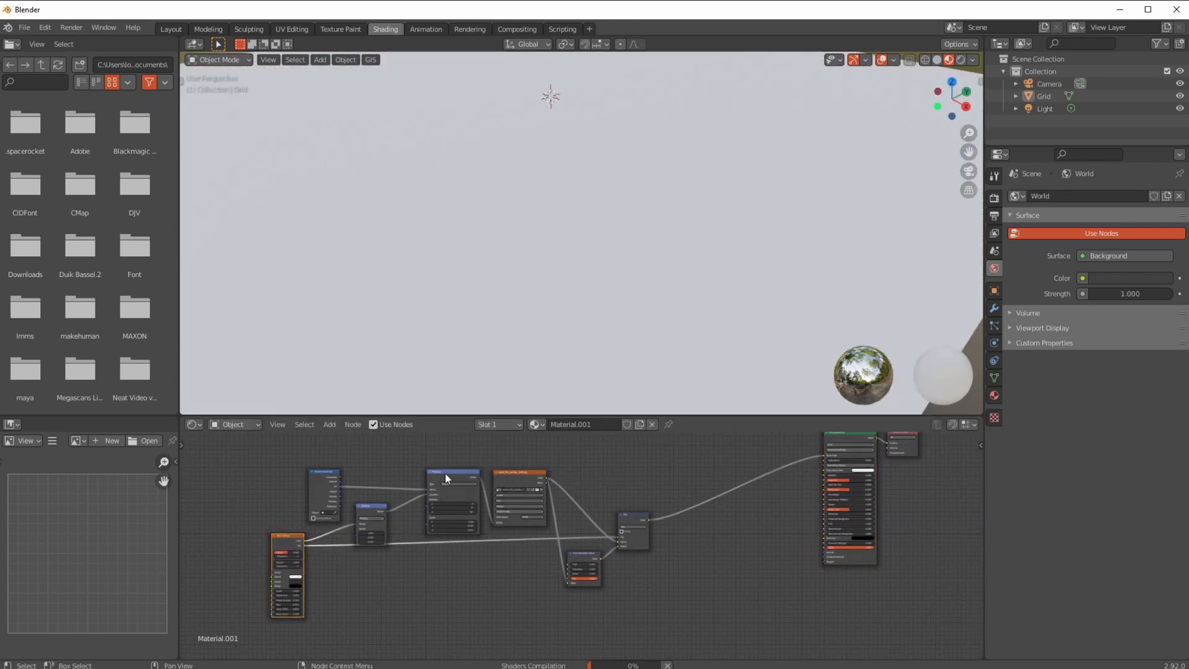
scroll(451, 557, down, 1)
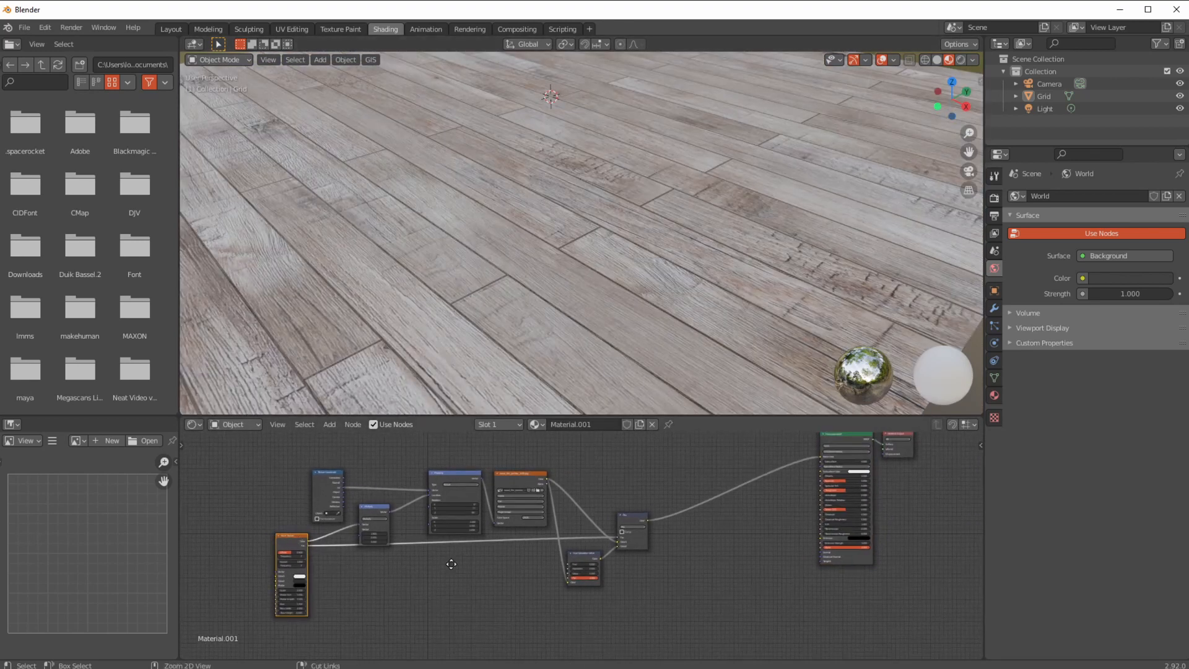
ctrl+middle_drag(849, 458, 844, 459)
middle_drag(844, 458, 824, 479)
drag(755, 446, 944, 595)
drag(804, 469, 834, 526)
Add a second Hue Saturation Value node and insert it on the link between the Mix node and the Principled BSDF.
scroll(619, 536, up, 5)
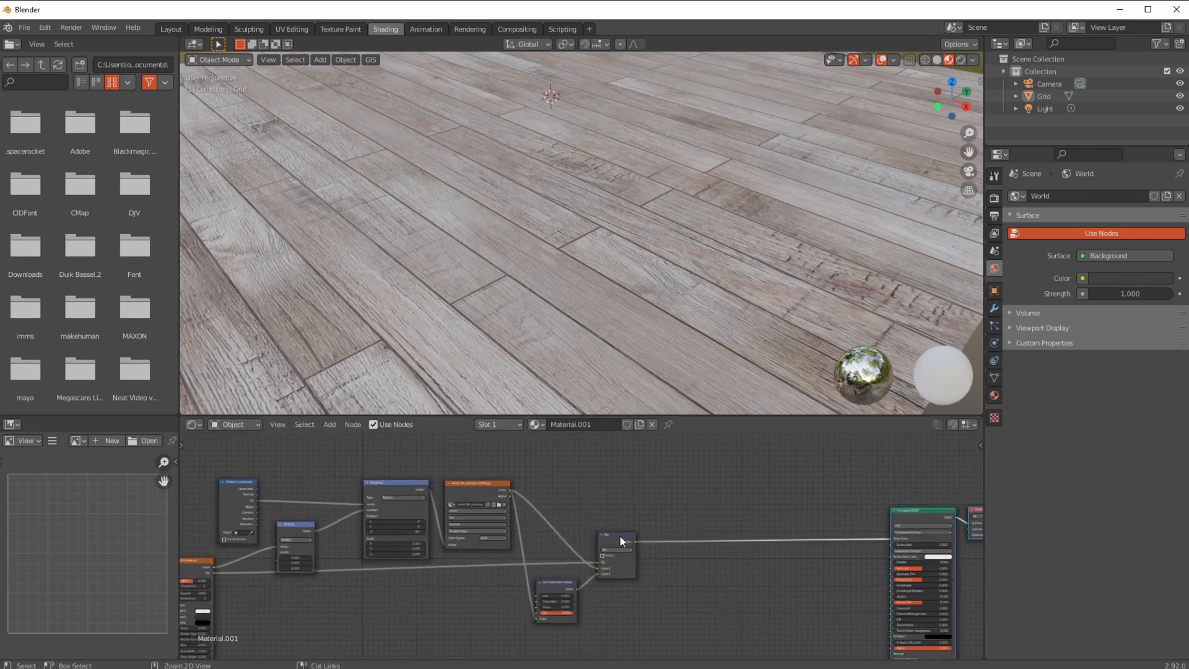
middle_drag(523, 543, 674, 507)
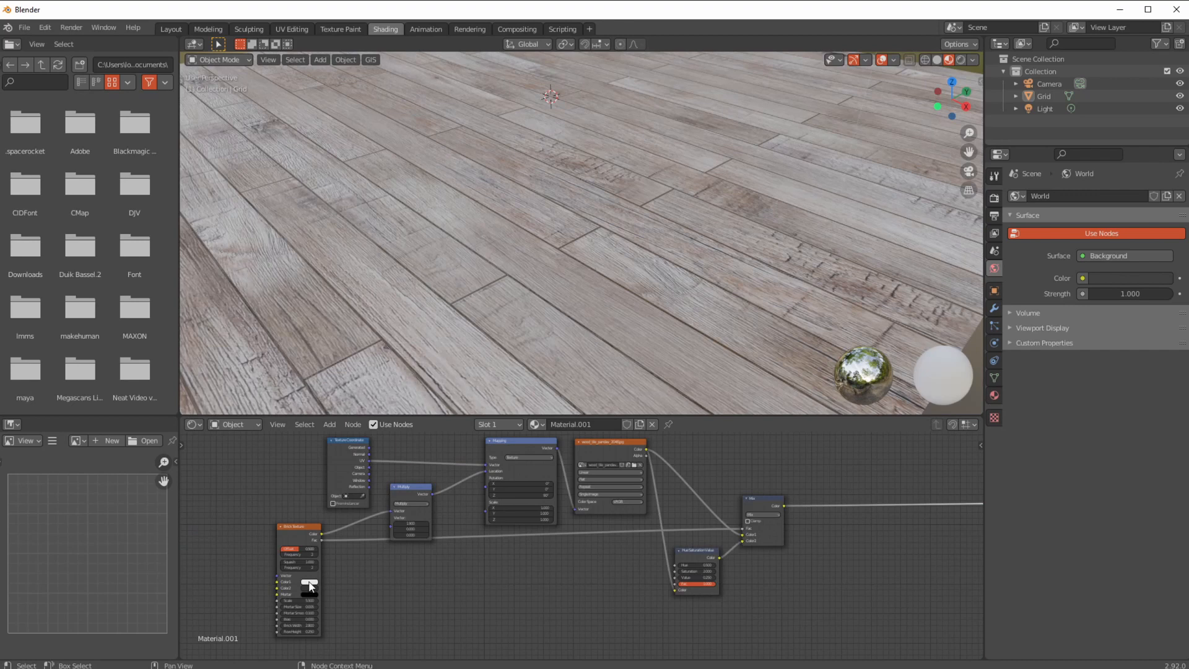
ctrl+middle_drag(597, 538, 457, 543)
middle_drag(304, 570, 403, 529)
click(329, 424)
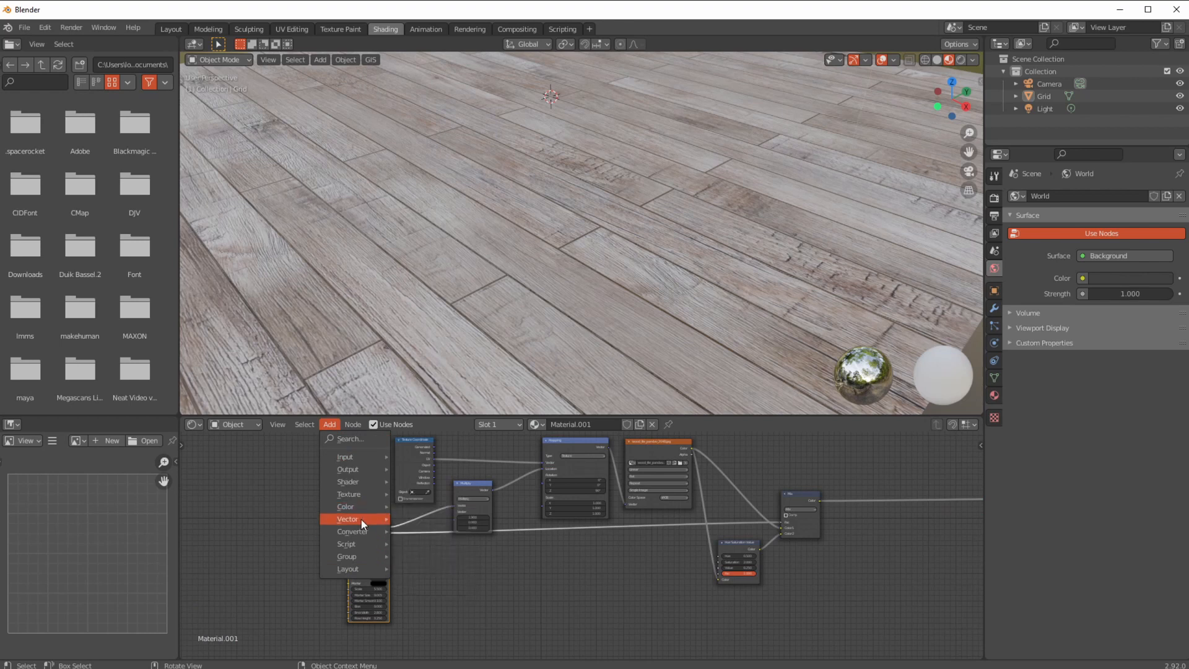
mouse_move(350, 506)
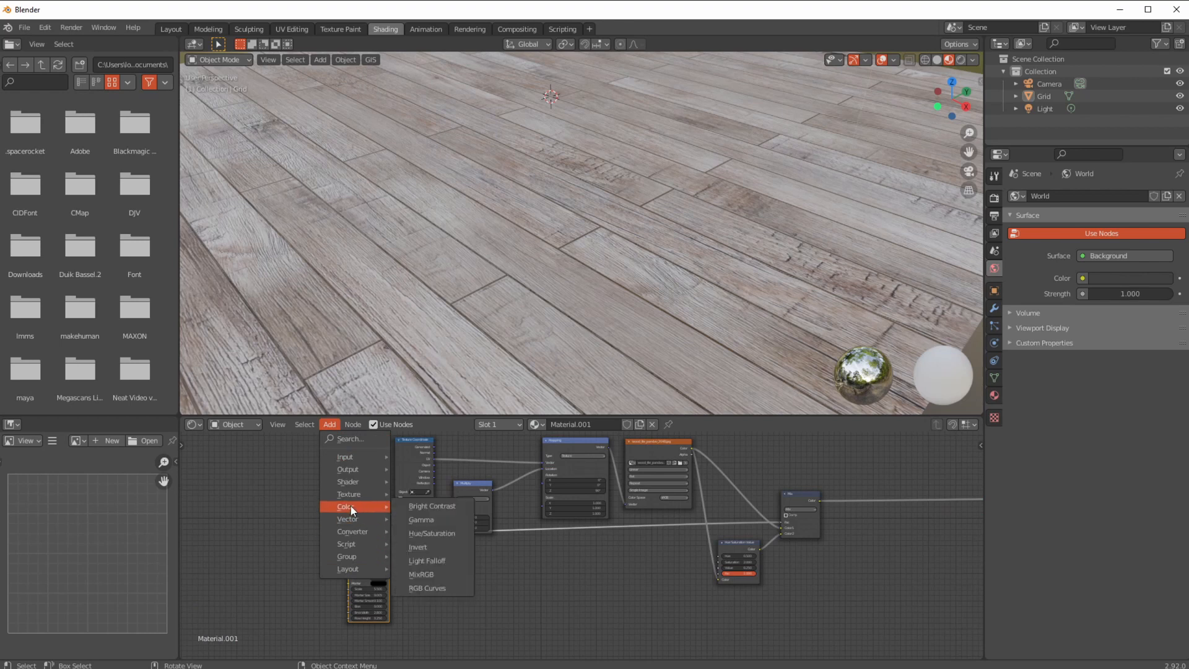
click(448, 535)
click(873, 465)
middle_drag(809, 489, 636, 559)
drag(685, 530, 720, 567)
middle_drag(637, 569, 667, 529)
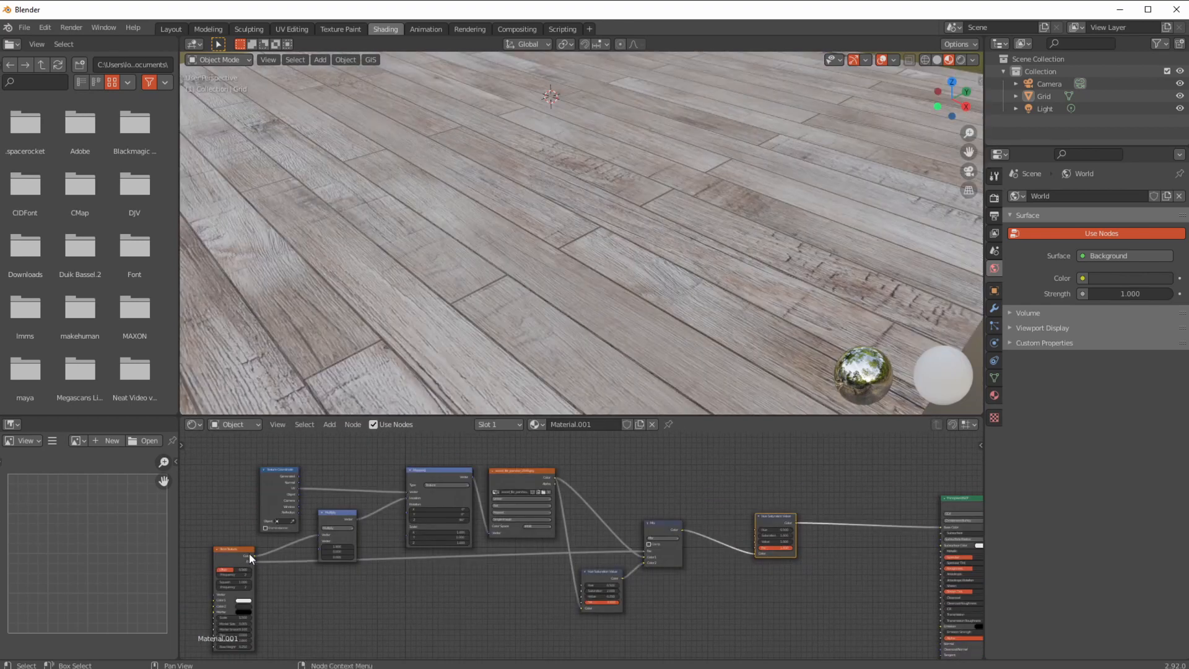
Bring the Brick Texture node beside the second Hue Saturation Value node and connect its Color to that node's Fac.
drag(232, 551, 711, 573)
scroll(711, 571, up, 1)
middle_drag(768, 538, 502, 547)
drag(508, 527, 578, 534)
drag(444, 585, 470, 572)
scroll(468, 571, up, 1)
shift+middle_drag(464, 566, 397, 499)
scroll(330, 533, up, 2)
middle_drag(361, 535, 409, 567)
drag(420, 533, 510, 514)
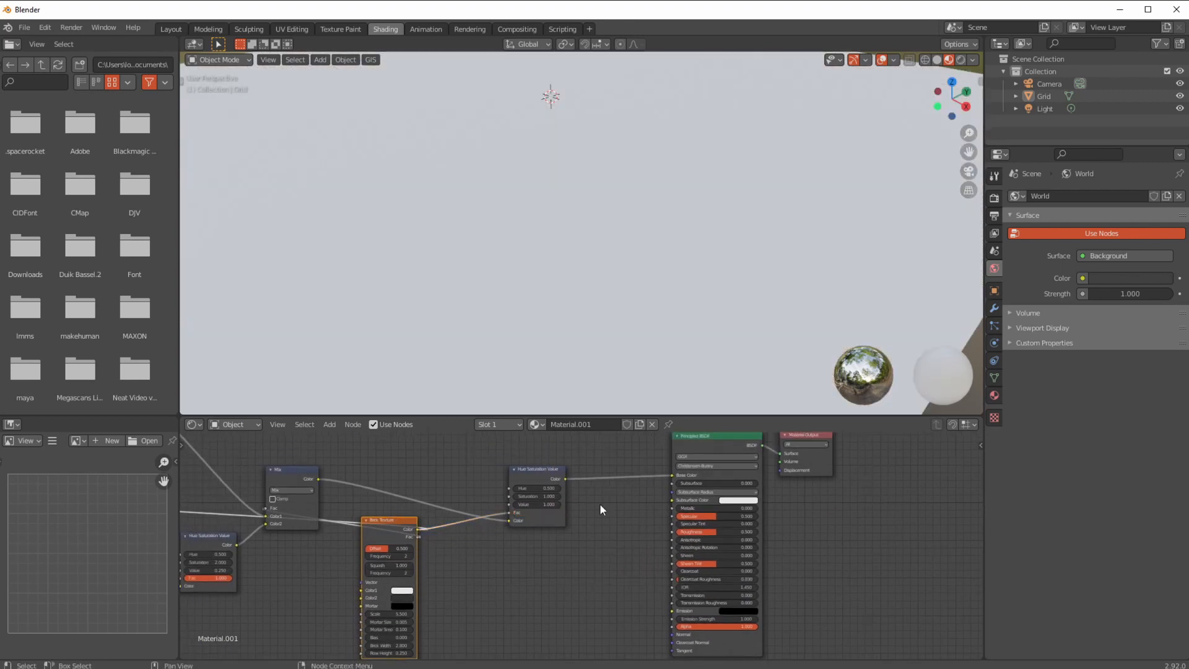
Preview the Brick Texture and the second Hue Saturation Value node separately on the floor, ending back on the Principled BSDF.
scroll(434, 319, down, 2)
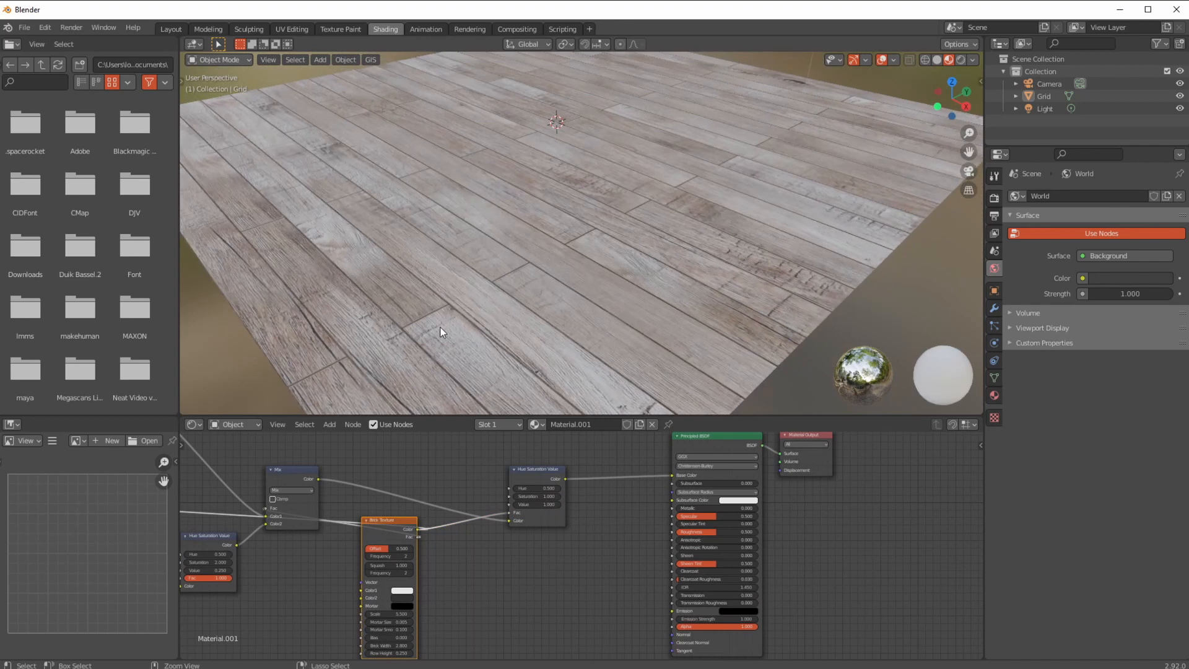
mouse_move(490, 342)
middle_down()
mouse_move(481, 330)
mouse_move(492, 304)
mouse_move(492, 329)
middle_up()
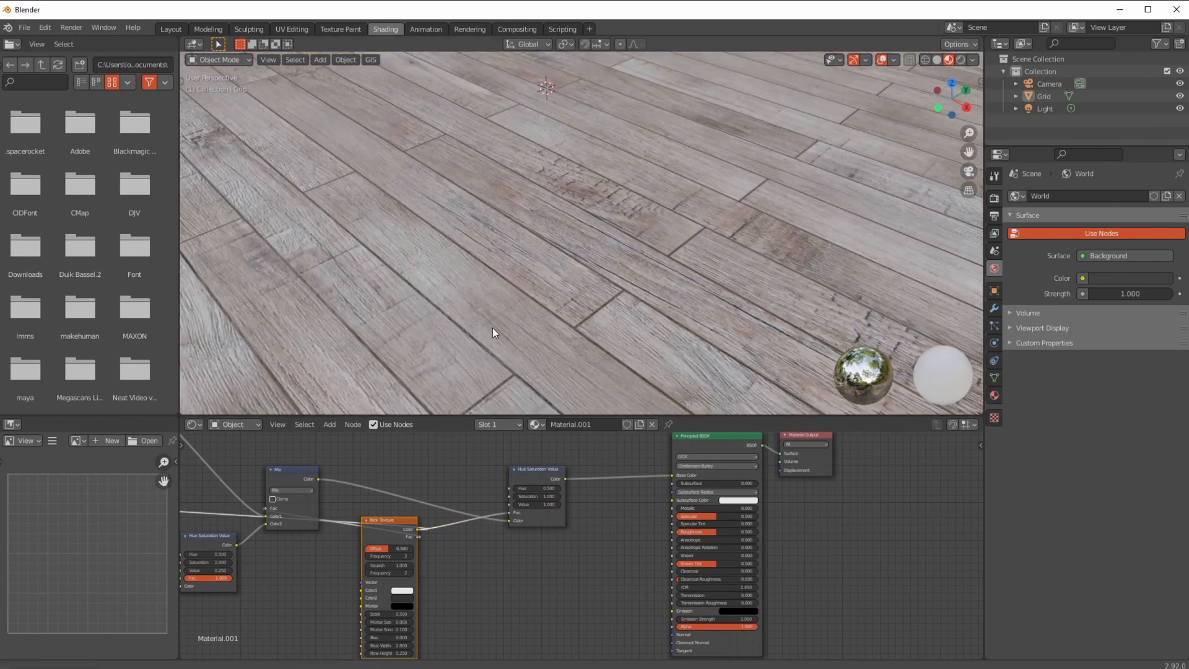
scroll(512, 547, up, 2)
ctrl+middle_drag(513, 547, 471, 508)
middle_drag(452, 505, 559, 595)
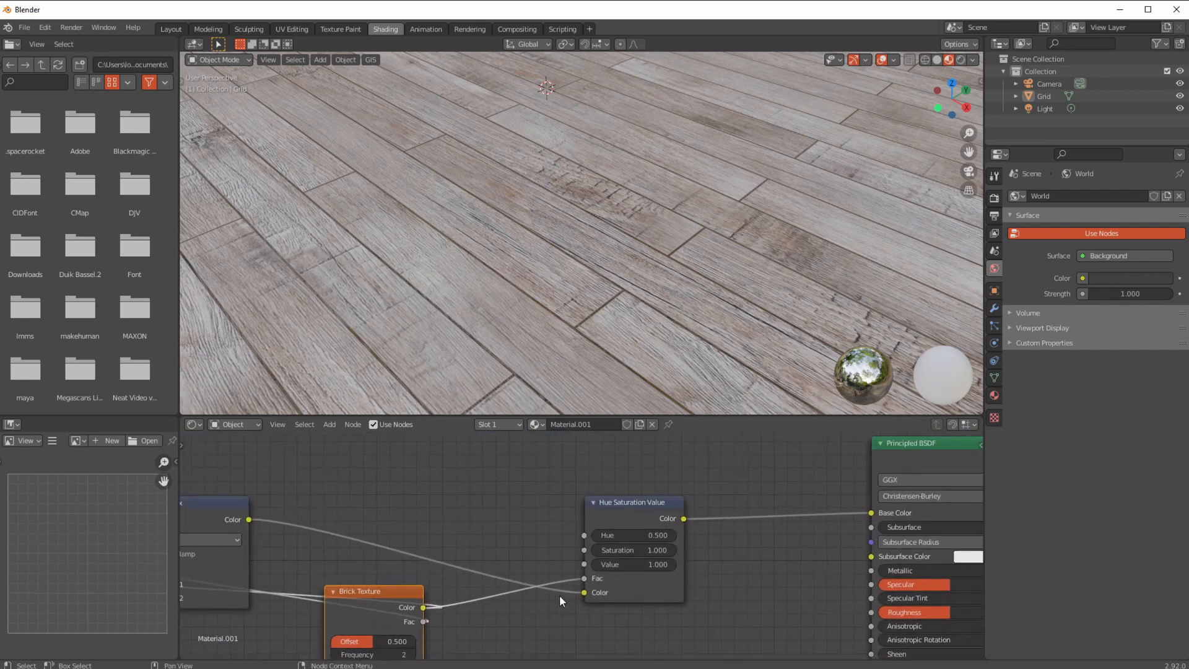
ctrl+shift+click(394, 589)
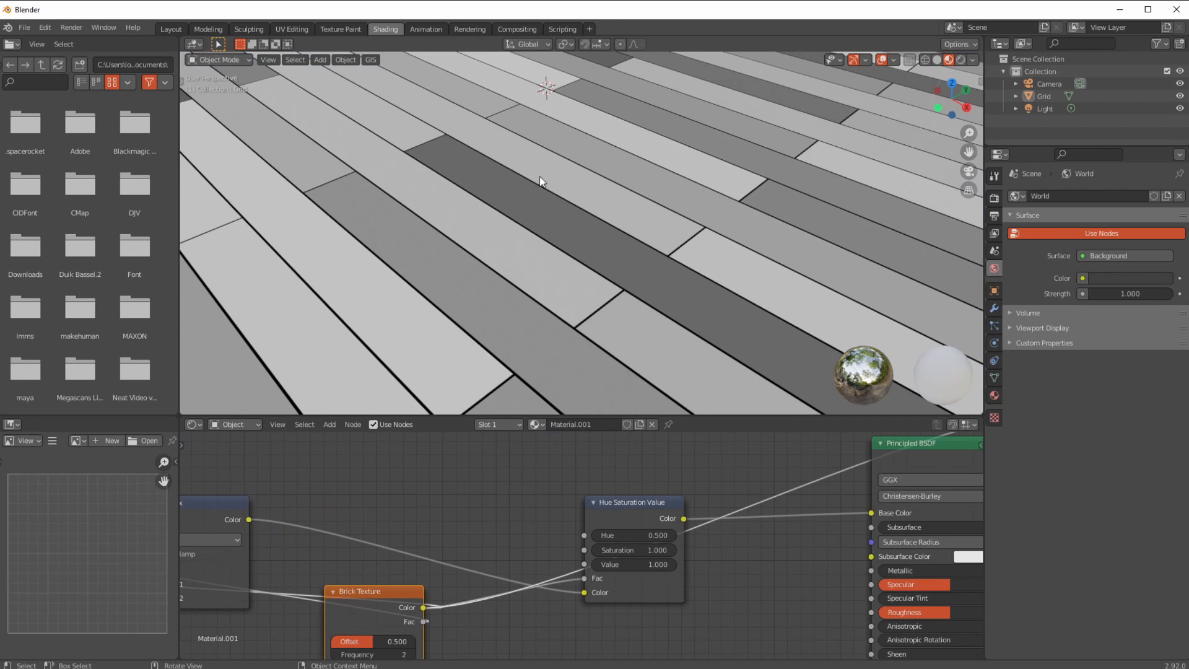
ctrl+shift+click(639, 520)
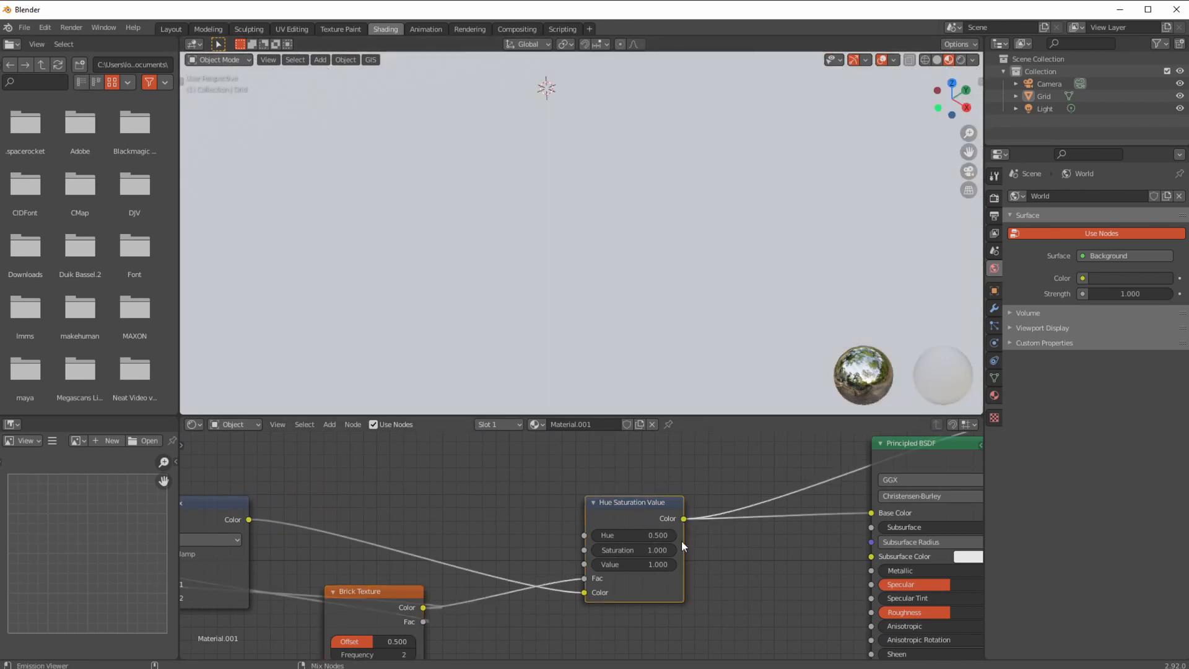
scroll(769, 589, down, 2)
middle_drag(756, 580, 611, 590)
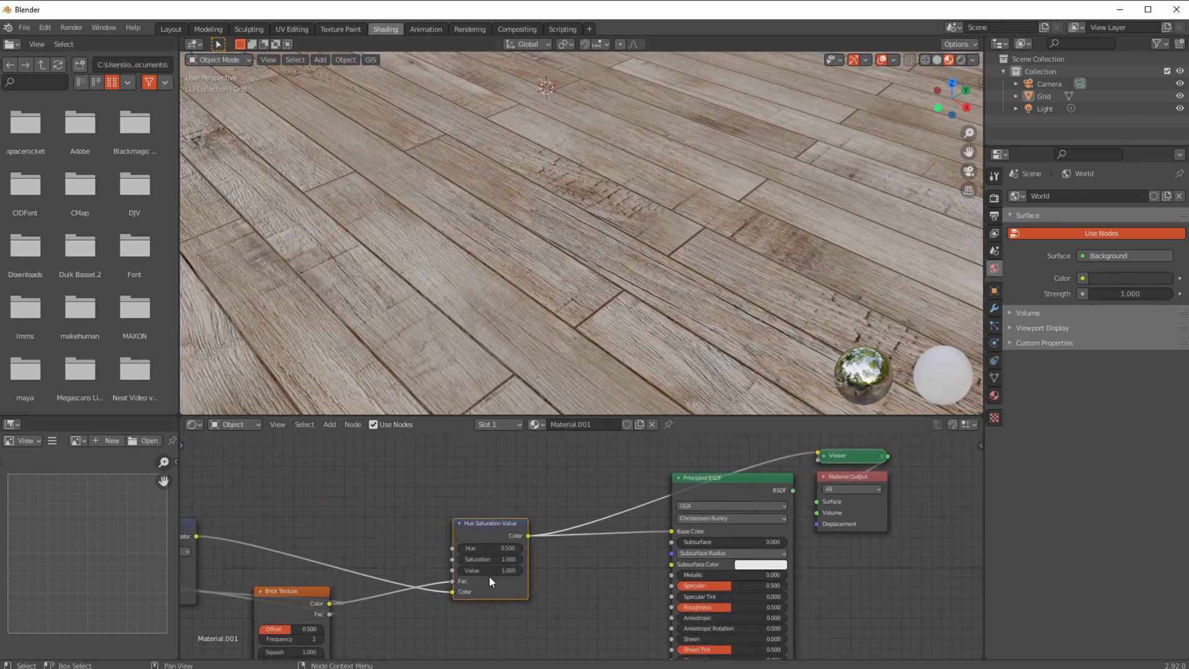
ctrl+shift+click(745, 479)
mouse_move(499, 380)
middle_down()
mouse_move(504, 352)
mouse_move(504, 378)
middle_up()
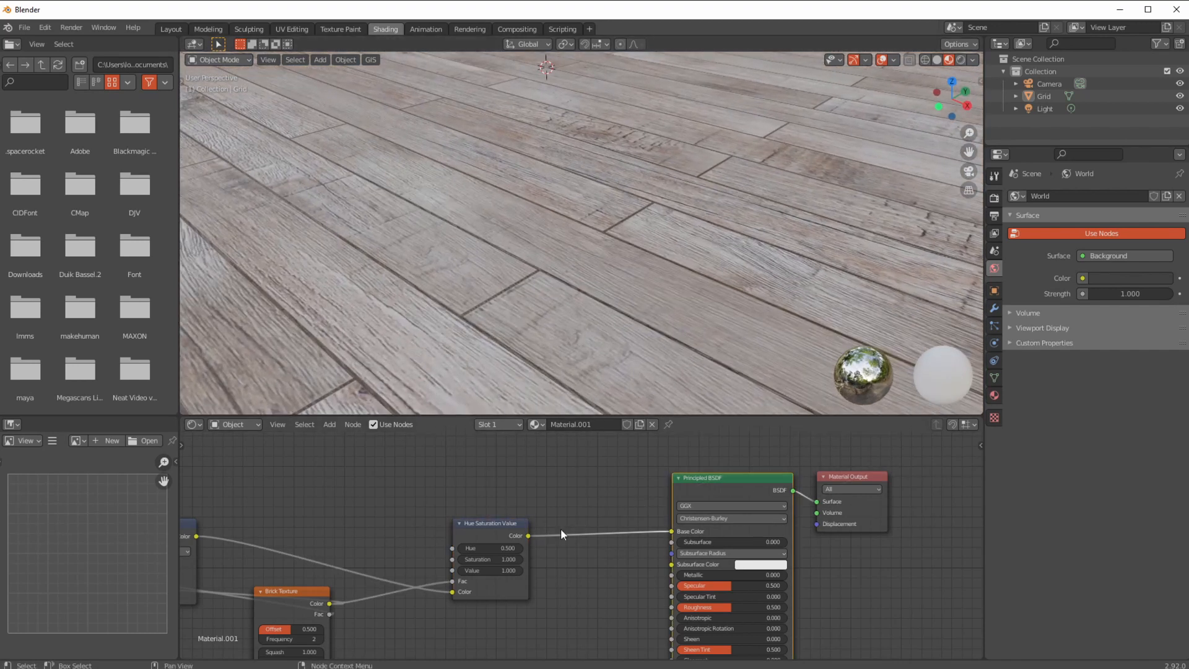
Set the second Hue Saturation Value node's Hue to 0.58, Saturation to 0.84 and Value to 0.44.
scroll(557, 527, up, 3)
drag(481, 514, 516, 504)
mouse_move(427, 356)
middle_down()
mouse_move(425, 340)
mouse_move(433, 360)
middle_up()
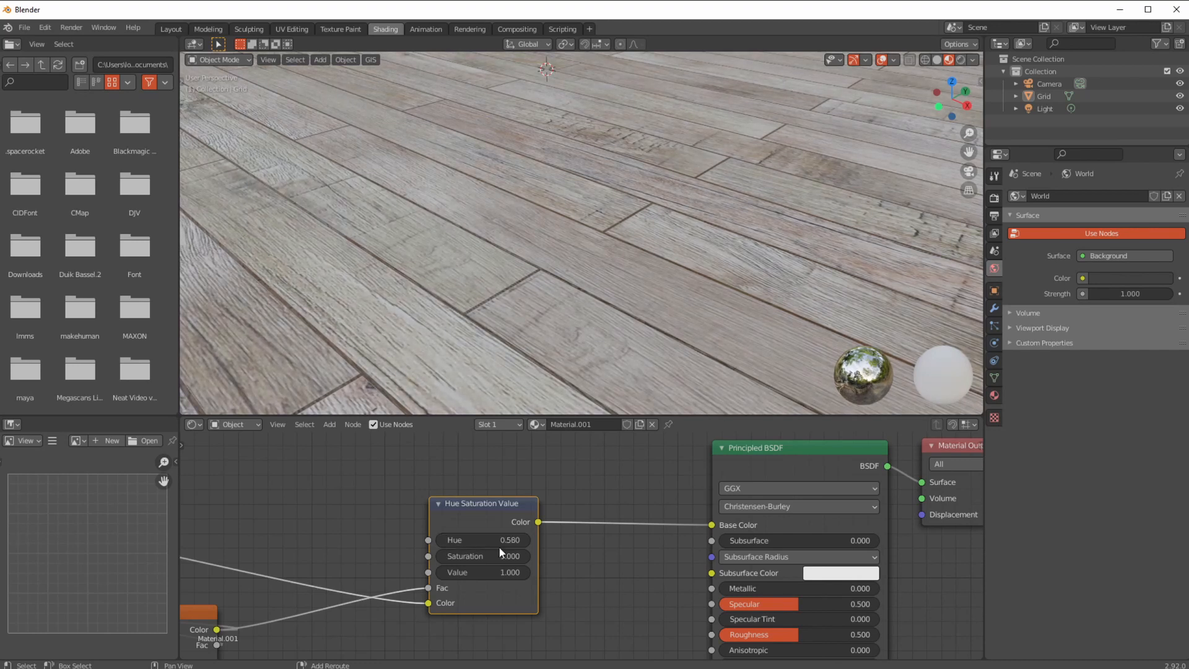
middle_drag(433, 348, 477, 405)
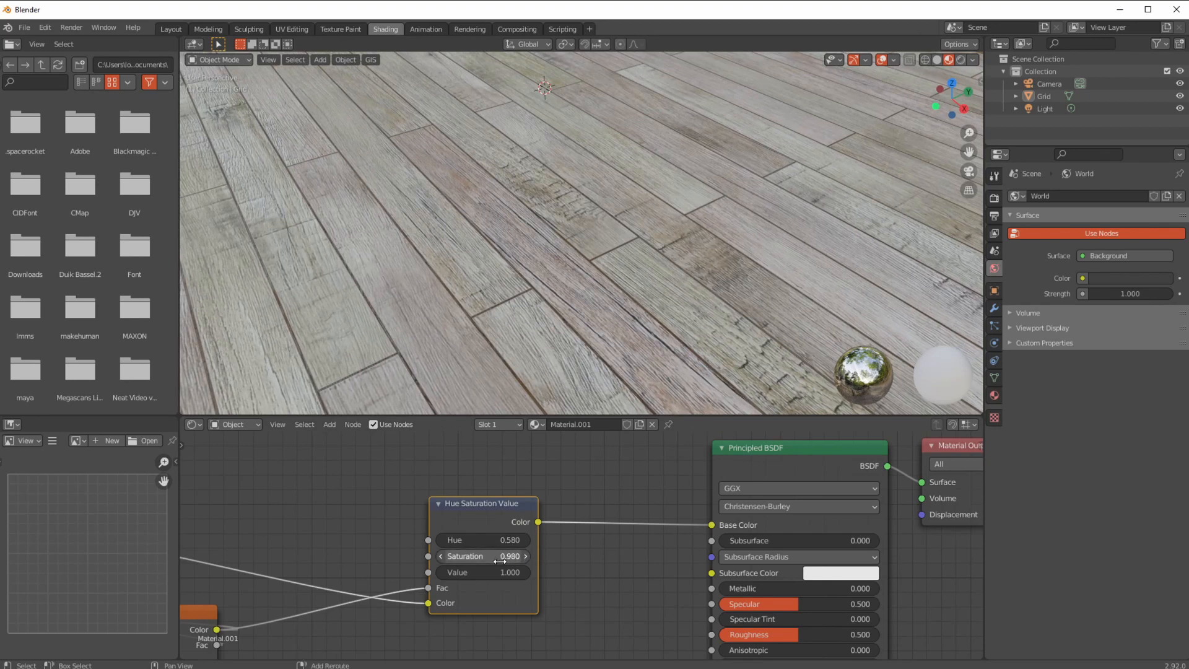
drag(491, 561, 492, 561)
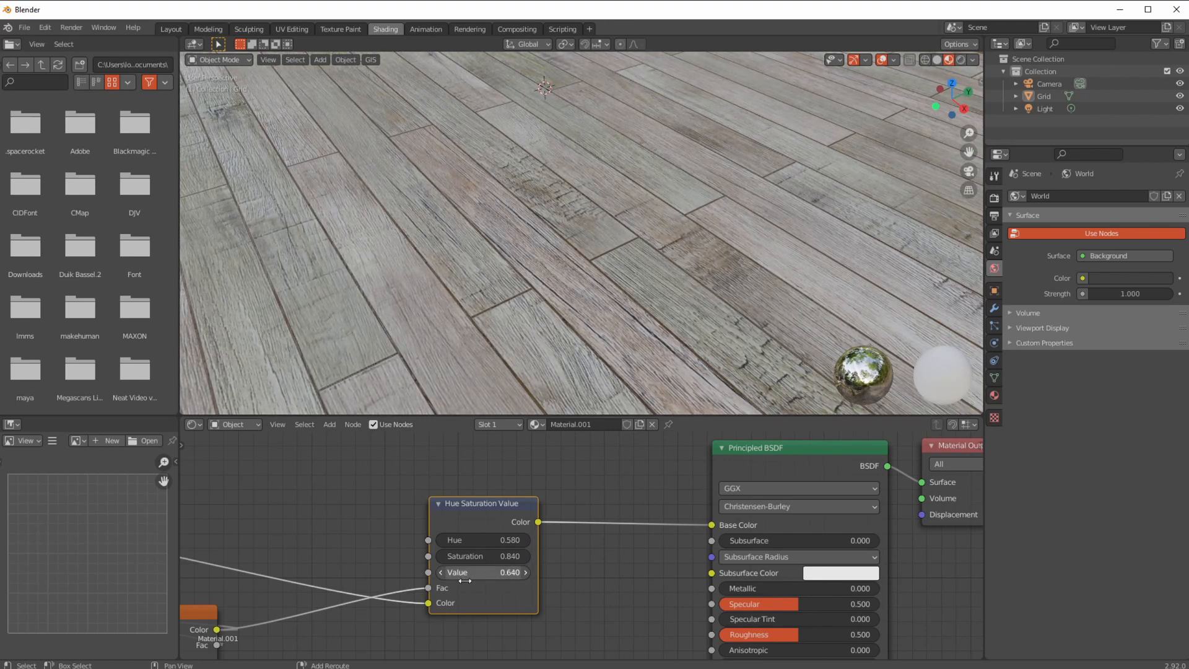
drag(458, 581, 402, 581)
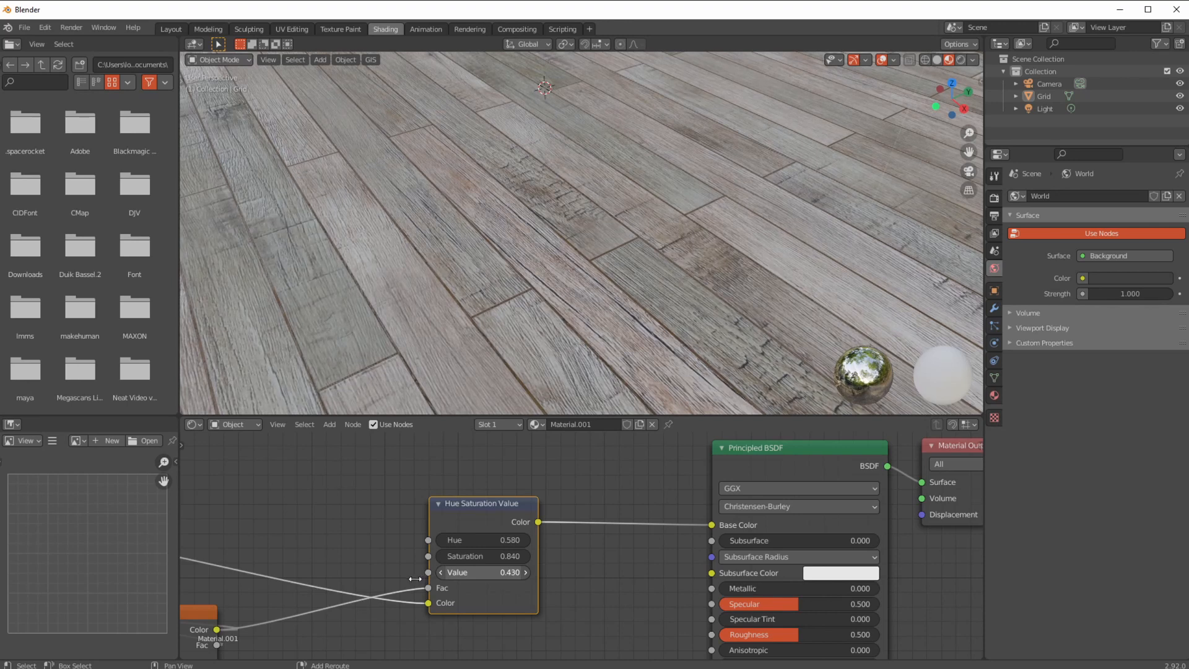
drag(415, 578, 416, 578)
Mute and unmute the second Hue Saturation Value node to compare the plank colour variation, leaving the node enabled.
middle_drag(473, 292, 467, 396)
middle_drag(486, 516, 623, 513)
key(m)
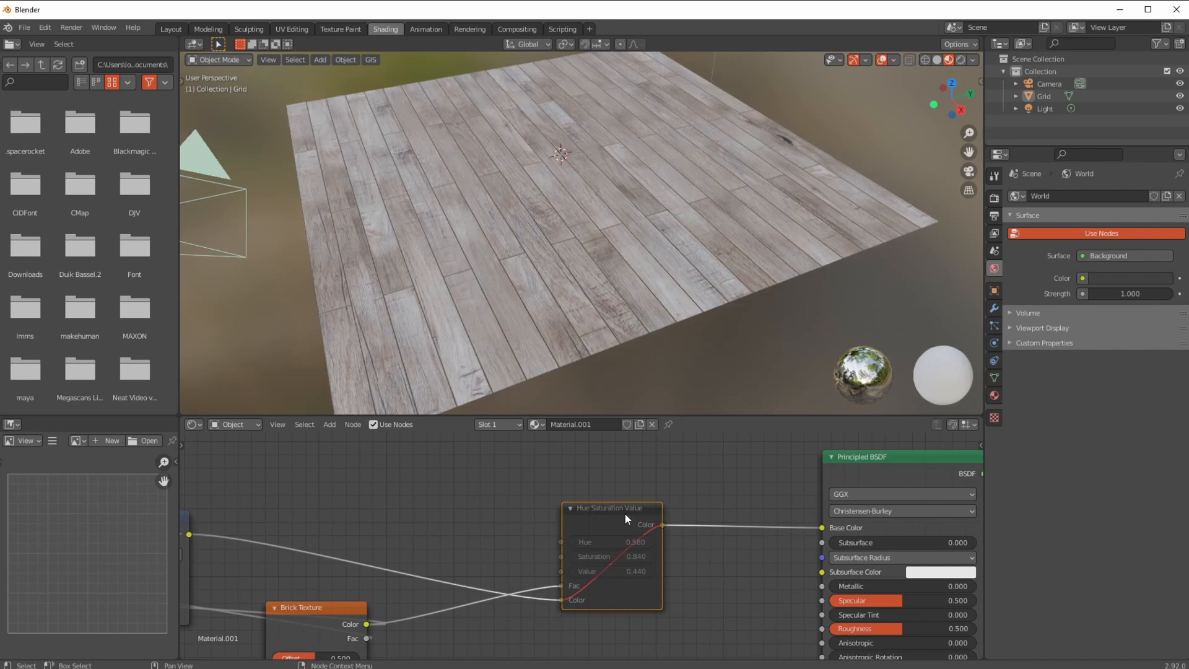
key(m)
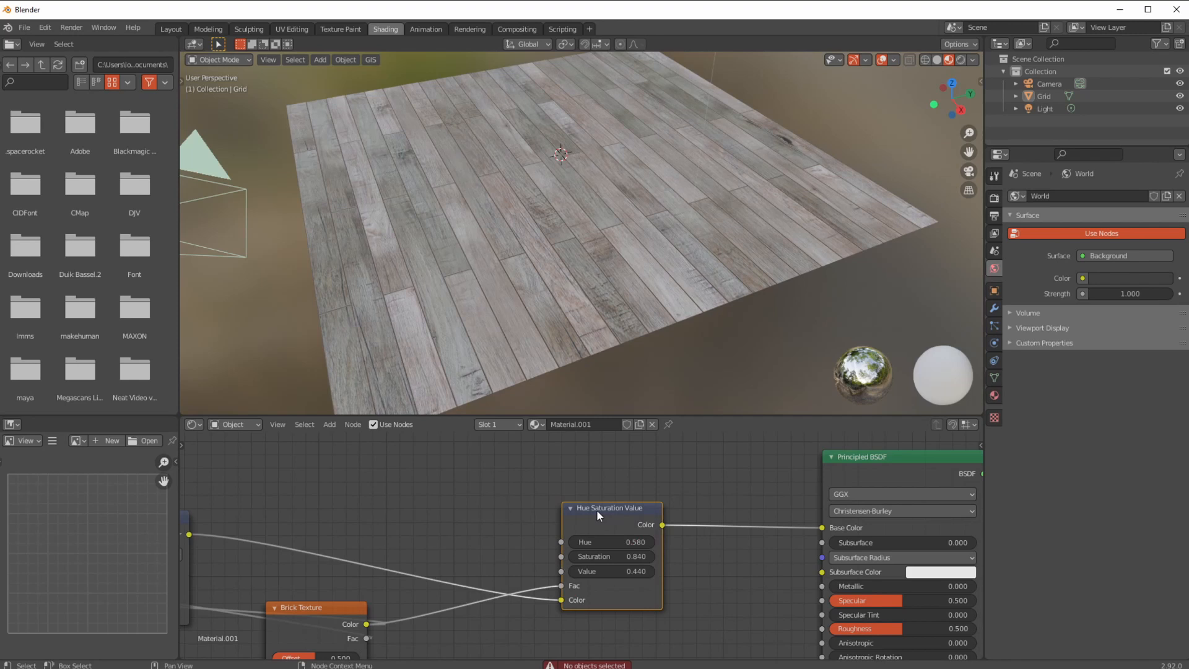
key(m)
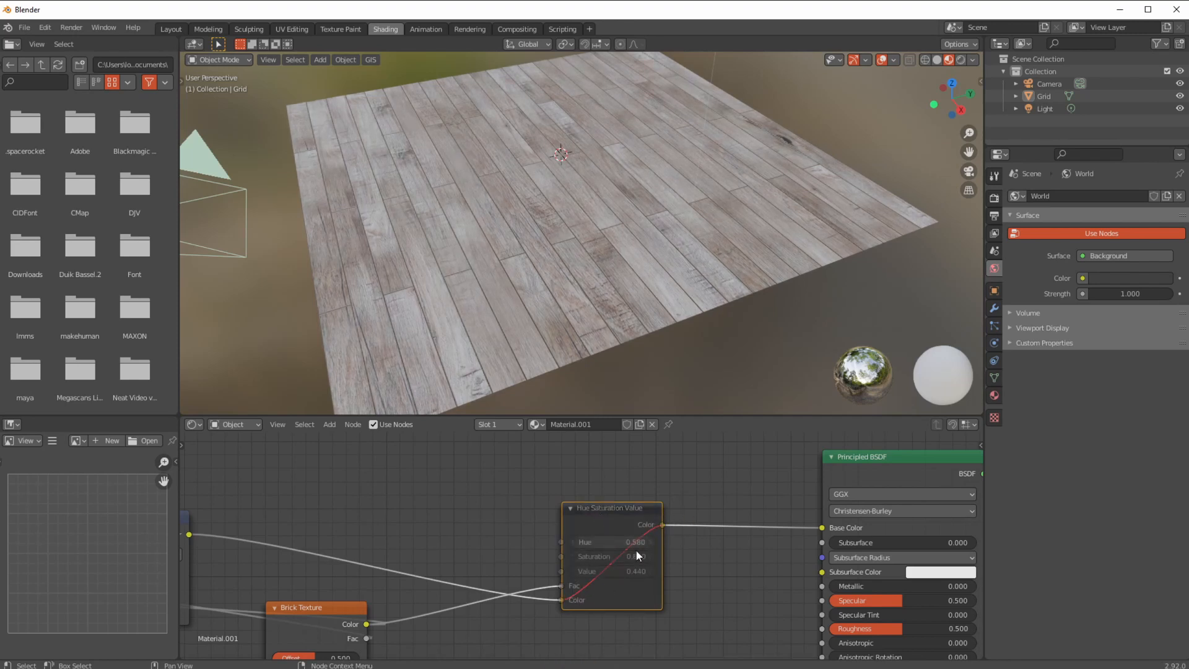
key(m)
key(m)
key(m)
middle_drag(437, 339, 480, 262)
Move the Material Output and Principled BSDF nodes further away and return the Brick Texture node to the start of the node chain.
ctrl+middle_drag(487, 551, 430, 567)
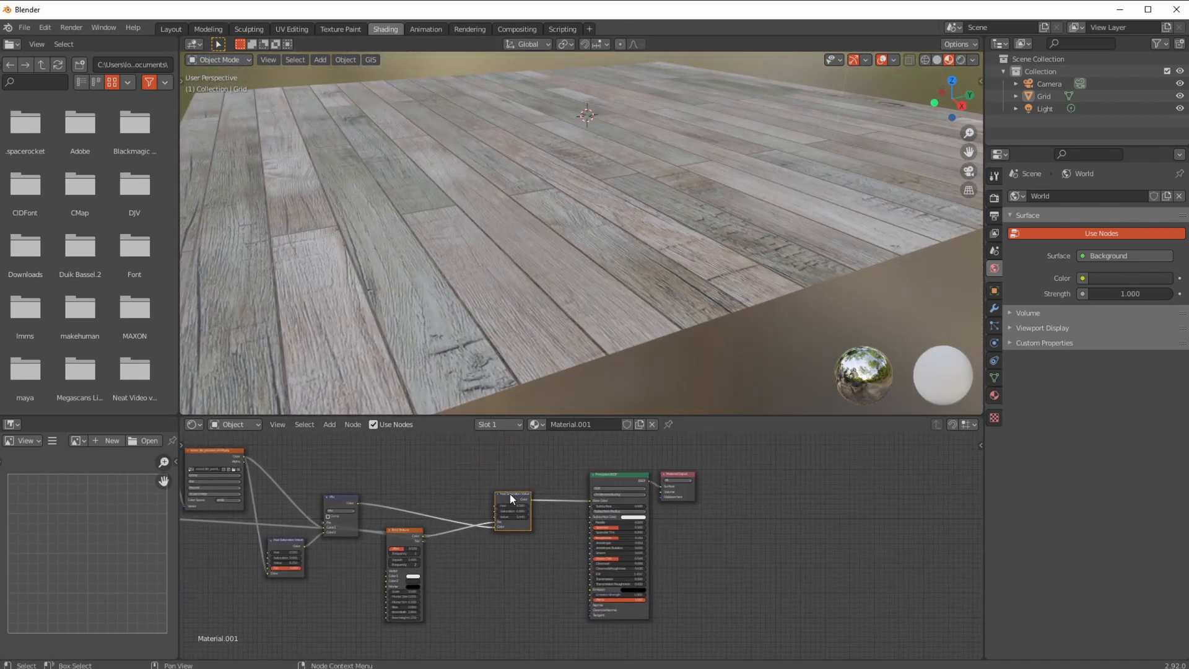
drag(673, 471, 739, 464)
drag(624, 476, 678, 470)
ctrl+middle_drag(534, 525, 714, 531)
ctrl+middle_drag(553, 567, 469, 540)
drag(527, 540, 259, 608)
ctrl+middle_drag(259, 607, 279, 644)
middle_drag(284, 596, 421, 566)
drag(450, 569, 312, 562)
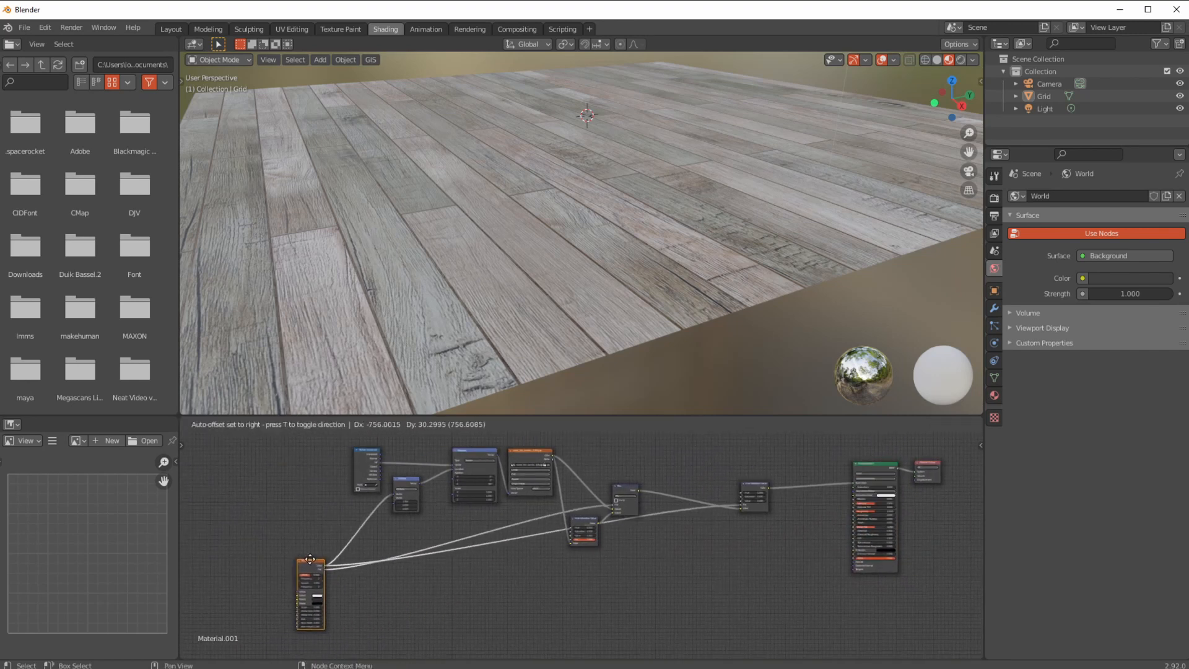
Rearrange the Mix, both Hue Saturation Value, wood image and Brick Texture nodes into a tidier layout.
drag(587, 520, 632, 450)
drag(569, 475, 600, 480)
drag(522, 457, 538, 488)
drag(313, 568, 260, 537)
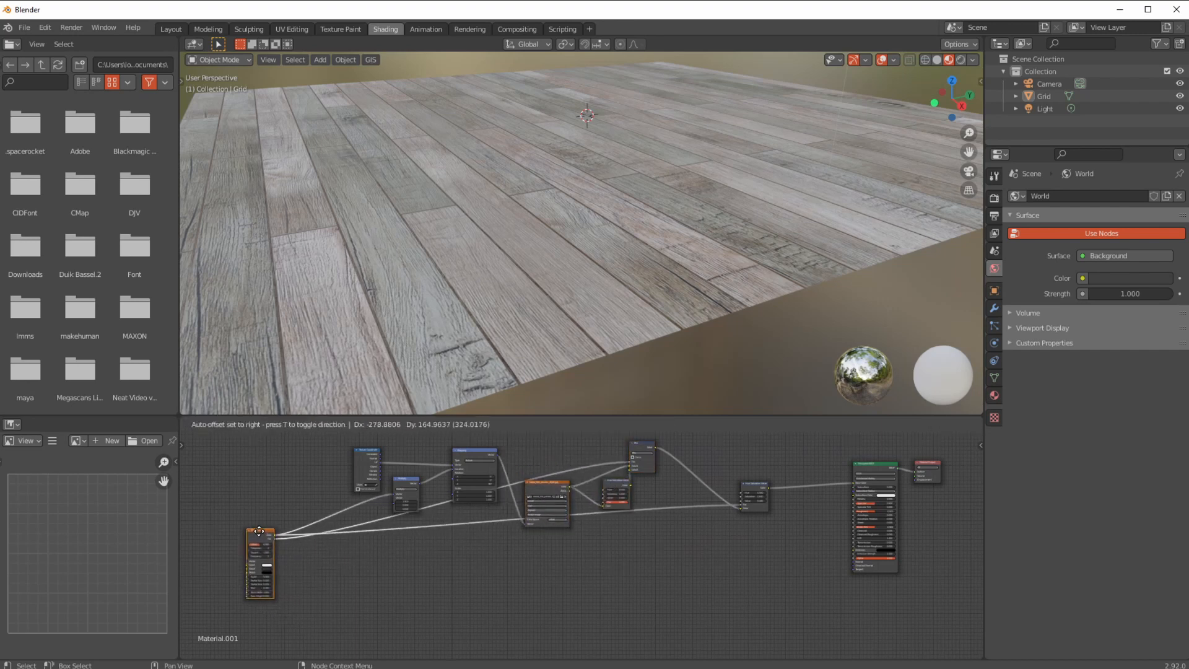
drag(766, 497, 688, 506)
Move the wood image texture node well below the colour nodes to free space for a new branch.
scroll(578, 557, down, 1)
scroll(578, 556, up, 2)
middle_drag(557, 525, 563, 575)
middle_drag(410, 391, 373, 366)
scroll(474, 583, down, 1)
middle_drag(474, 584, 418, 598)
ctrl+middle_drag(418, 598, 426, 638)
middle_drag(425, 601, 507, 537)
ctrl+middle_drag(447, 554, 444, 482)
middle_drag(444, 482, 436, 501)
drag(435, 484, 464, 570)
ctrl+middle_drag(464, 571, 399, 522)
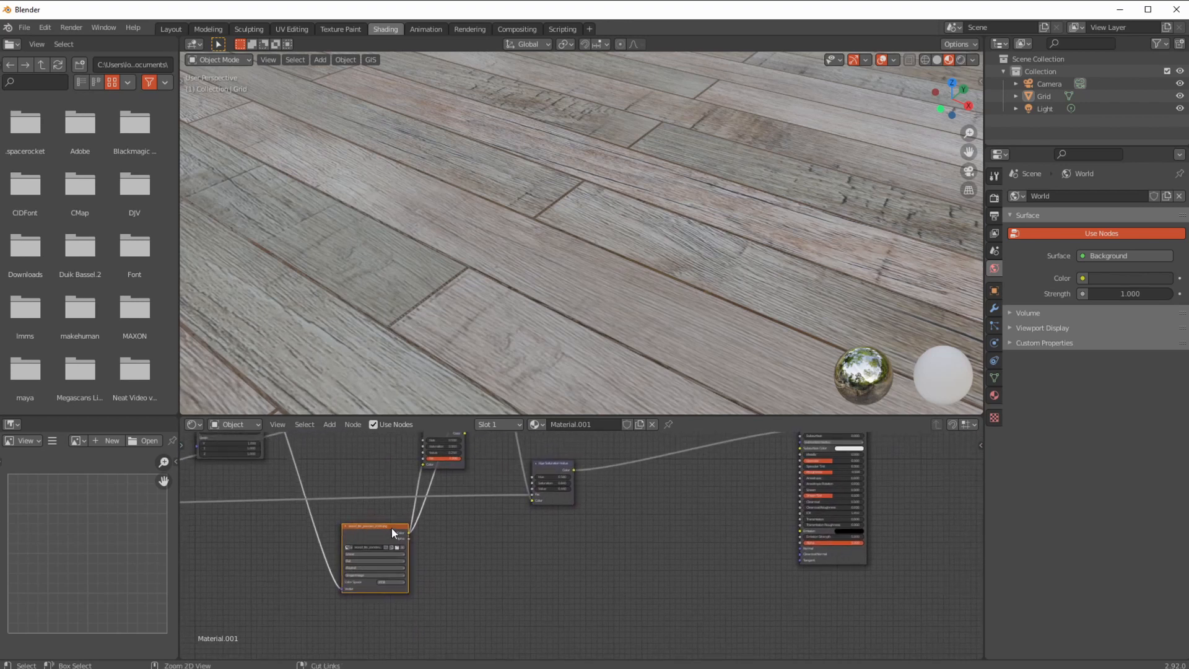
Preview the wood image texture alone on the floor, then switch the output back to the Principled BSDF.
drag(409, 532, 531, 500)
middle_drag(515, 302, 474, 316)
middle_drag(679, 461, 665, 501)
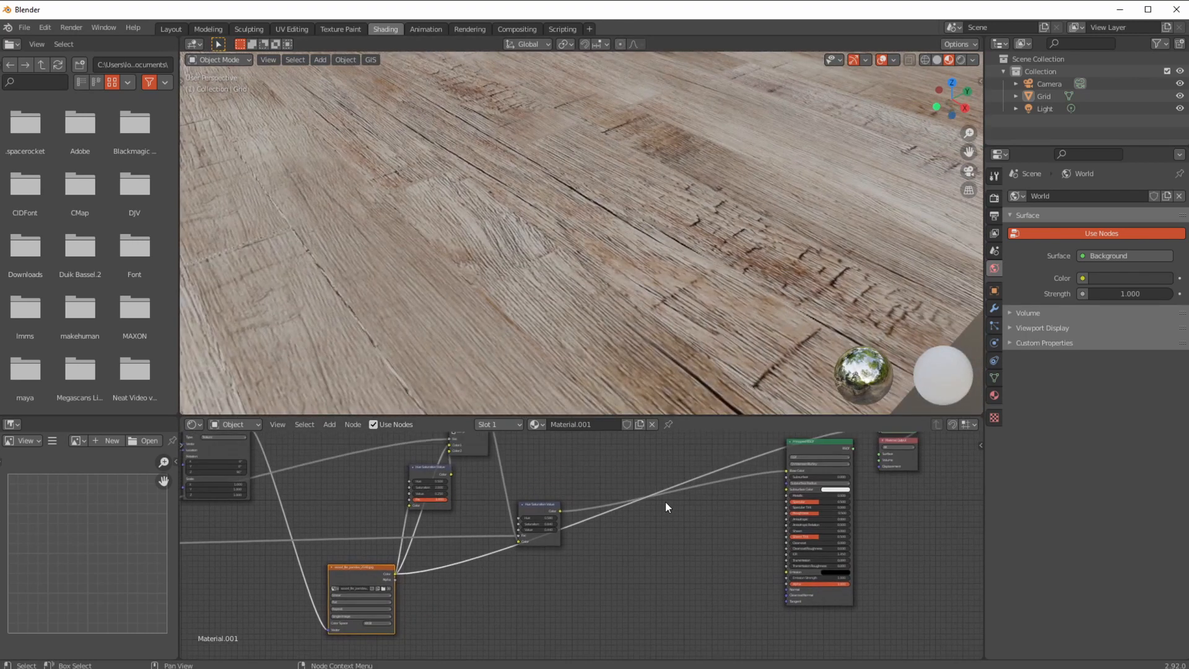
ctrl+shift+click(805, 438)
middle_drag(451, 384, 434, 328)
Add a ColorRamp node beside the wood image node and connect the image's Color to its Fac.
middle_drag(522, 615, 522, 497)
click(329, 424)
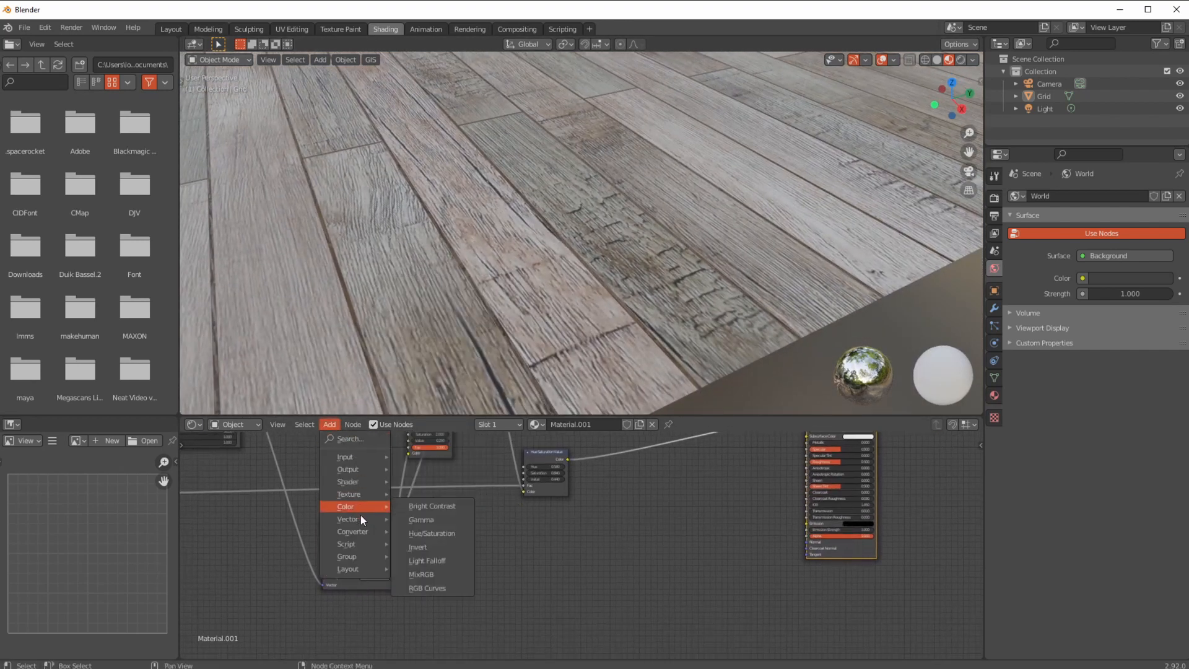
mouse_move(359, 532)
click(415, 369)
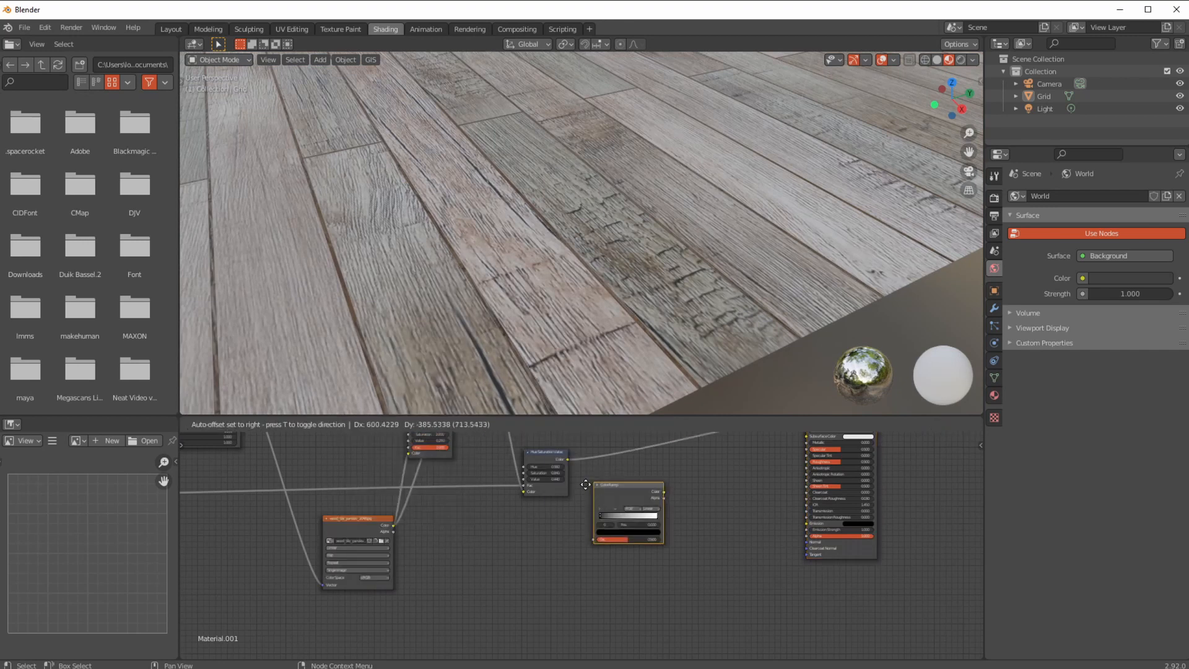
click(577, 519)
drag(399, 530, 597, 571)
Preview the ColorRamp's output on the floor and examine its greyscale wood grain detail up close.
ctrl+shift+click(622, 518)
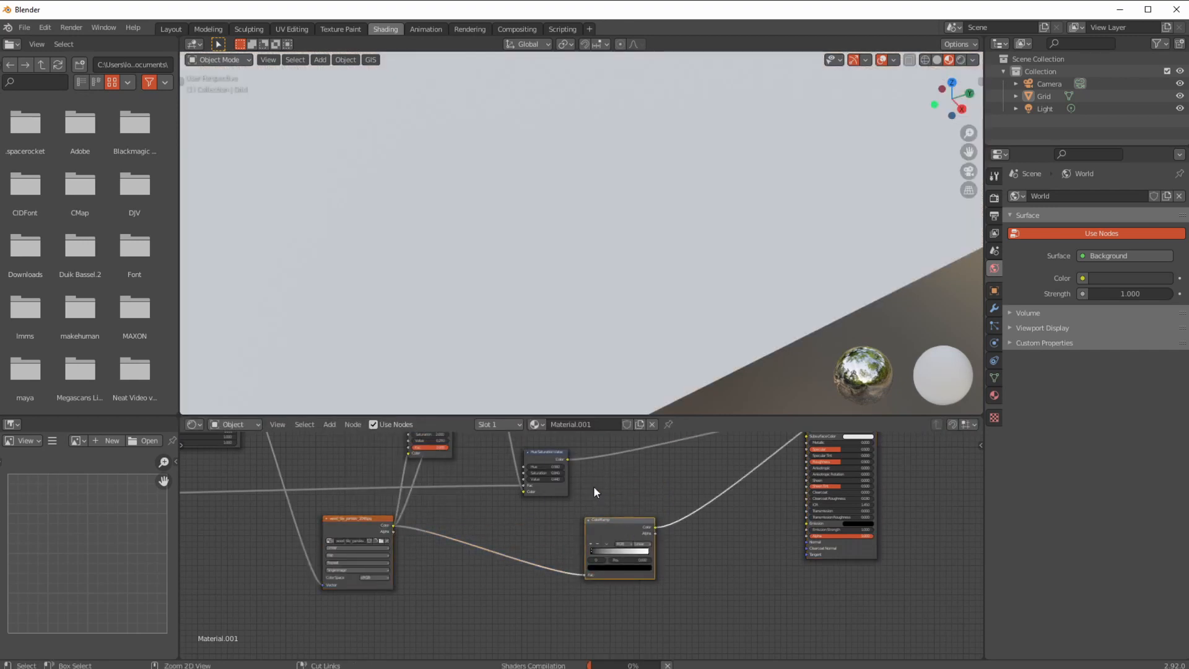
middle_drag(468, 276, 430, 309)
scroll(446, 301, up, 3)
scroll(423, 289, up, 3)
scroll(426, 291, down, 2)
scroll(434, 317, down, 2)
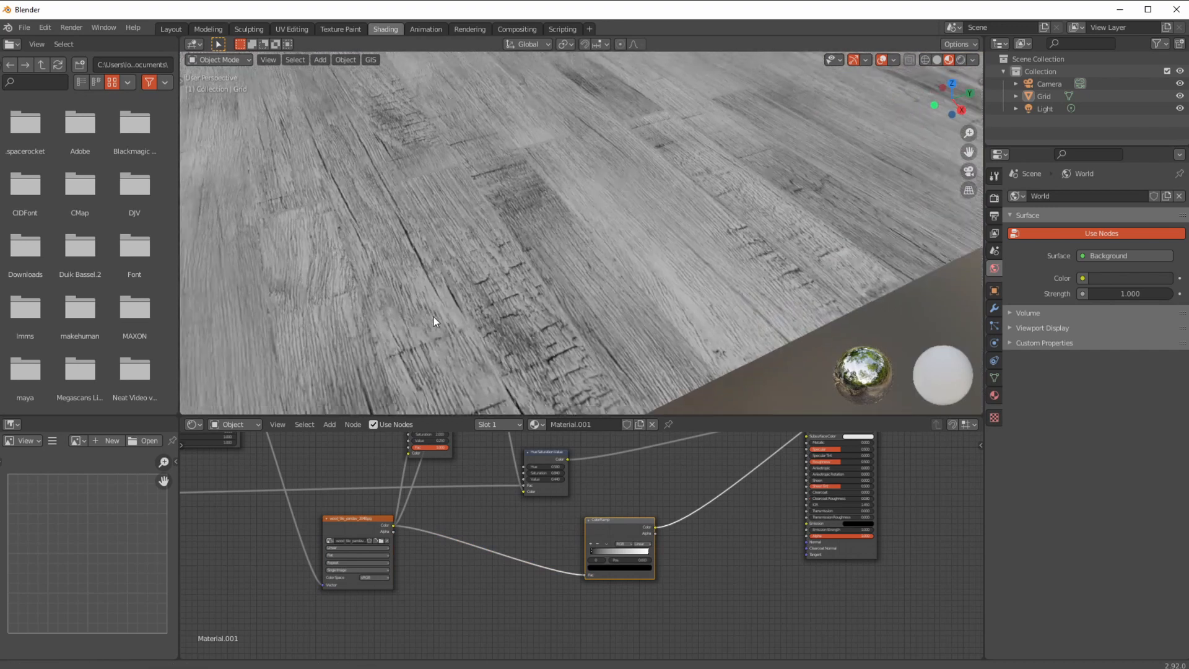
Space out the wood image and ColorRamp nodes and insert a MixRGB node on the ColorRamp's Color output link.
drag(363, 517, 335, 517)
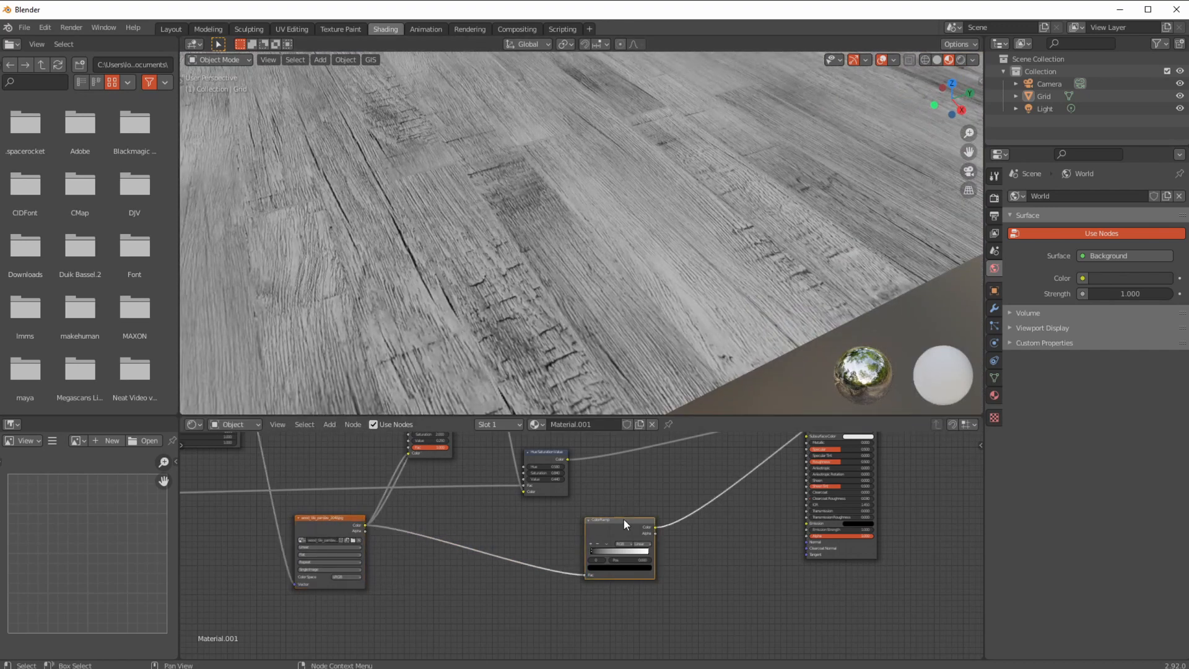
drag(623, 519, 573, 525)
click(330, 424)
mouse_move(355, 507)
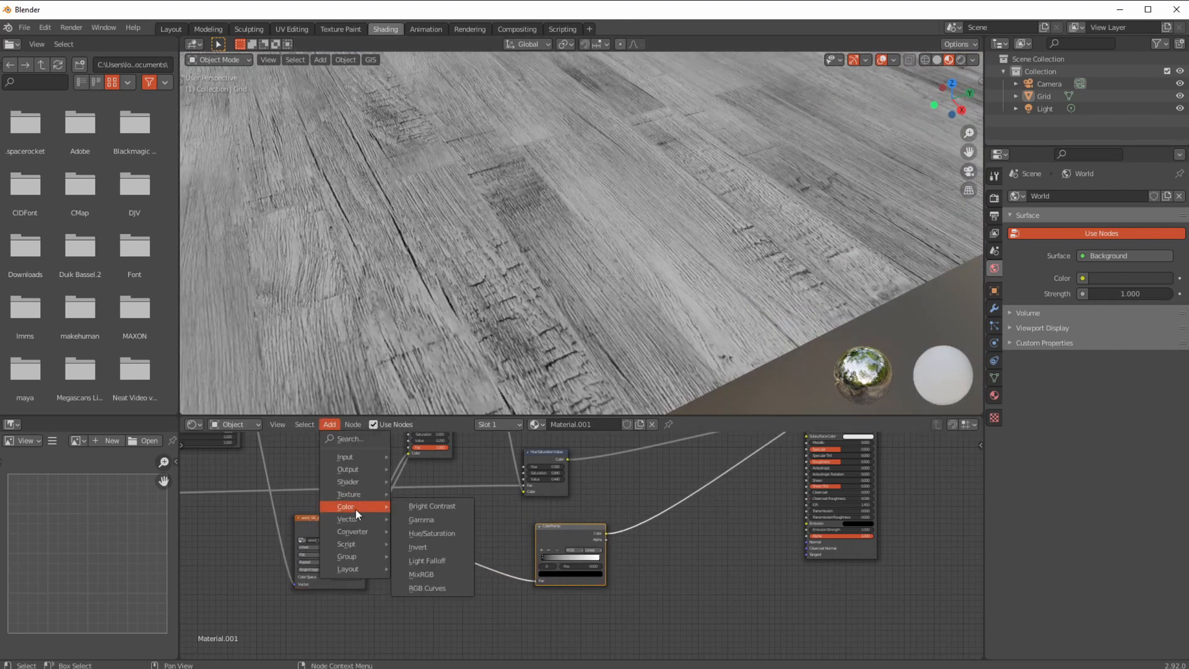
click(433, 574)
click(649, 520)
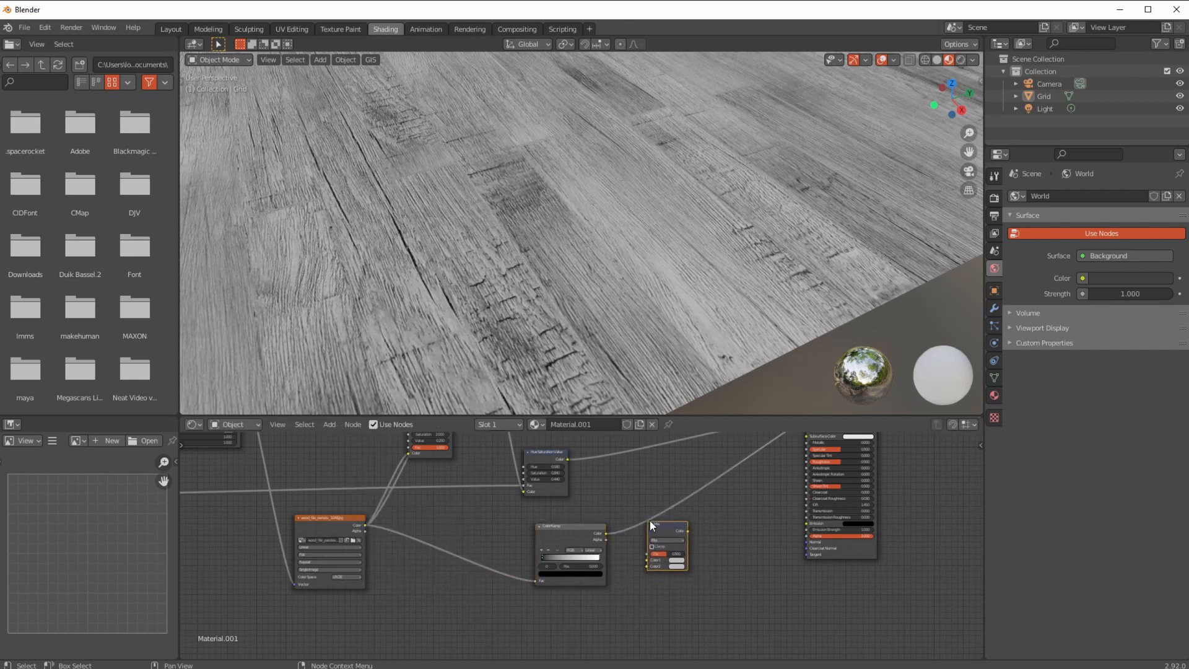
mouse_move(665, 525)
mouse_down()
mouse_move(676, 537)
mouse_move(659, 517)
mouse_up()
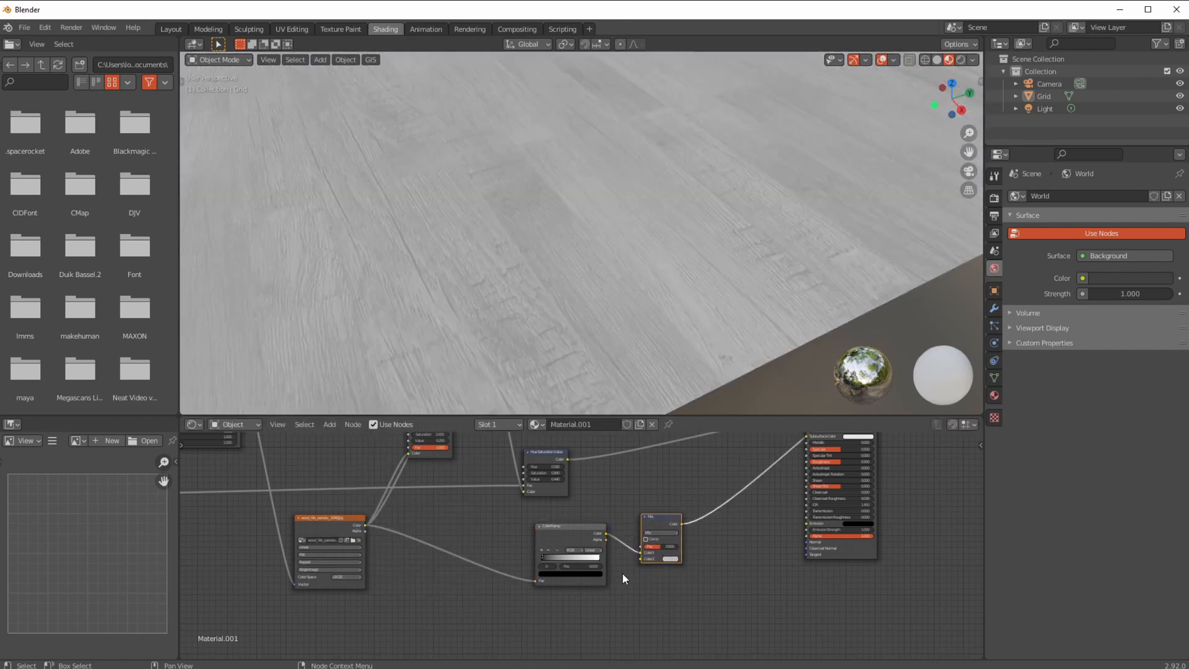
Set the new Mix node's Color2 to black.
scroll(557, 592, down, 2)
middle_drag(553, 596, 559, 579)
click(666, 541)
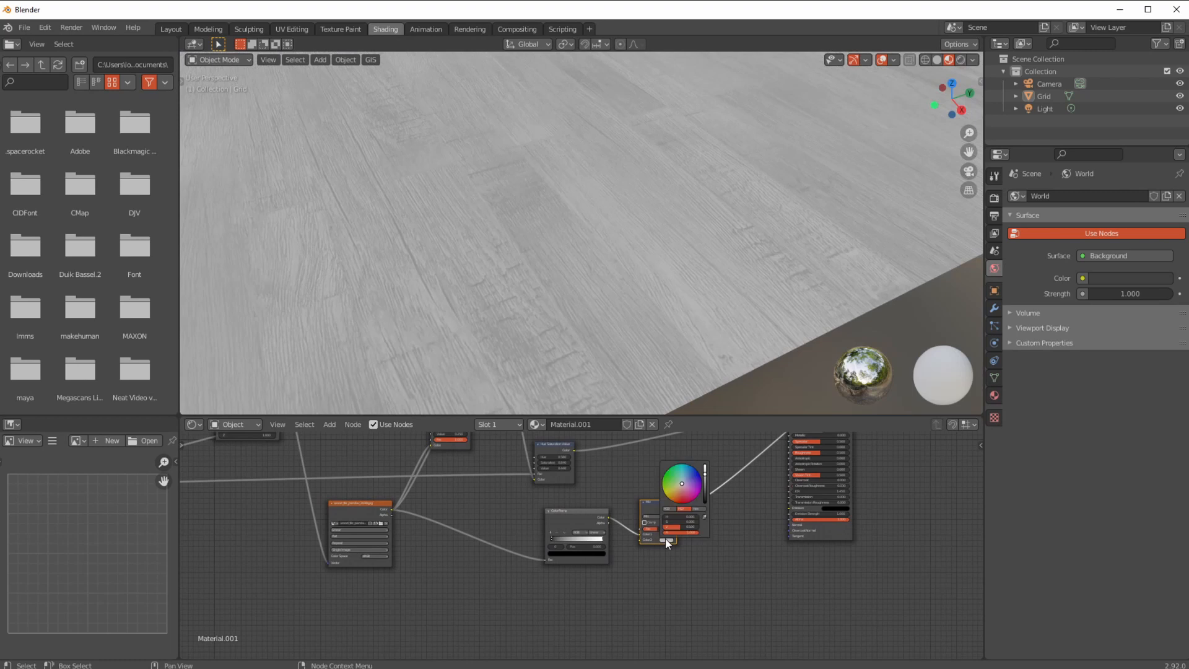
drag(706, 491, 707, 506)
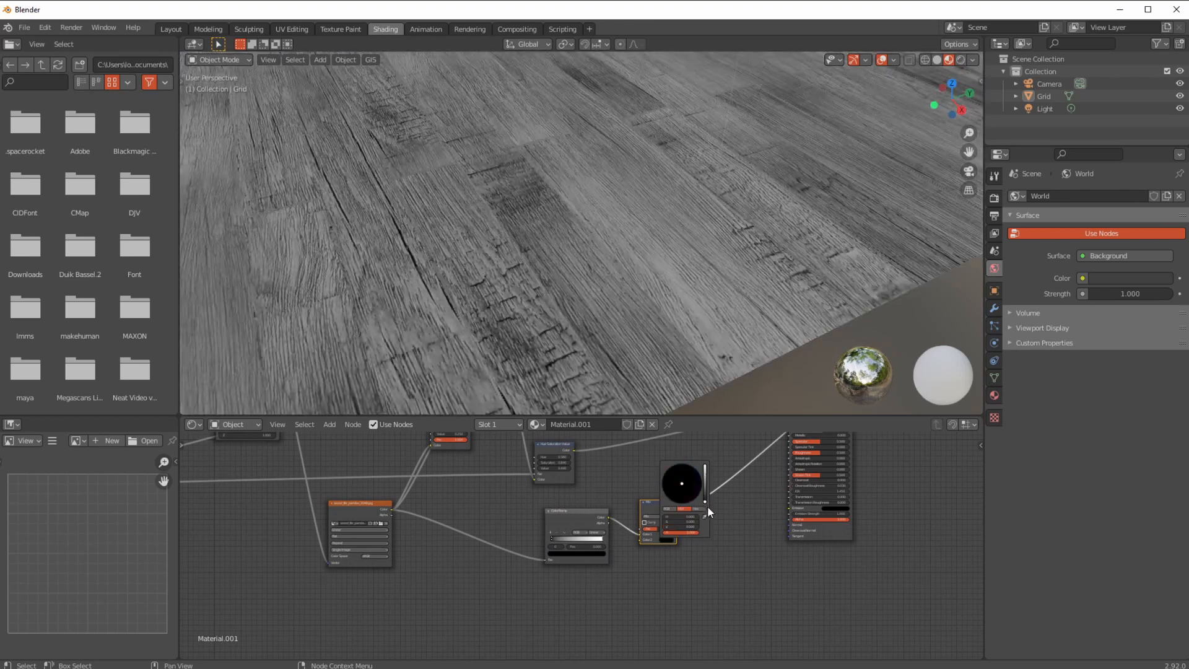
Shift the ColorRamp node slightly and connect the Brick Texture's Fac output to the new Mix node's Fac input.
scroll(548, 522, down, 1)
drag(565, 509, 541, 512)
middle_drag(496, 566, 501, 608)
middle_drag(315, 594, 467, 621)
middle_drag(393, 608, 625, 569)
middle_drag(521, 590, 358, 554)
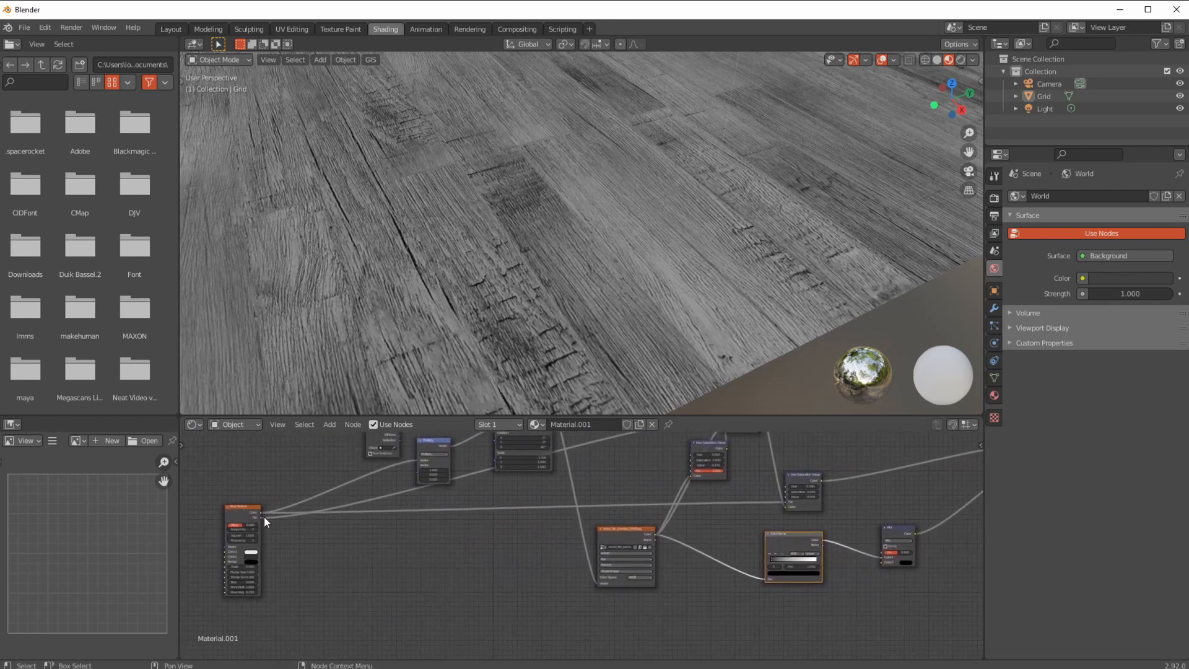
drag(261, 518, 883, 551)
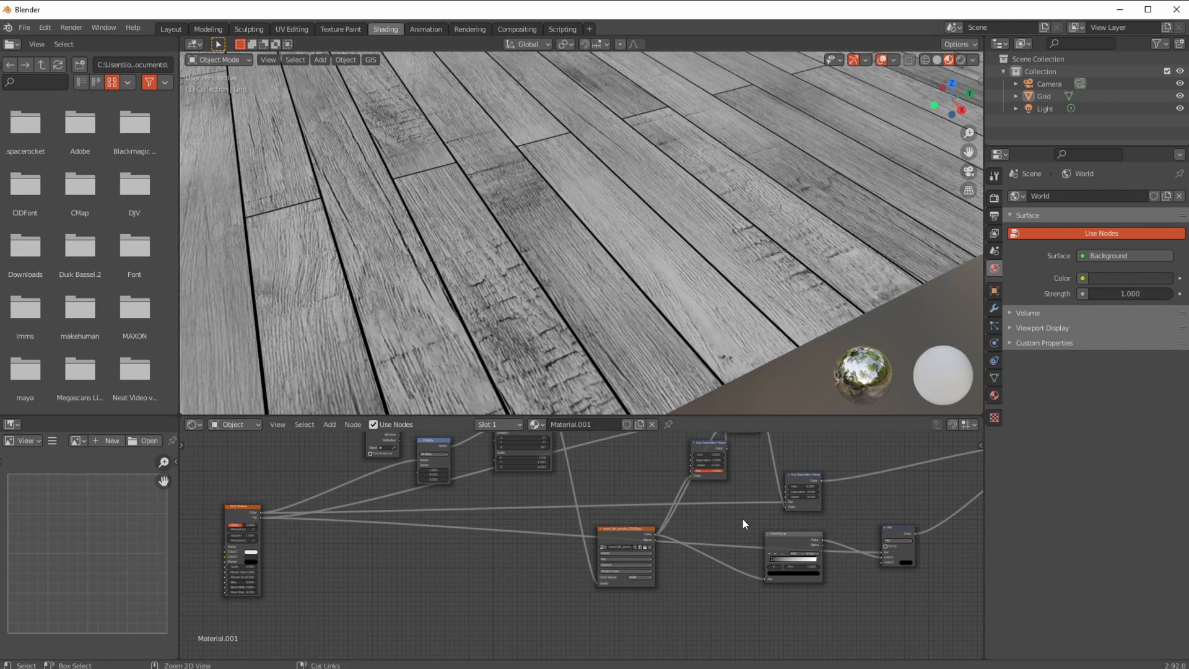
Move the ColorRamp node closer to the wood image node and place the Mix node close beside the ColorRamp.
middle_drag(690, 528, 370, 569)
scroll(439, 538, up, 5)
middle_drag(438, 537, 588, 442)
drag(615, 493, 515, 494)
drag(614, 496, 524, 496)
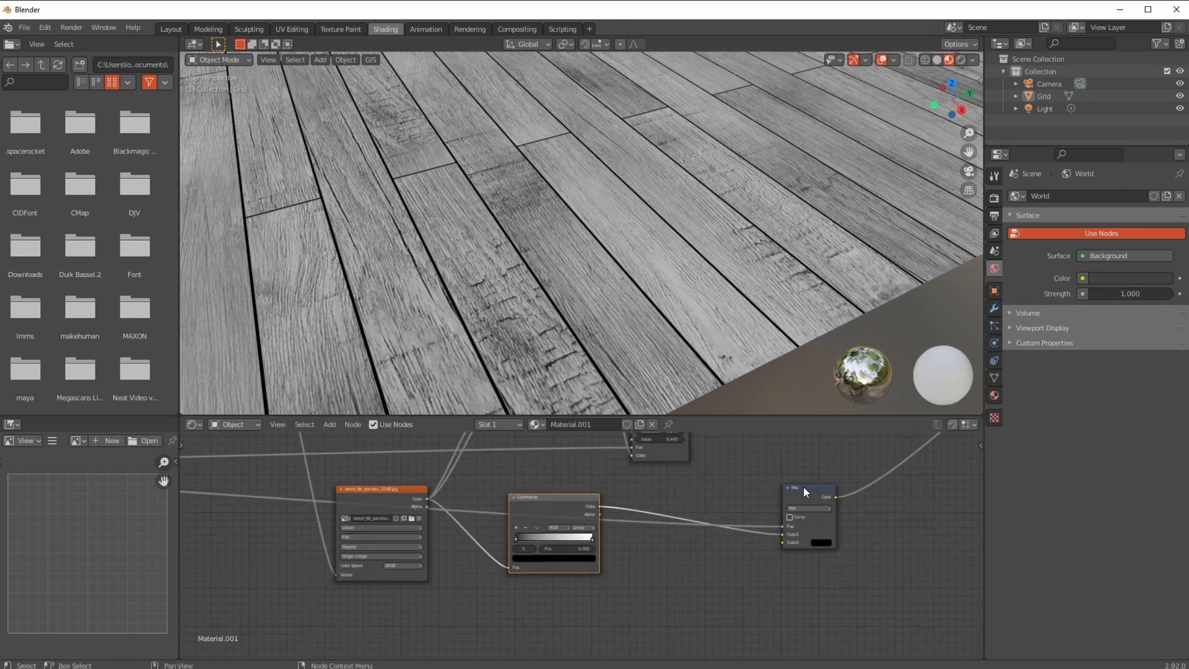
drag(804, 488, 667, 521)
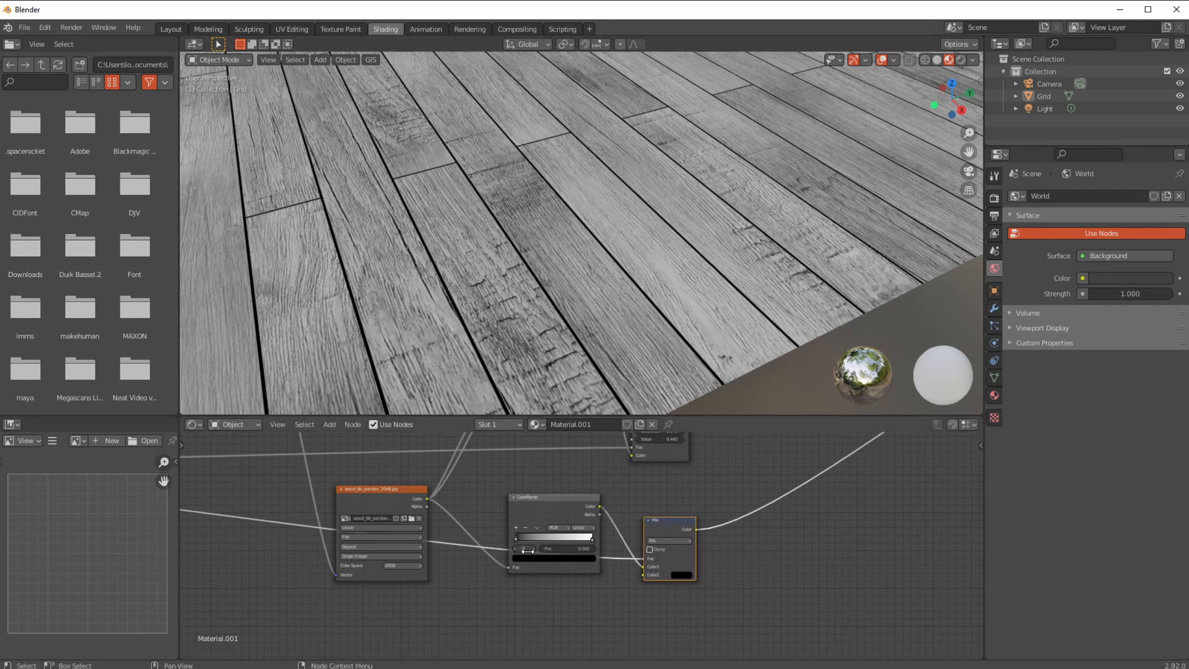
Switch the floor's material output back to the Principled BSDF.
scroll(681, 515, down, 3)
shift+middle_drag(799, 461, 627, 534)
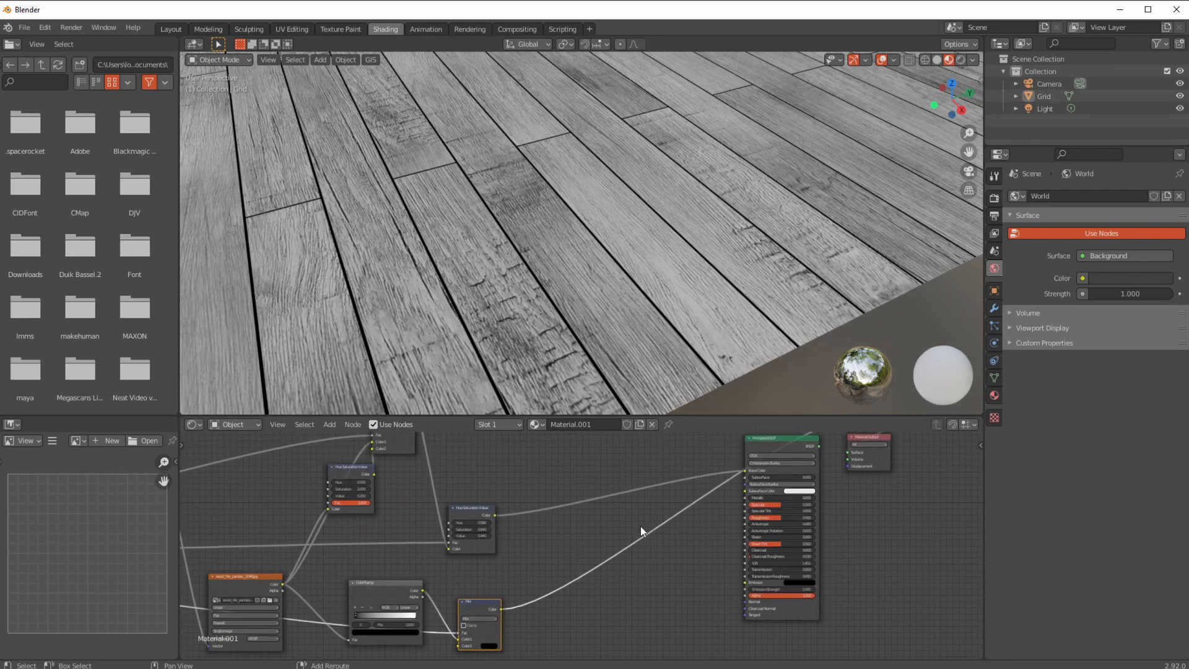
click(763, 440)
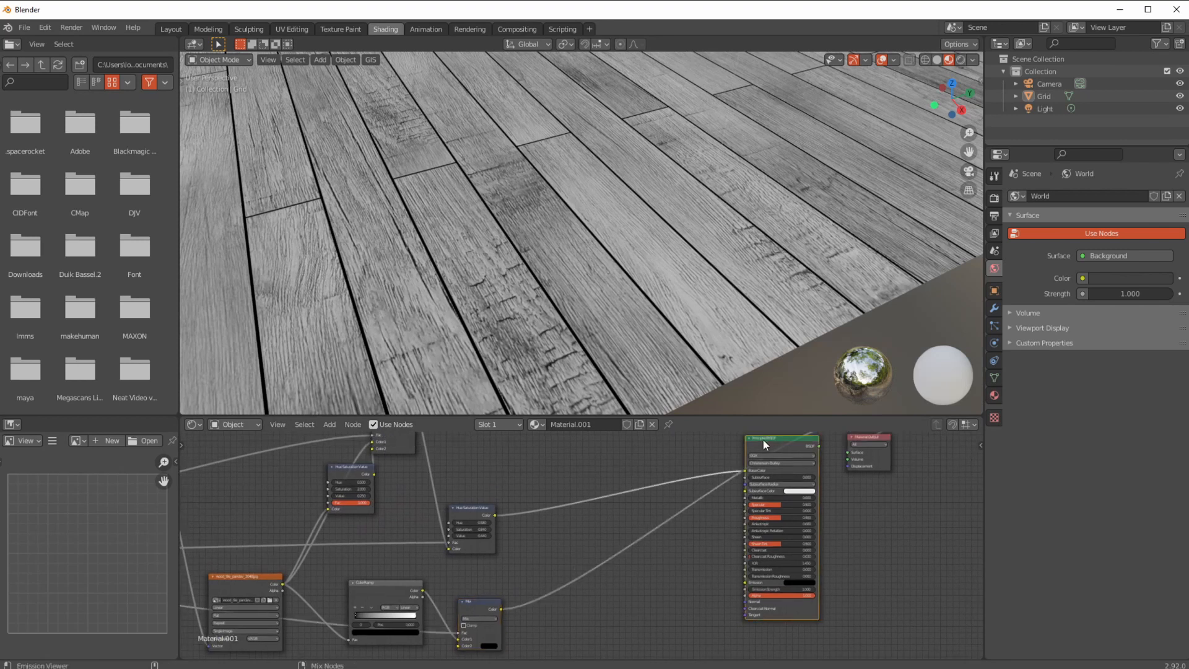
ctrl+shift+click(765, 441)
Add a Bump node after the Mix node, feeding the Mix Color into Height and its Normal into the Principled BSDF's Normal.
scroll(589, 540, up, 1)
middle_drag(589, 540, 541, 483)
drag(431, 551, 602, 529)
ctrl+middle_drag(593, 536, 497, 478)
middle_drag(493, 585, 405, 658)
ctrl+middle_drag(445, 608, 348, 559)
click(329, 424)
mouse_move(352, 518)
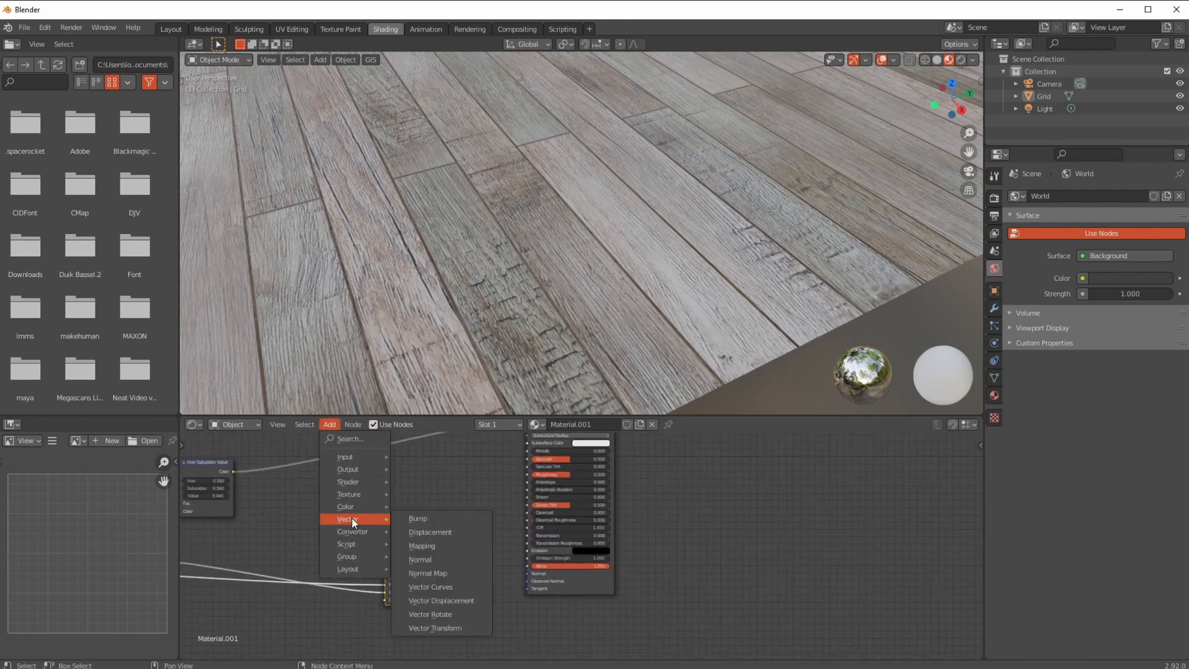
click(418, 517)
click(459, 555)
ctrl+middle_drag(460, 555, 392, 556)
middle_drag(392, 556, 372, 554)
drag(405, 550, 512, 568)
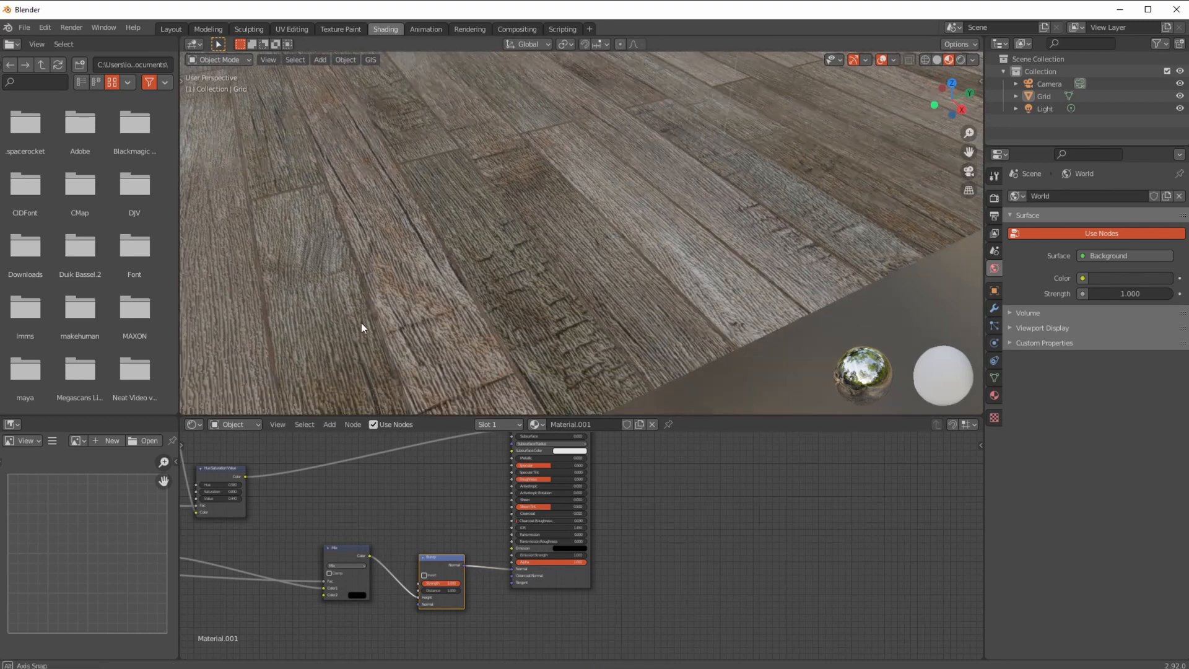
Set the Bump node's Strength to 0.1 and check the relief on the planks.
middle_drag(372, 276, 418, 330)
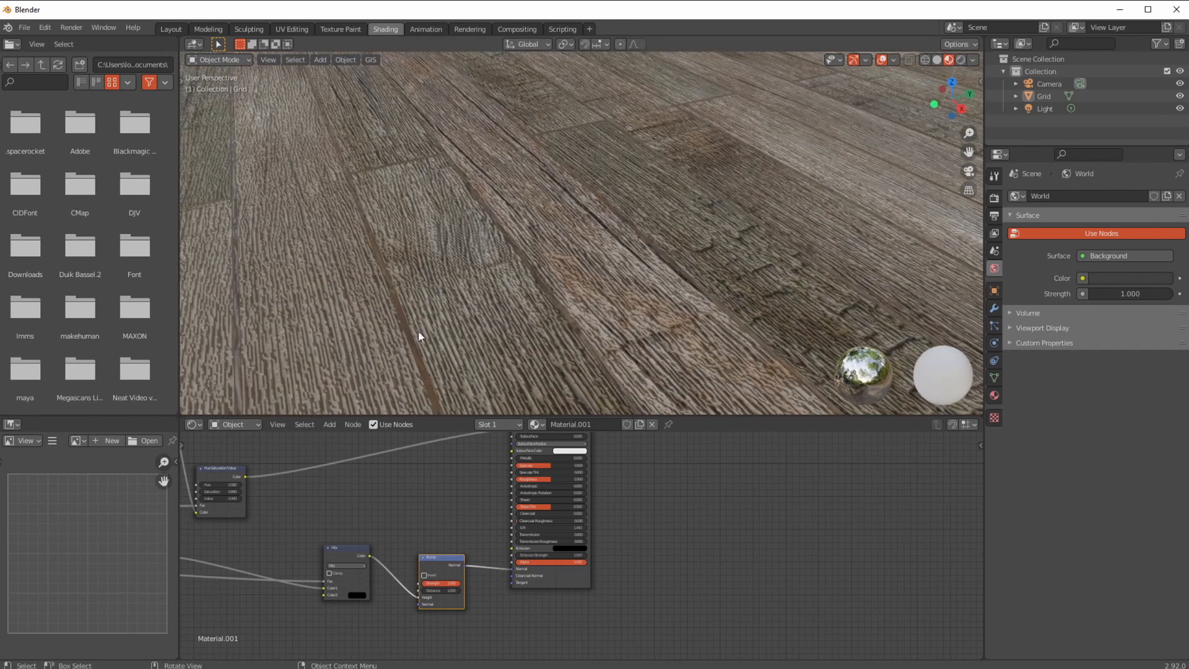
ctrl+middle_drag(445, 583, 535, 612)
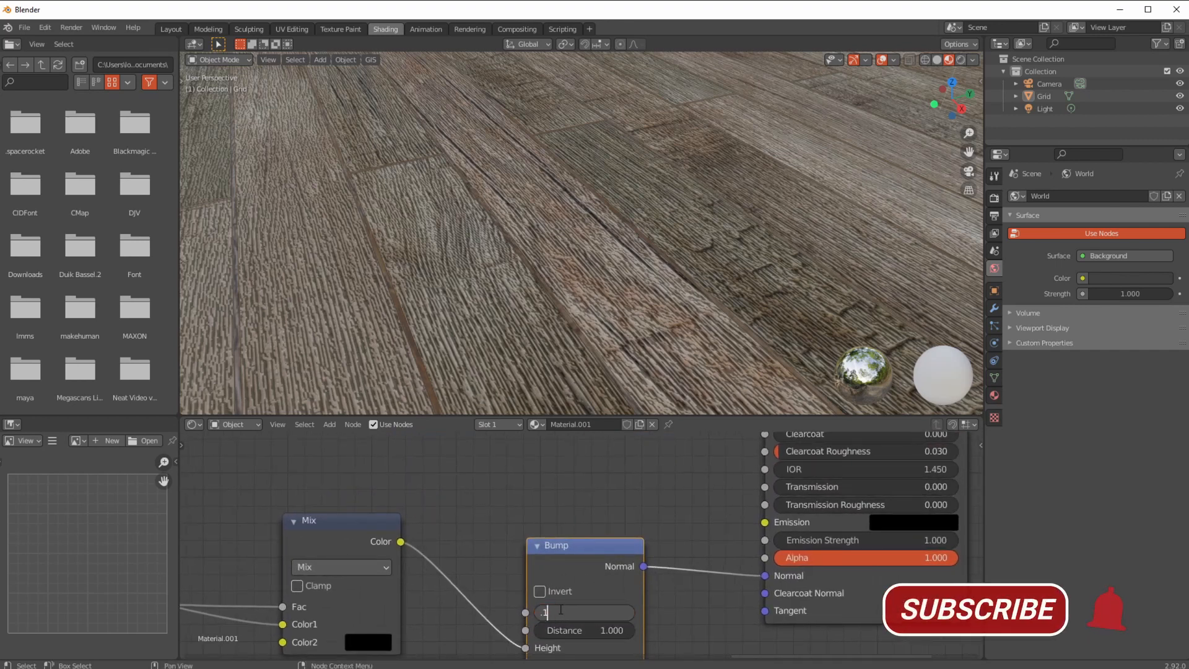
key(Return)
middle_drag(448, 314, 449, 271)
scroll(447, 311, up, 4)
scroll(442, 308, down, 8)
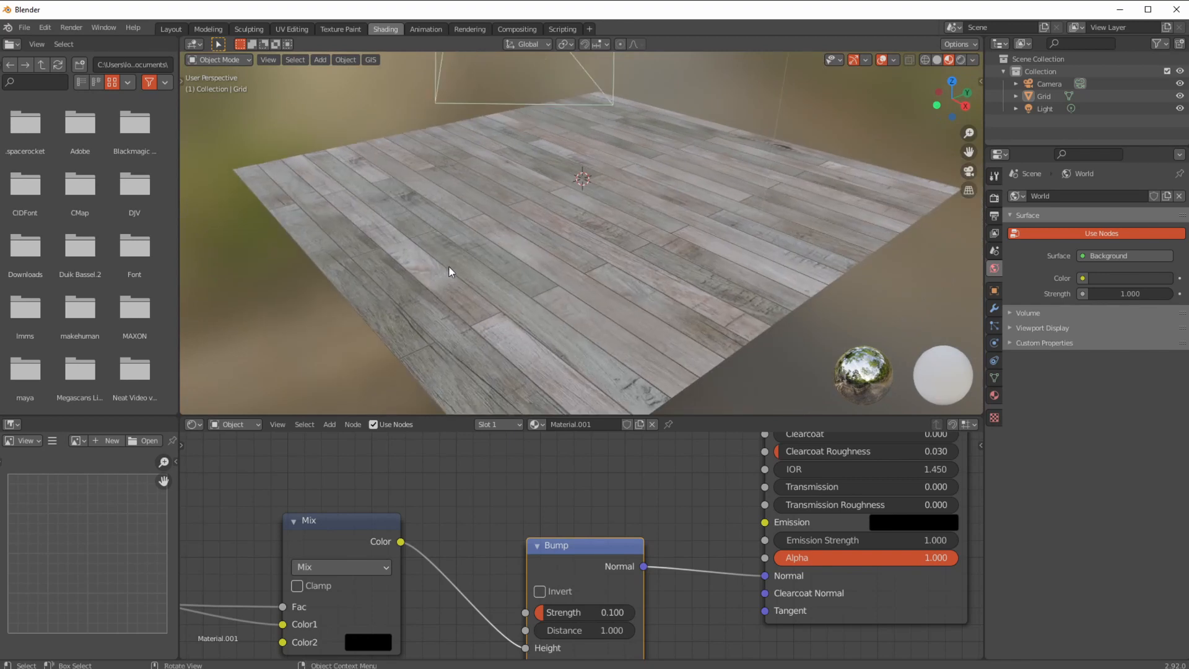
Switch the viewport to rendered shading and view the floor under the scene light.
middle_drag(466, 316, 801, 65)
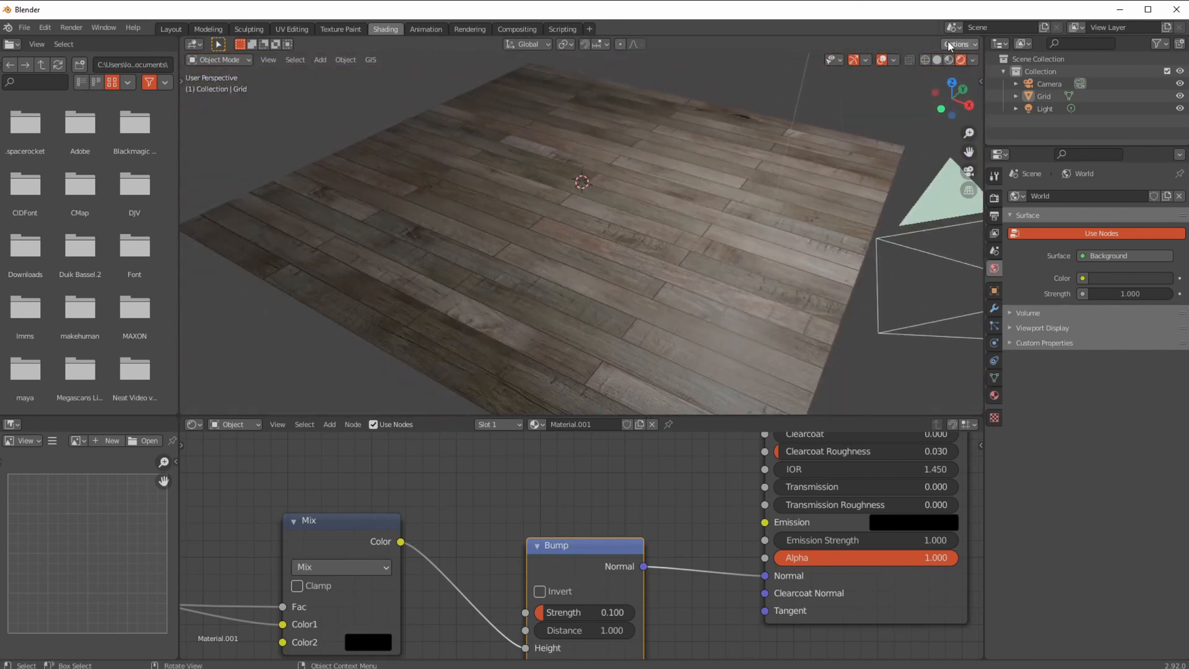
click(972, 60)
mouse_move(569, 321)
middle_down()
mouse_move(444, 310)
mouse_move(463, 308)
middle_up()
scroll(533, 497, down, 8)
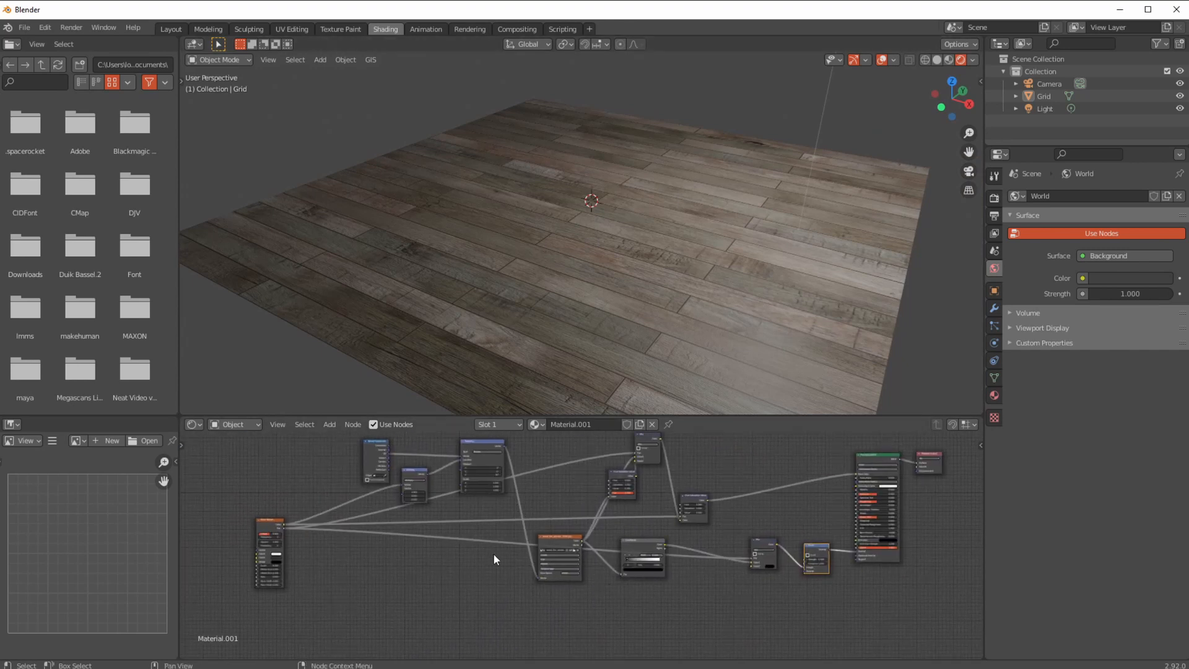
Reposition the Brick Texture node and add linked Texture Coordinate and Mapping nodes to its Vector input.
drag(269, 520, 322, 520)
scroll(351, 521, up, 4)
middle_drag(361, 525, 508, 607)
ctrl+middle_drag(495, 509, 569, 435)
middle_drag(545, 492, 574, 534)
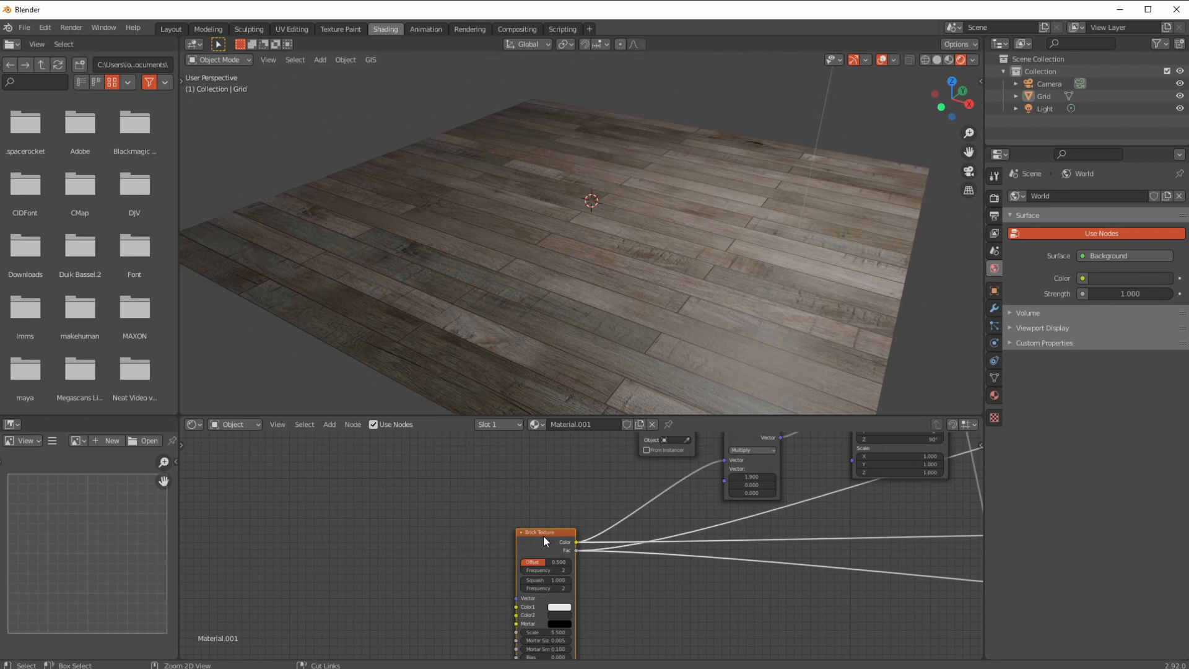
key(ctrl+t)
middle_drag(456, 532, 372, 473)
Examine the whole plank floor from a distance and close up in the rendered view.
middle_drag(531, 244, 496, 322)
scroll(507, 542, up, 2)
scroll(547, 343, down, 4)
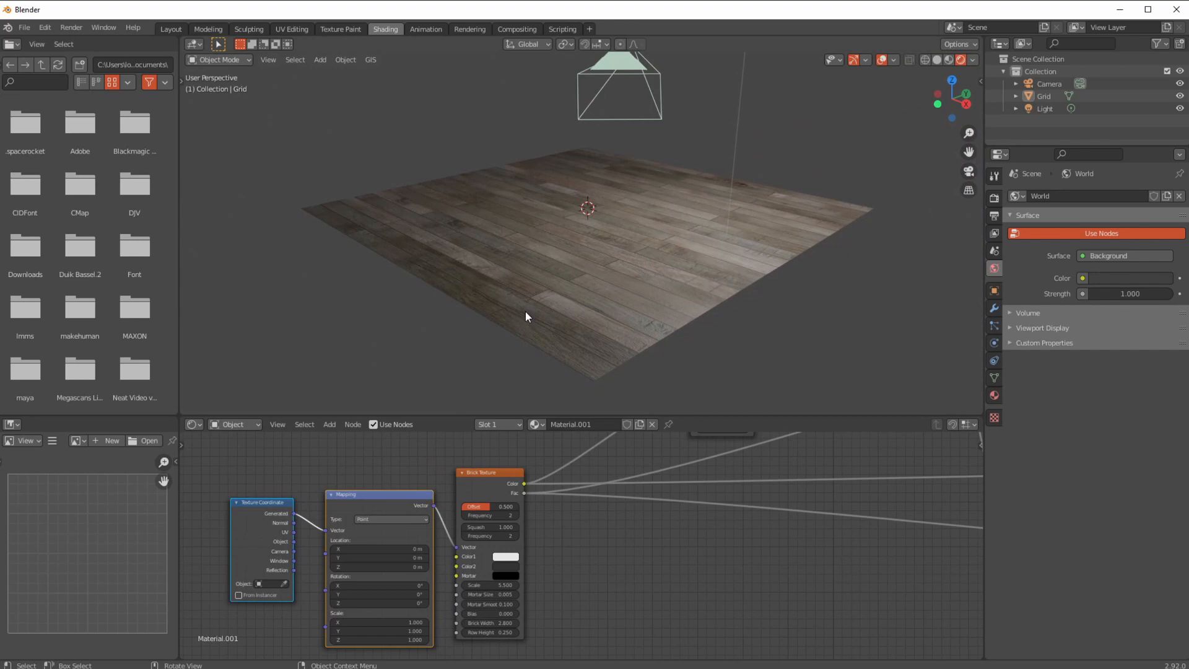
click(541, 337)
scroll(483, 335, down, 2)
middle_drag(496, 334, 532, 343)
scroll(557, 263, up, 5)
middle_drag(555, 257, 544, 308)
scroll(460, 545, up, 1)
Set the Brick Texture's Brick Width to 4.300 and increase its Scale to make the planks smaller.
scroll(459, 545, up, 2)
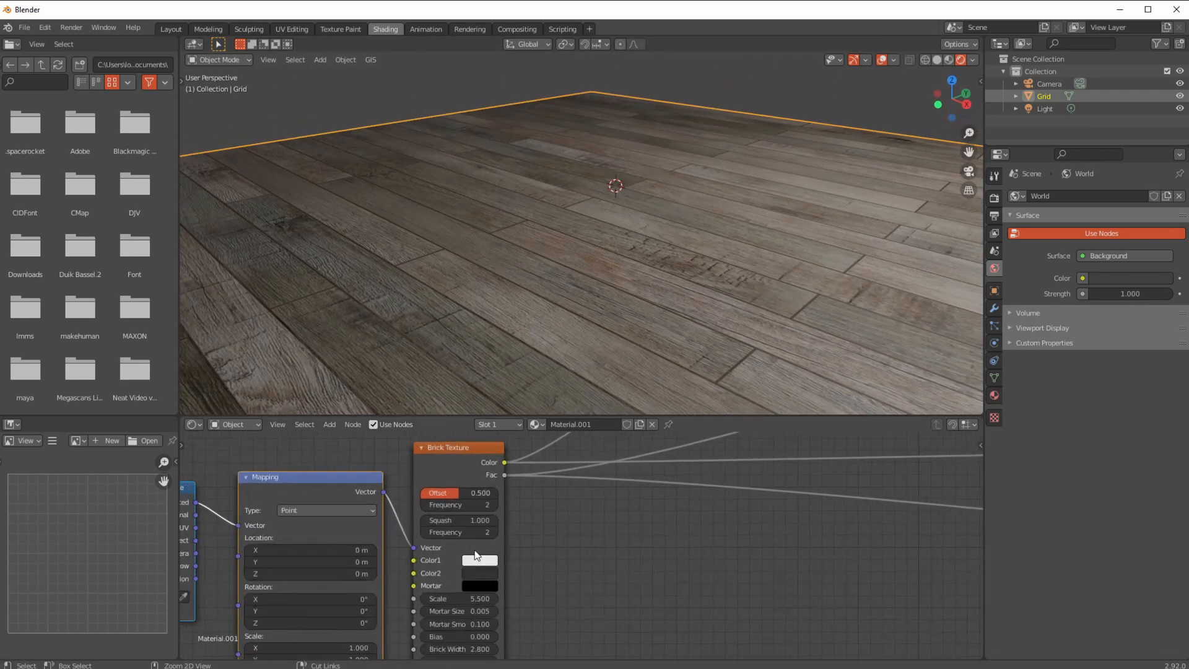
scroll(519, 568, up, 1)
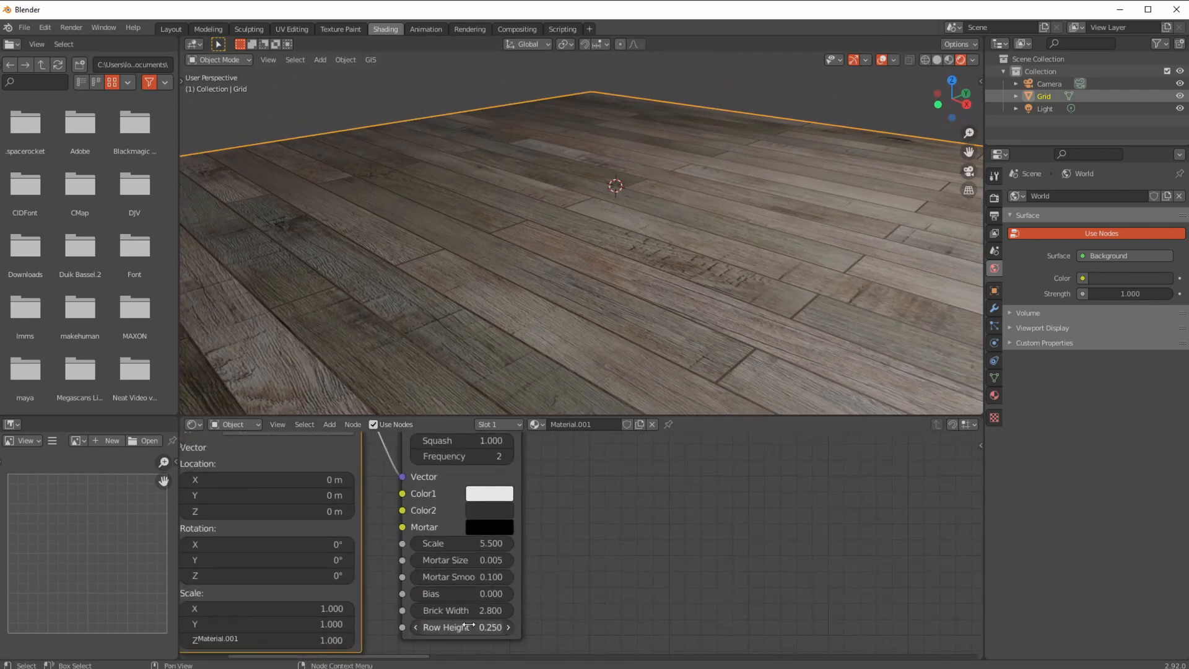
mouse_move(467, 613)
mouse_down()
mouse_move(514, 613)
mouse_move(467, 615)
mouse_up()
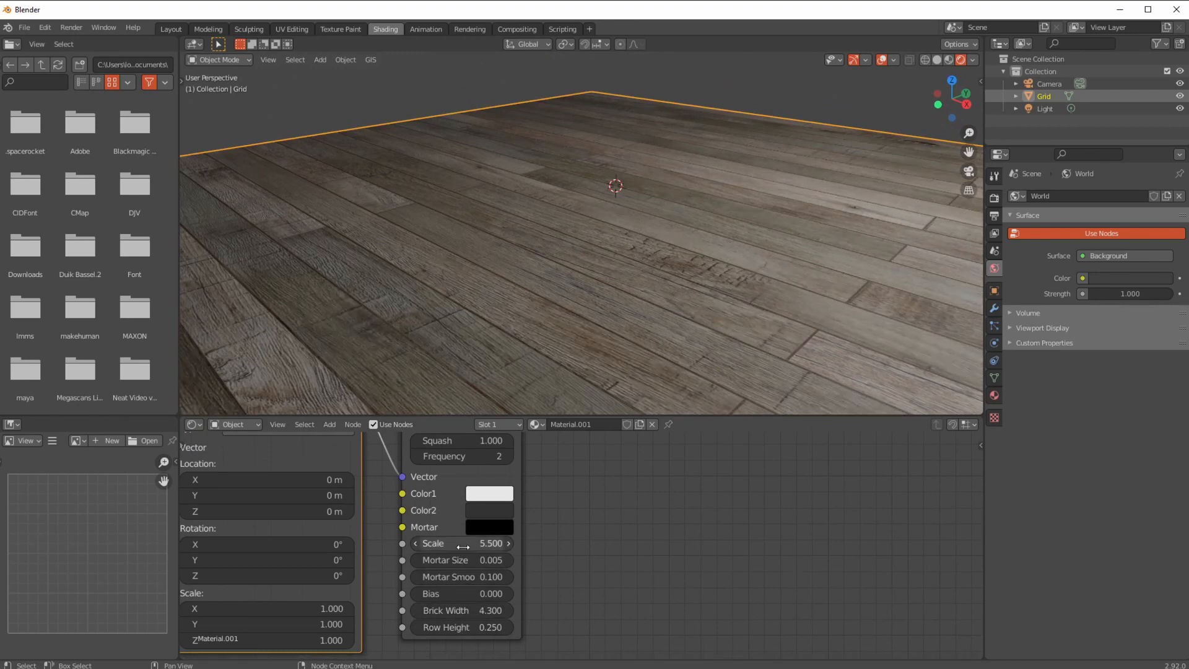
drag(457, 550, 484, 549)
middle_drag(506, 326, 444, 319)
scroll(395, 308, up, 2)
scroll(660, 480, down, 2)
Set the wood image's Mapping node Scale to 0.5 on both X and Y.
middle_drag(686, 481, 518, 576)
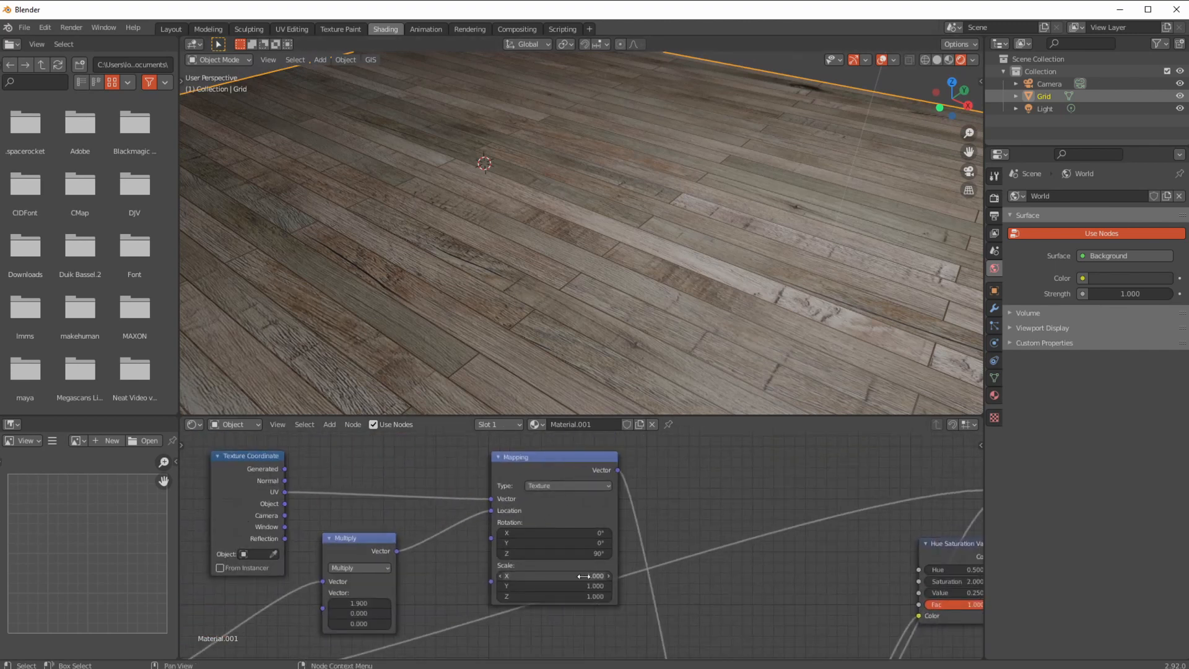
double_click(525, 576)
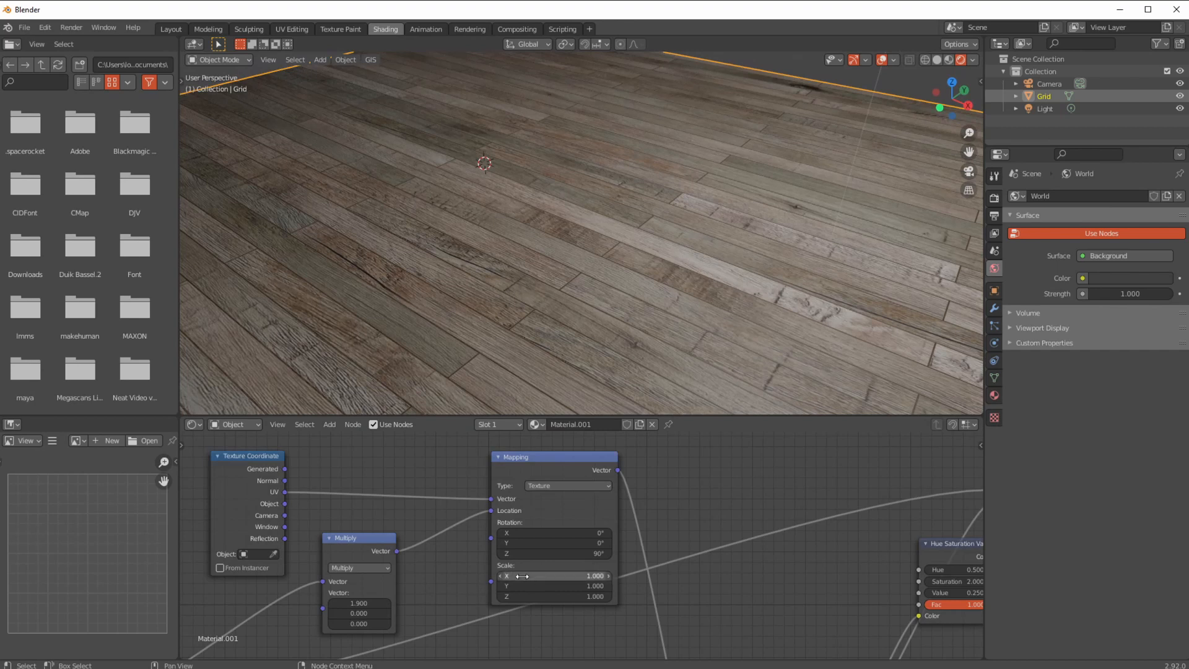
text(0.5)
key(Return)
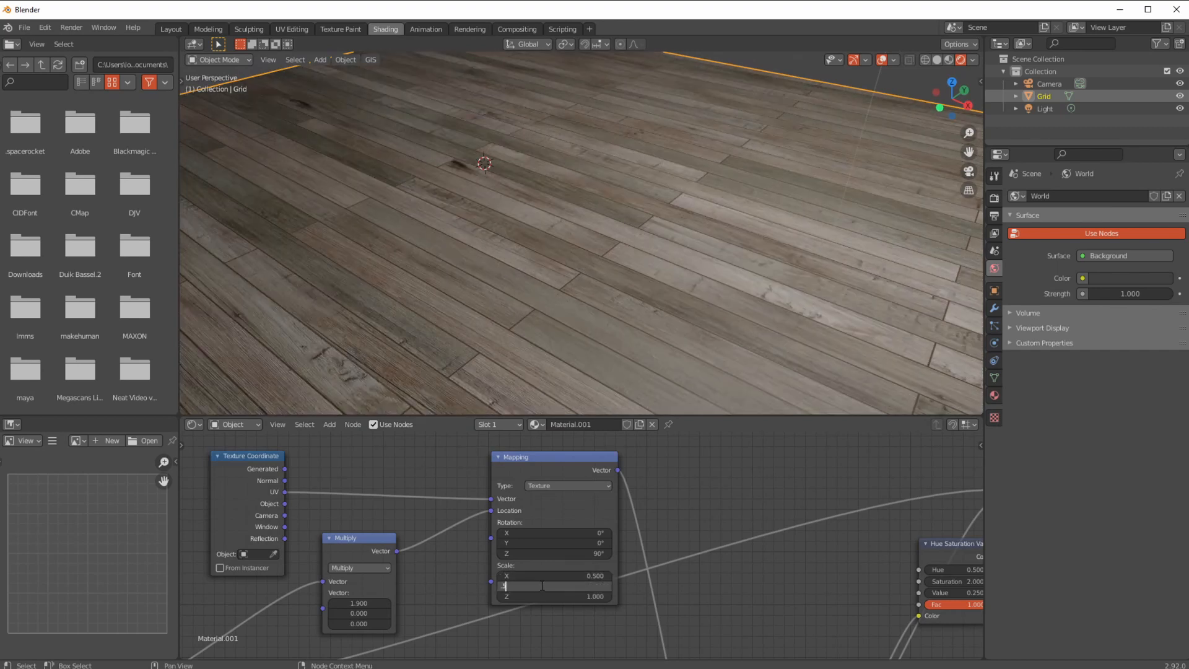
click(542, 585)
text(.5)
key(Return)
mouse_move(510, 282)
middle_down()
mouse_move(502, 317)
mouse_move(496, 278)
mouse_move(422, 273)
mouse_move(472, 261)
mouse_move(464, 284)
mouse_move(507, 292)
mouse_move(504, 303)
mouse_move(504, 282)
middle_up()
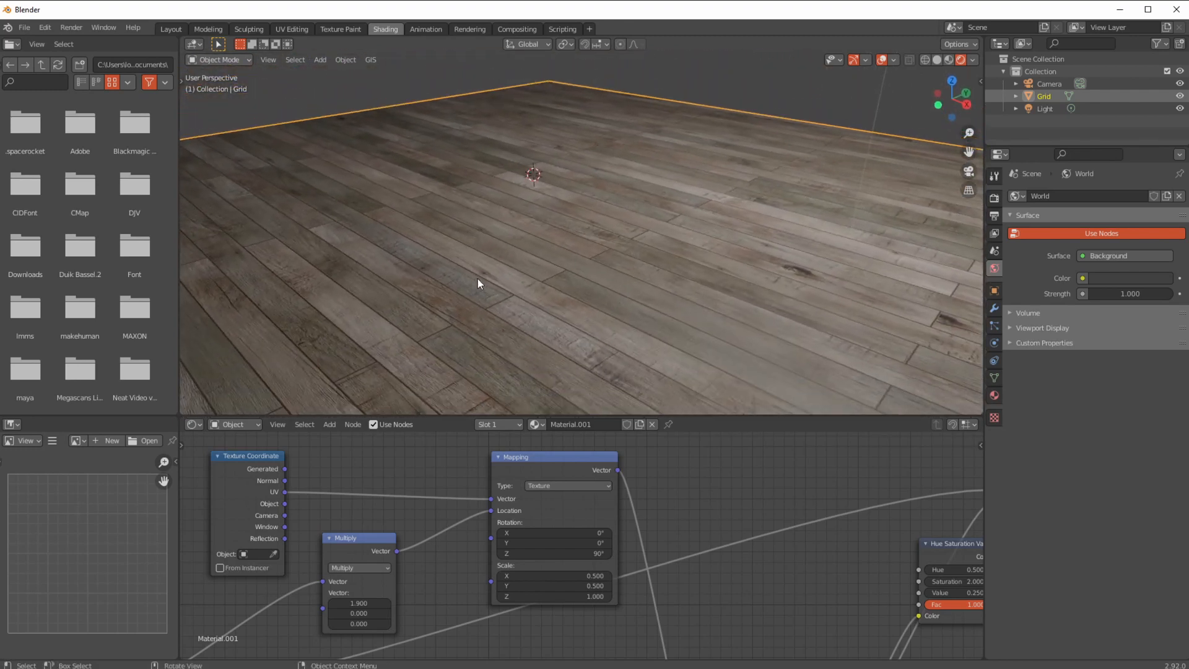
Render the camera view with Eevee, and again with the render engine set to Cycles.
click(474, 30)
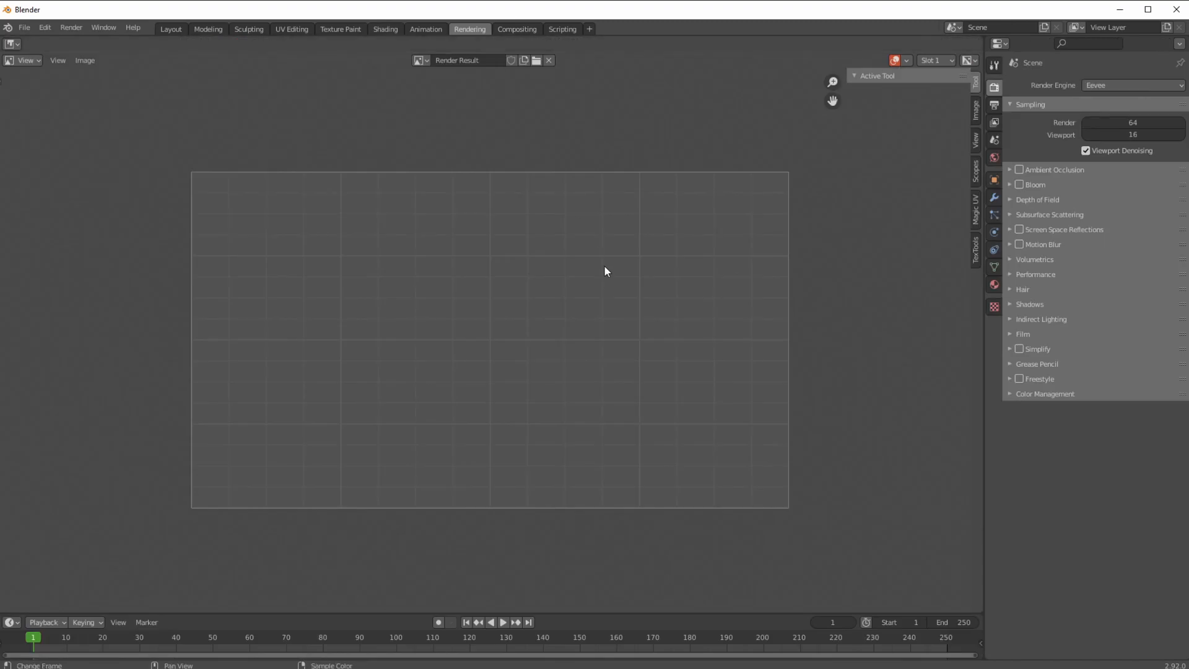
key(F12)
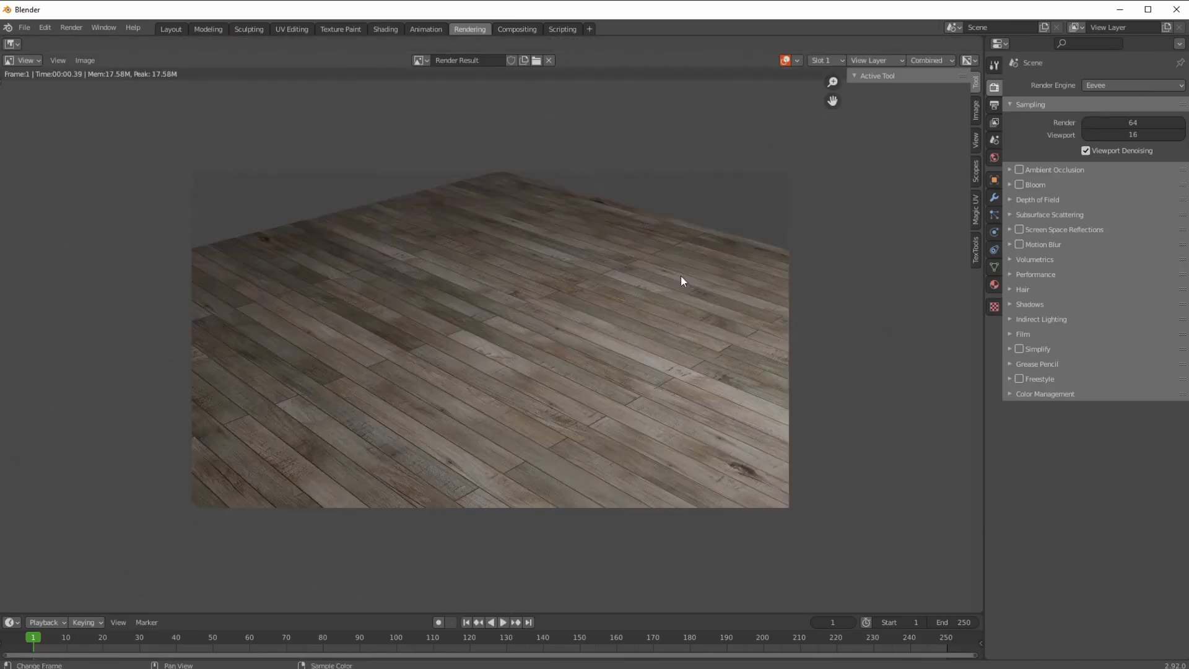
click(1089, 87)
click(1099, 122)
key(F12)
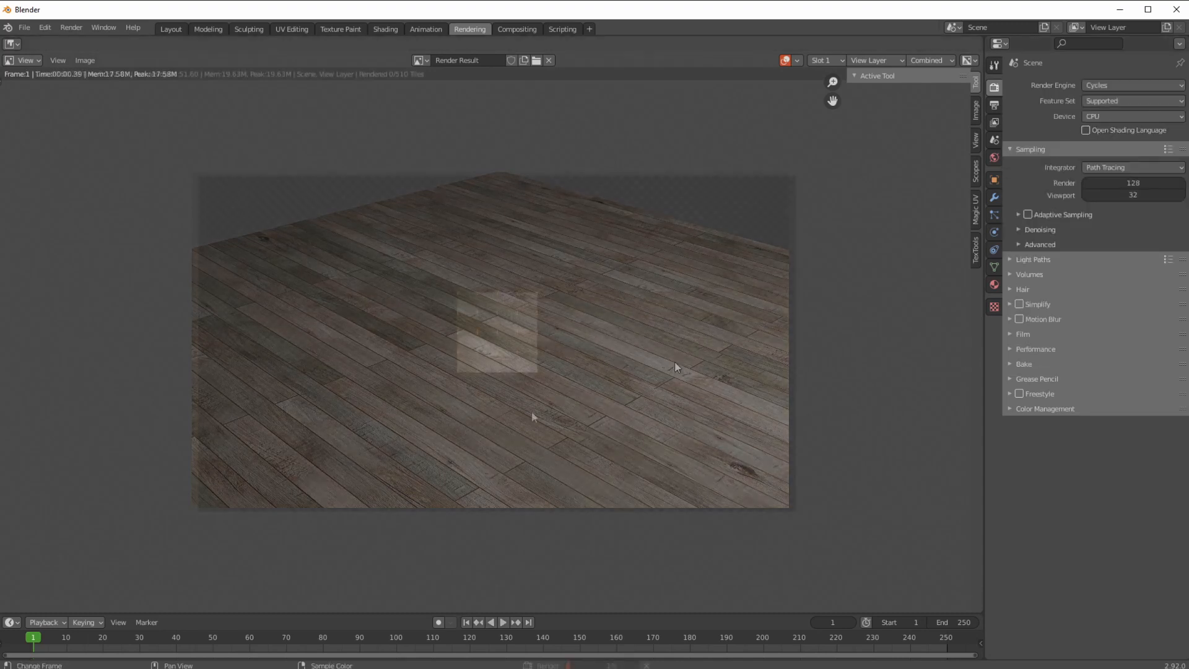
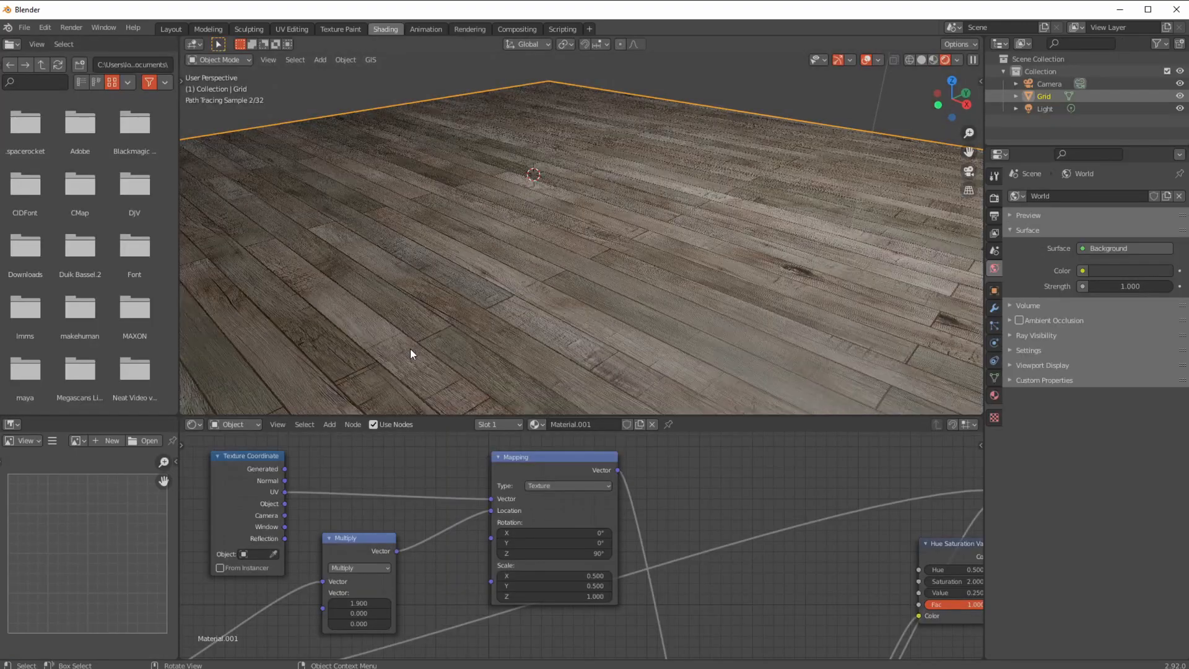
Lock the camera to the view and reframe it at a lower angle with the floor farther away.
mouse_move(487, 272)
middle_down()
mouse_move(481, 314)
mouse_move(488, 262)
mouse_move(493, 299)
mouse_move(507, 306)
middle_up()
key(KP_0)
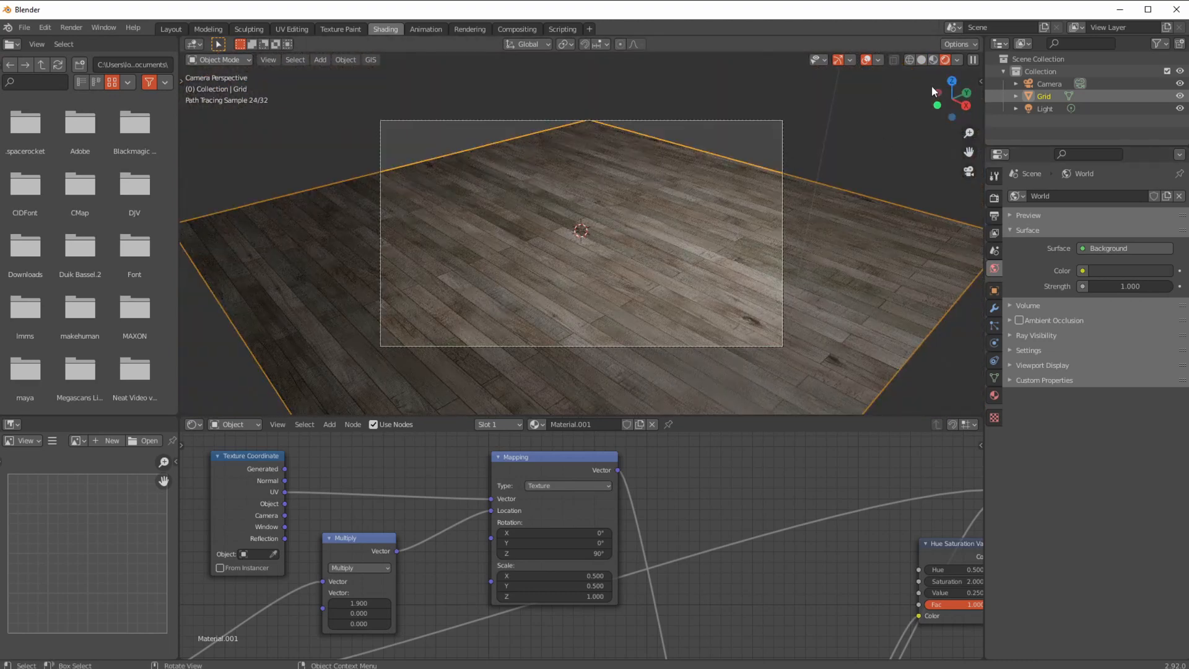
key(n)
click(975, 134)
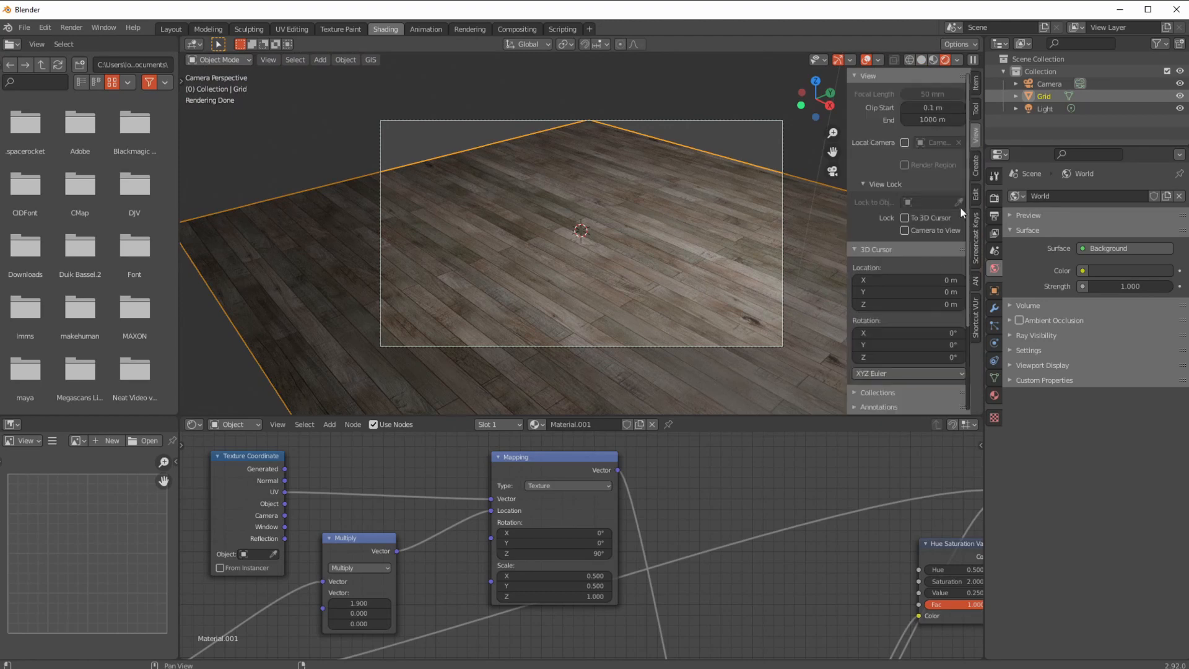
click(909, 228)
scroll(600, 337, down, 4)
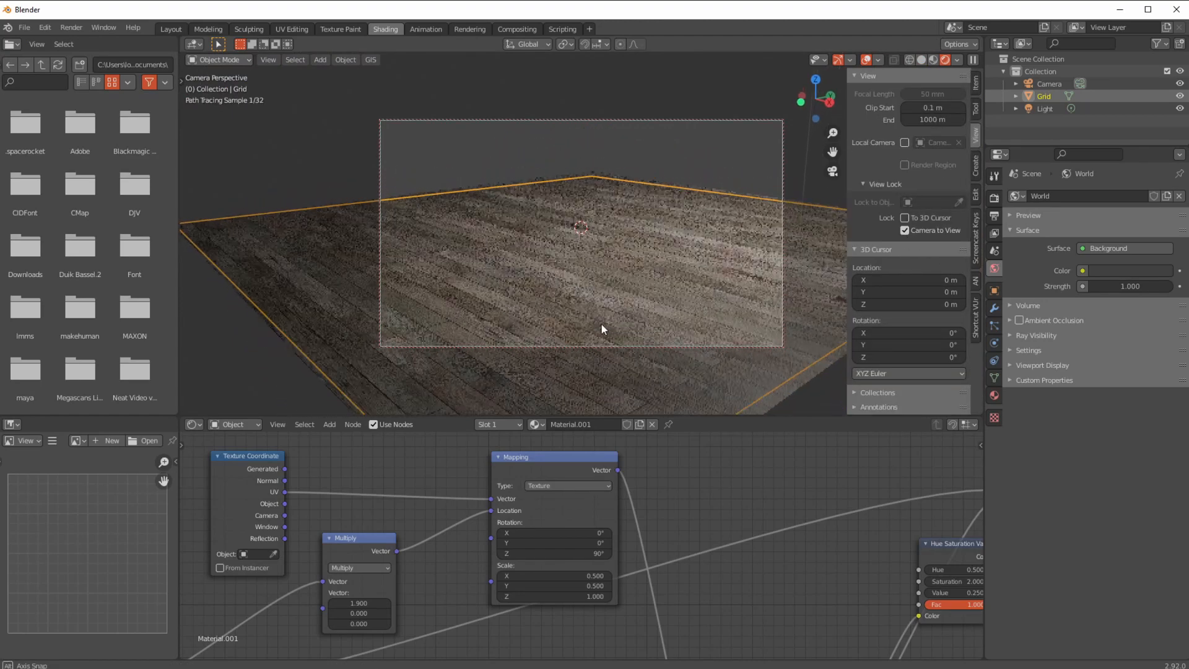
scroll(598, 329, down, 5)
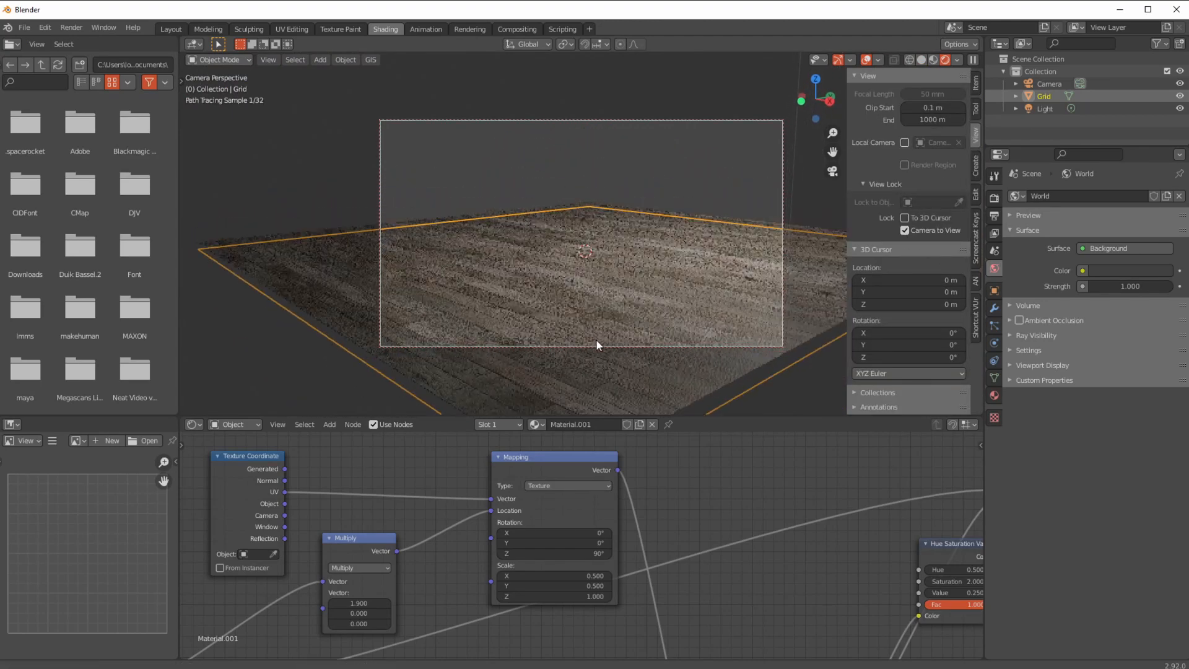
scroll(591, 338, down, 1)
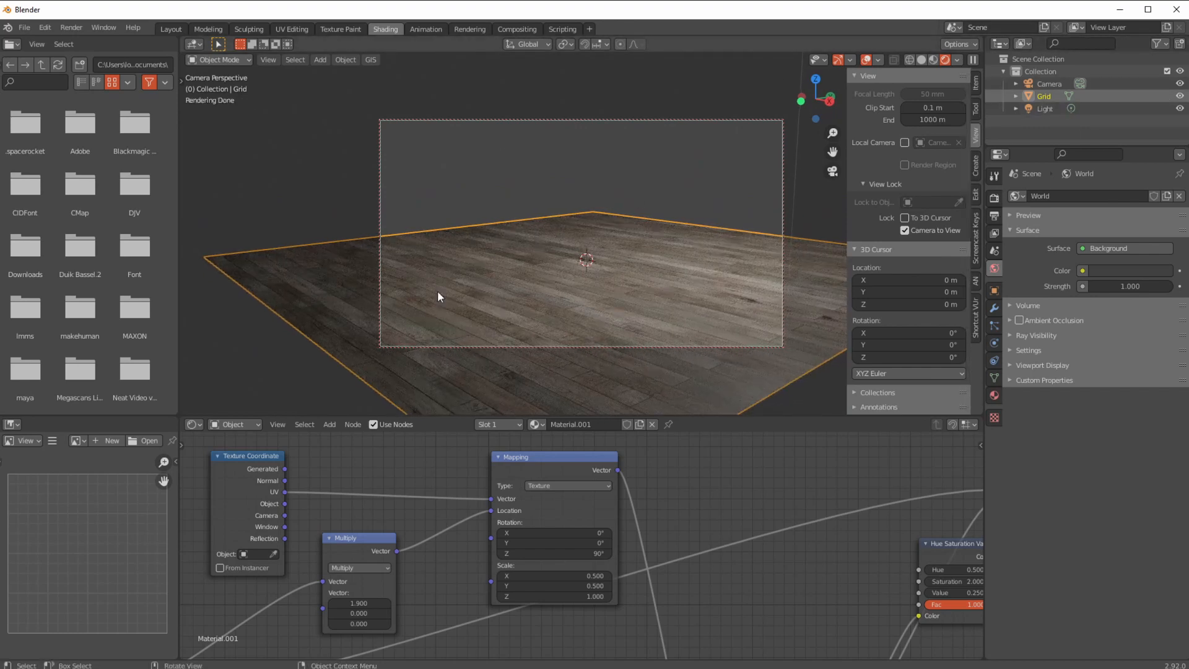
scroll(752, 541, down, 5)
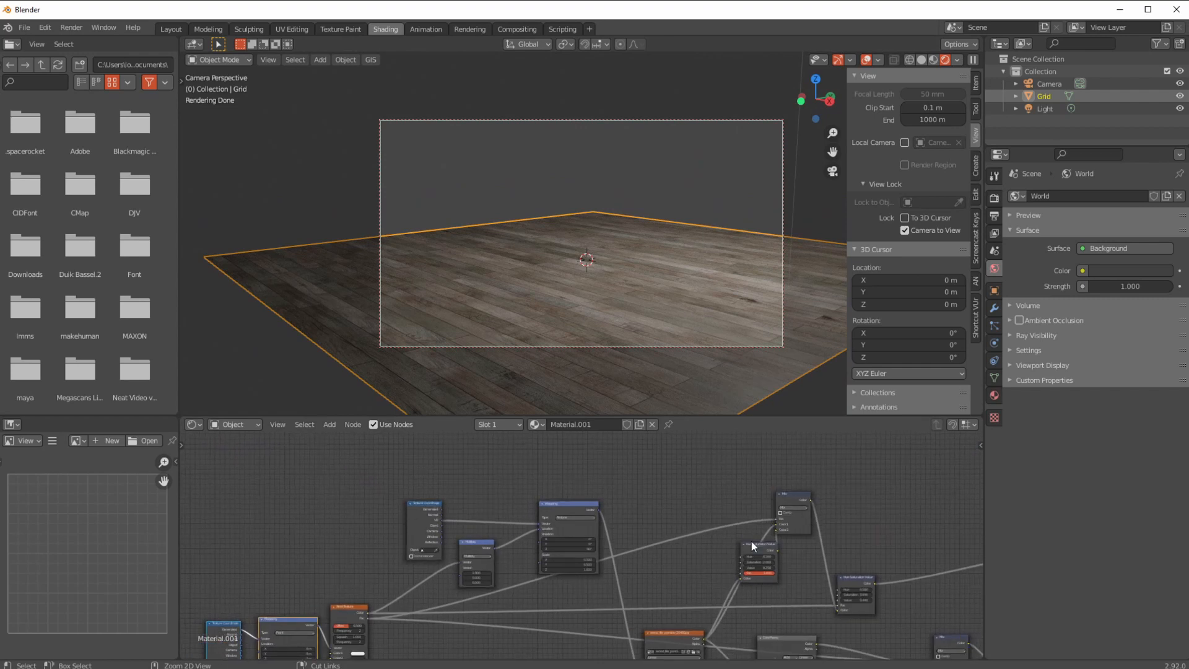
scroll(712, 490, down, 2)
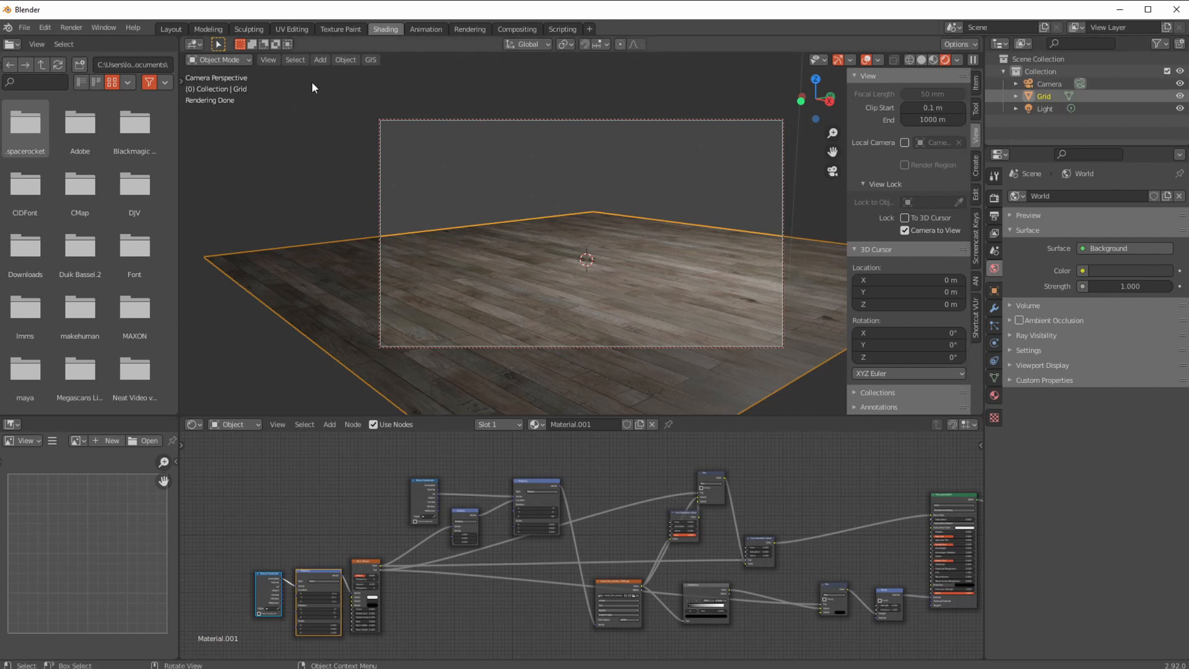
Add a cube at the centre of the floor and turn the camera view to see it from another side.
click(321, 60)
mouse_move(330, 75)
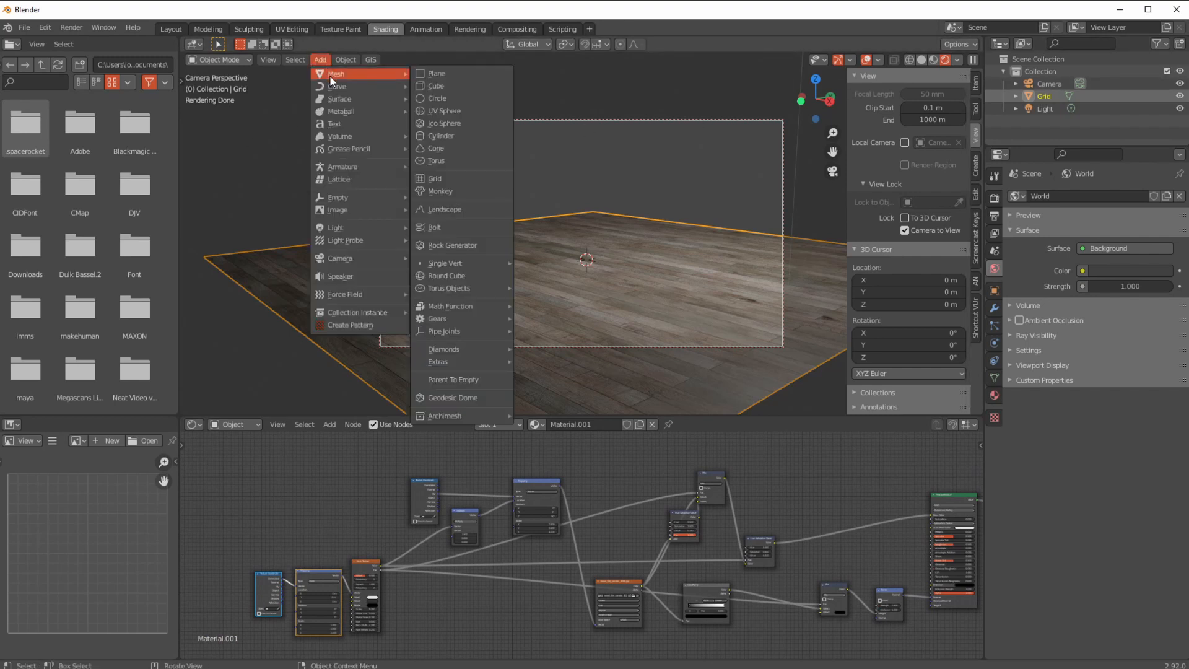
click(437, 86)
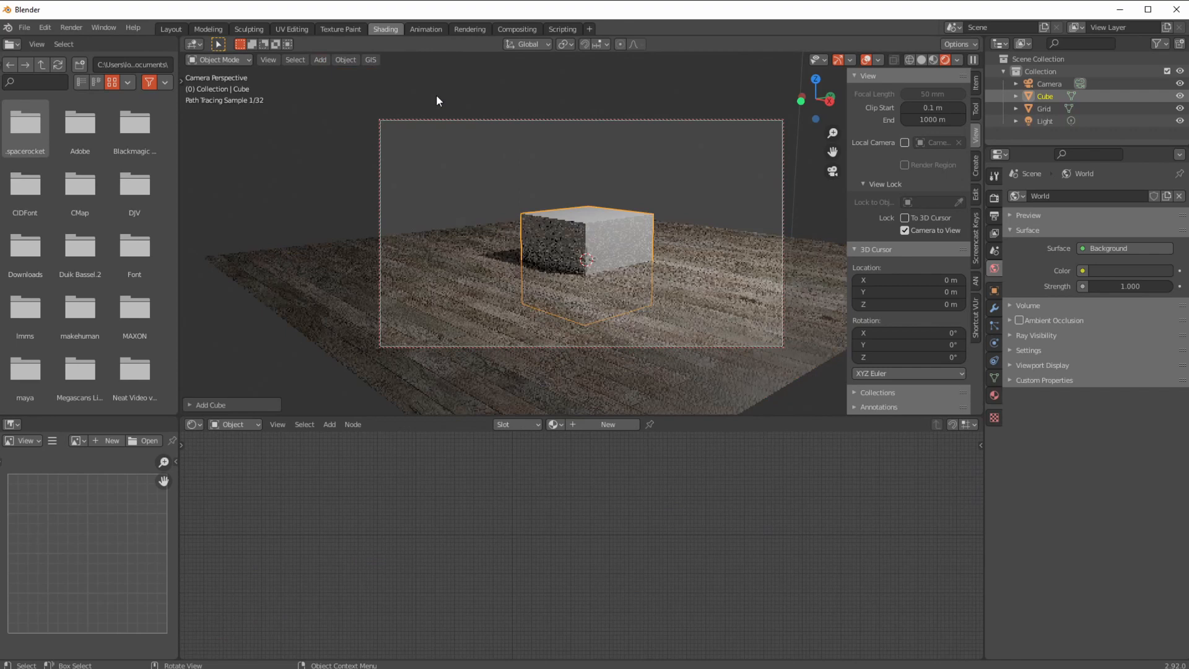
middle_drag(589, 353, 568, 419)
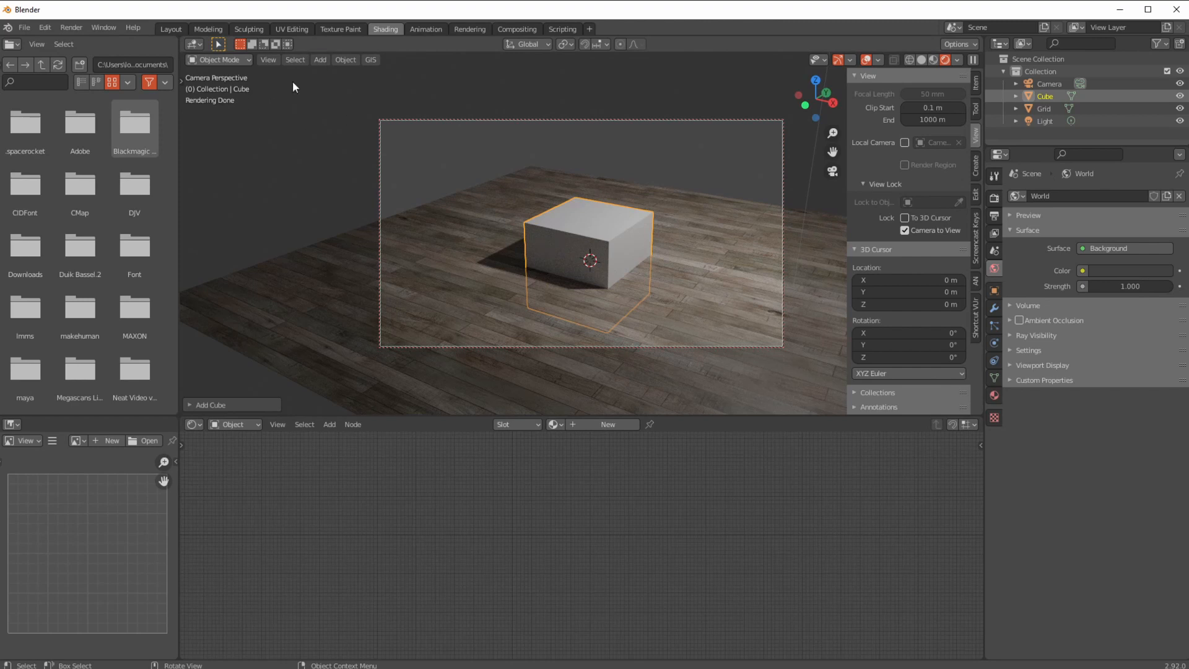
In Edit Mode, move the cube's side face inward along X to reduce the cube to a thin upright slab.
click(202, 61)
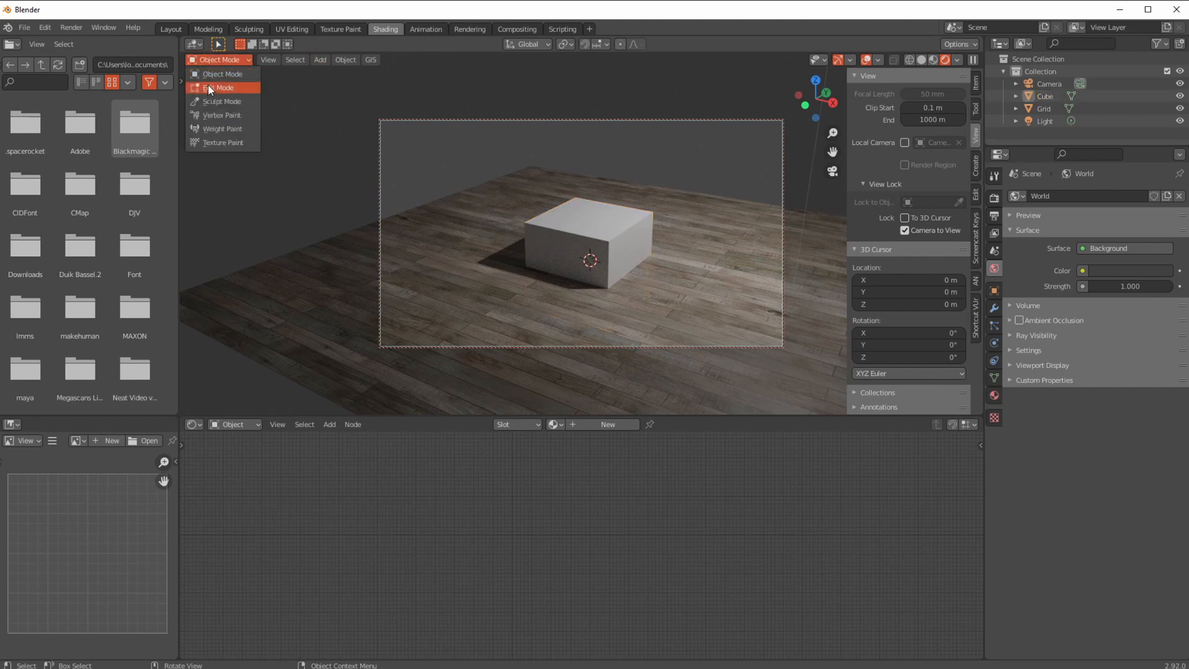
click(208, 84)
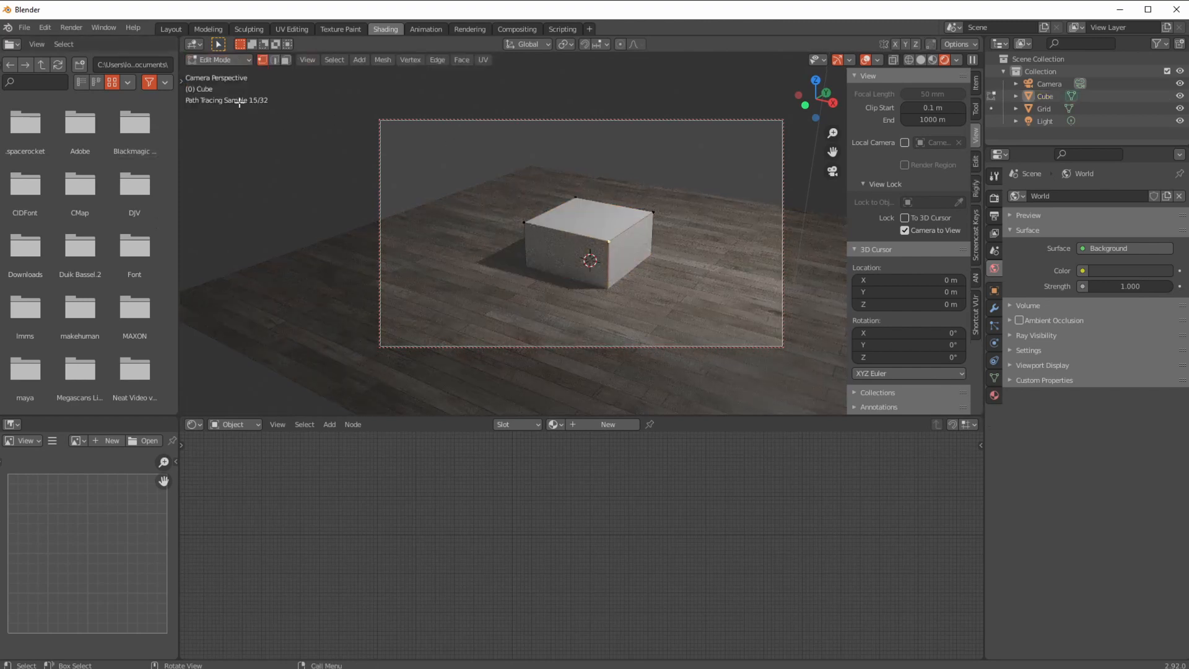
click(637, 258)
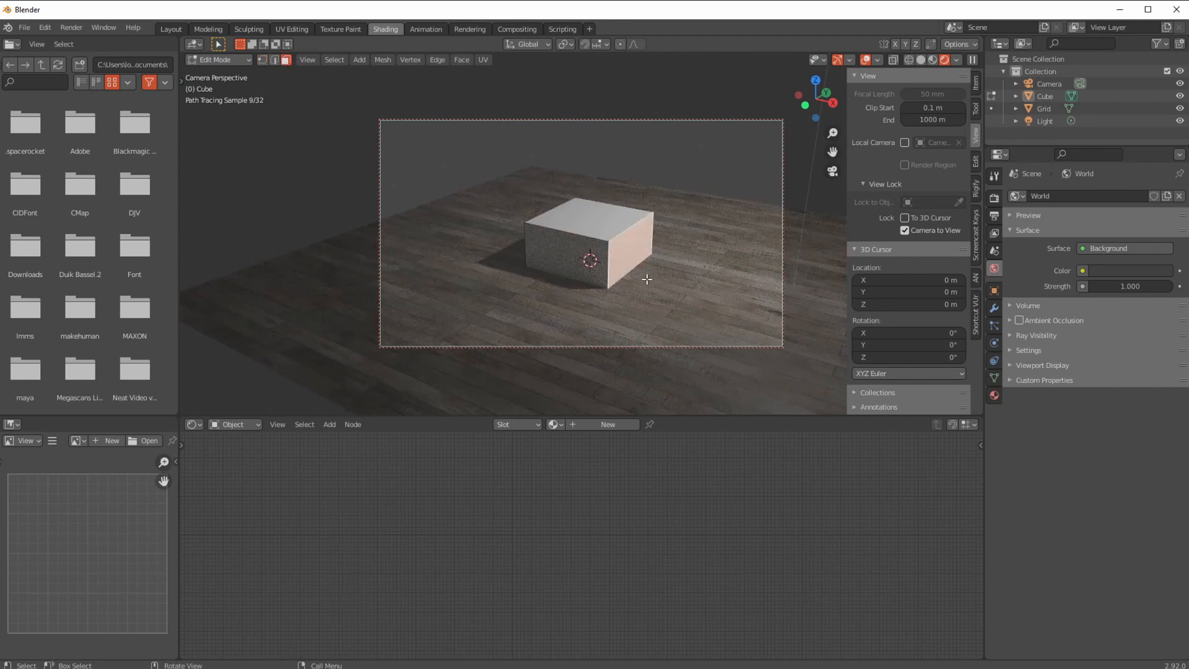
key(g)
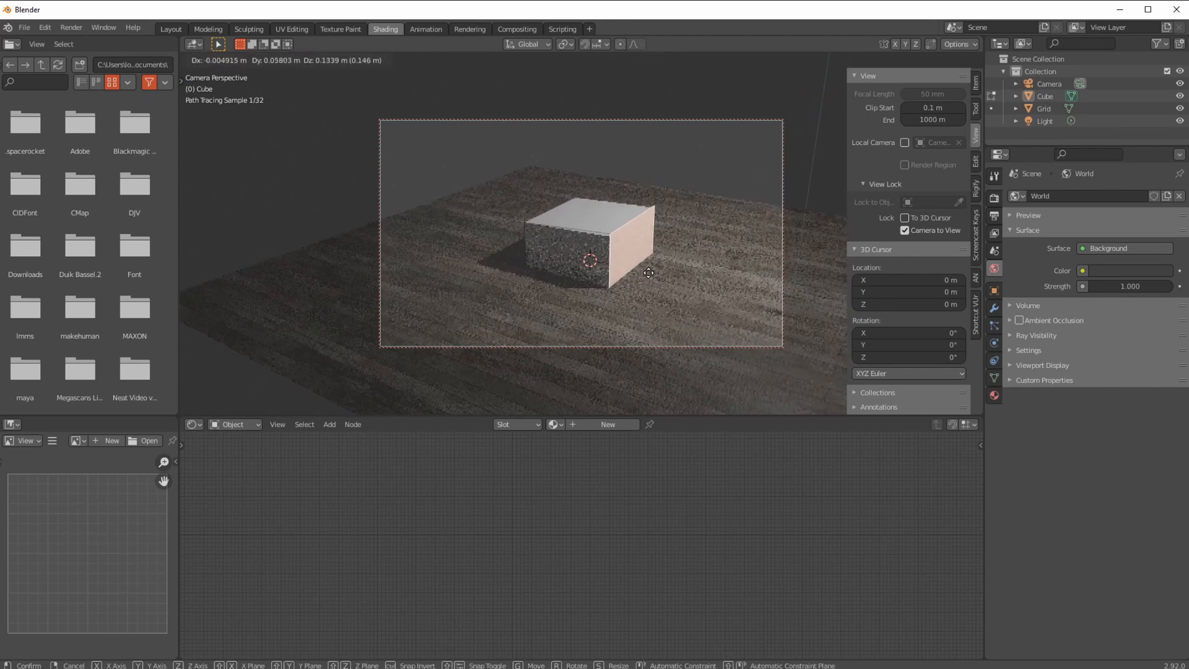
right_click(646, 271)
key(t)
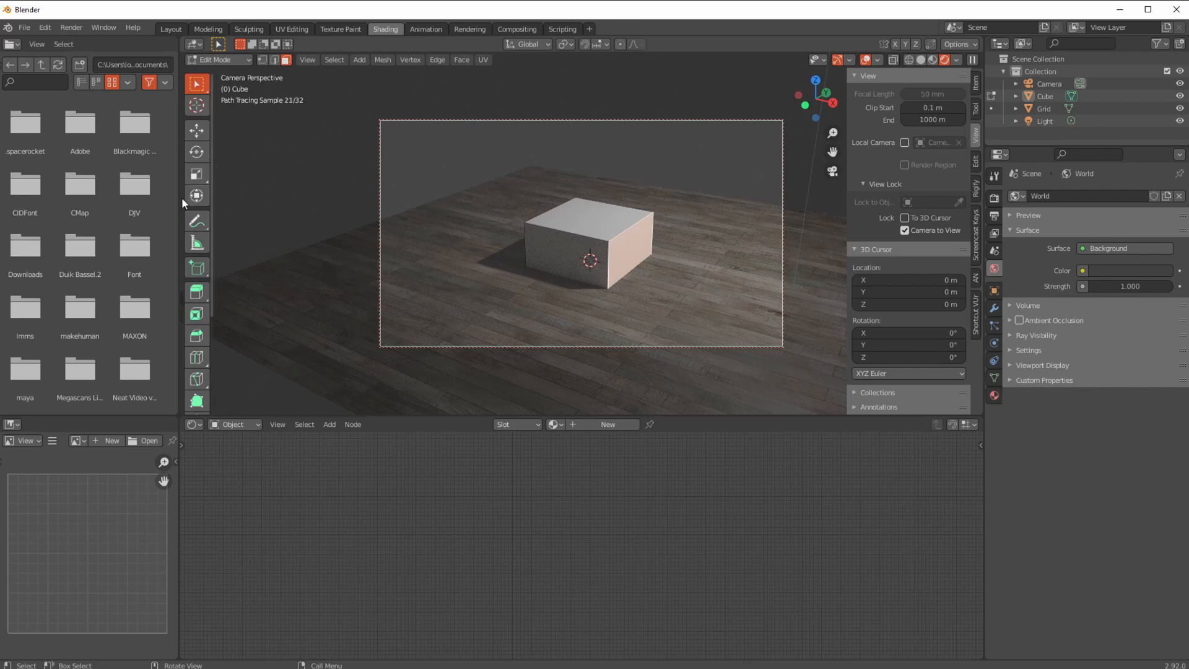
click(196, 130)
drag(682, 284, 599, 268)
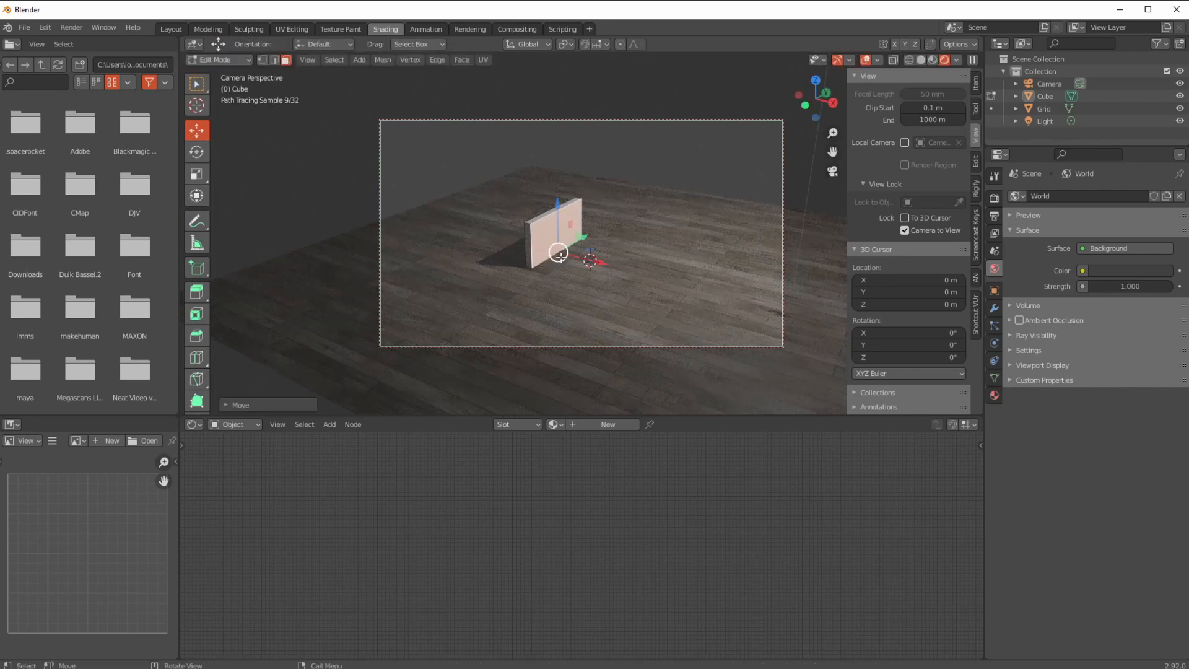
Raise the slab's top face to wall height and extend one end face along Y toward the floor's edge.
drag(554, 161, 544, 25)
click(526, 172)
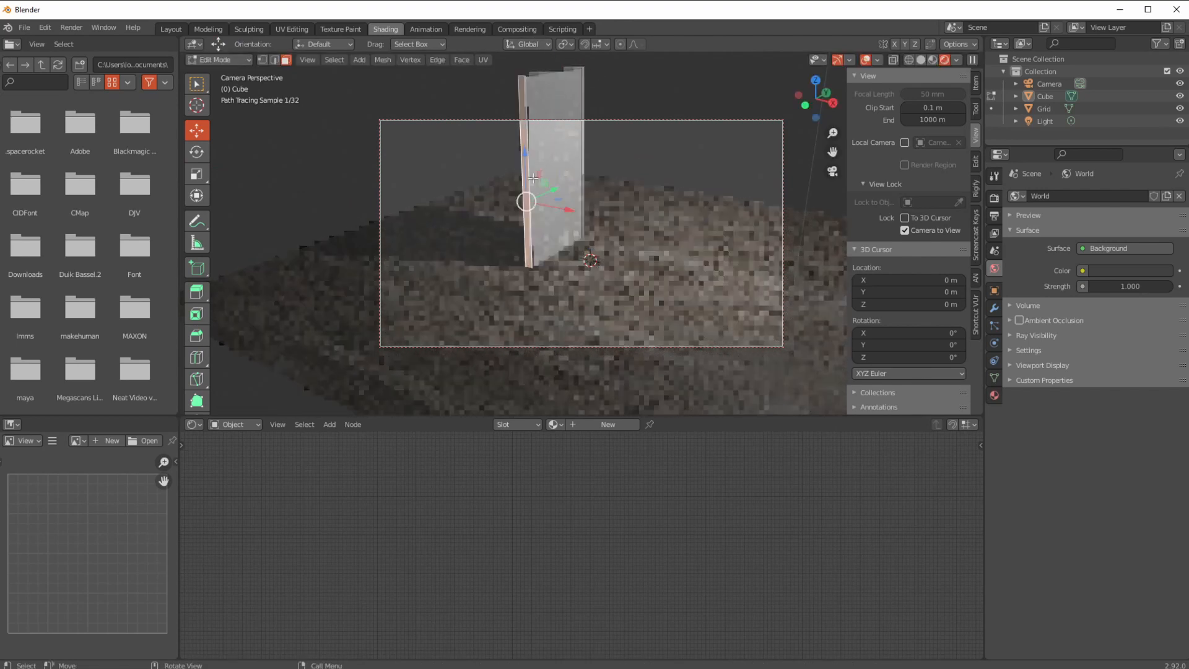
drag(550, 191, 358, 384)
Extend the wall's opposite end face along Y to the other edge of the floor.
middle_drag(594, 212, 635, 218)
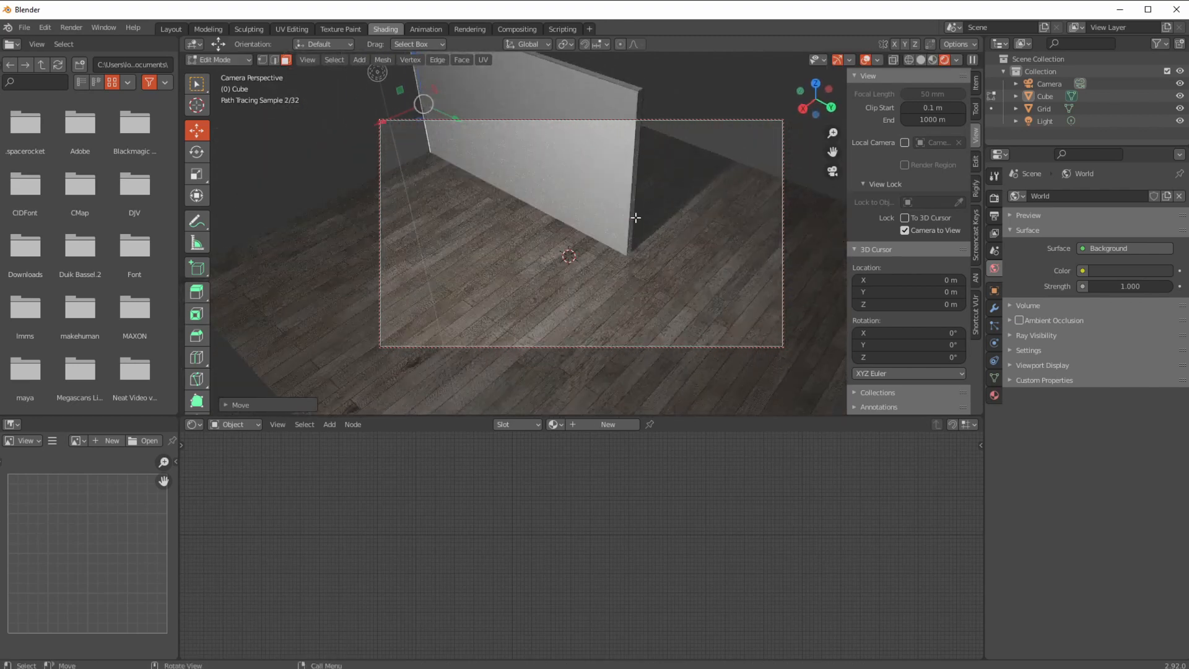
click(634, 217)
drag(675, 220, 890, 321)
middle_drag(577, 281, 699, 220)
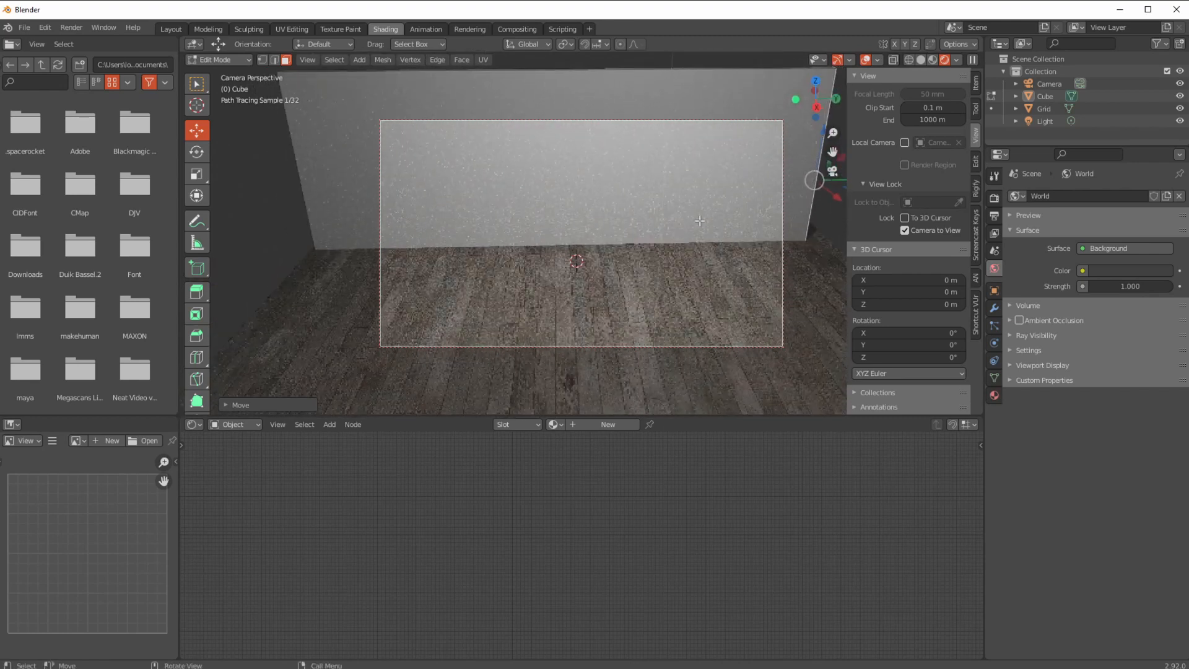
drag(831, 180, 846, 180)
Raise the wall's bottom face along Z to floor level.
mouse_move(550, 275)
middle_down()
mouse_move(569, 235)
mouse_move(589, 295)
mouse_move(568, 268)
mouse_move(581, 309)
mouse_move(559, 294)
mouse_move(571, 379)
middle_up()
drag(559, 255, 548, 194)
middle_drag(525, 231, 562, 218)
drag(562, 198, 561, 212)
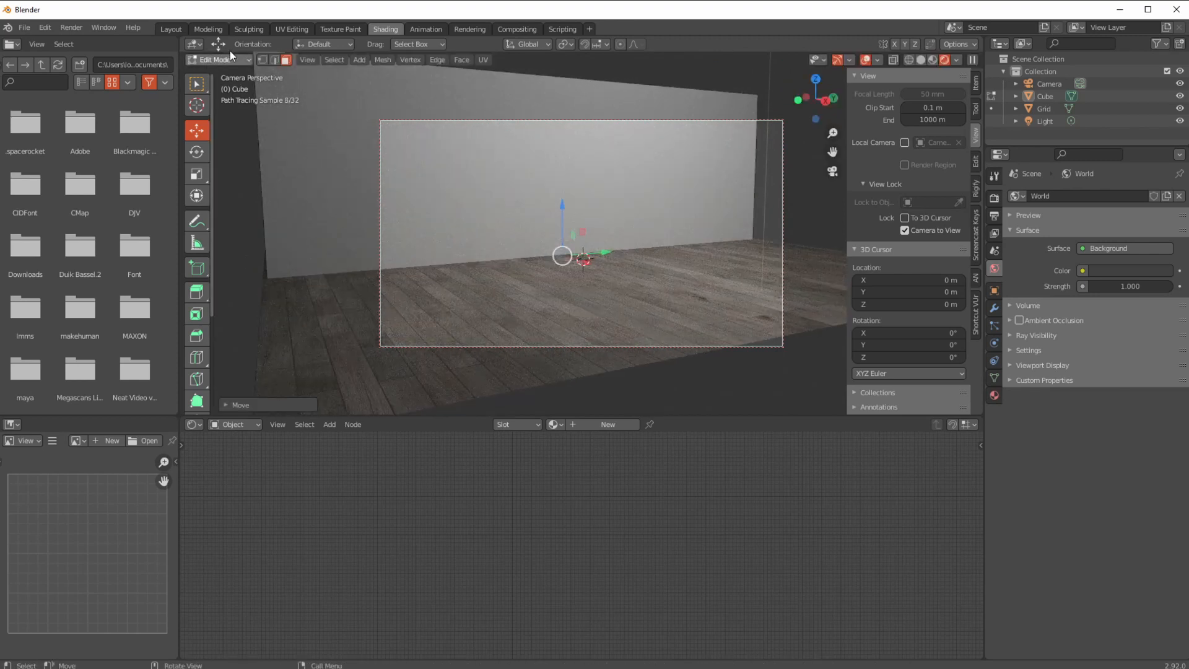
Switch to the Modeling workspace with Material Preview shading and frame the lower end of the wall.
click(208, 29)
middle_drag(416, 251, 496, 161)
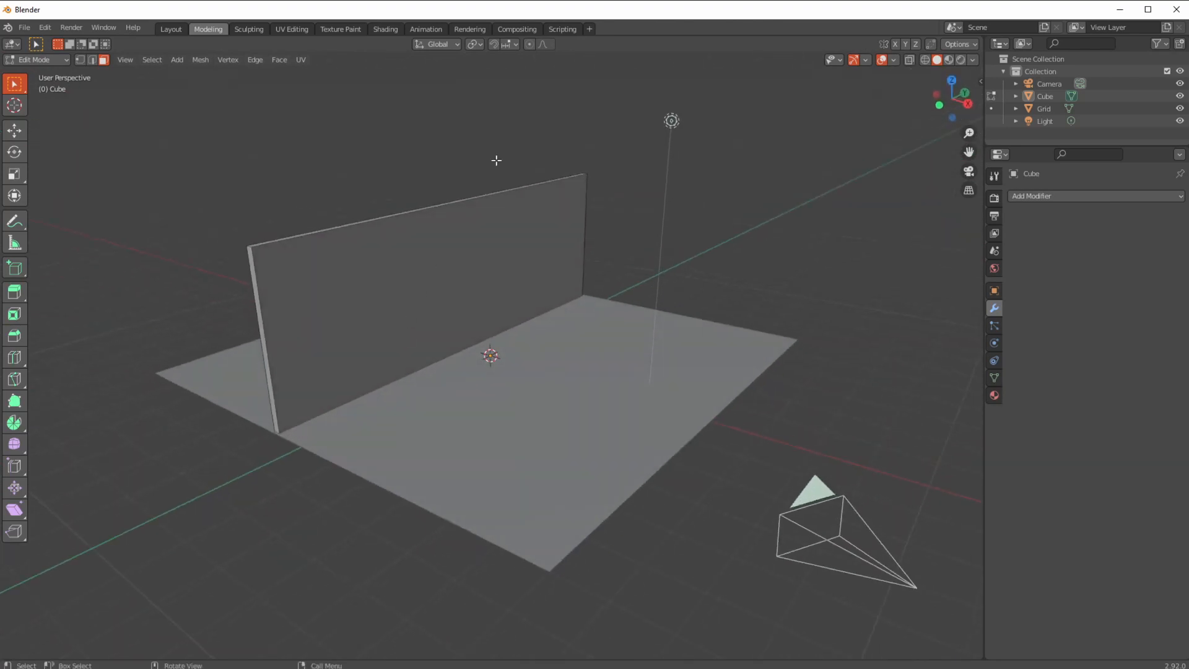
click(959, 61)
click(949, 60)
middle_drag(484, 435, 557, 324)
scroll(476, 437, up, 5)
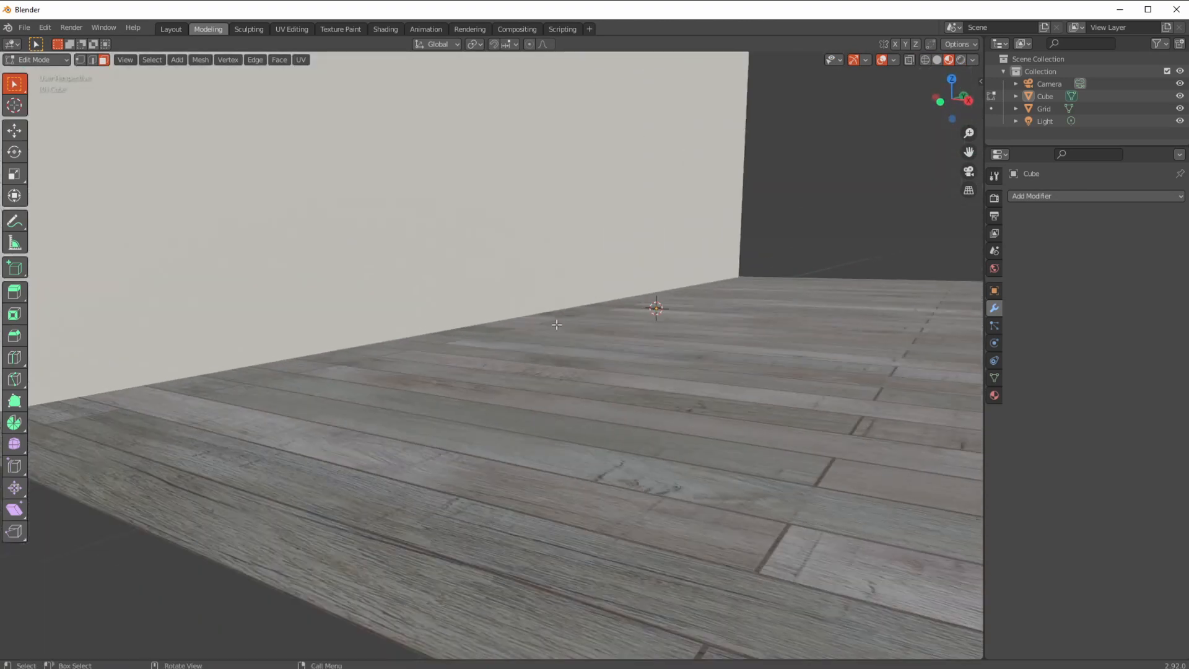
scroll(356, 363, down, 2)
shift+middle_drag(299, 356, 380, 378)
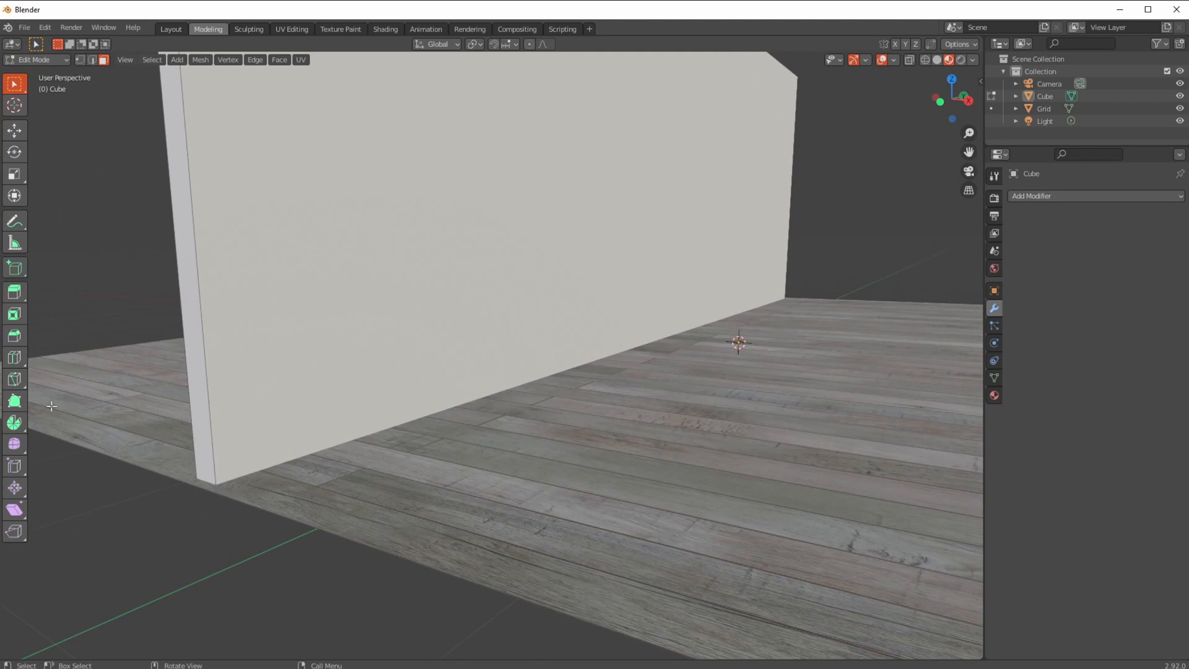
Add four horizontal loop cuts near the wall's base to lay out the skirting board strips.
click(14, 357)
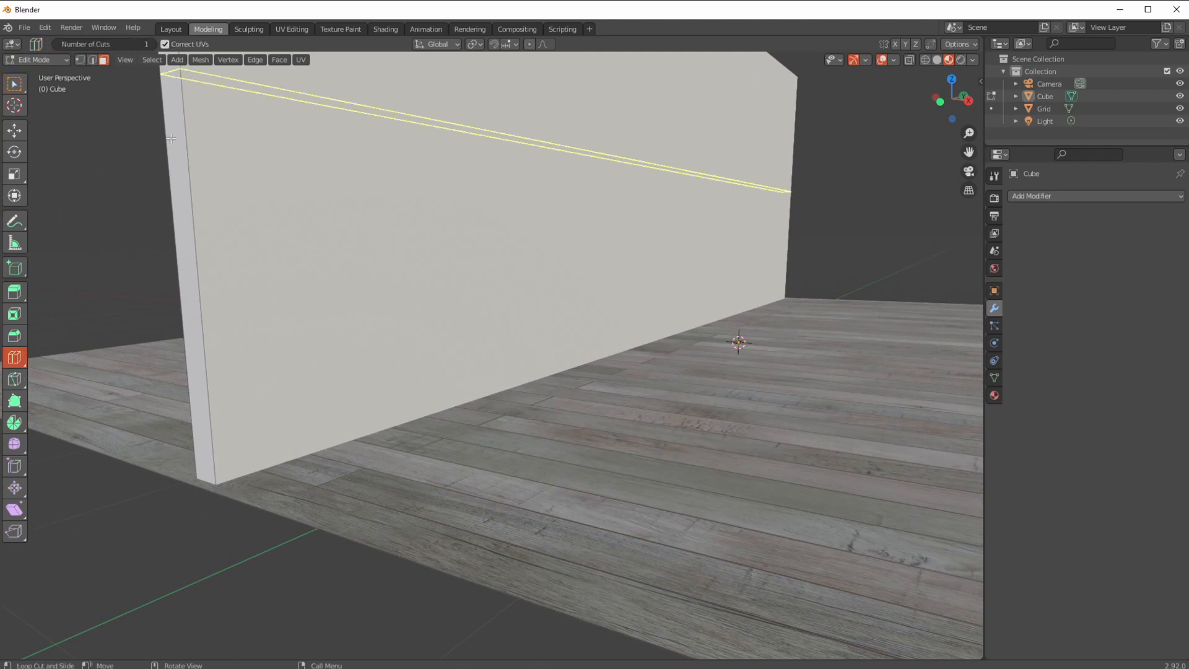
drag(171, 138, 183, 135)
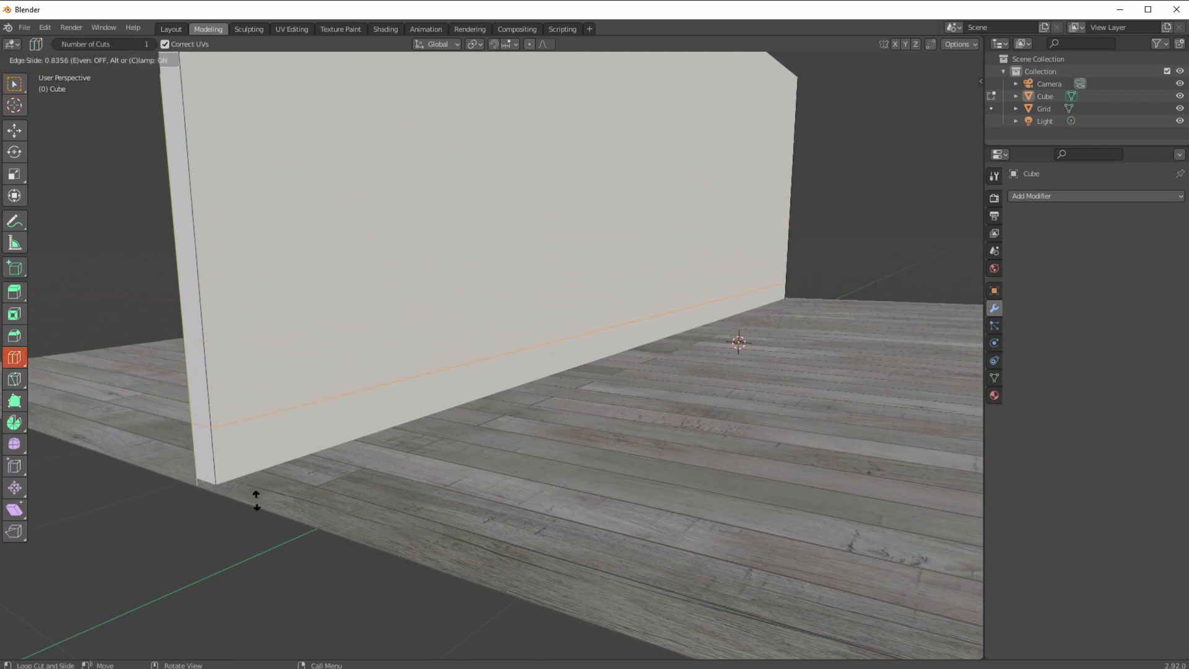
drag(260, 524, 260, 524)
click(103, 61)
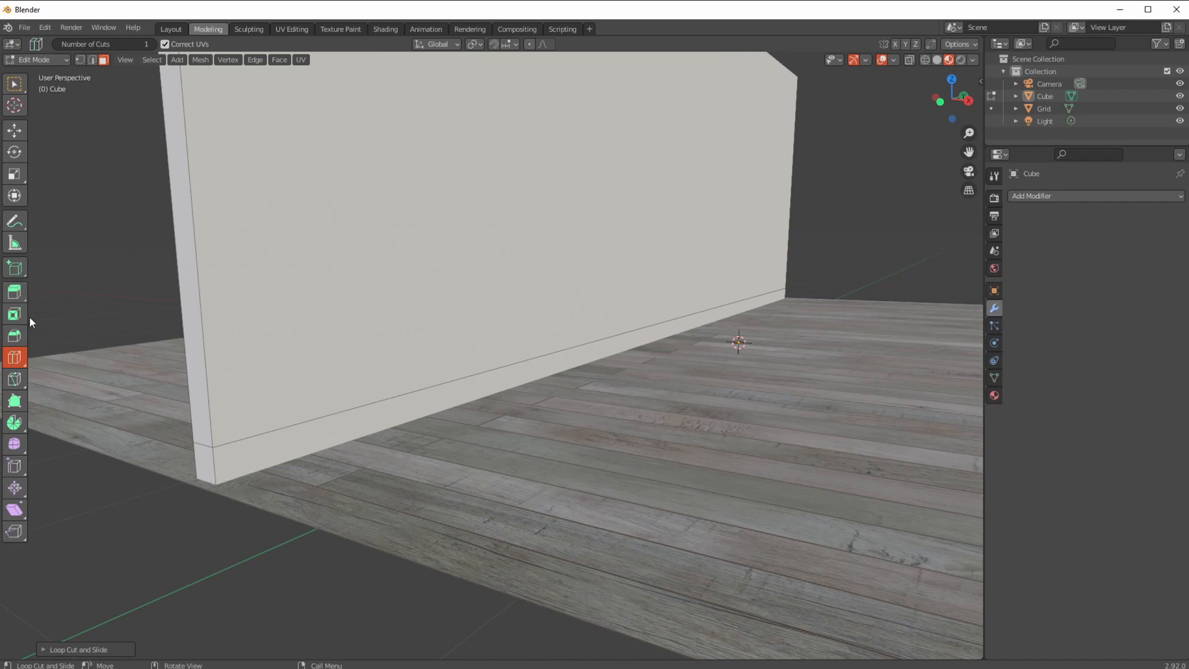
mouse_move(208, 463)
mouse_down()
mouse_move(215, 471)
mouse_move(211, 452)
mouse_up()
click(103, 60)
Select the four lowest strips on the wall's front and extrude them outward about 0.026 m as a skirting board.
click(14, 130)
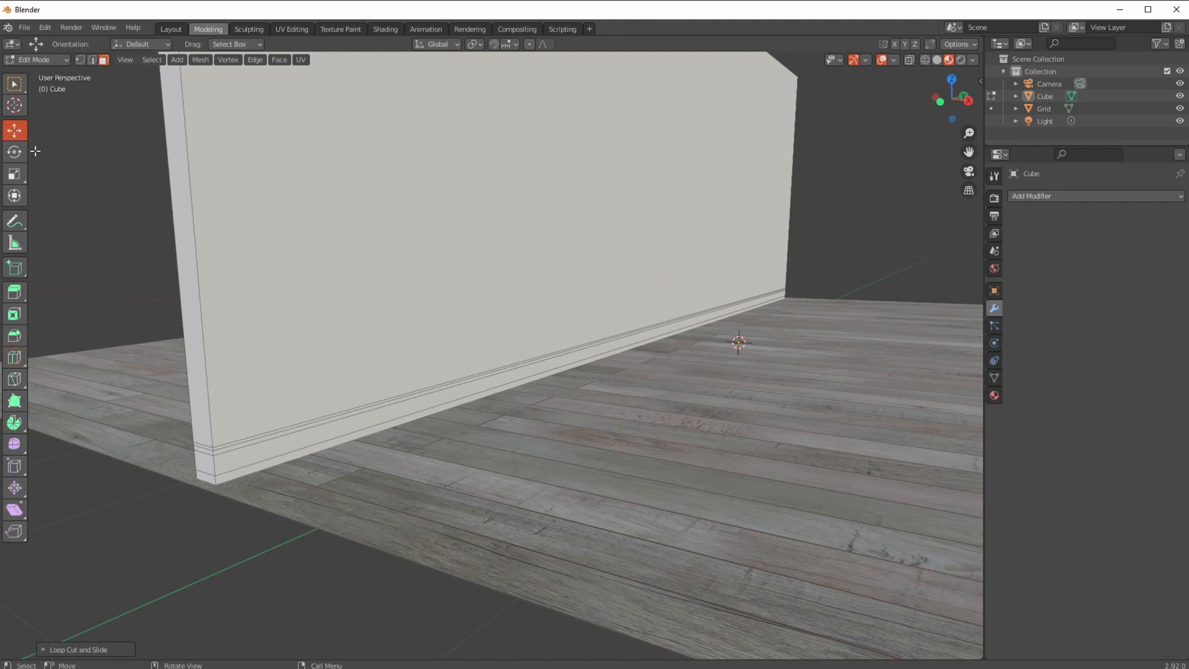
scroll(312, 411, up, 2)
shift+middle_drag(311, 409, 396, 329)
click(378, 335)
shift+click(372, 348)
shift+click(380, 375)
shift+click(403, 408)
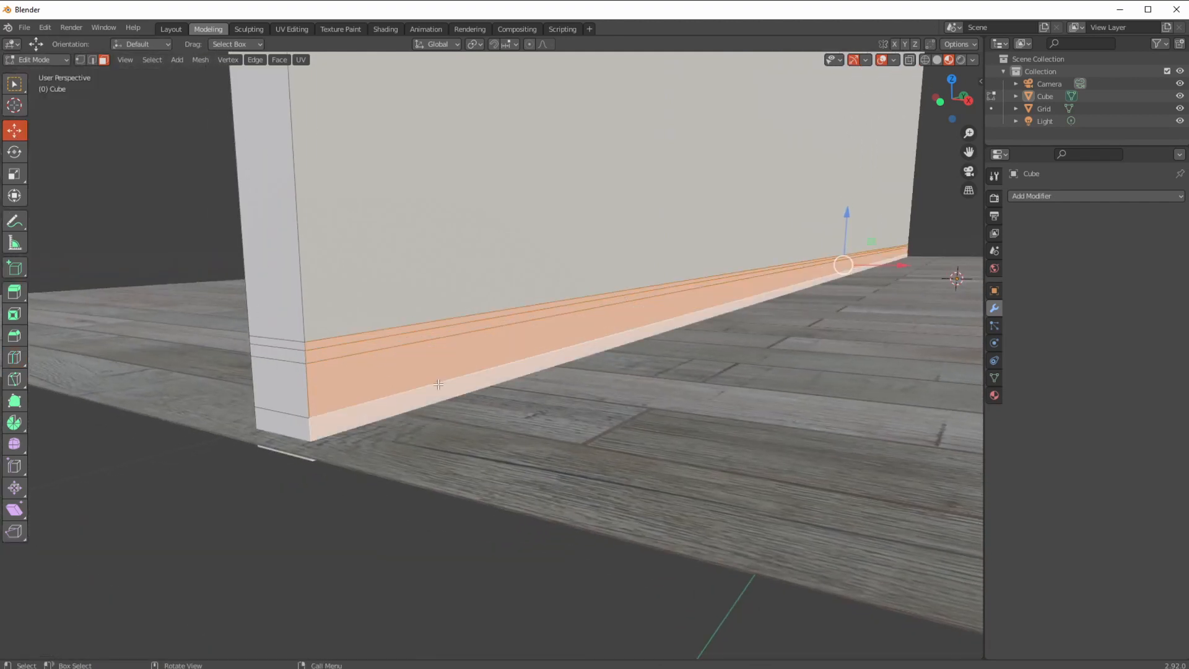
key(e)
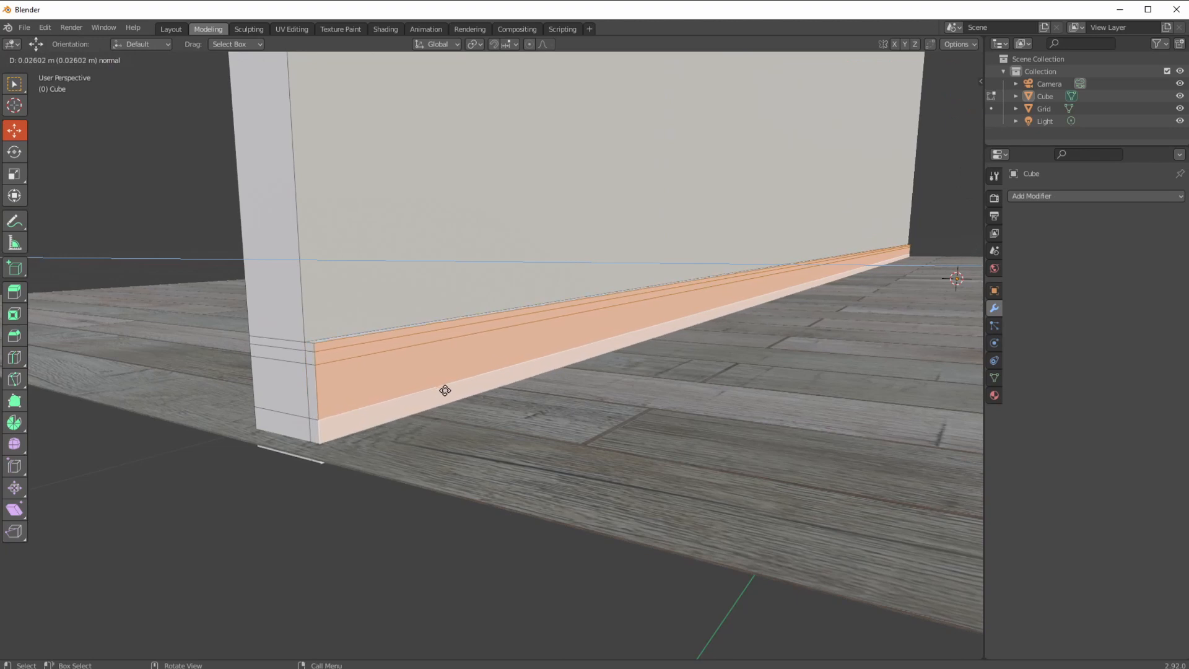
click(444, 390)
Push the skirting board's wide middle face slightly inward and move its top front edge back toward the wall as a slope.
click(424, 381)
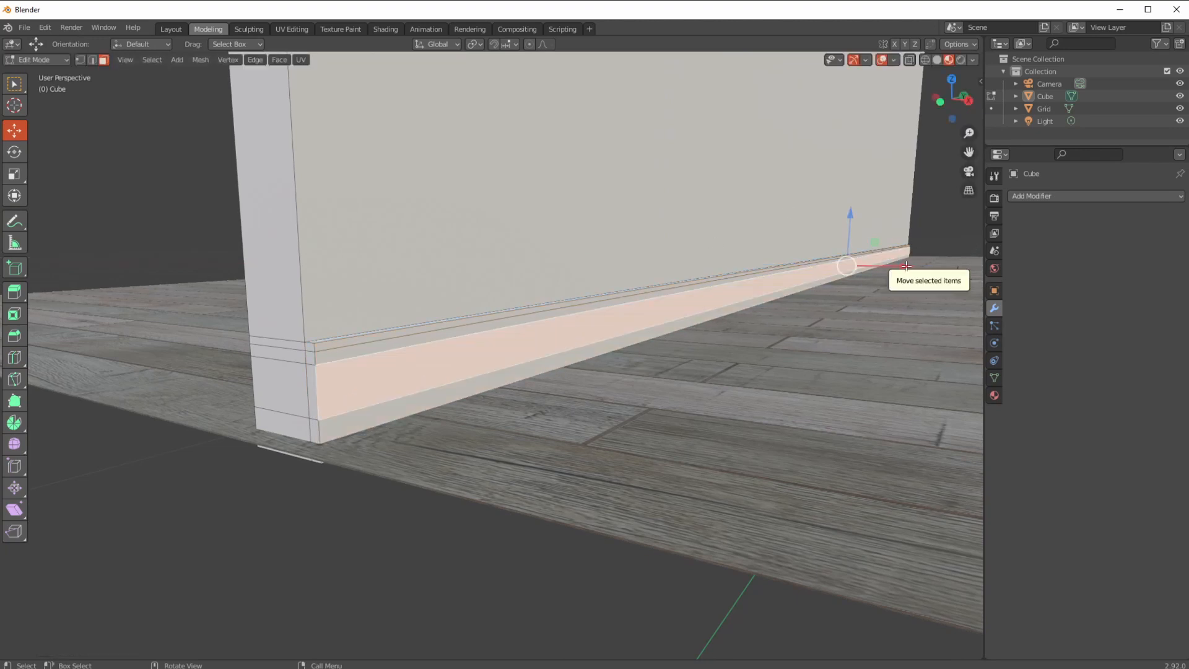
drag(902, 265, 898, 266)
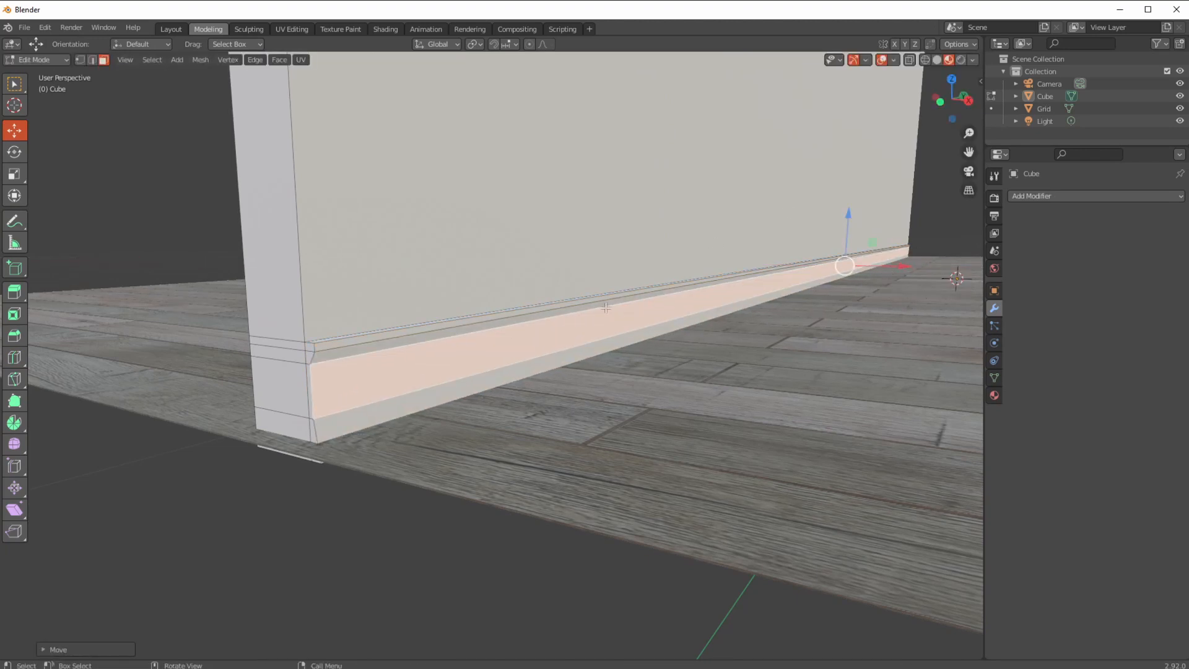
click(588, 299)
scroll(293, 373, up, 5)
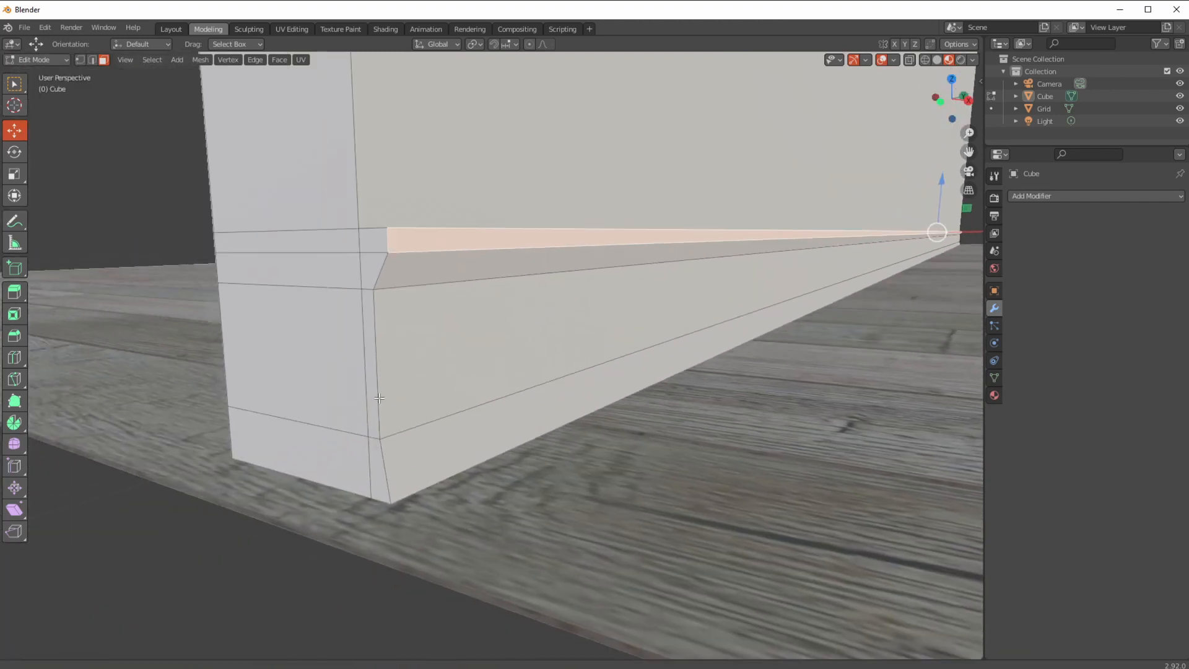
middle_drag(378, 397, 385, 405)
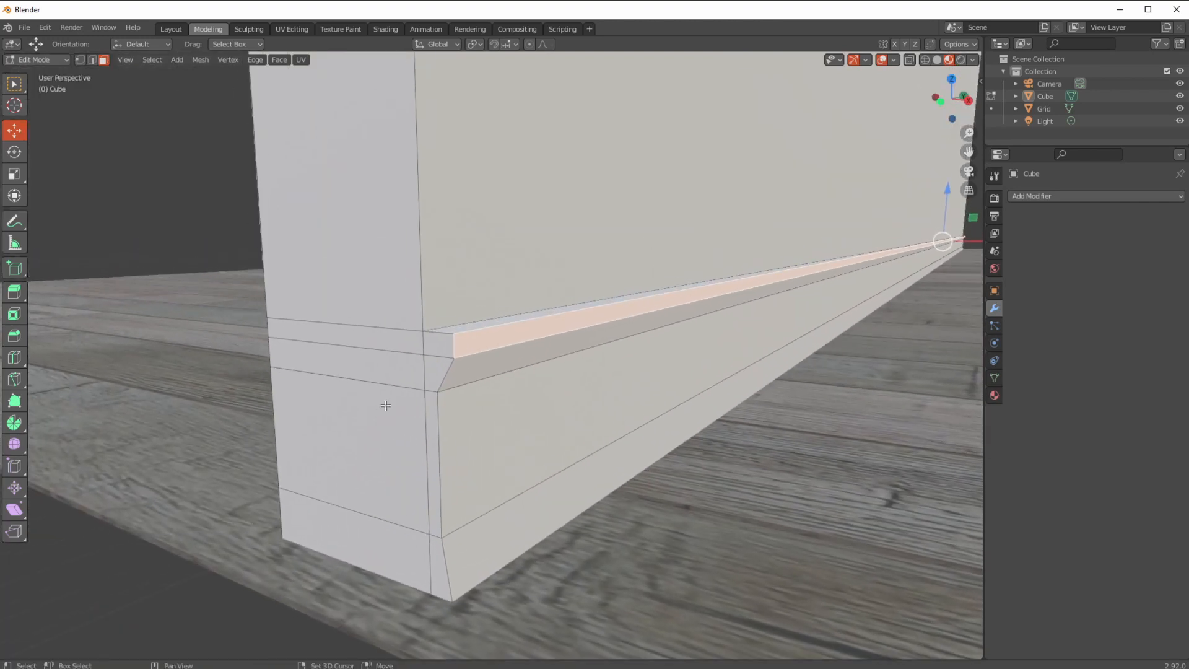
click(92, 59)
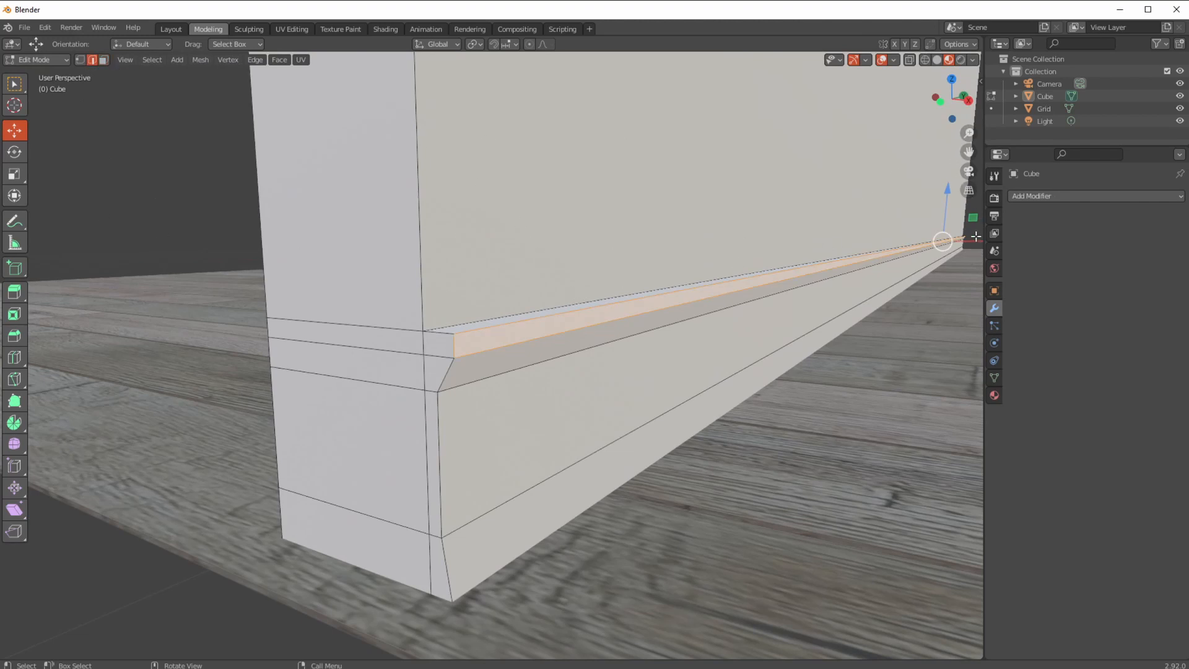
drag(975, 236, 963, 242)
click(543, 321)
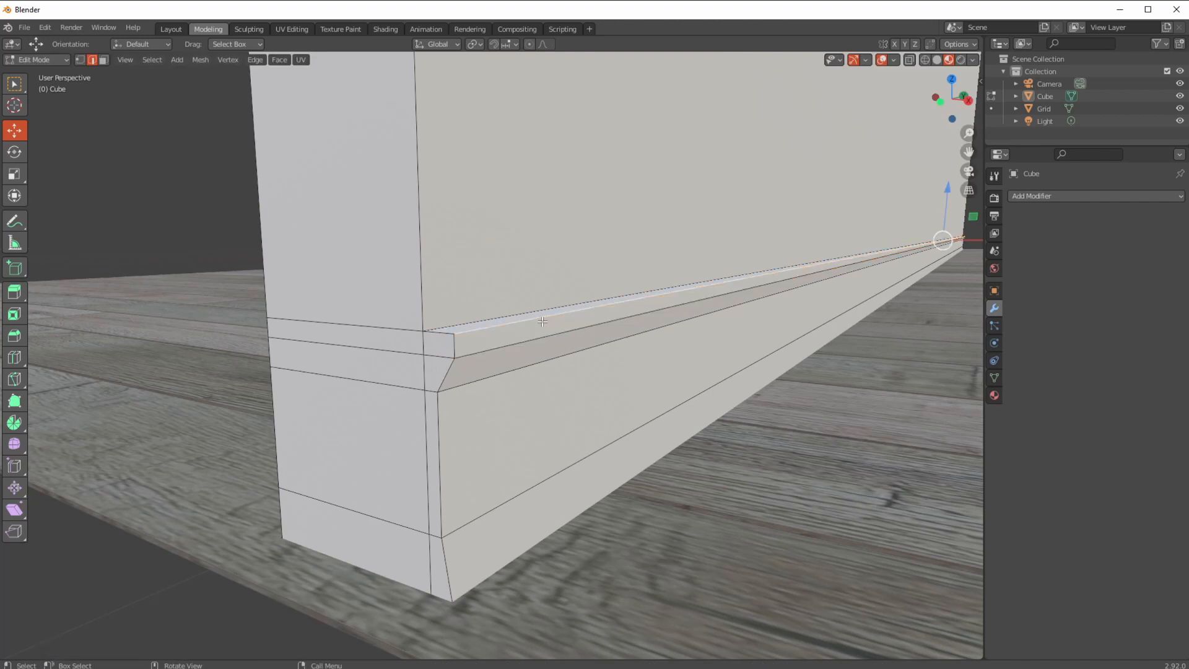
drag(966, 242, 951, 241)
Adjust the depth of the skirting board's wide middle face along X once more.
click(103, 59)
click(855, 291)
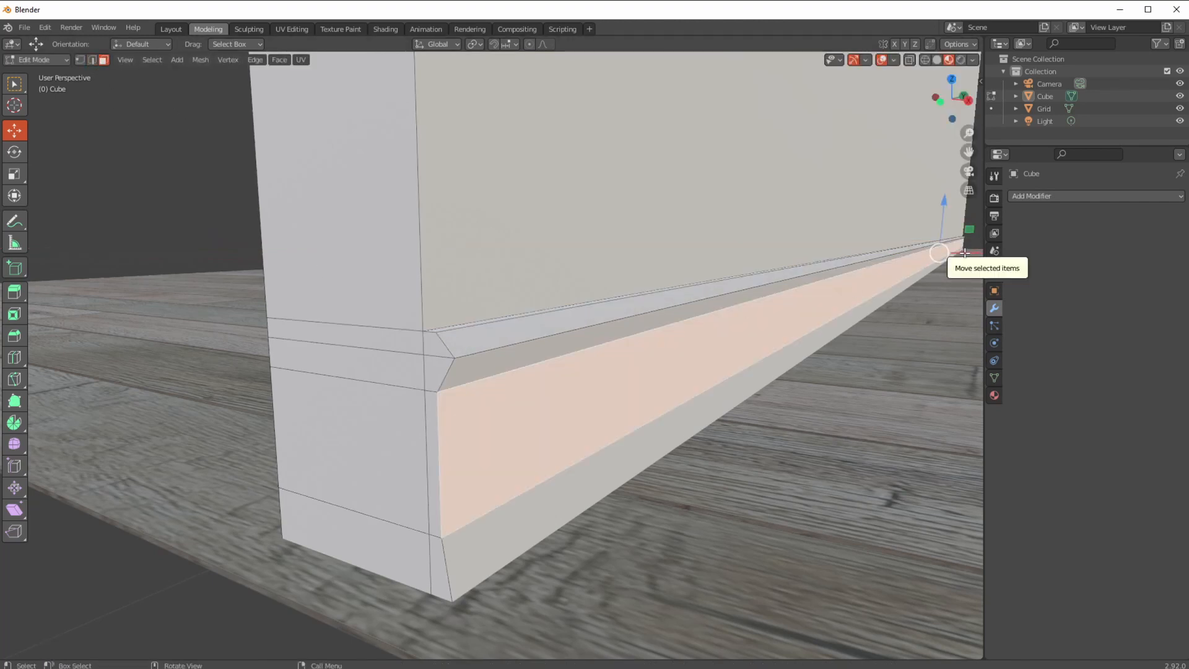
drag(970, 254, 657, 328)
ctrl+middle_drag(658, 327, 602, 433)
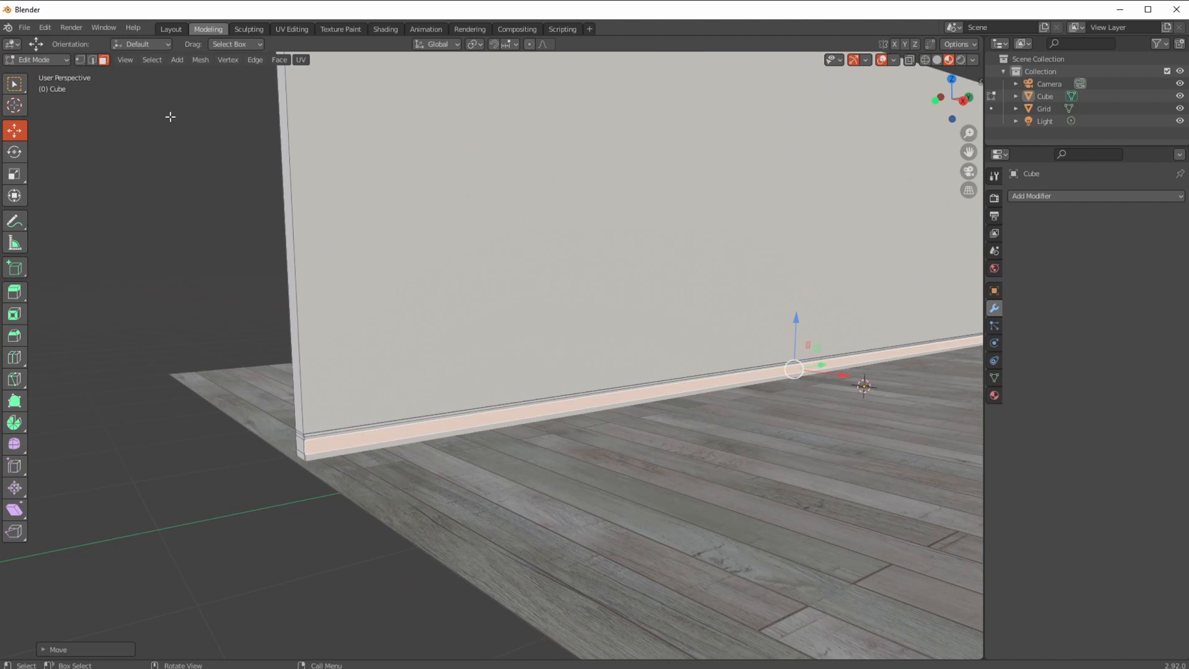
In Object Mode, duplicate the wall in place and rotate the copy 90° about the Z axis.
click(29, 62)
click(39, 74)
middle_drag(345, 405, 295, 458)
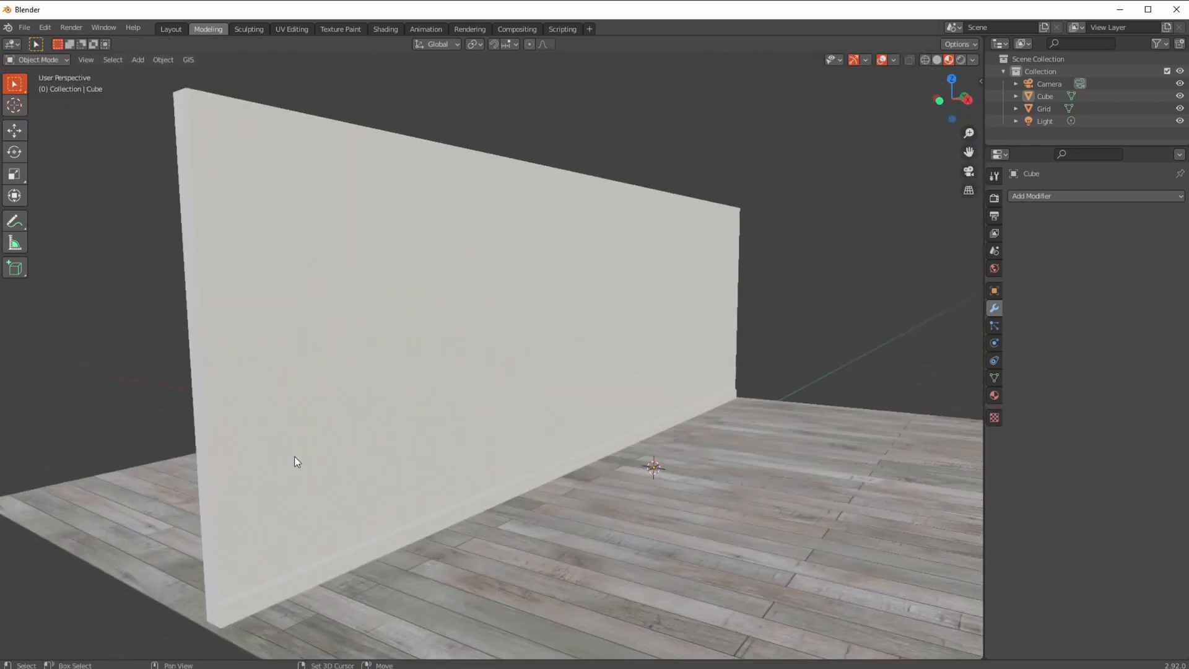
click(500, 414)
middle_drag(499, 414, 358, 446)
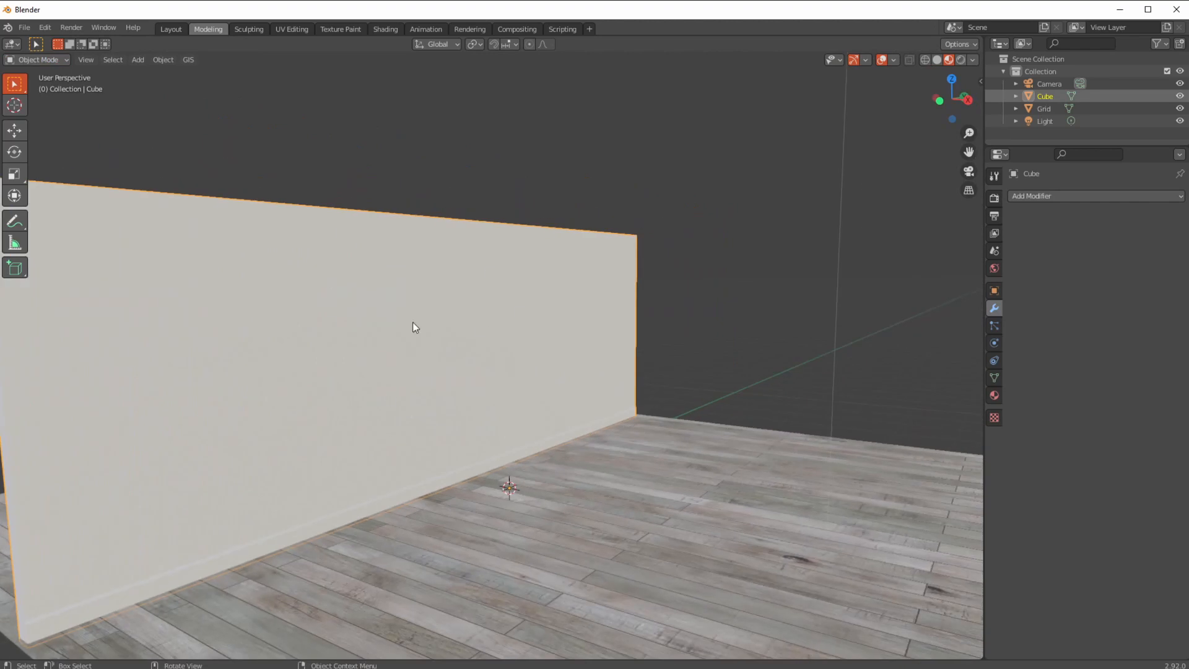
key(shift+d)
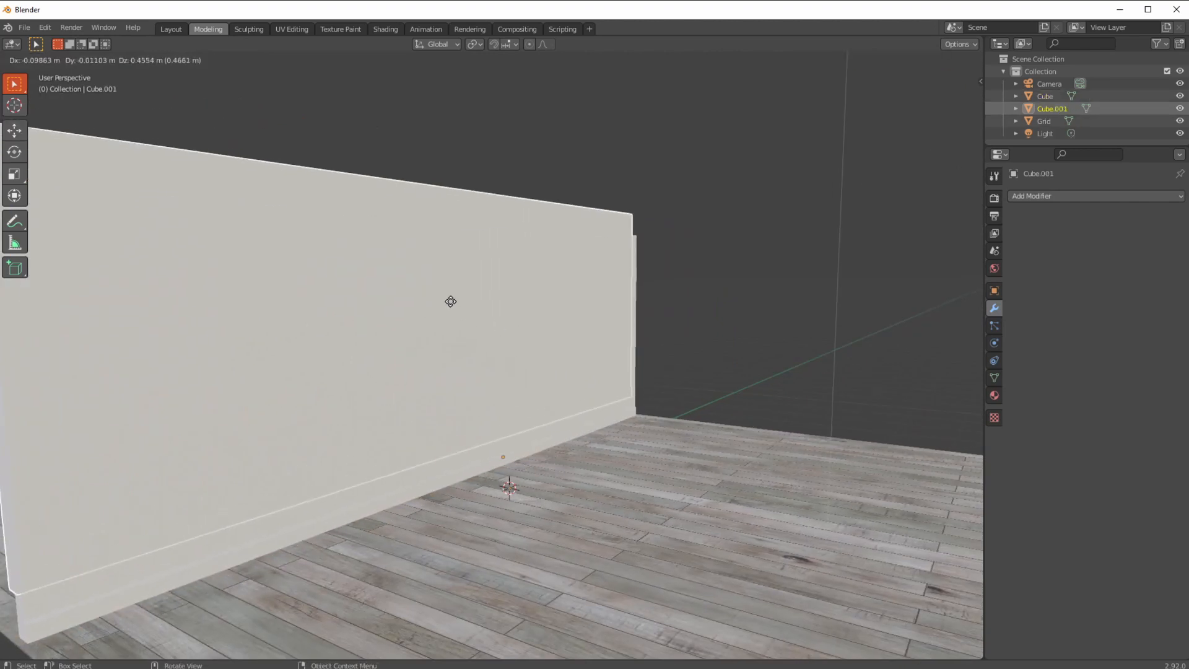
right_click(458, 300)
text(rz90)
key(Return)
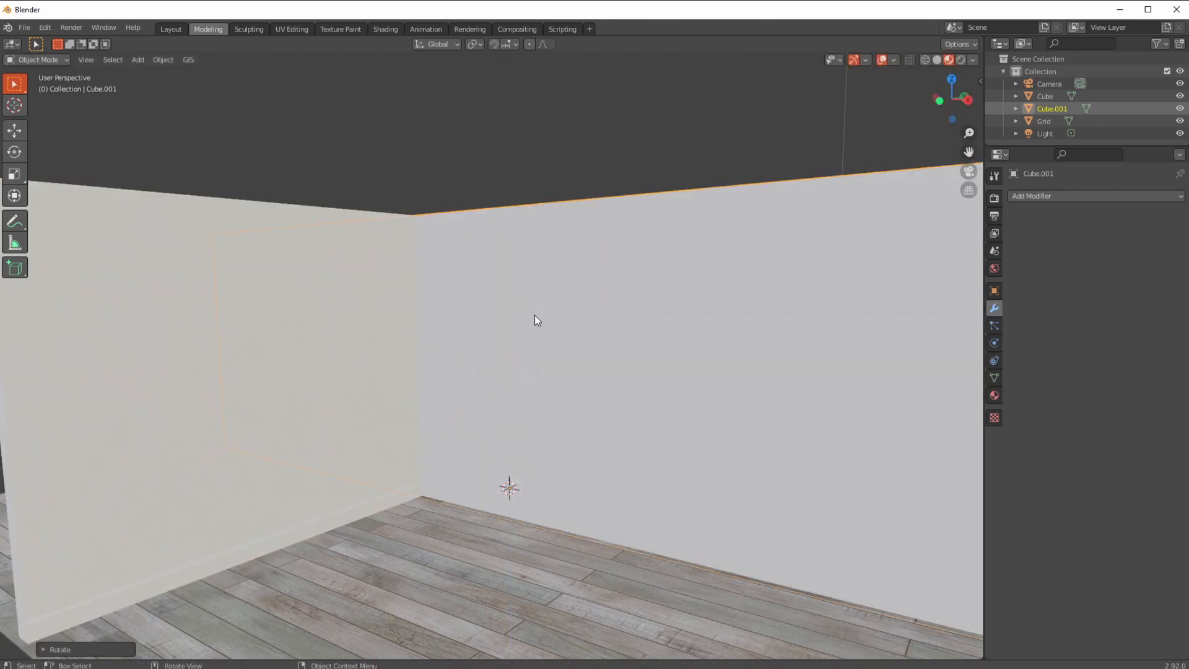
Rotate the duplicated wall 180° about the global Z axis so its skirting board faces the room.
text(rz)
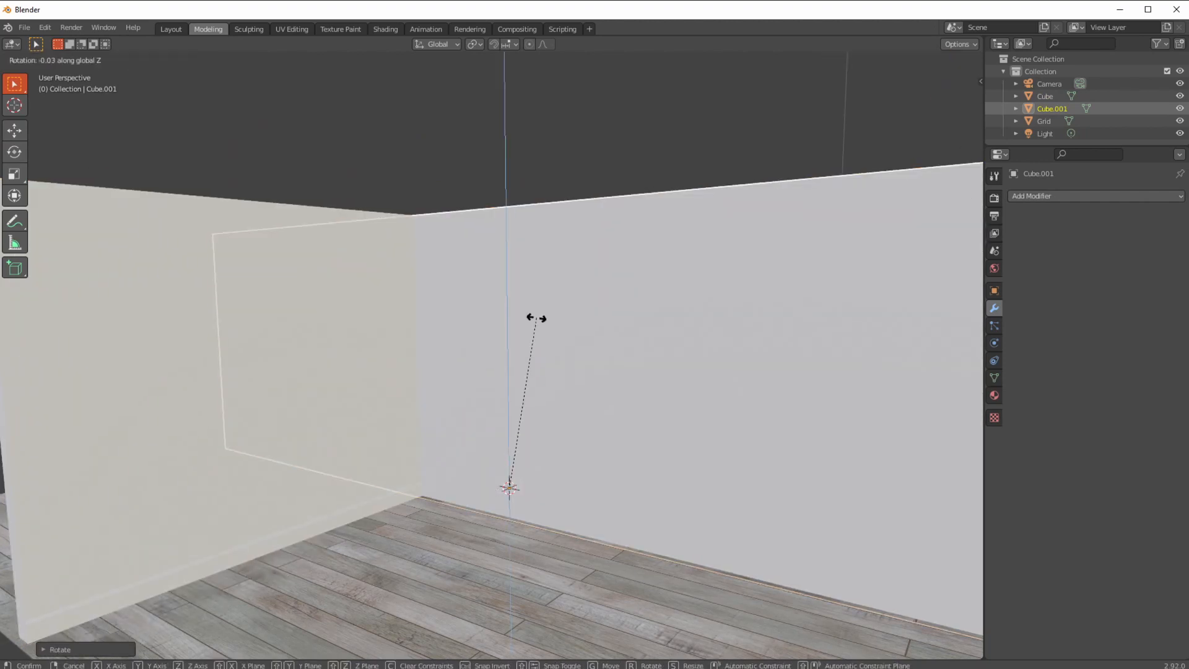
text(180)
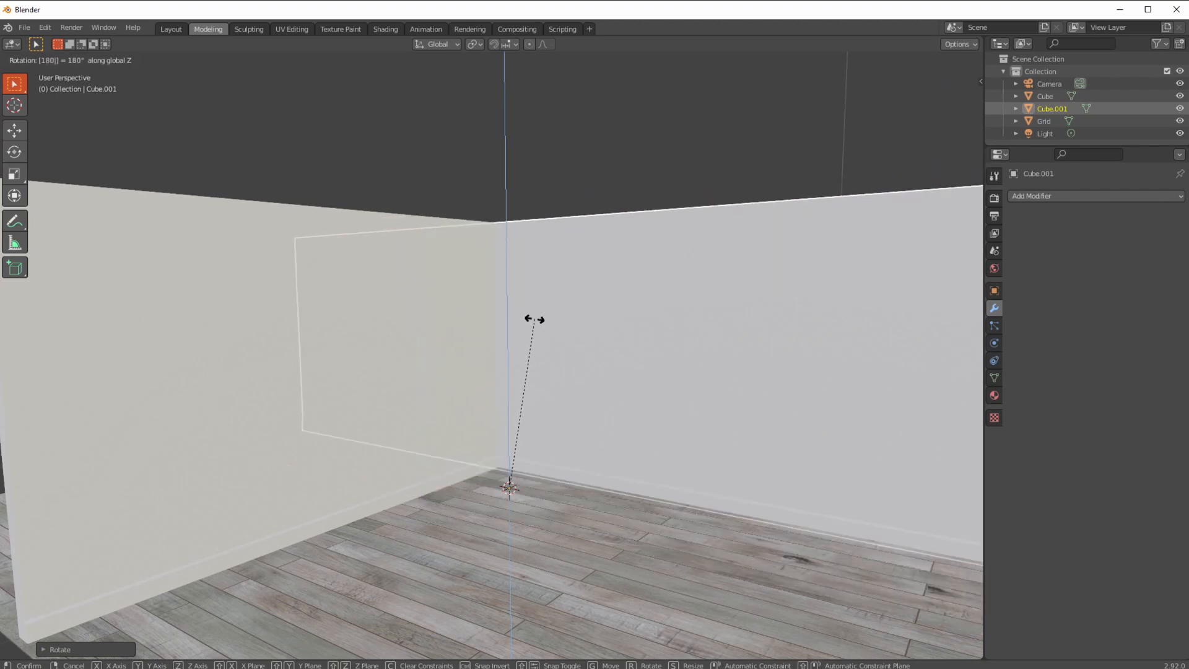
key(Return)
middle_drag(514, 411, 438, 387)
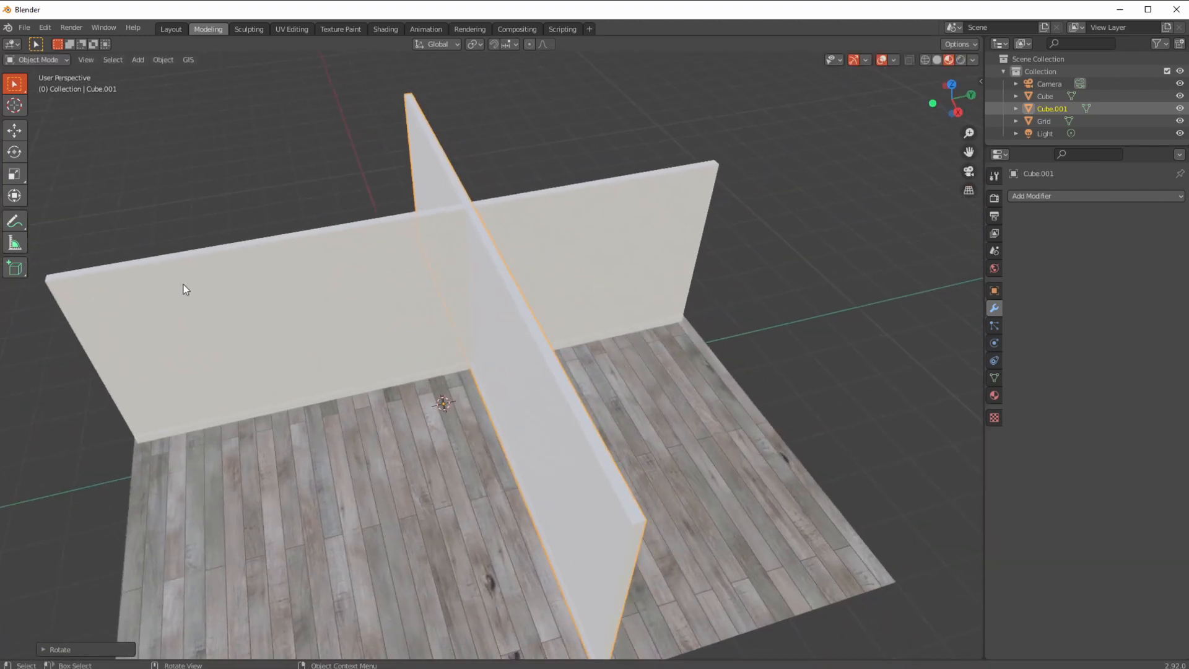
Move the rotated wall along Y toward the far end of the first wall to form the room's corner.
click(14, 130)
drag(500, 389, 704, 334)
middle_drag(612, 364, 465, 353)
scroll(622, 306, up, 4)
shift+middle_drag(466, 354, 479, 375)
Add a monkey head mesh and move it above the floor in front of the wall corner.
click(138, 60)
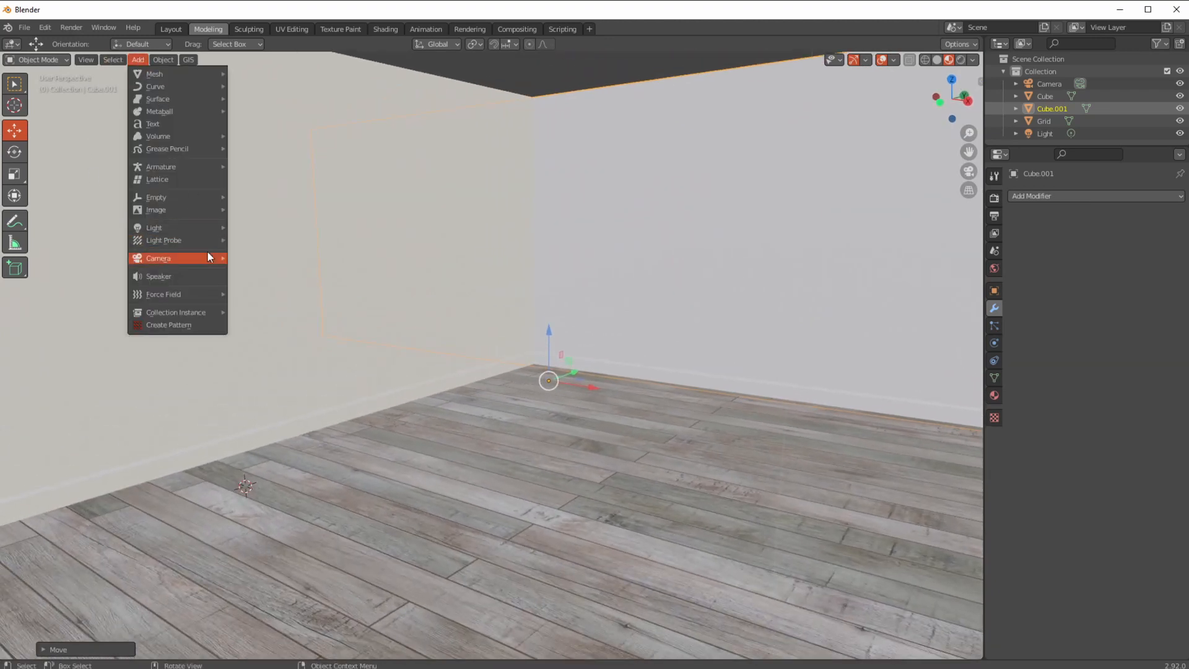
mouse_move(168, 155)
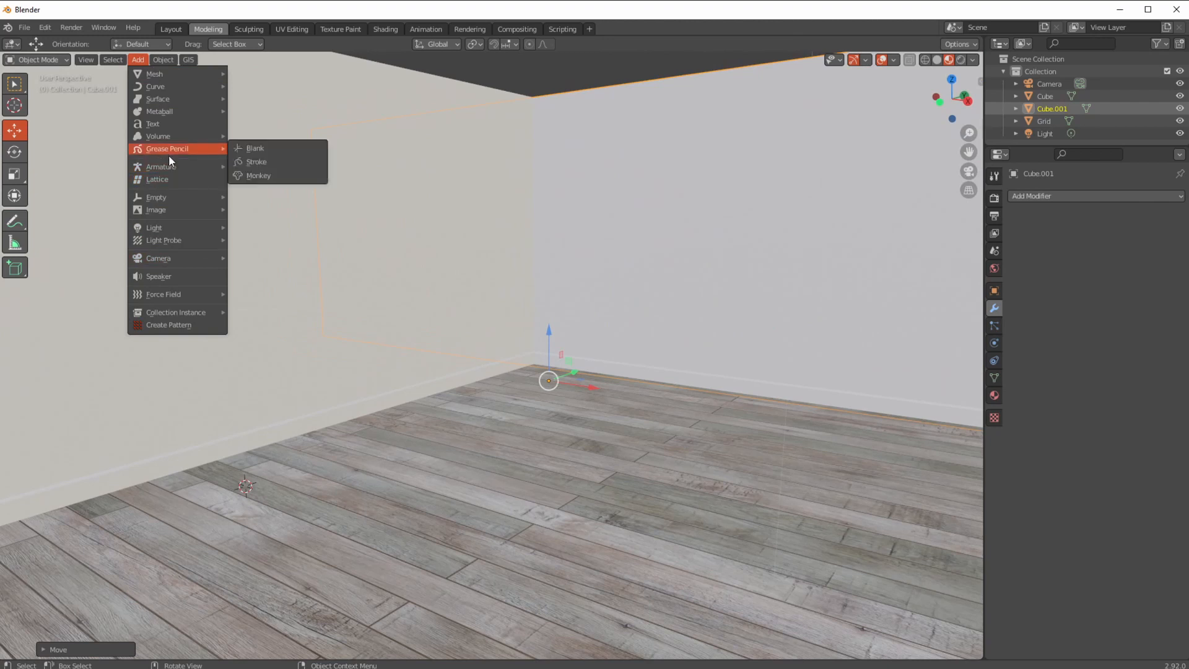
mouse_move(149, 75)
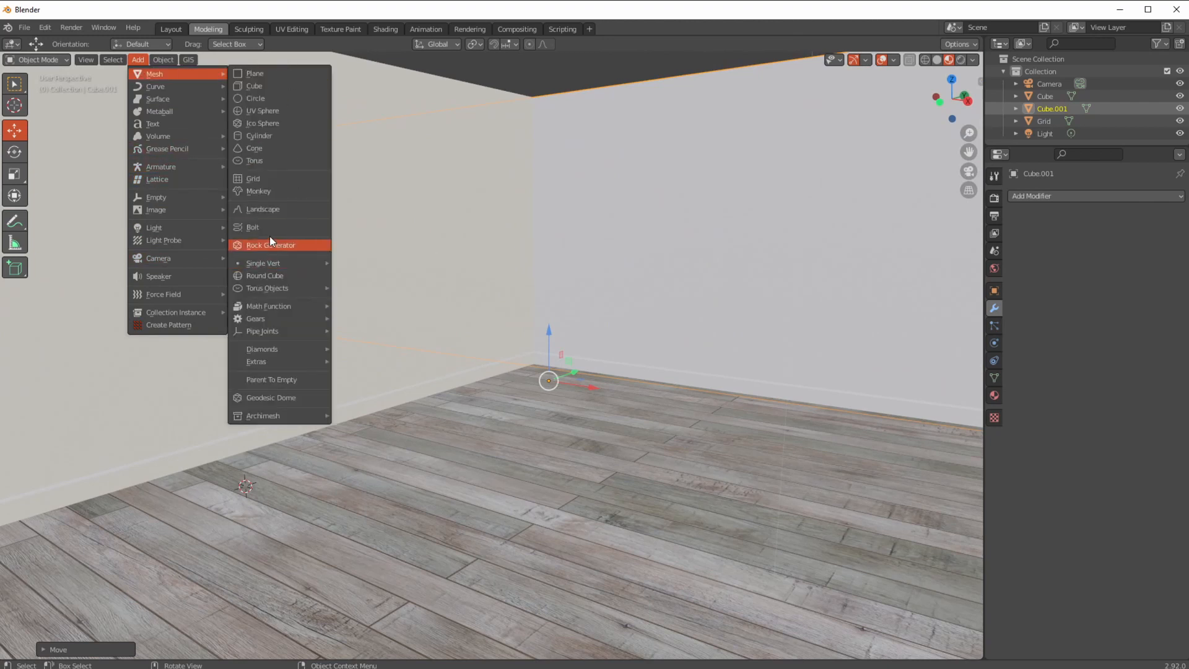
click(260, 192)
drag(254, 440, 453, 291)
middle_drag(453, 291, 480, 323)
drag(485, 321, 526, 322)
middle_drag(524, 326, 488, 365)
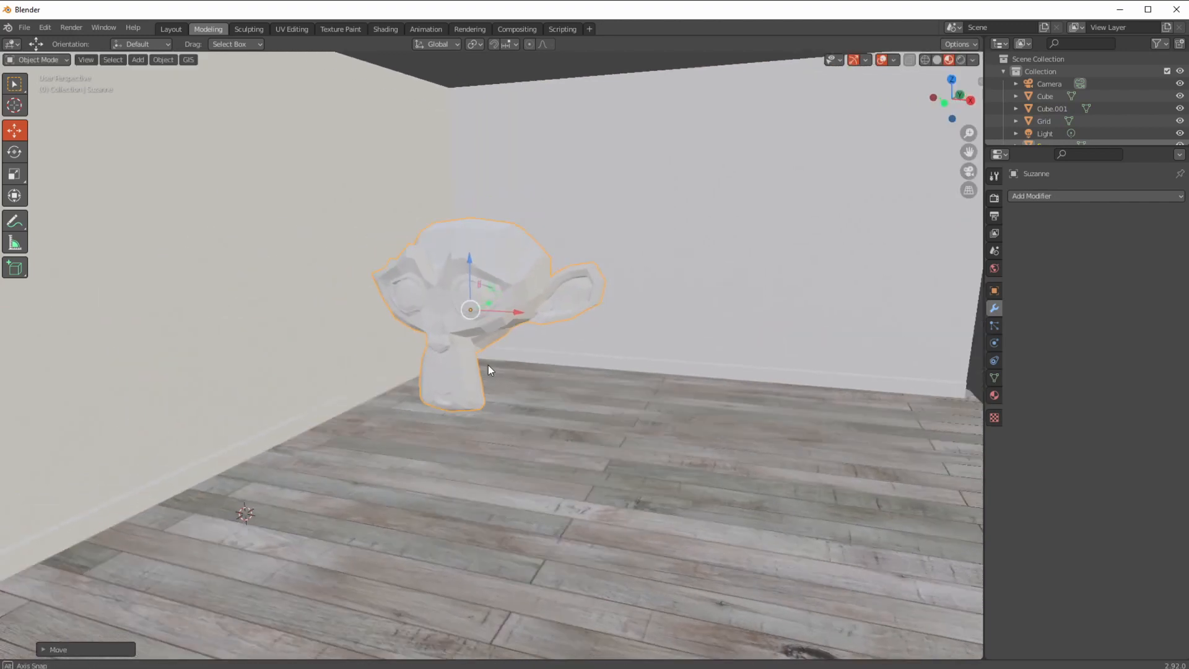
Rotate the monkey head so its face turns away from the left wall.
click(20, 155)
drag(438, 322, 467, 317)
middle_drag(468, 317, 393, 314)
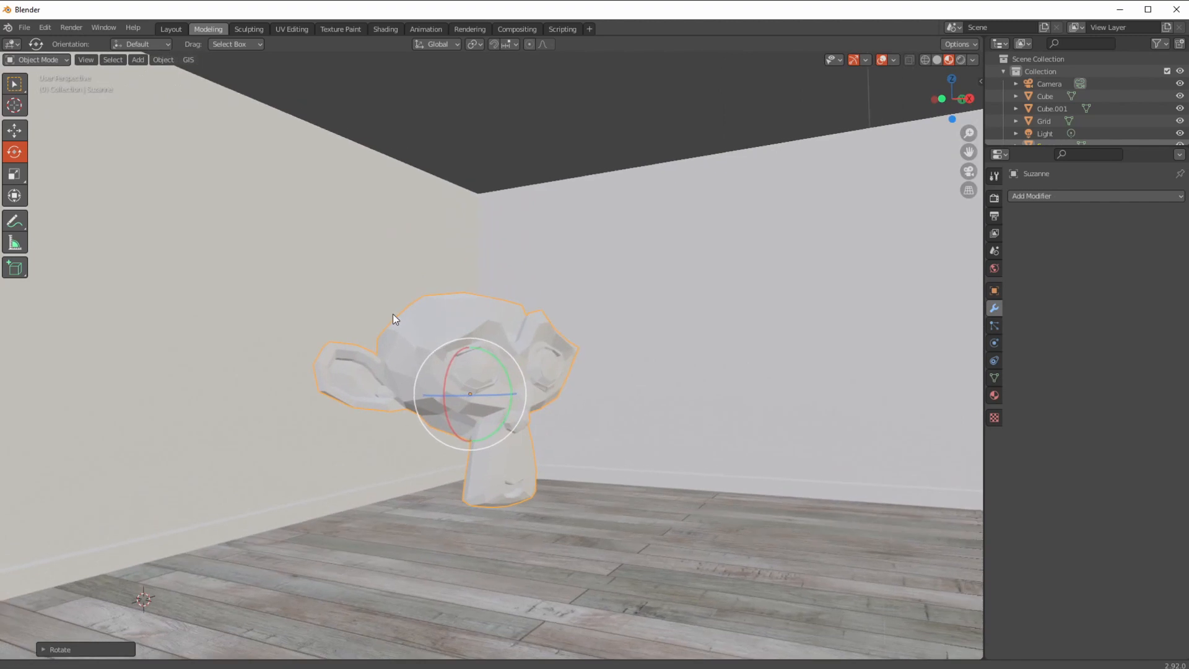
Switch to rendered shading and move the monkey head along X away from the left wall.
click(961, 59)
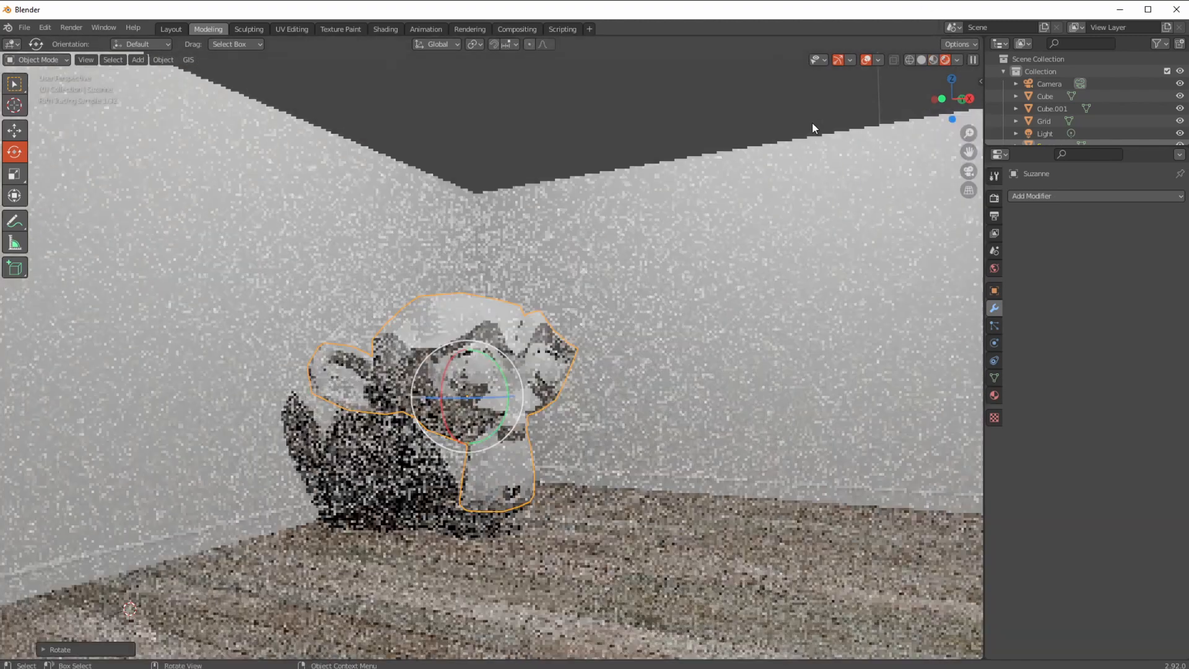
click(14, 130)
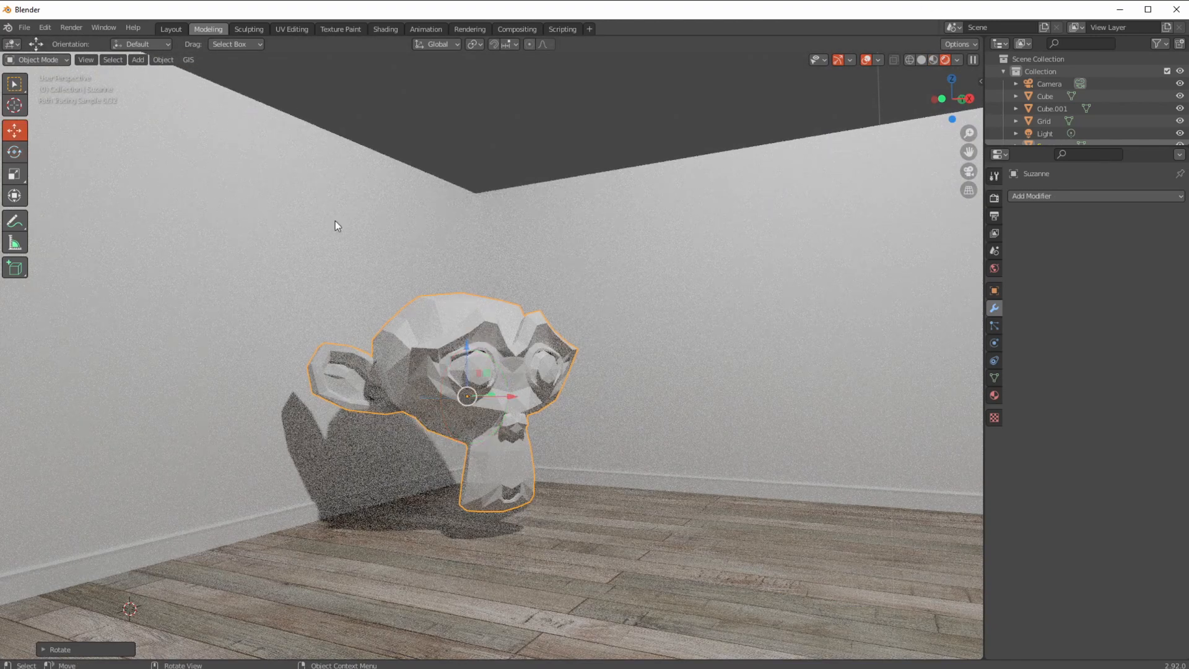
drag(523, 392, 622, 394)
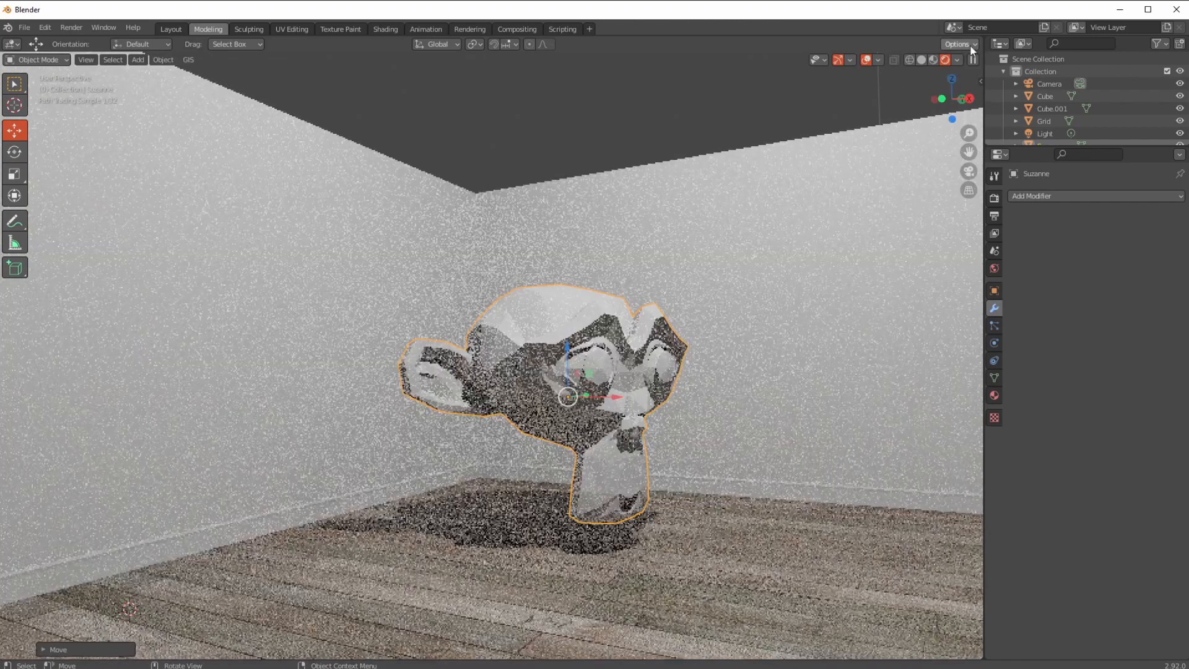
Delete the existing scene light.
drag(1038, 144, 1038, 192)
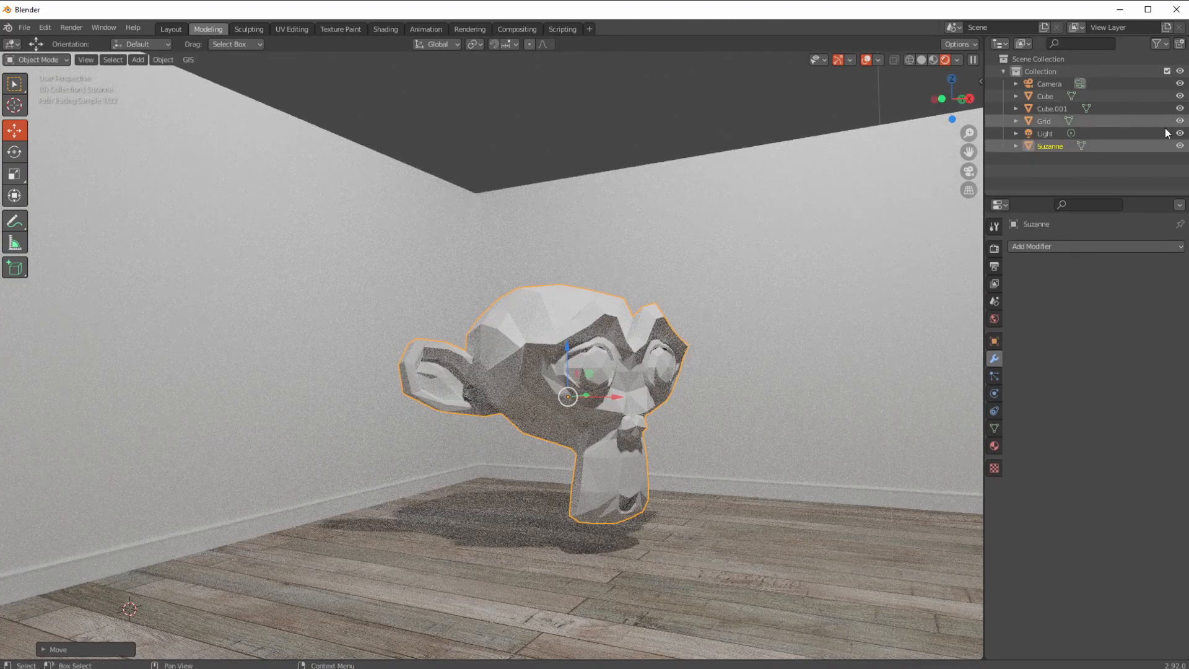
click(1029, 135)
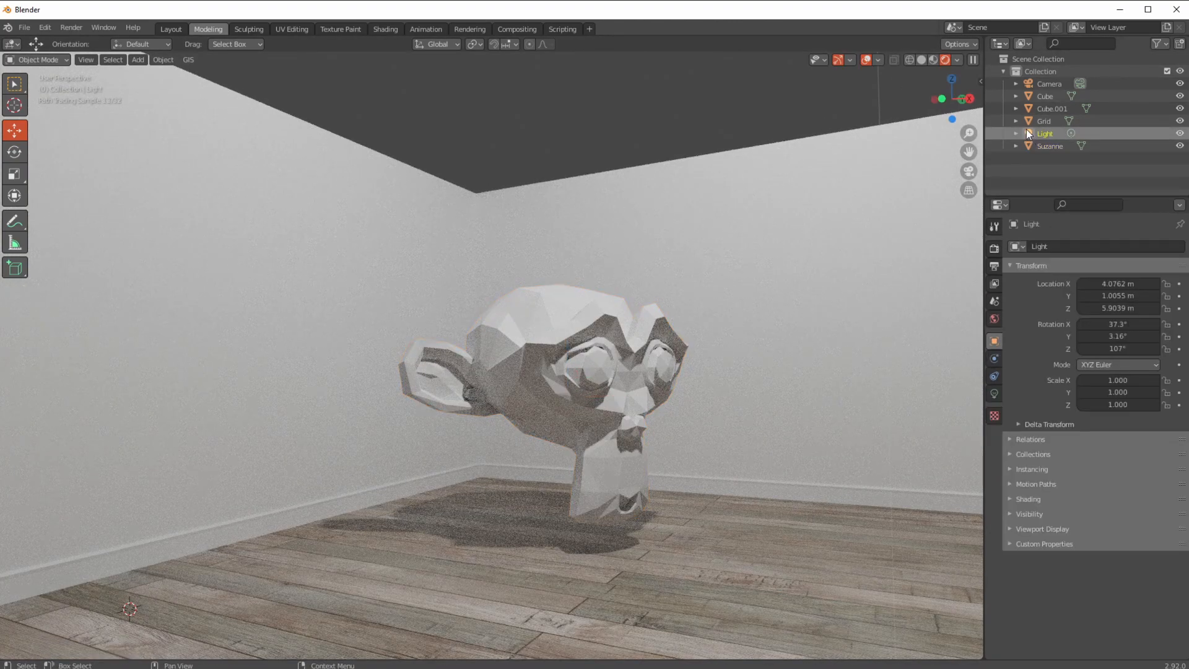
key(Delete)
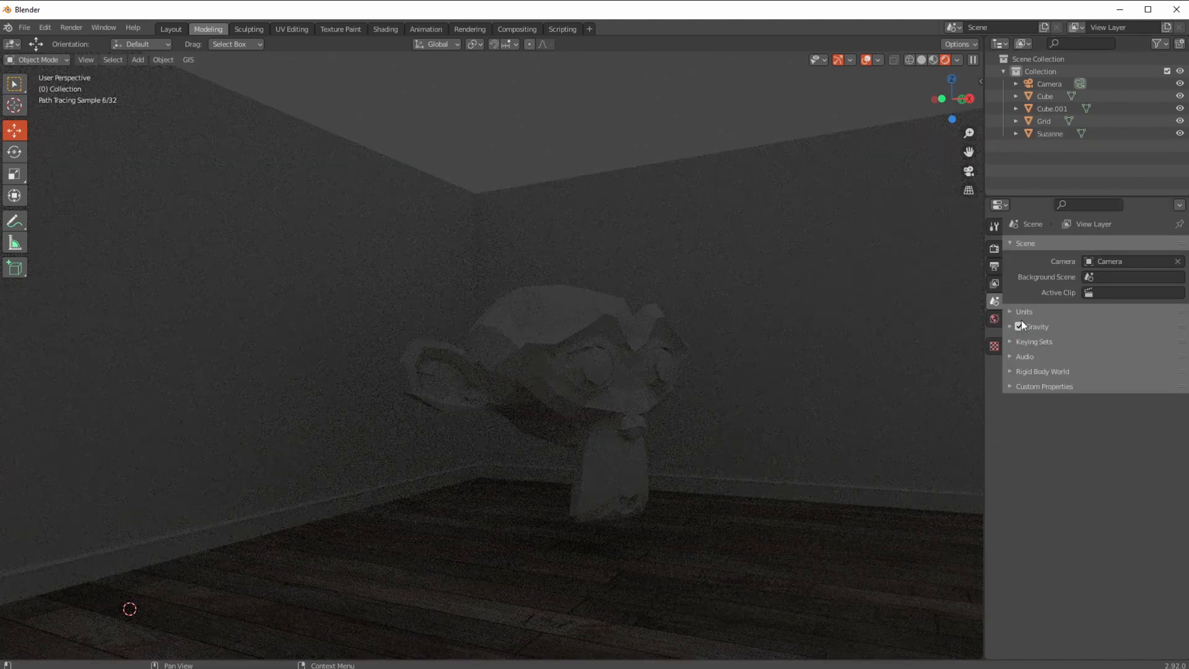
Change the world background colour to a very dark bluish tone.
click(993, 319)
click(1111, 320)
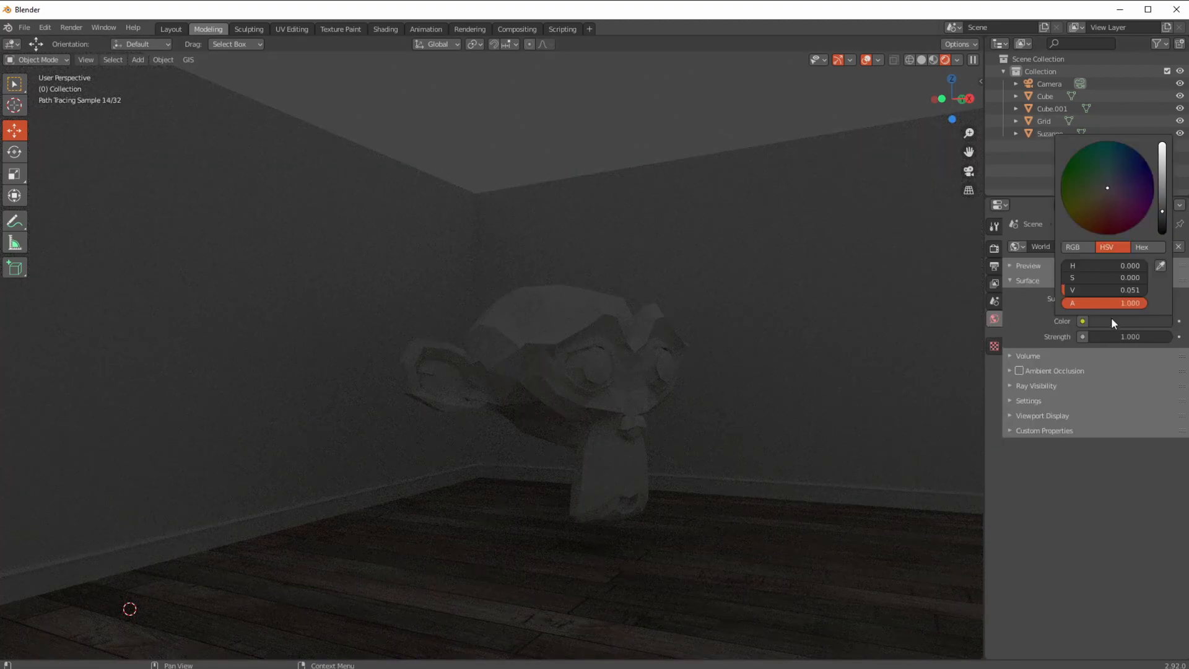
drag(1163, 212, 1109, 177)
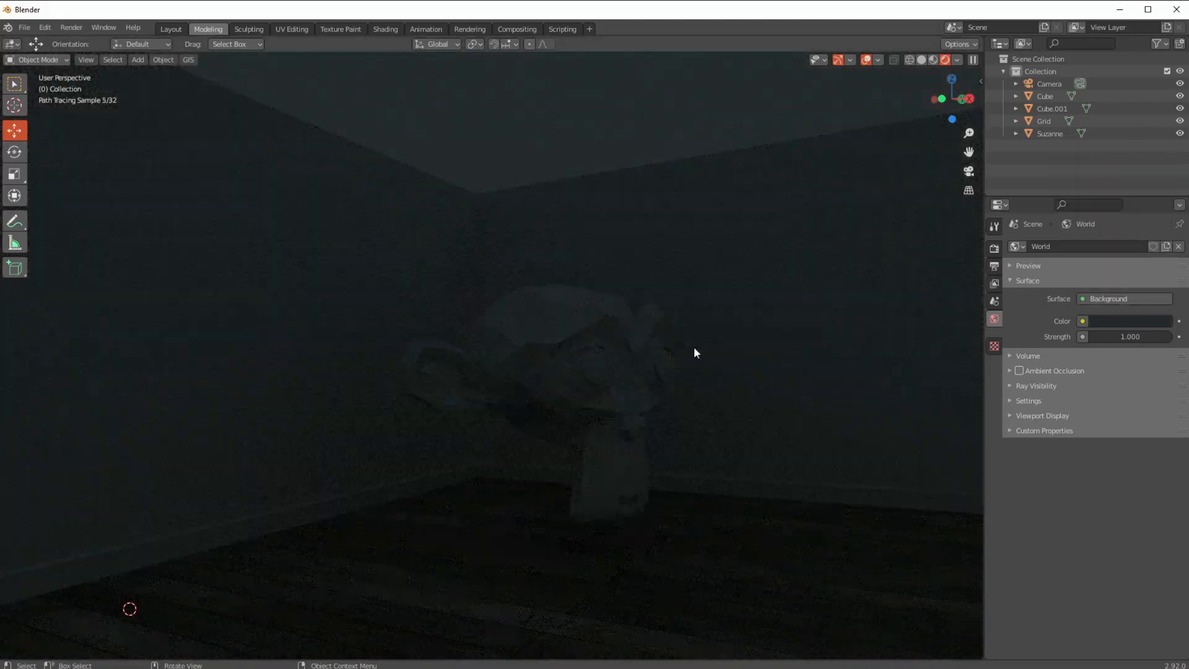
Open the Shading workspace and frame the monkey head and room corner through the camera with rendered shading on.
click(934, 60)
middle_drag(585, 373, 536, 378)
scroll(536, 350, down, 3)
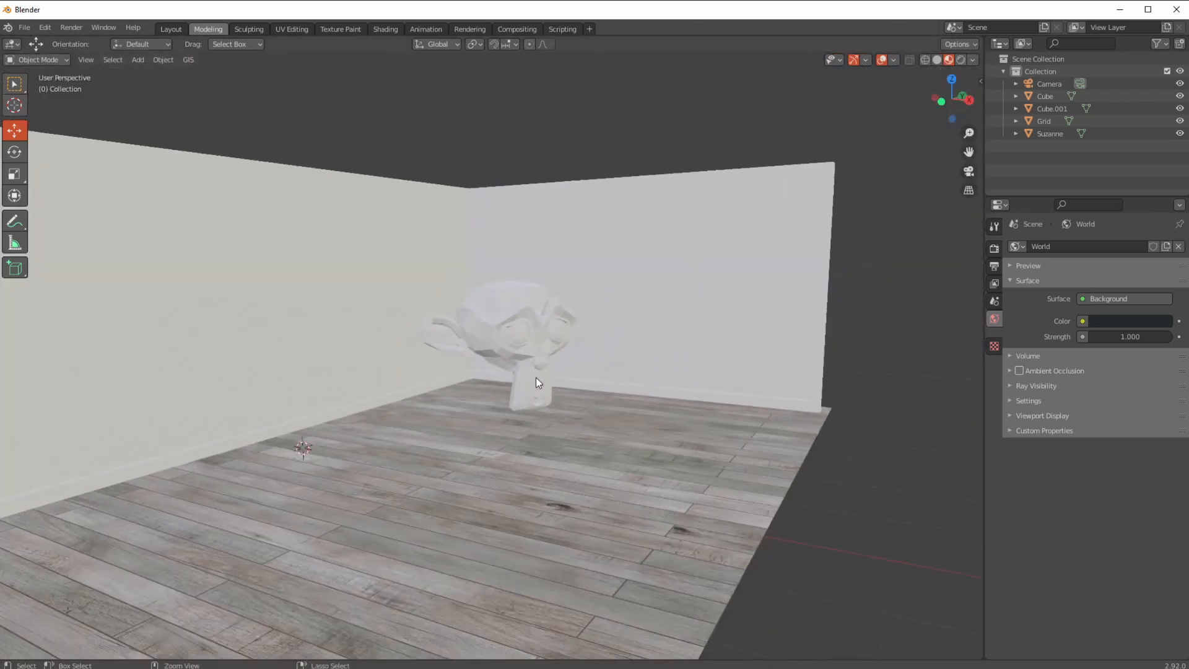
middle_drag(421, 337, 351, 221)
middle_drag(462, 226, 480, 278)
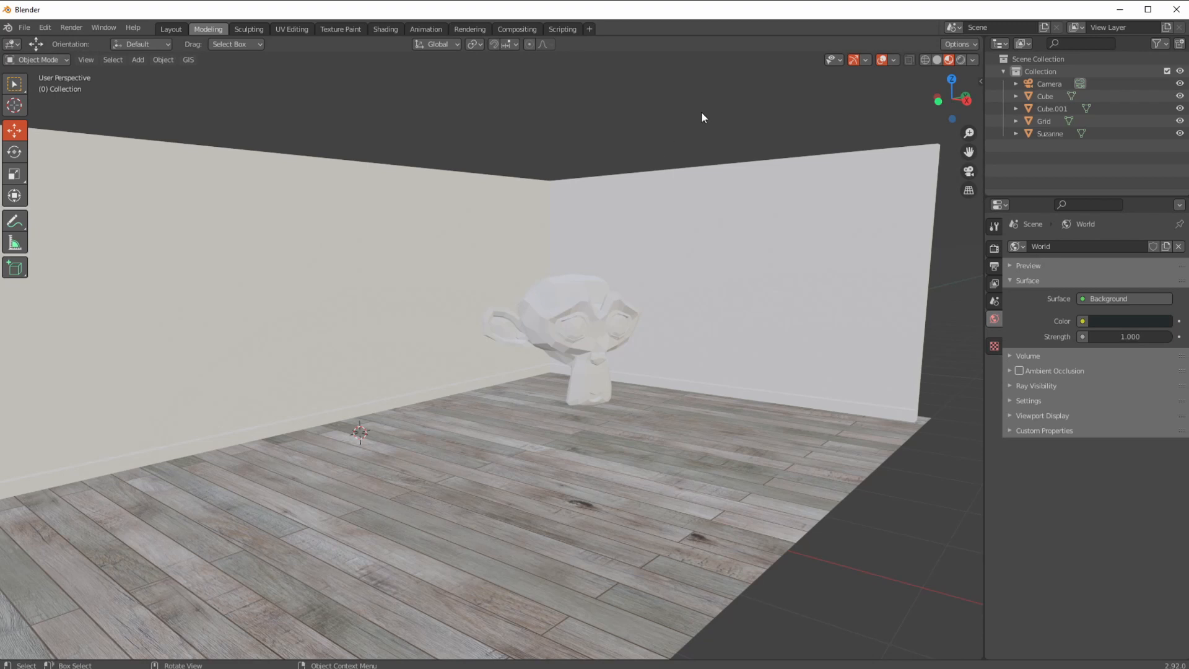
click(960, 60)
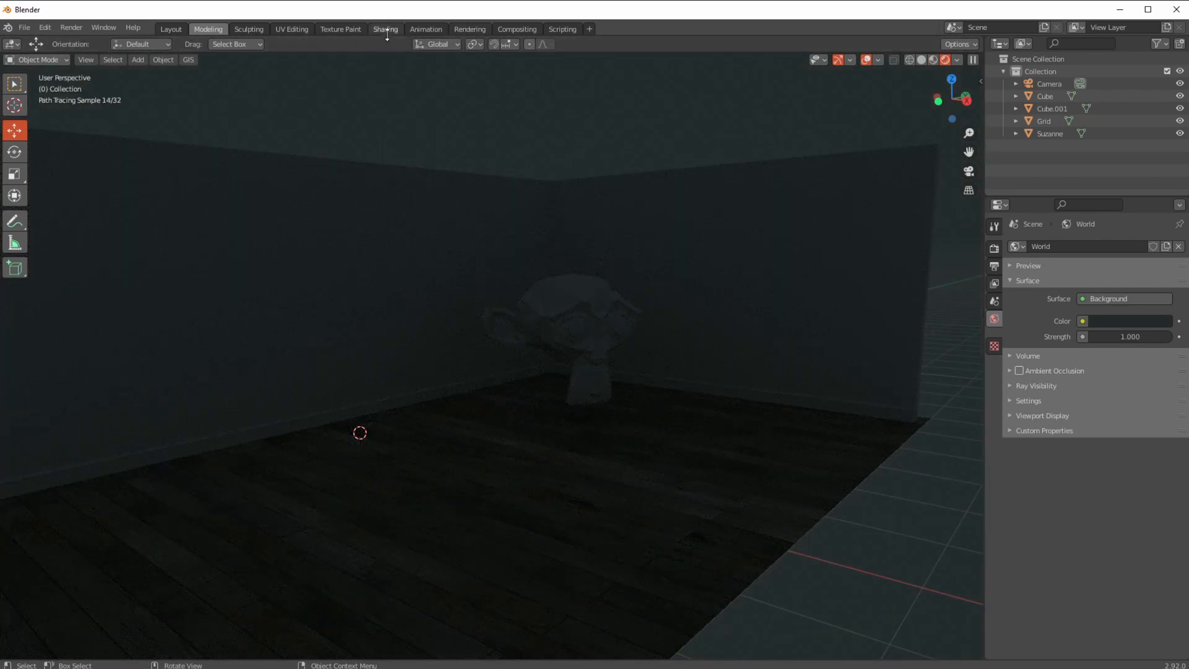
click(385, 29)
middle_drag(529, 280, 421, 258)
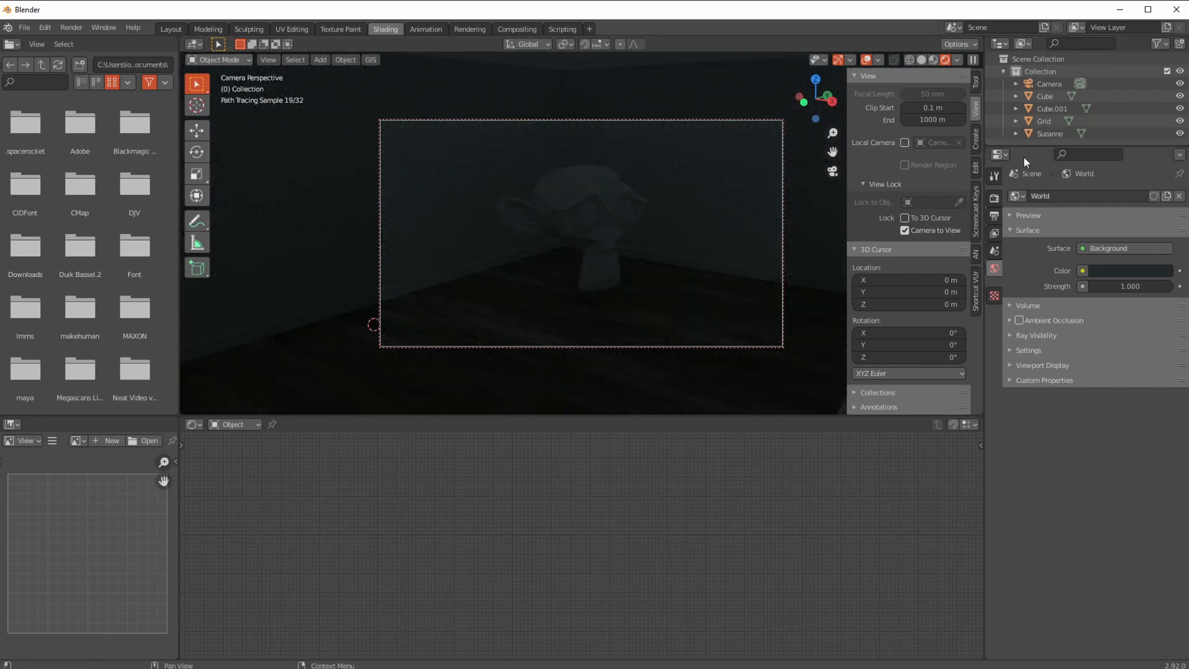
Add a point light and place it high in front of the right wall, beyond the monkey head.
click(318, 60)
mouse_move(363, 230)
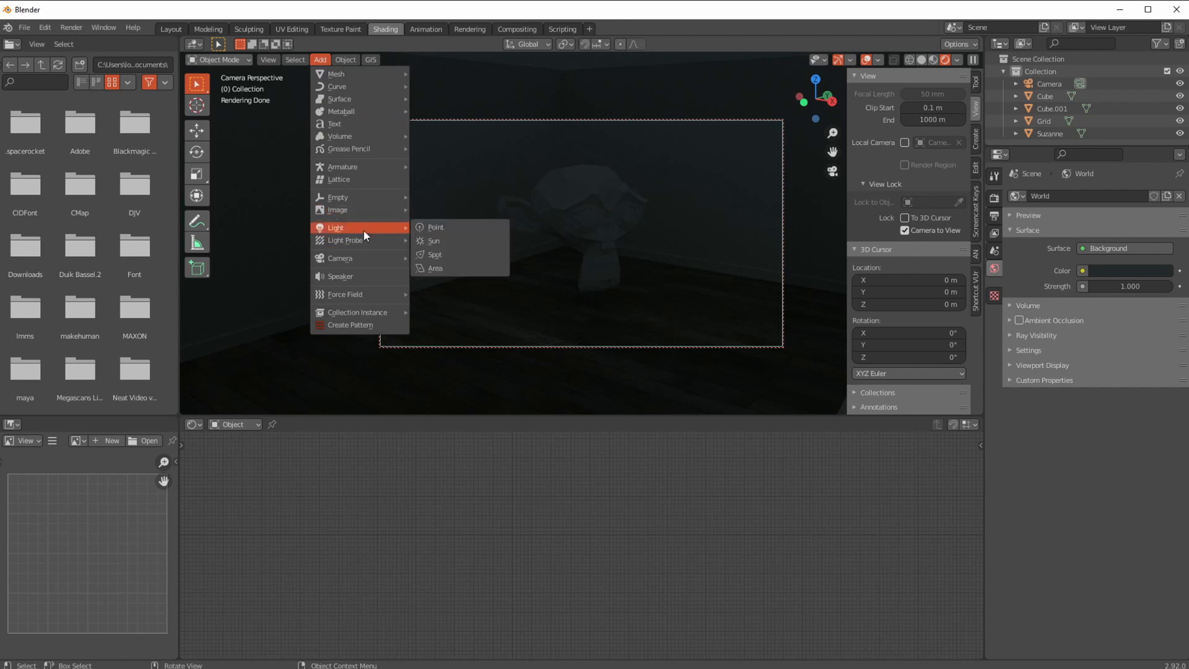
click(443, 227)
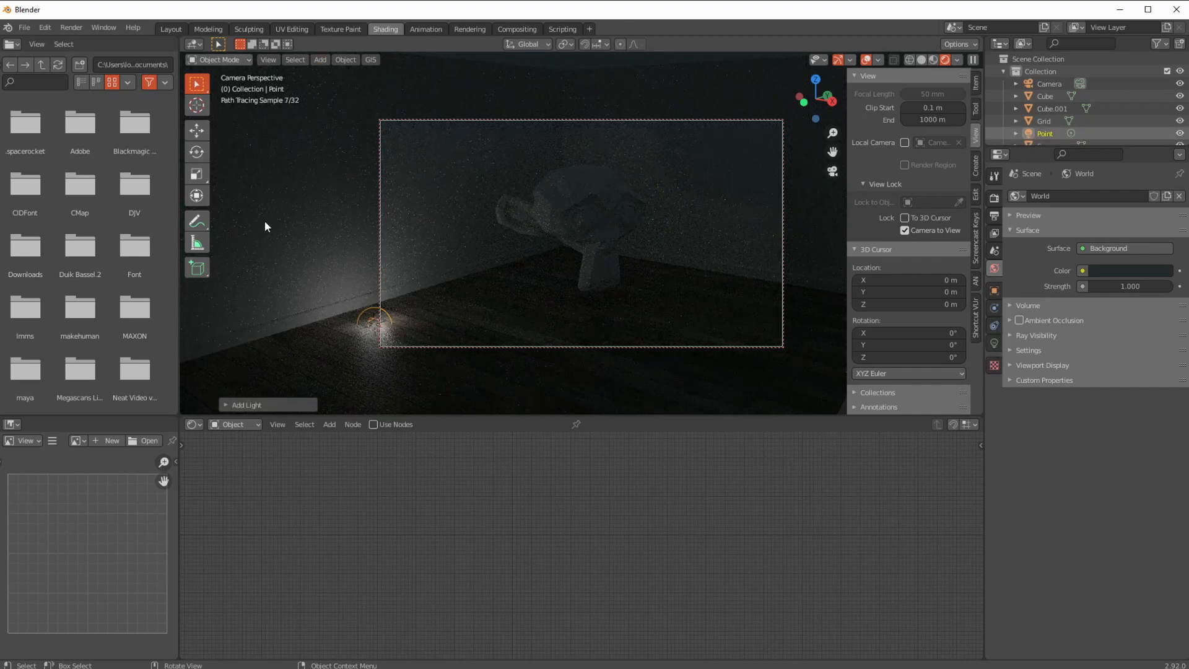
click(196, 130)
drag(370, 284, 337, 207)
drag(408, 247, 717, 139)
middle_drag(643, 245, 641, 247)
drag(715, 140, 737, 136)
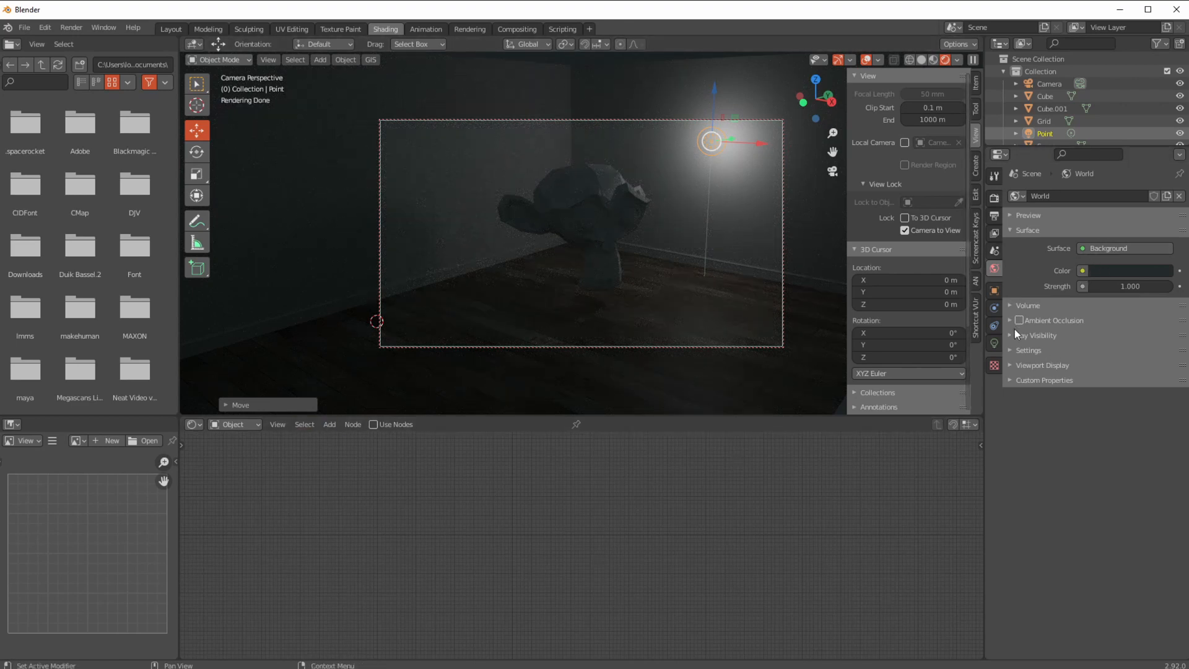
Set the point light's power to 60 W.
click(994, 343)
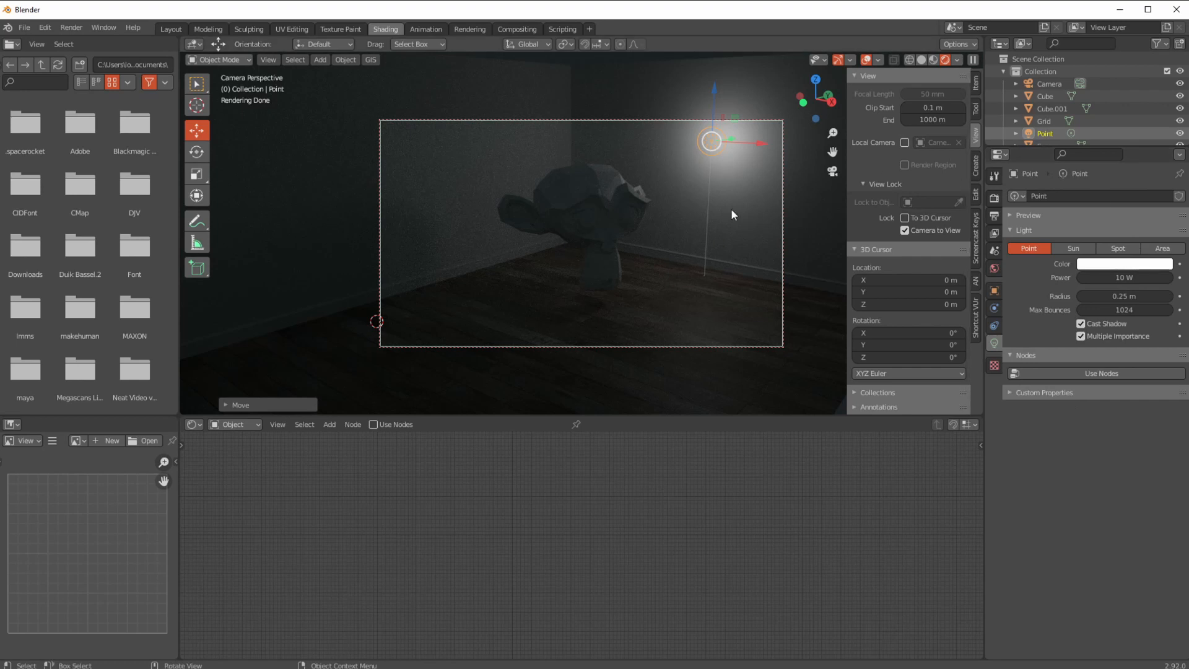
click(1124, 278)
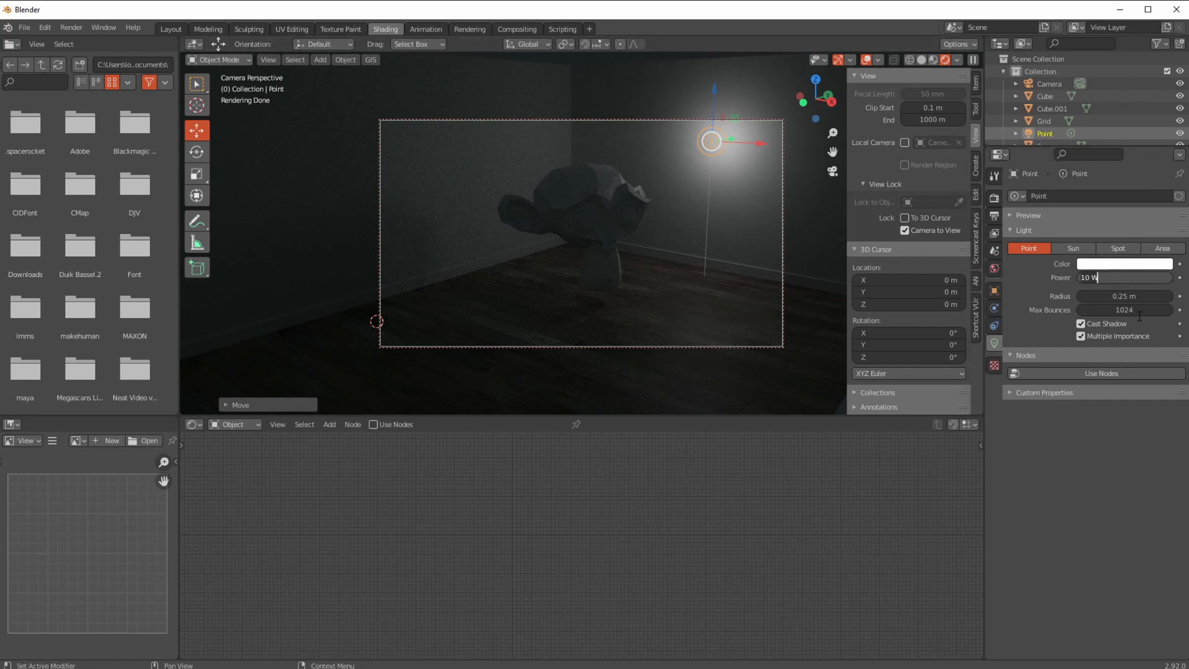
text(60)
key(Return)
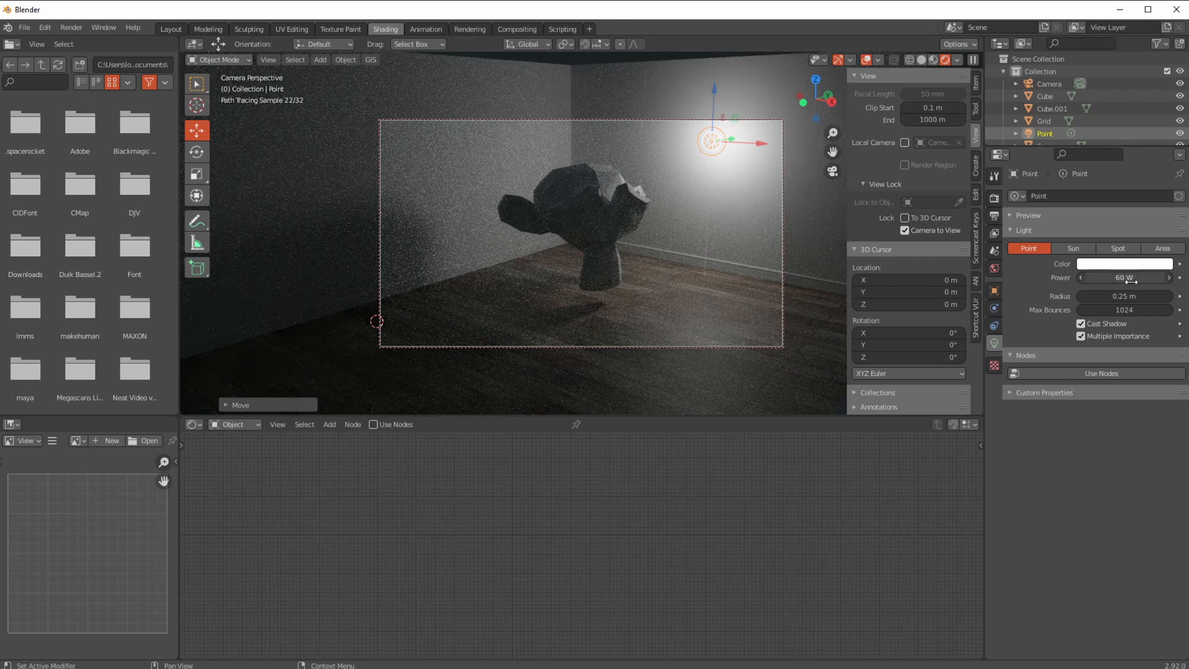
Enable nodes for the point light and arrange its Emission and Light Output nodes closer together.
click(1073, 376)
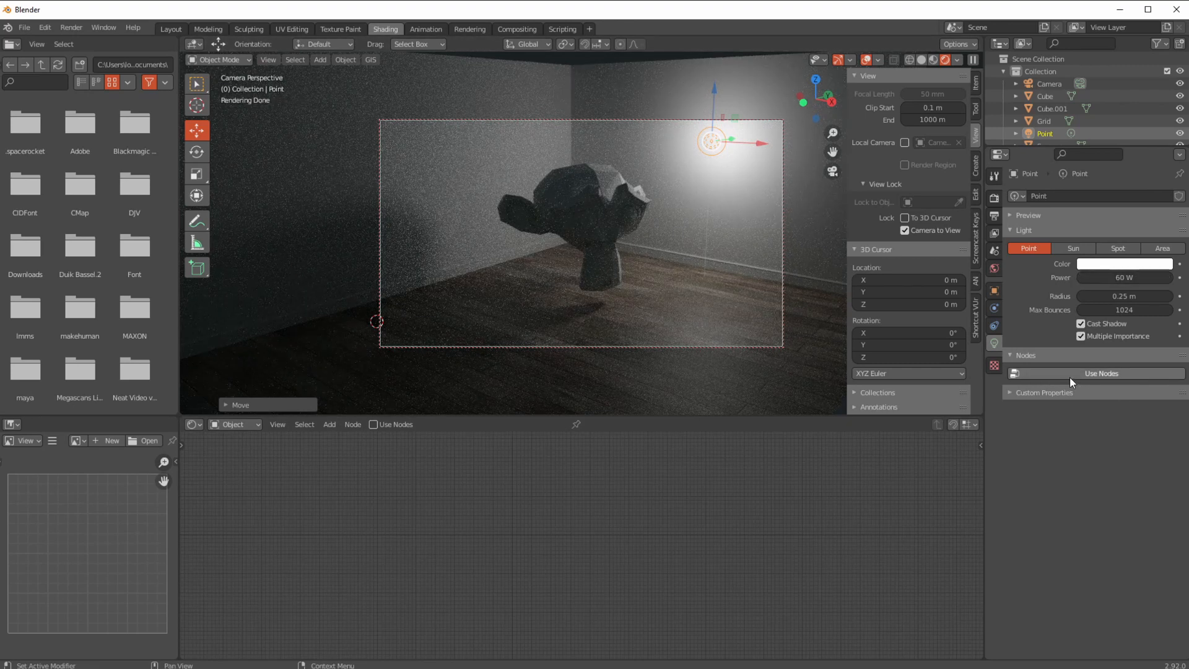
ctrl+middle_drag(651, 593, 588, 466)
middle_drag(607, 524, 750, 601)
ctrl+middle_drag(737, 619, 665, 506)
middle_drag(664, 504, 540, 551)
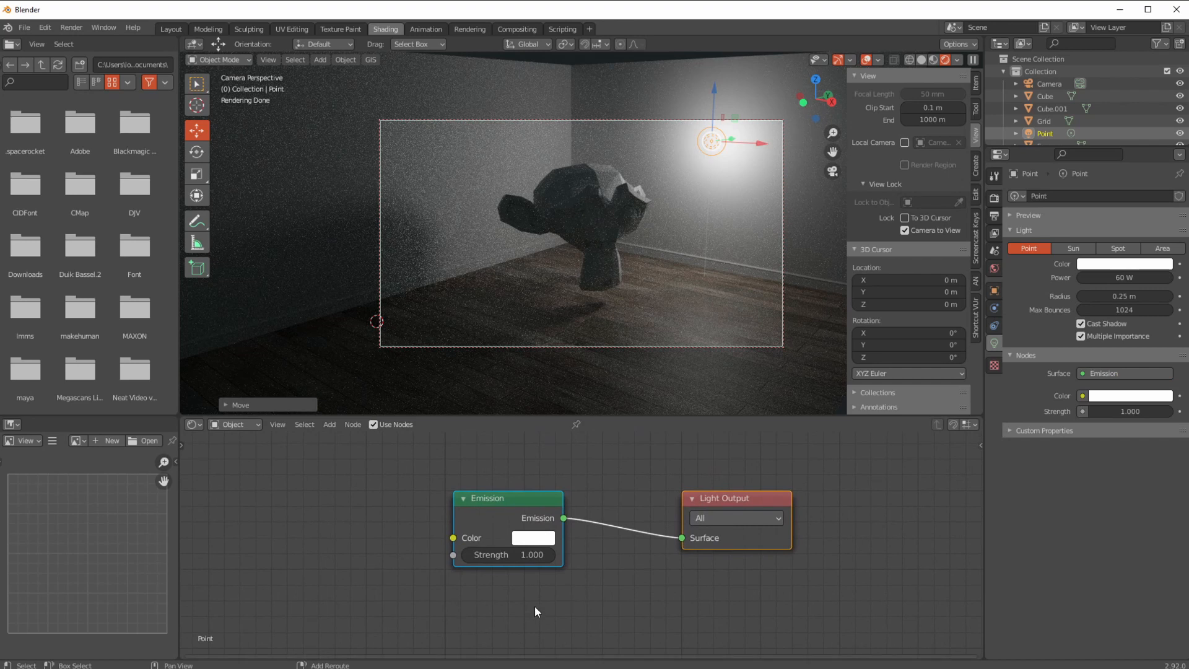
ctrl+middle_drag(533, 620, 617, 553)
click(508, 532)
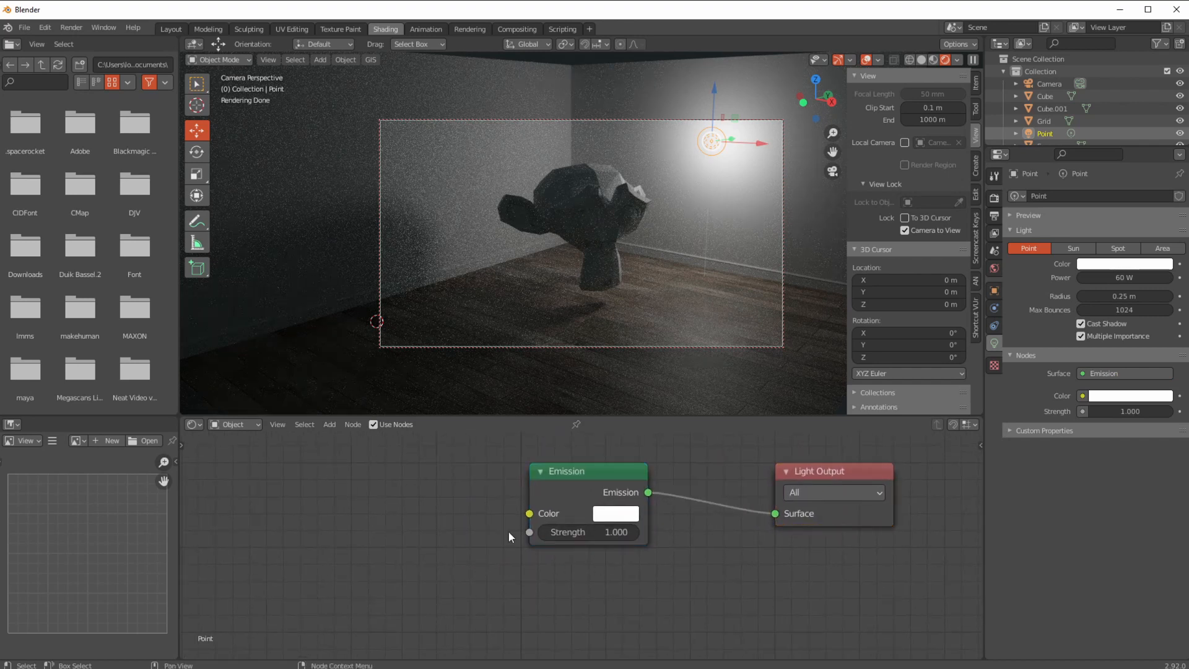
drag(810, 471, 801, 474)
drag(577, 486, 609, 477)
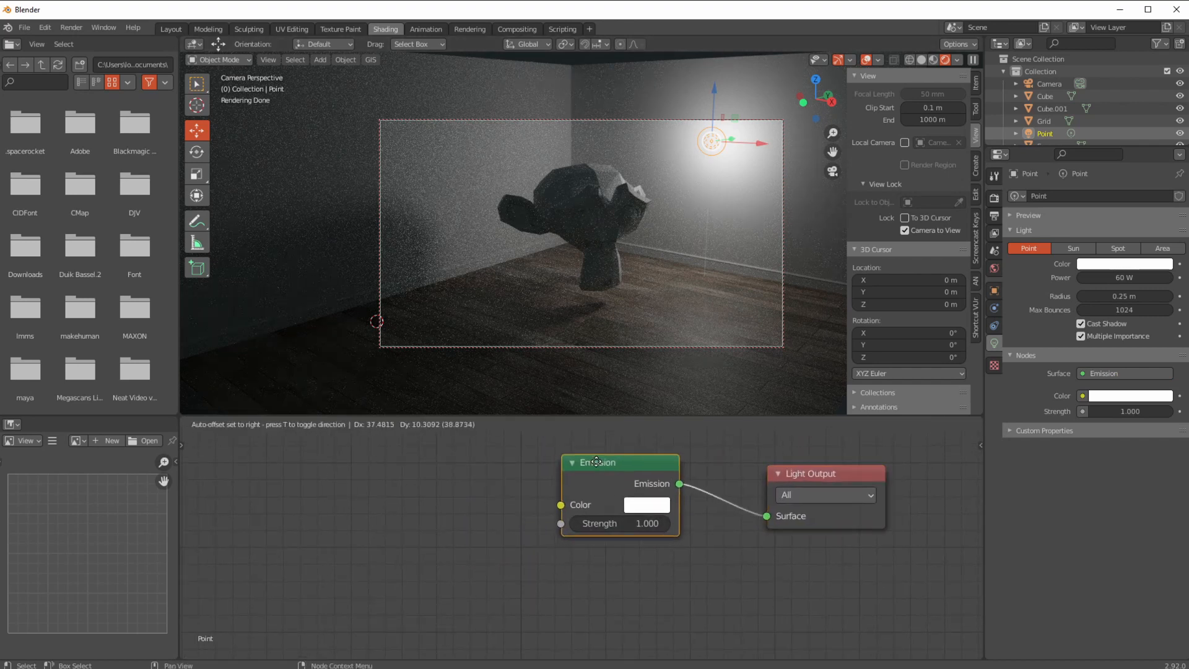
Try an Emission node strength of 10 and set it back to 1.
click(631, 527)
text(1.0)
key(Return)
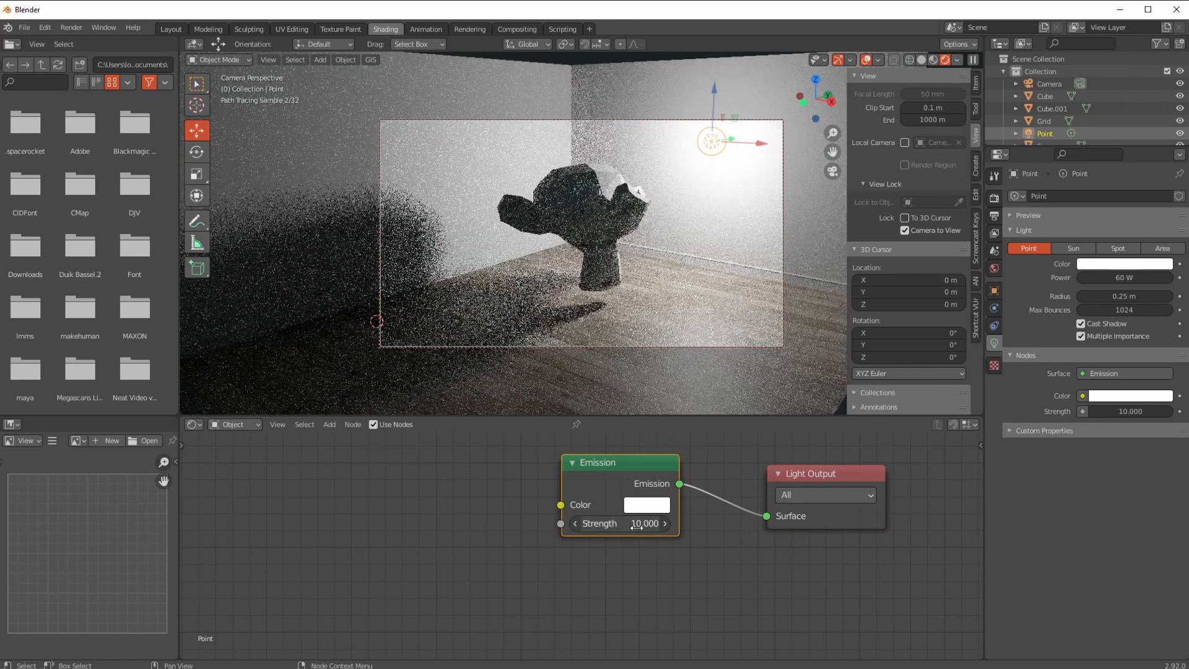
click(638, 528)
text(1)
key(Return)
Set the point light's power to 10 W and its Emission node strength to 6.
click(1119, 277)
text(10)
key(Return)
click(638, 527)
text(1.06)
key(Return)
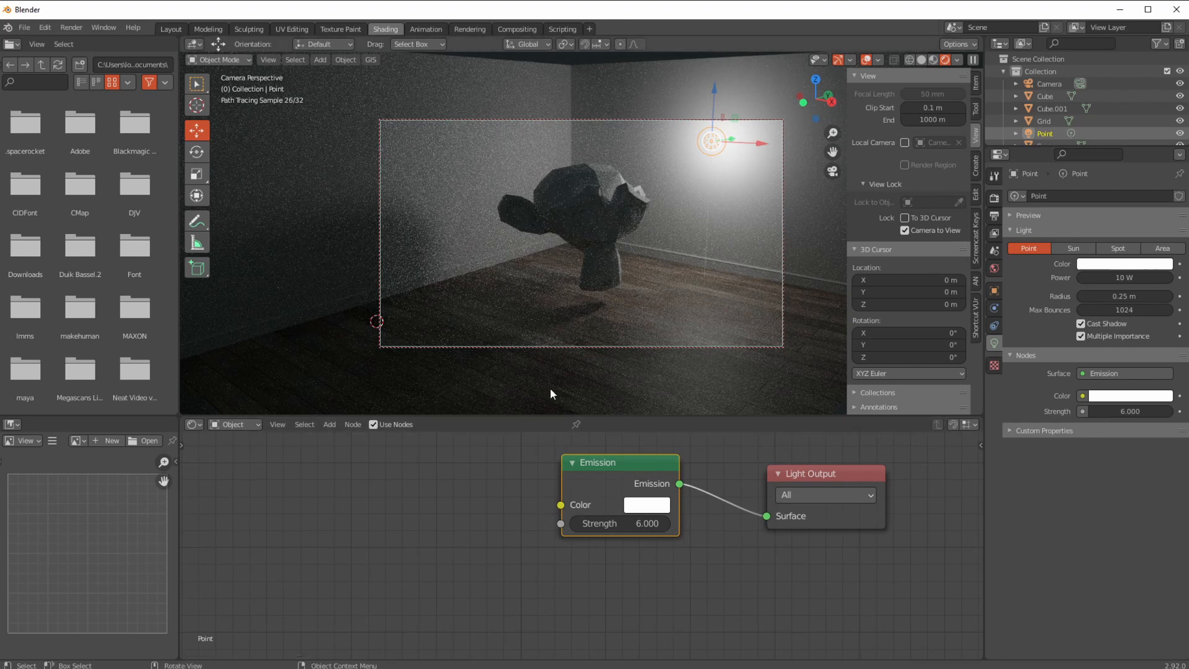
Move the Emission node closer to Light Output and add an IES Texture node in front of it.
drag(605, 466, 616, 481)
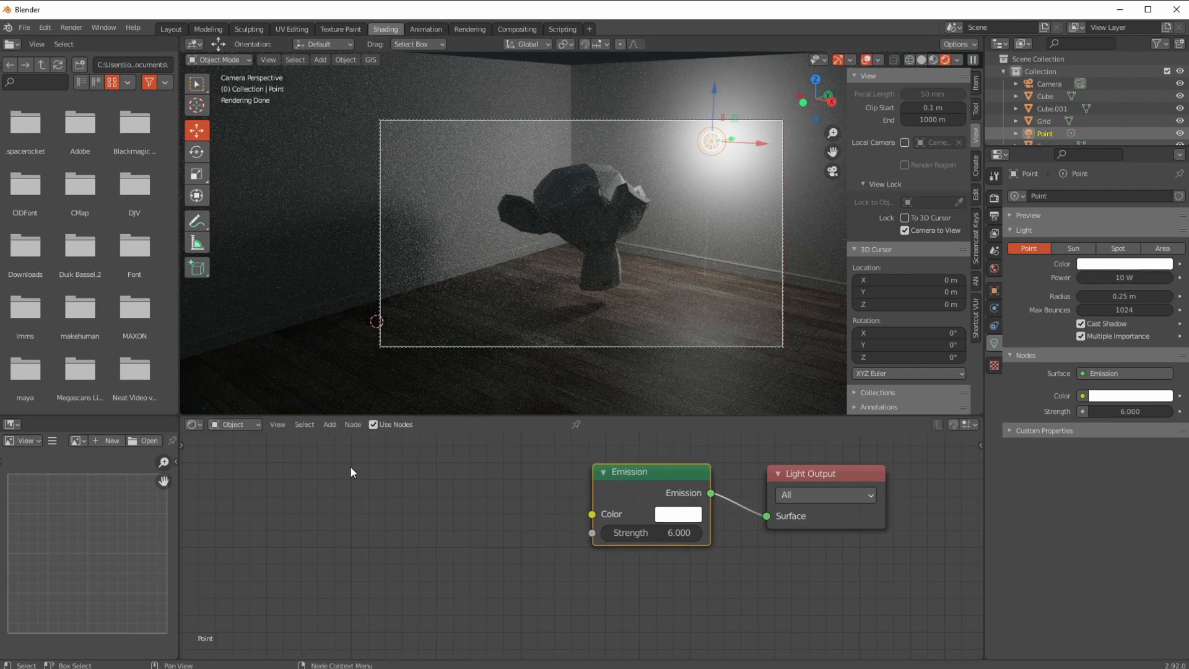
click(327, 425)
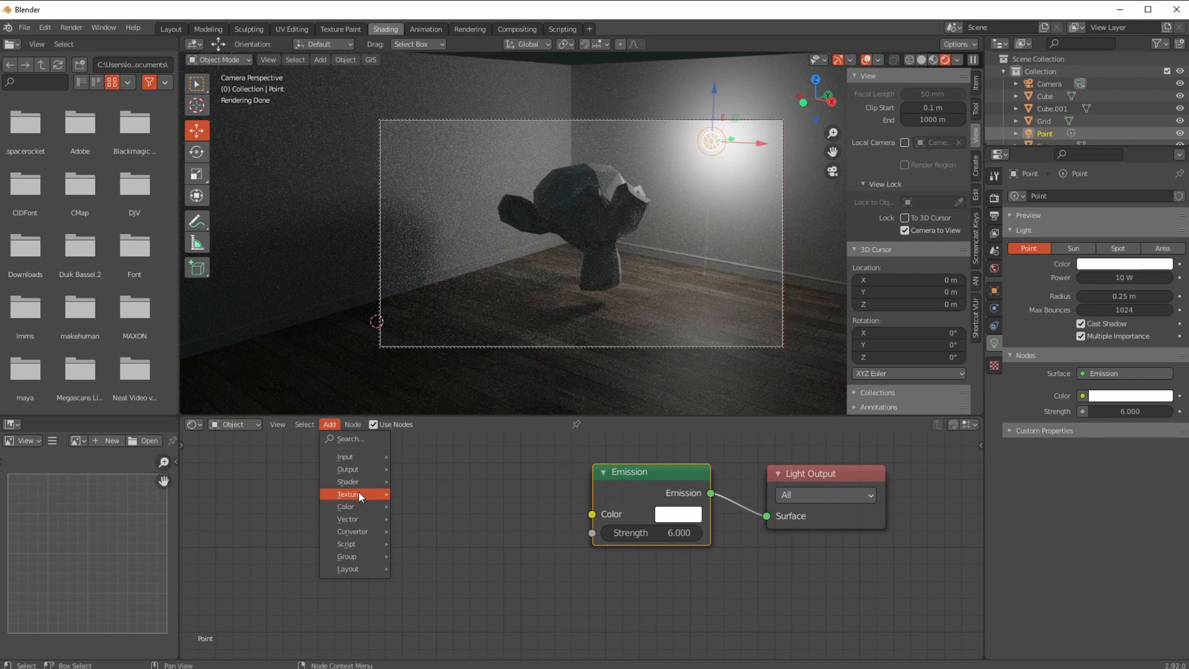
mouse_move(359, 494)
click(411, 370)
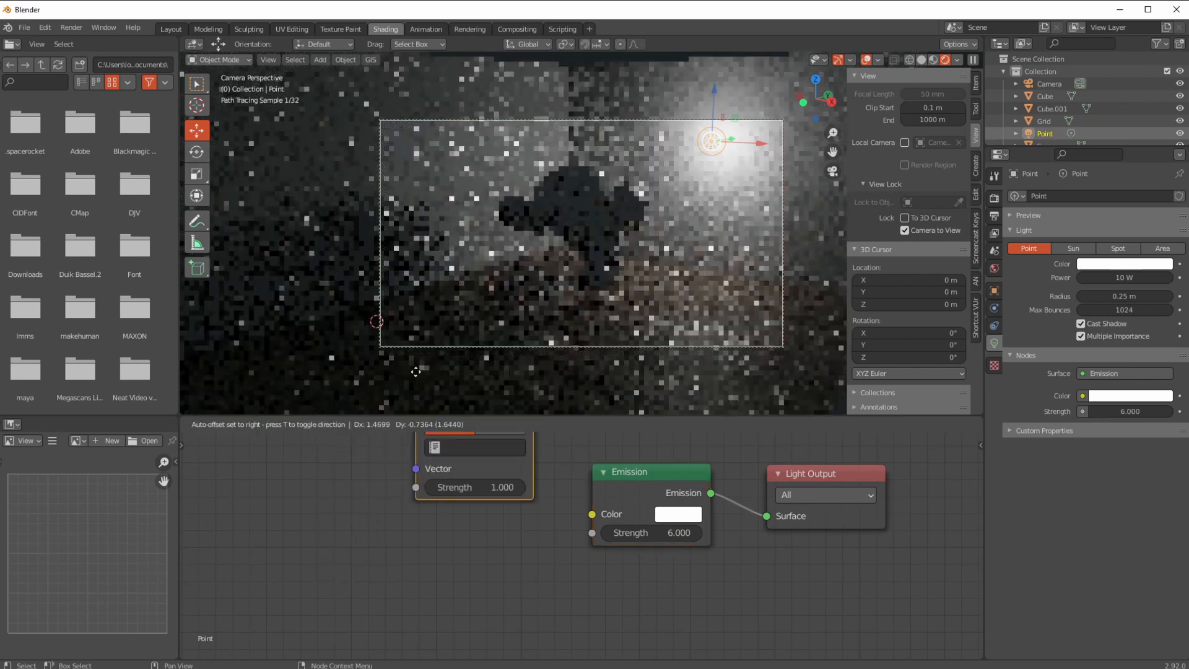
click(391, 467)
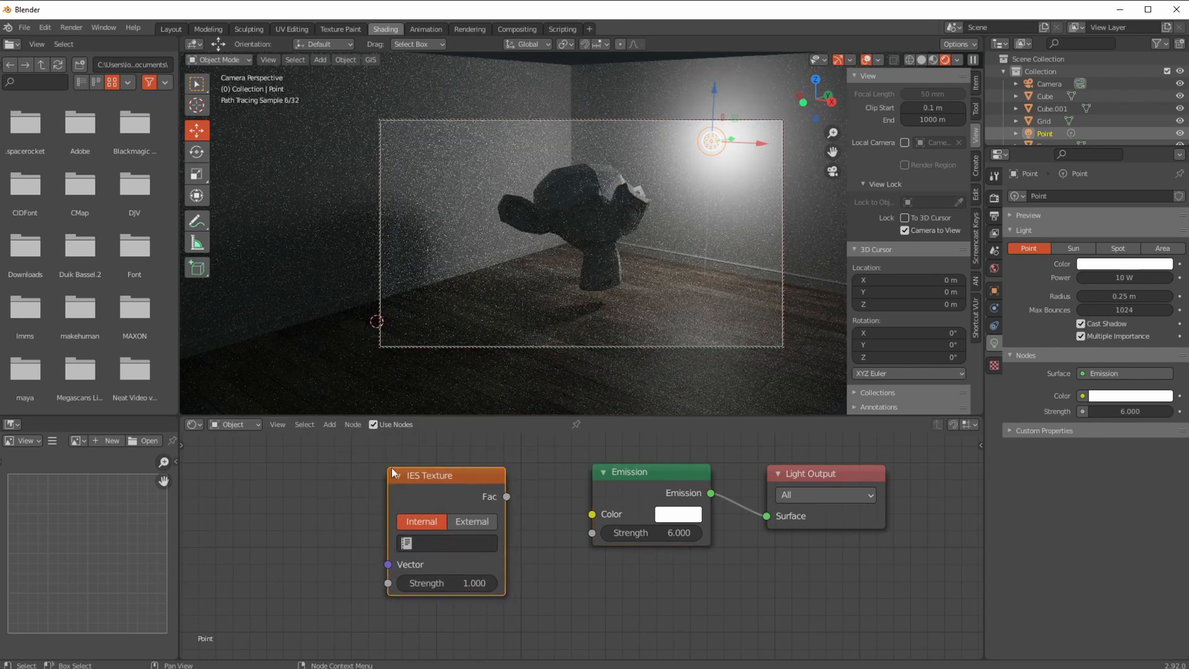
Try linking the IES Texture node's Fac output to the Emission strength without a file, and disconnect it again.
click(426, 543)
key(Escape)
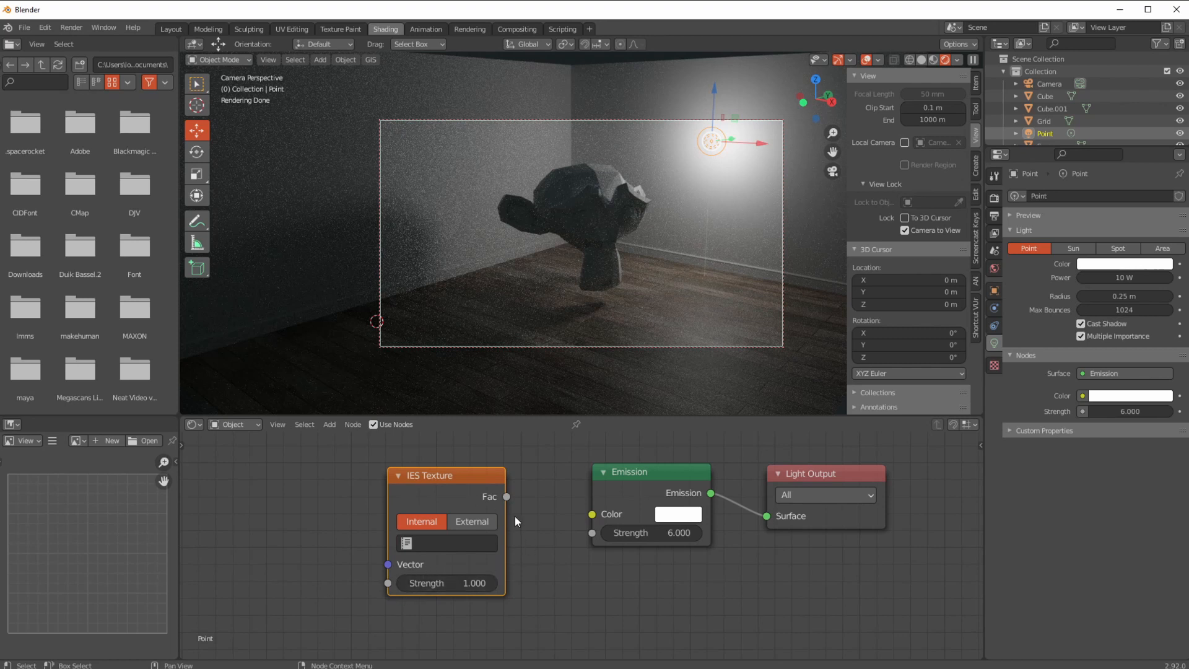
drag(507, 497, 592, 533)
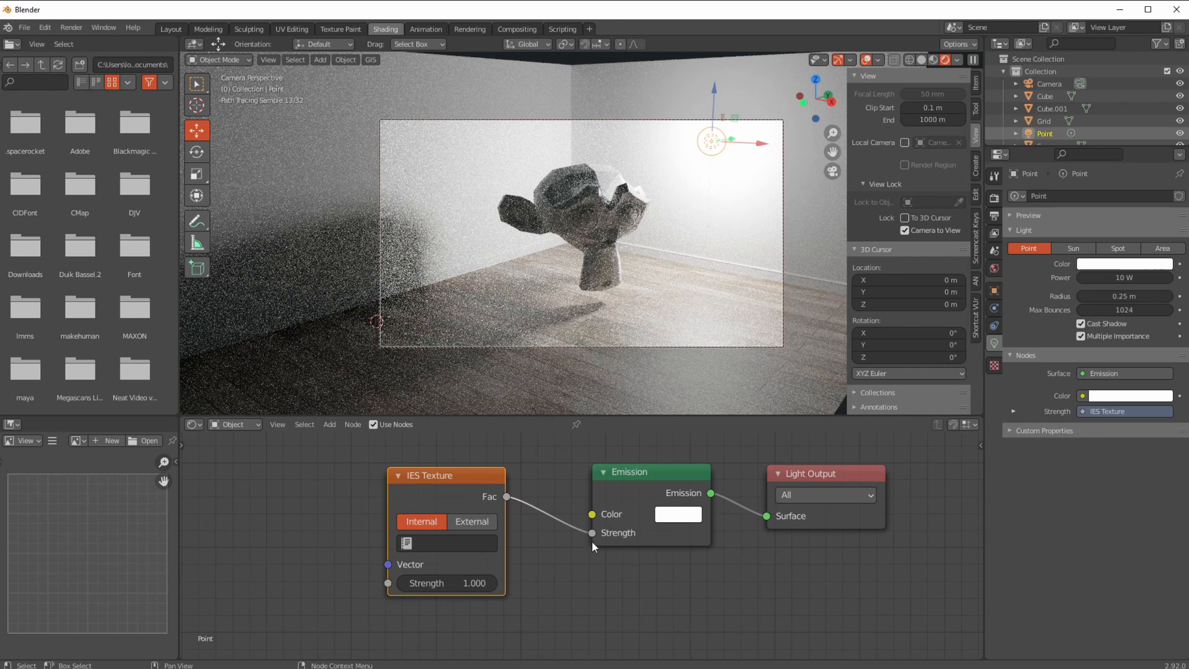
drag(592, 532, 577, 539)
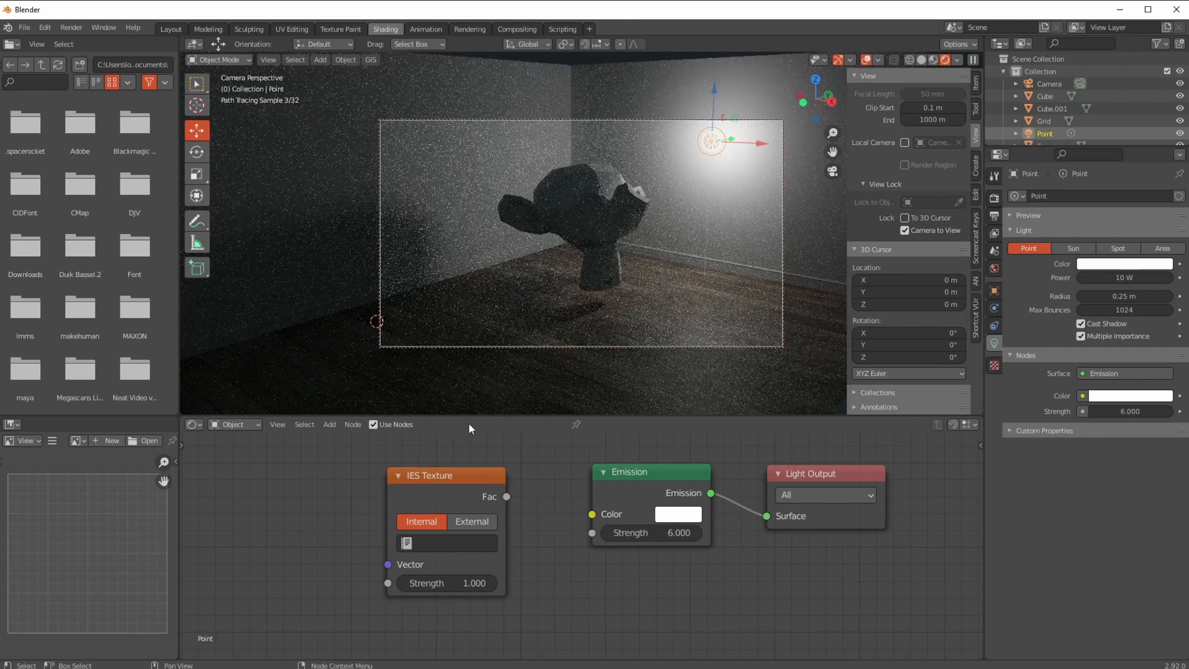
Set the IES Texture source to External and select BEGA_775lm_10w.ies from D:\GENVFX\005.blender\assets\ies.
click(470, 522)
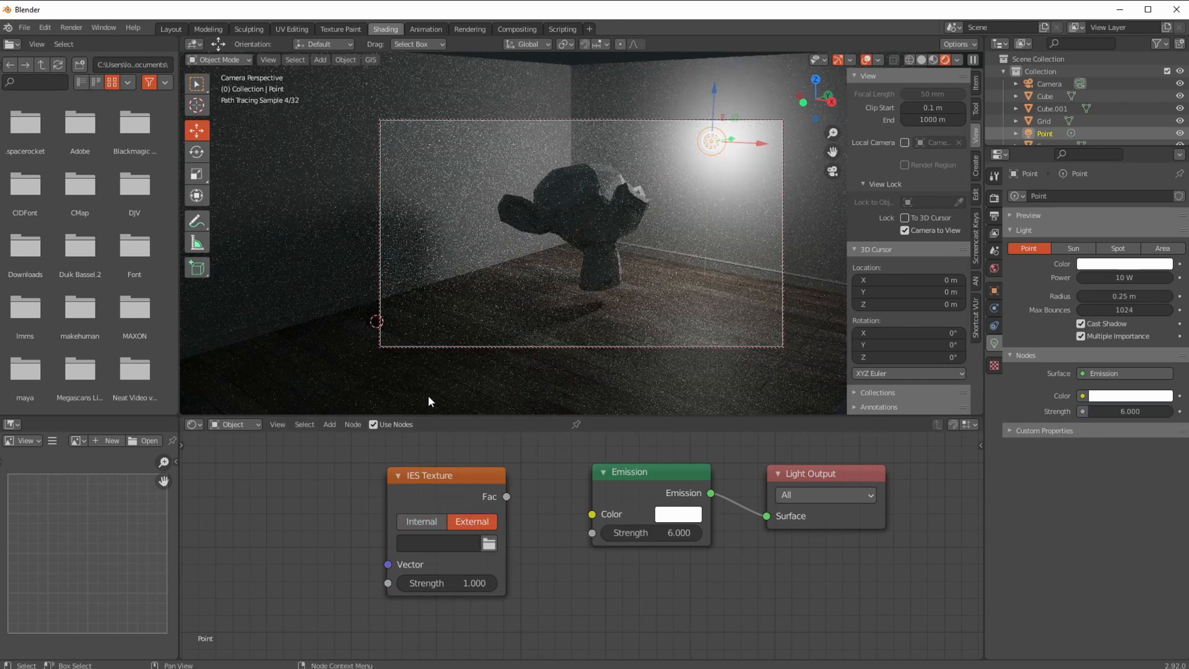
click(490, 543)
click(261, 160)
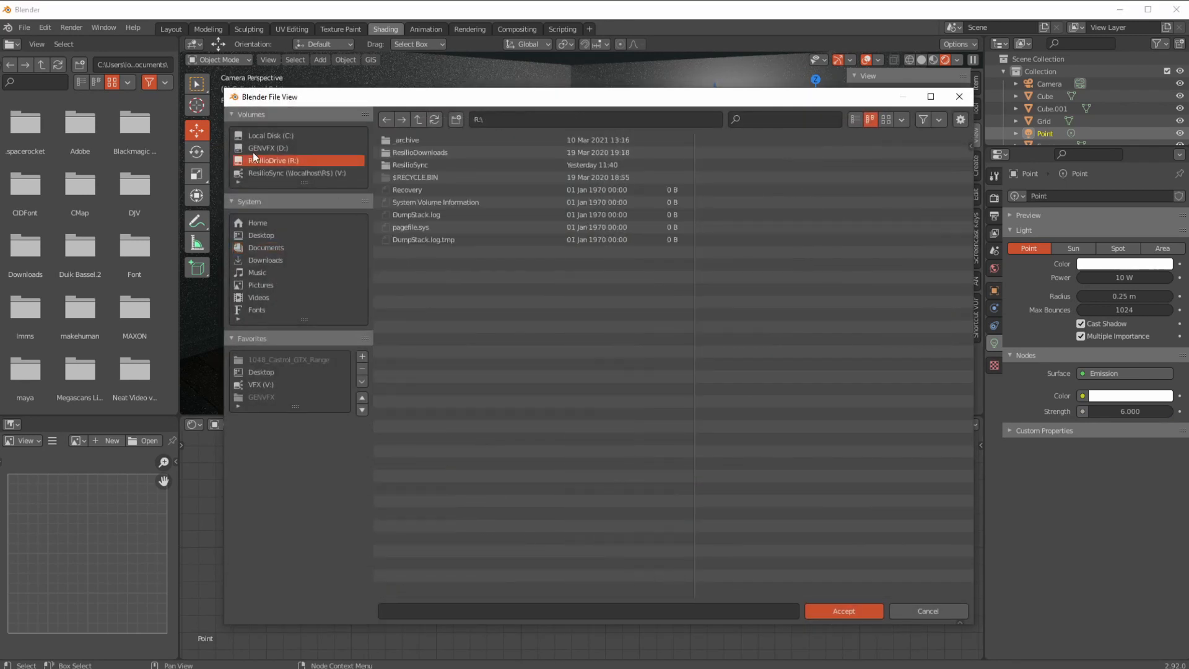
click(251, 147)
double_click(399, 165)
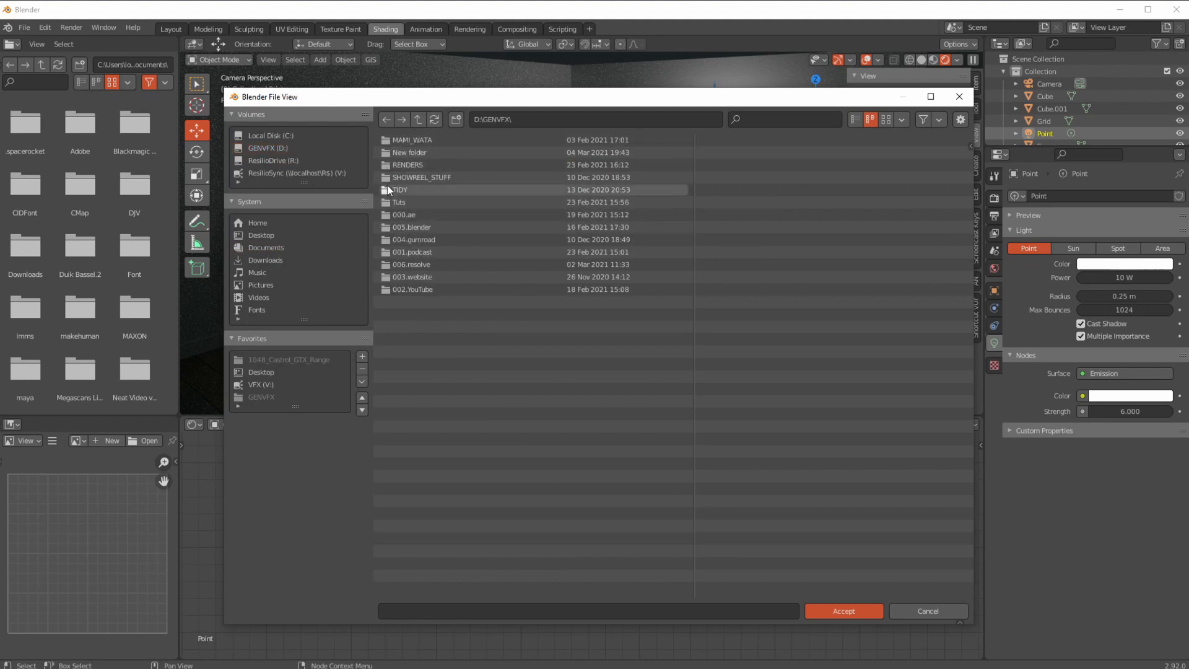
double_click(395, 228)
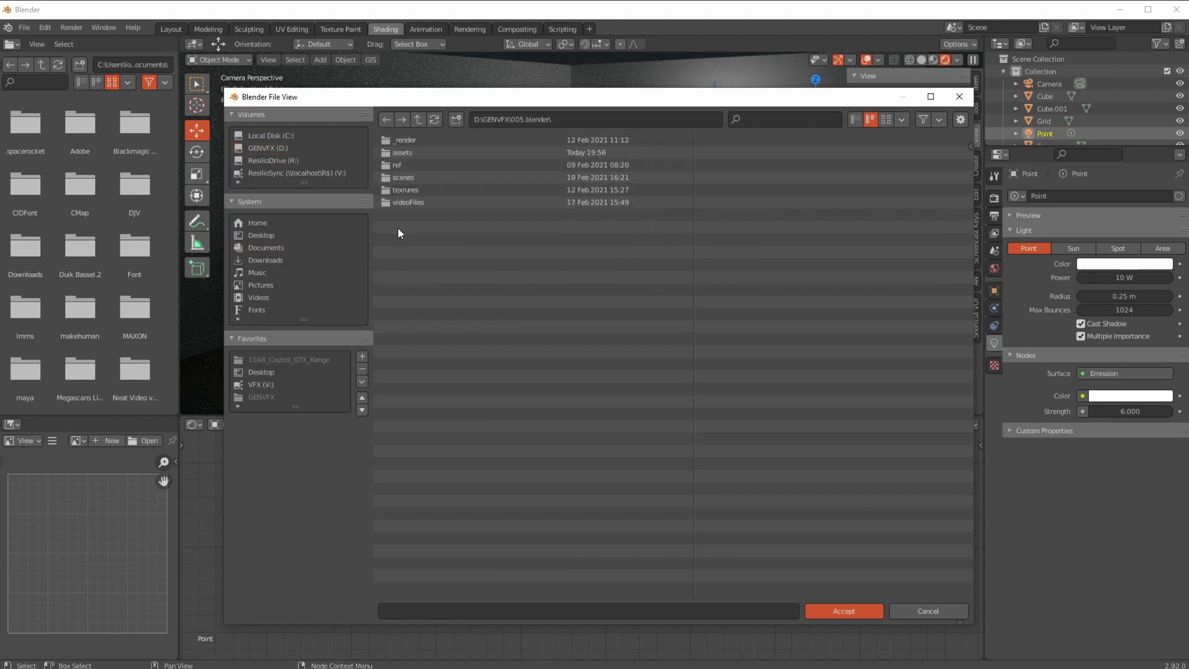
double_click(382, 151)
double_click(381, 142)
key(Down)
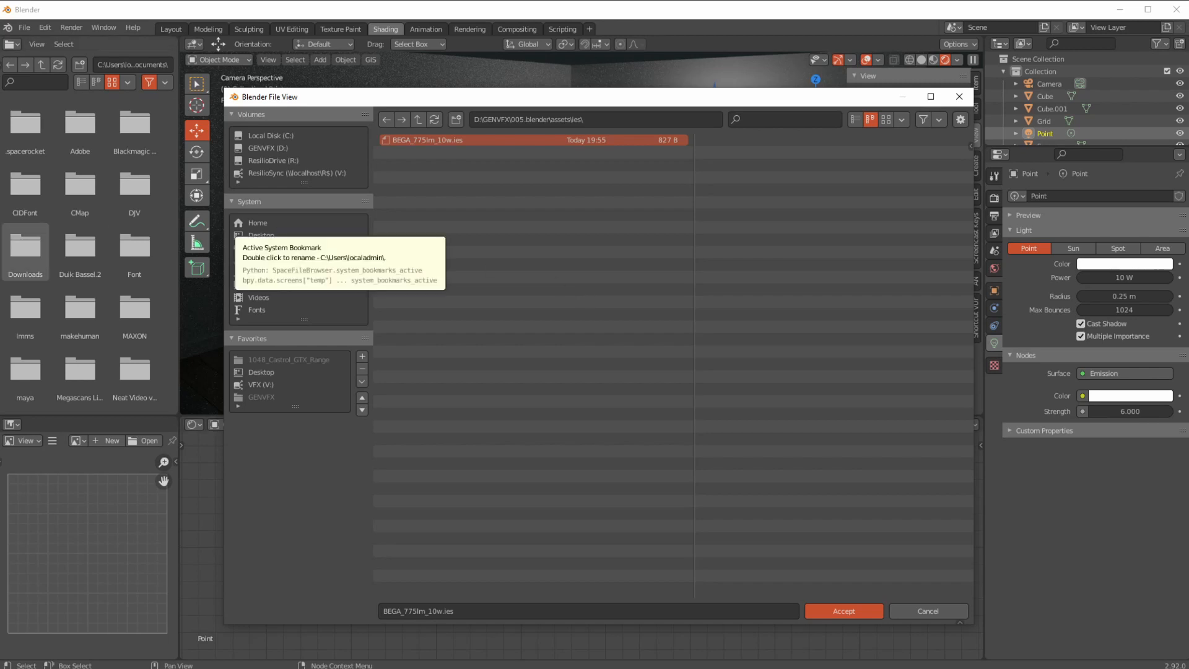
Switch to the web browser, look through the BEGA light profiles on ieslibrary.com, and return to Blender.
key(alt+Tab)
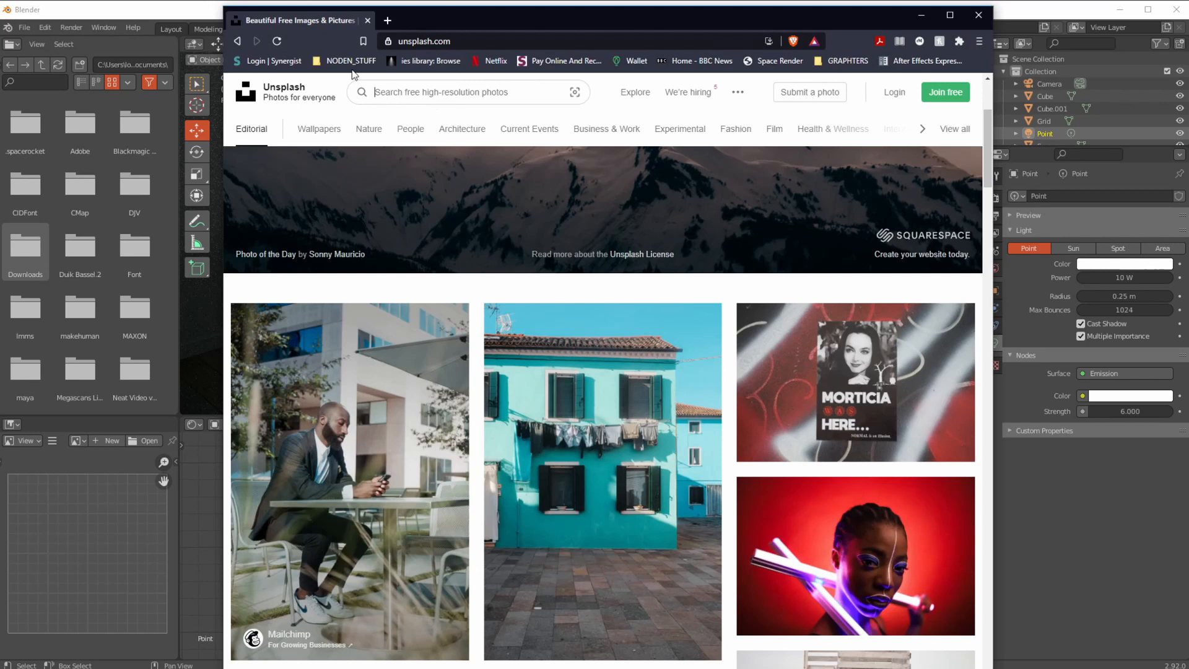
click(420, 62)
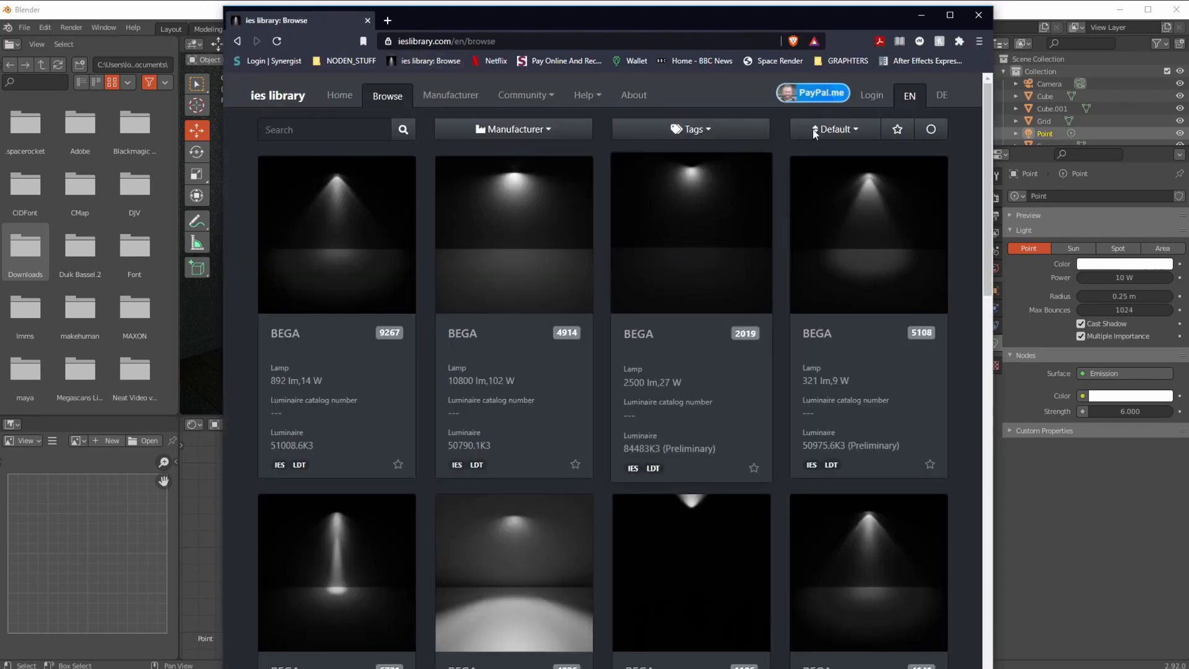
drag(987, 189, 1001, 589)
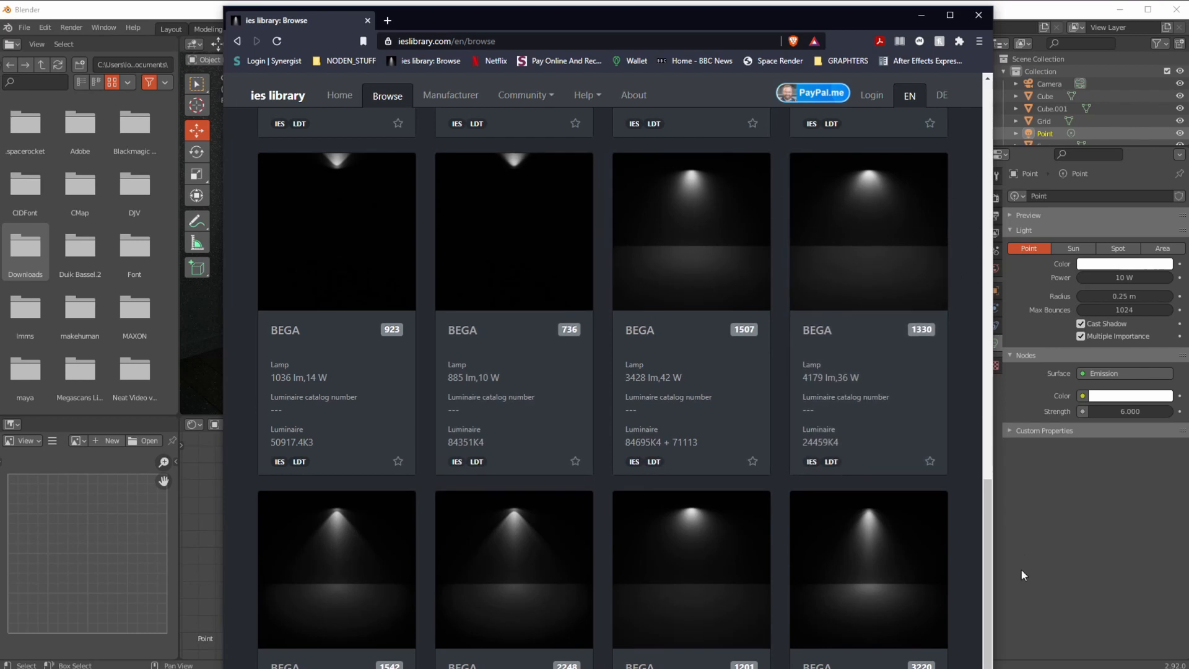
drag(989, 556, 1009, 653)
click(608, 515)
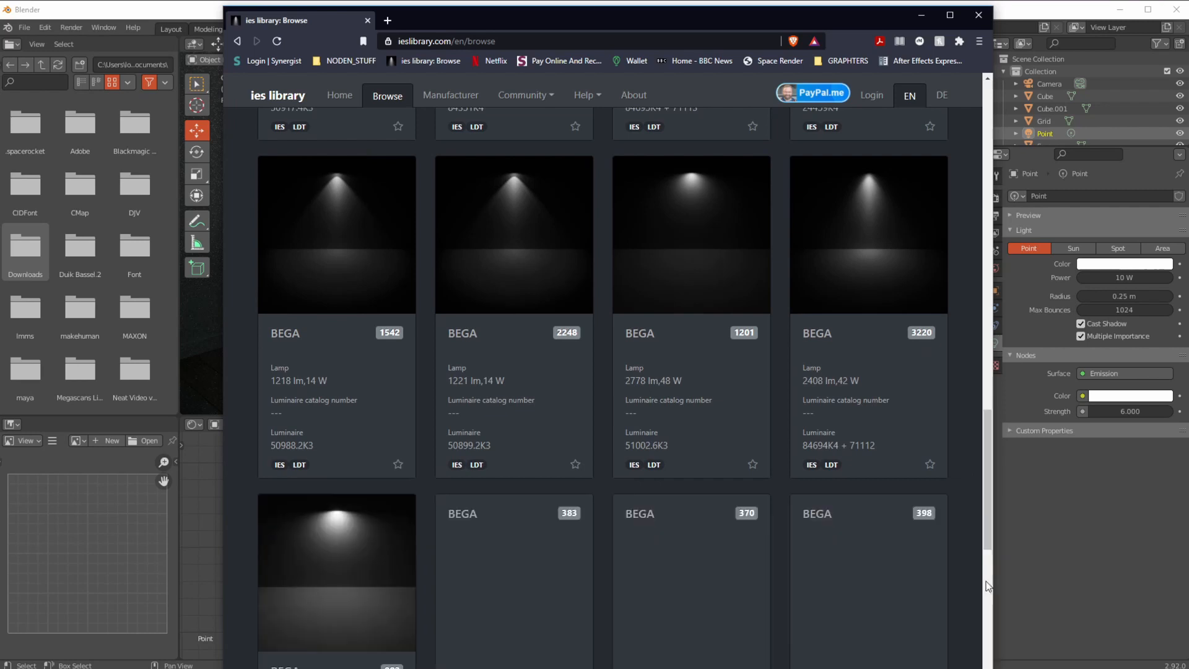
drag(984, 427, 998, 489)
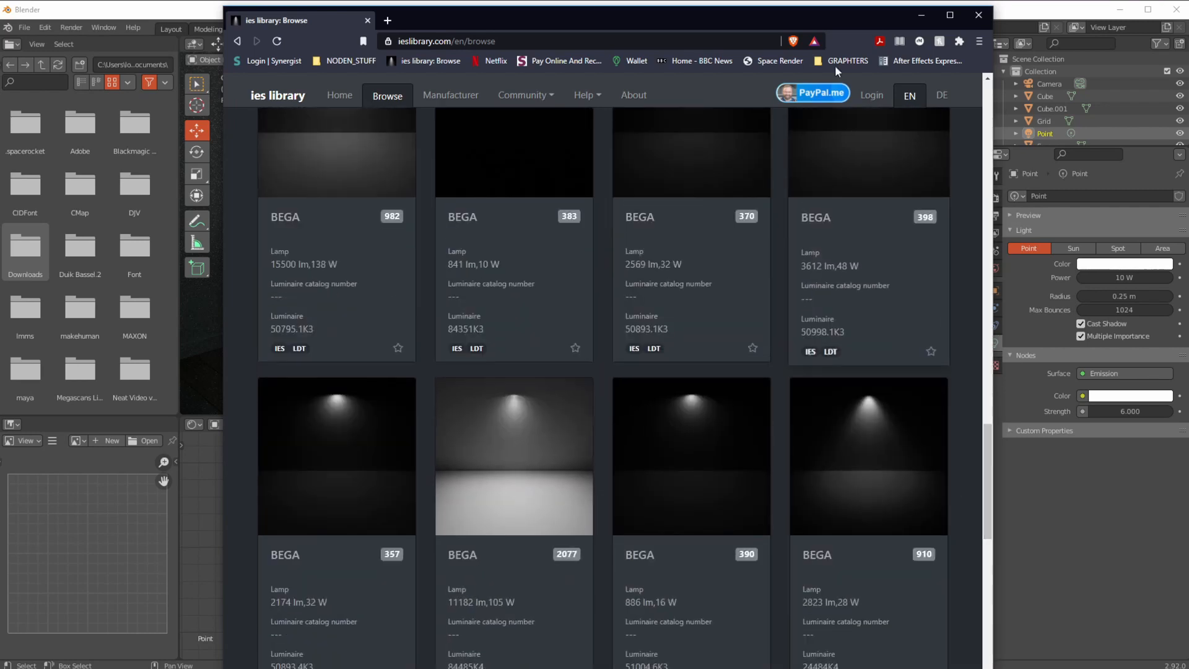
click(921, 14)
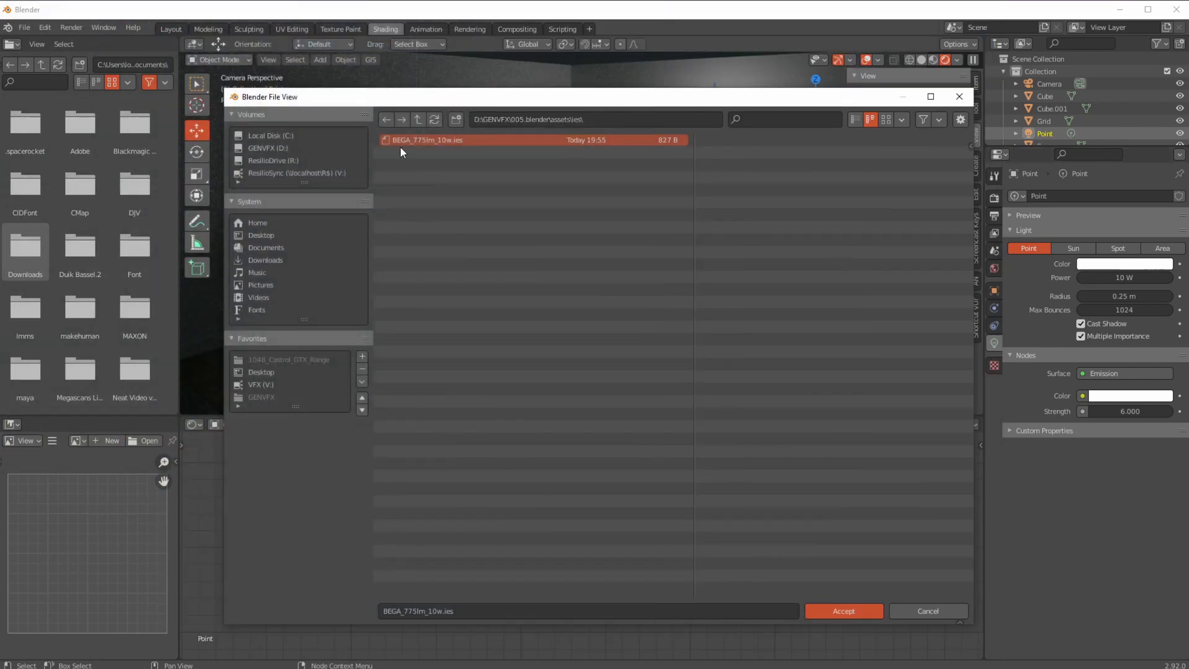
Load the selected IES file and link the IES Texture node's Fac output to the Emission node's Strength.
click(849, 612)
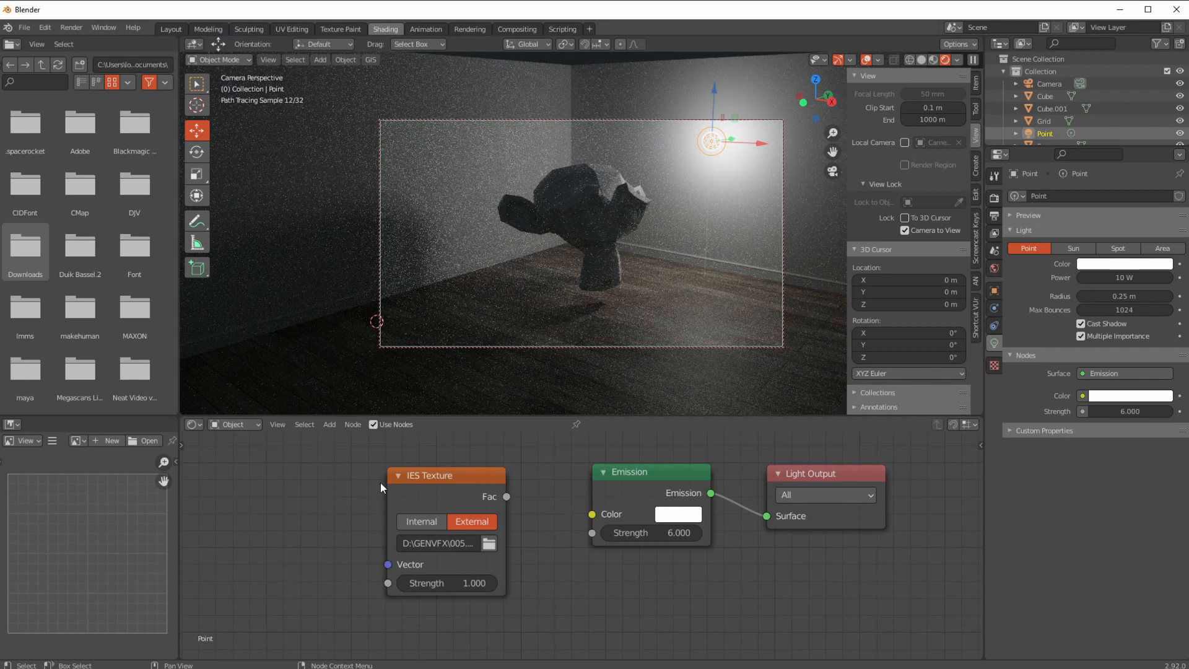
drag(508, 496, 593, 532)
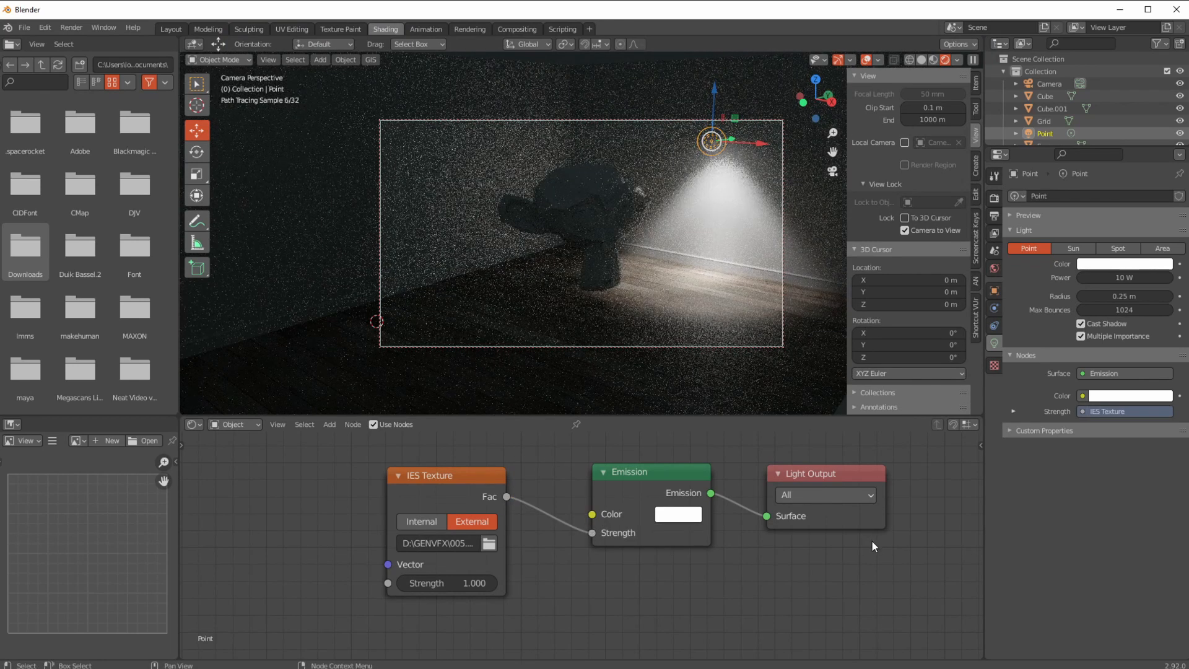
Raise the point light and move it across the room to above the left of the monkey head.
drag(715, 91, 710, 84)
drag(747, 123, 753, 128)
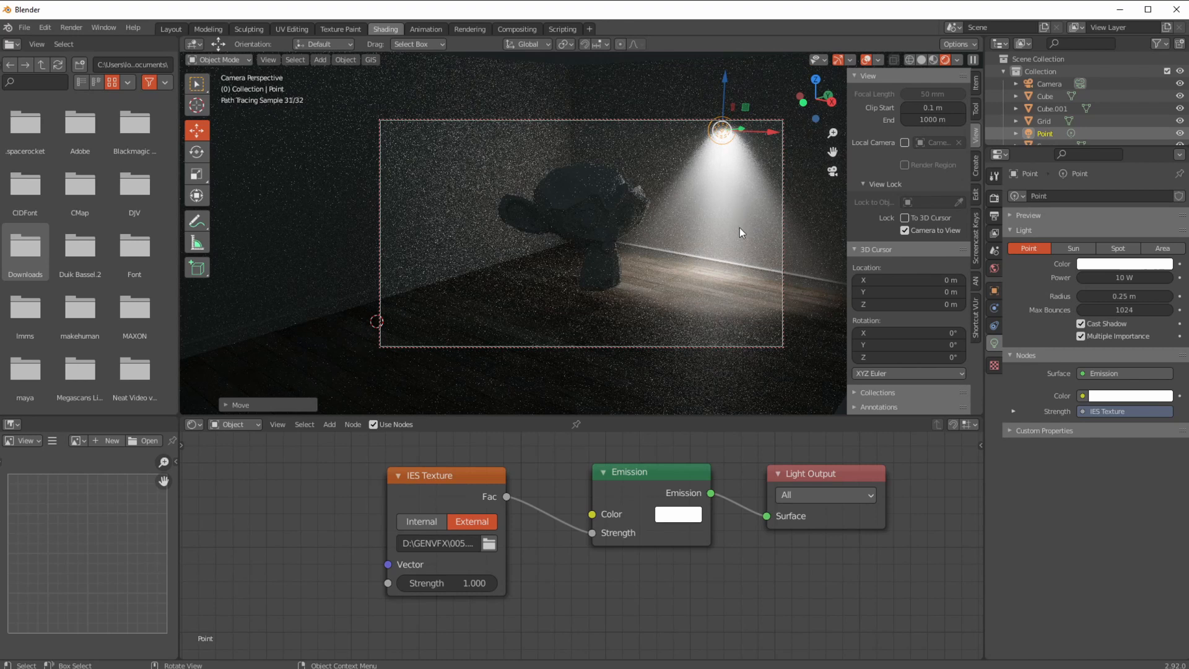
drag(724, 93, 496, 40)
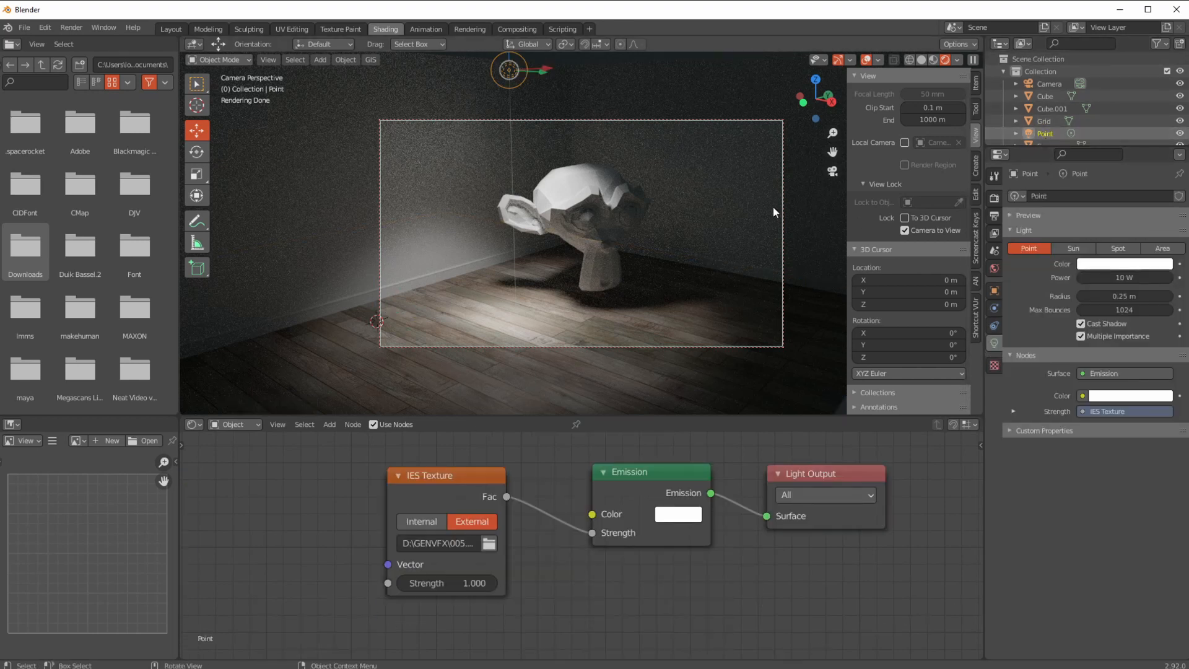
Duplicate the point light and place the copy high on the right side of the room, then reframe the camera slightly lower.
key(shift+d)
click(585, 250)
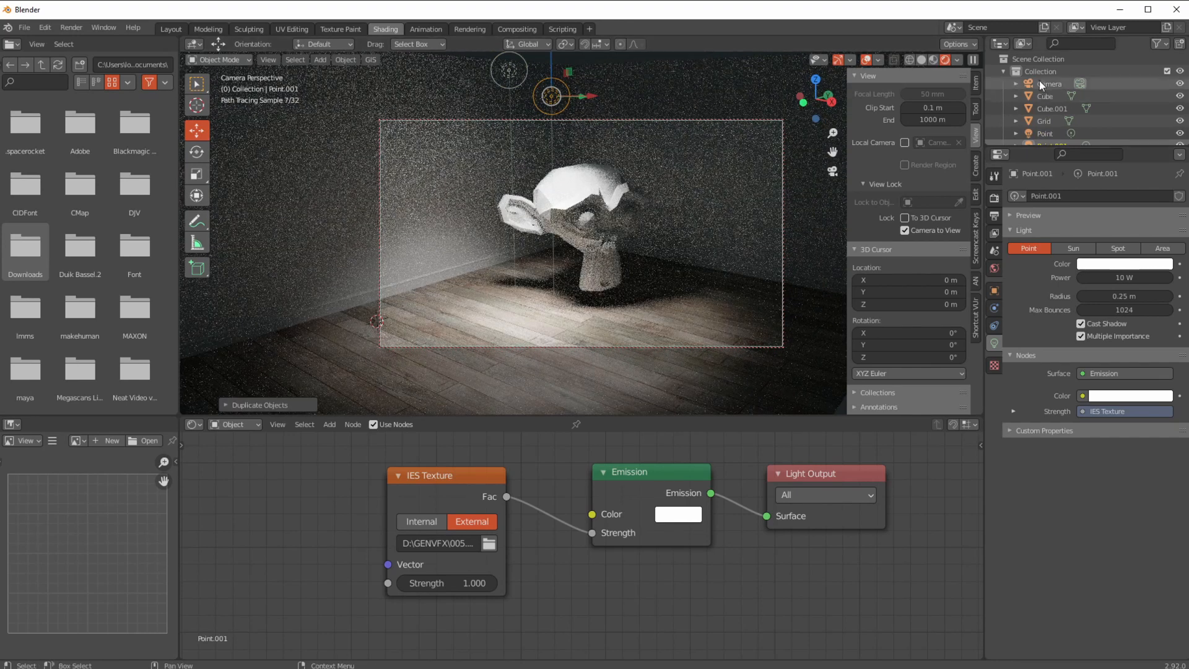
drag(1038, 147, 1038, 231)
click(1022, 133)
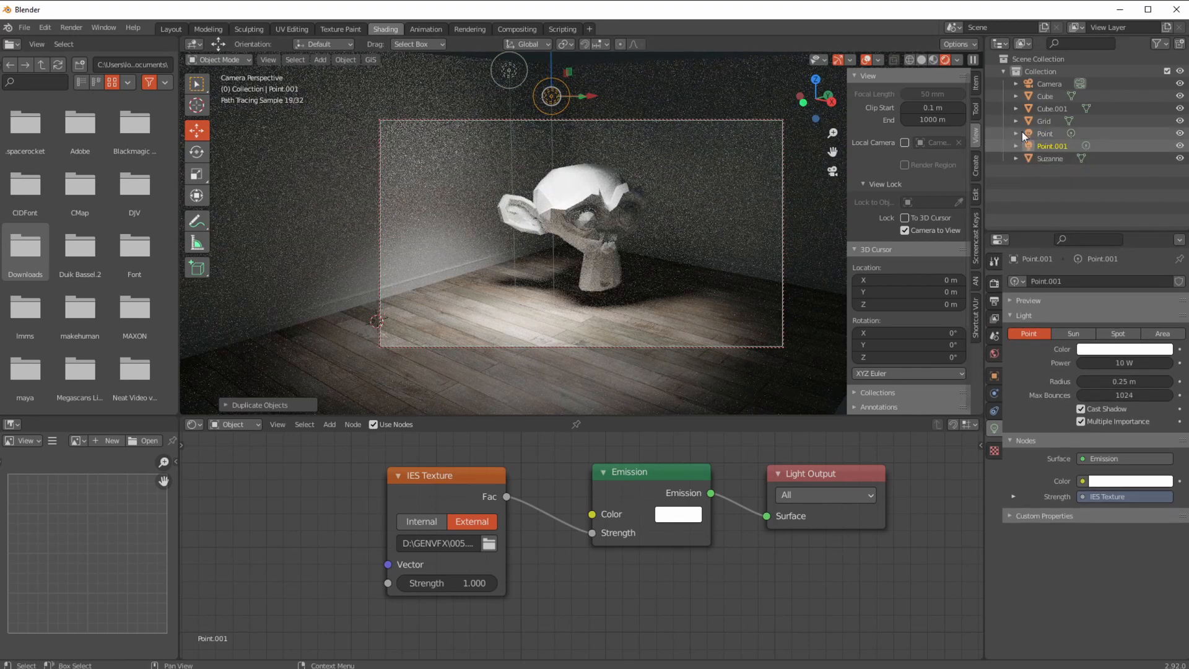
click(1045, 147)
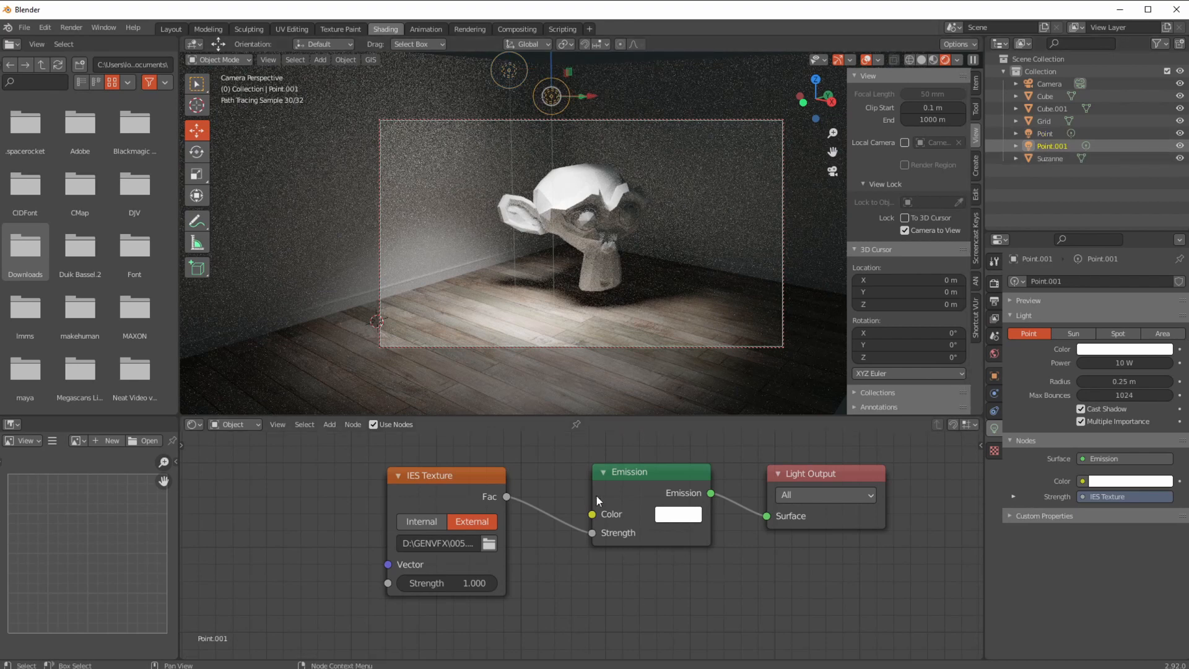
drag(590, 100, 757, 45)
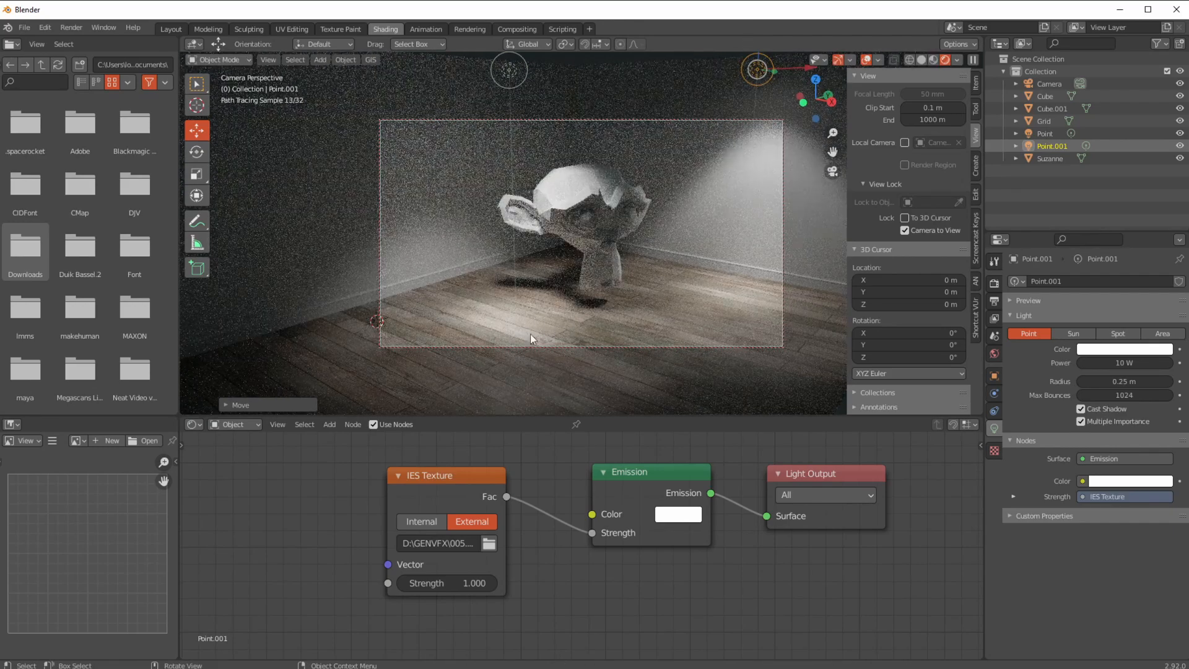
mouse_move(536, 335)
middle_down()
mouse_move(511, 316)
mouse_move(520, 311)
middle_up()
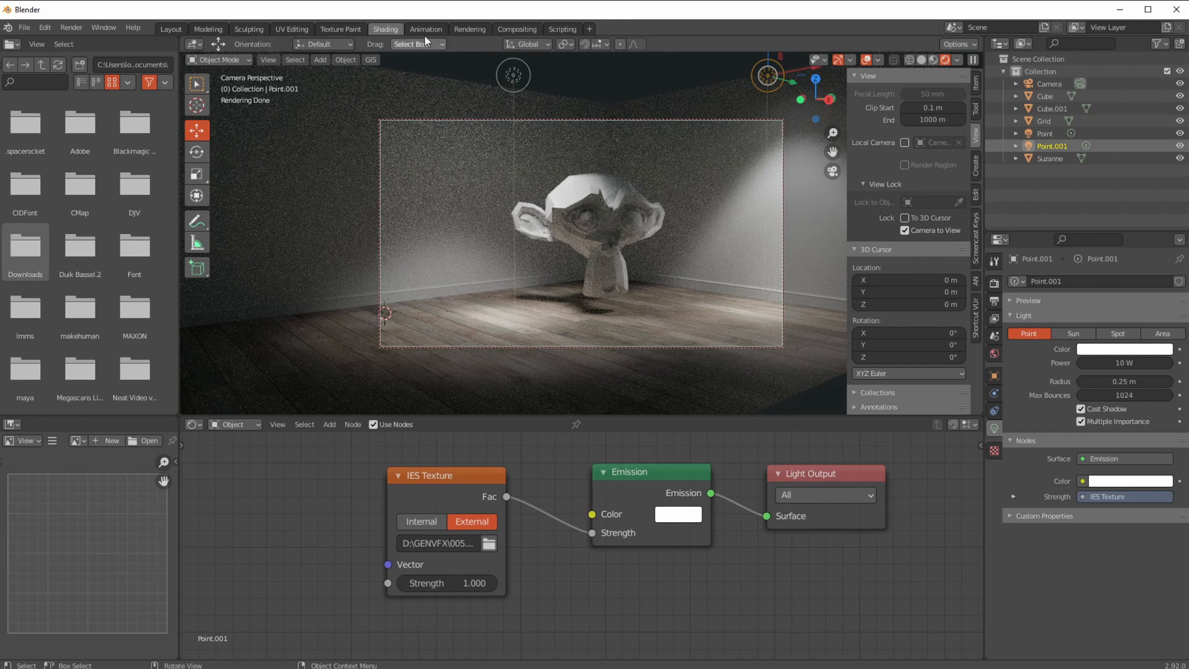
Give the monkey head a new material with a red base color, Metallic 1.000 and Roughness 0.600.
click(629, 180)
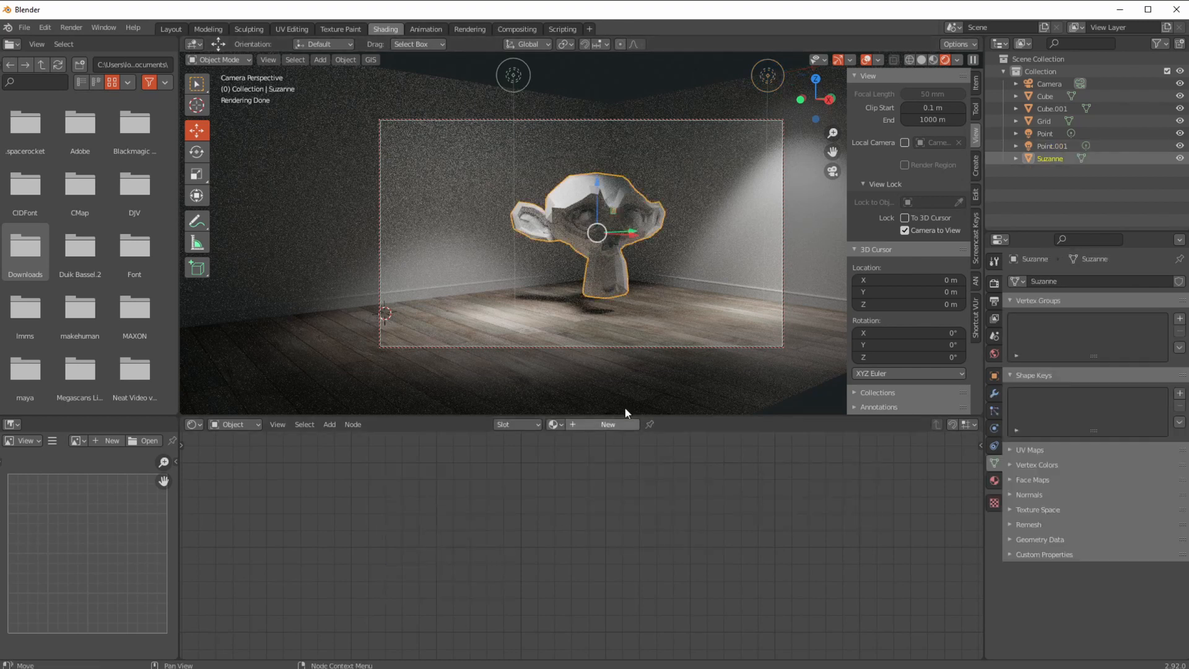
click(664, 561)
drag(779, 412, 780, 376)
click(491, 587)
middle_drag(491, 587, 459, 546)
drag(534, 590, 602, 588)
middle_drag(597, 610, 591, 500)
drag(589, 538, 518, 539)
drag(570, 486, 688, 486)
middle_drag(557, 594, 541, 521)
drag(509, 555, 669, 538)
drag(510, 469, 519, 468)
middle_drag(521, 470, 433, 584)
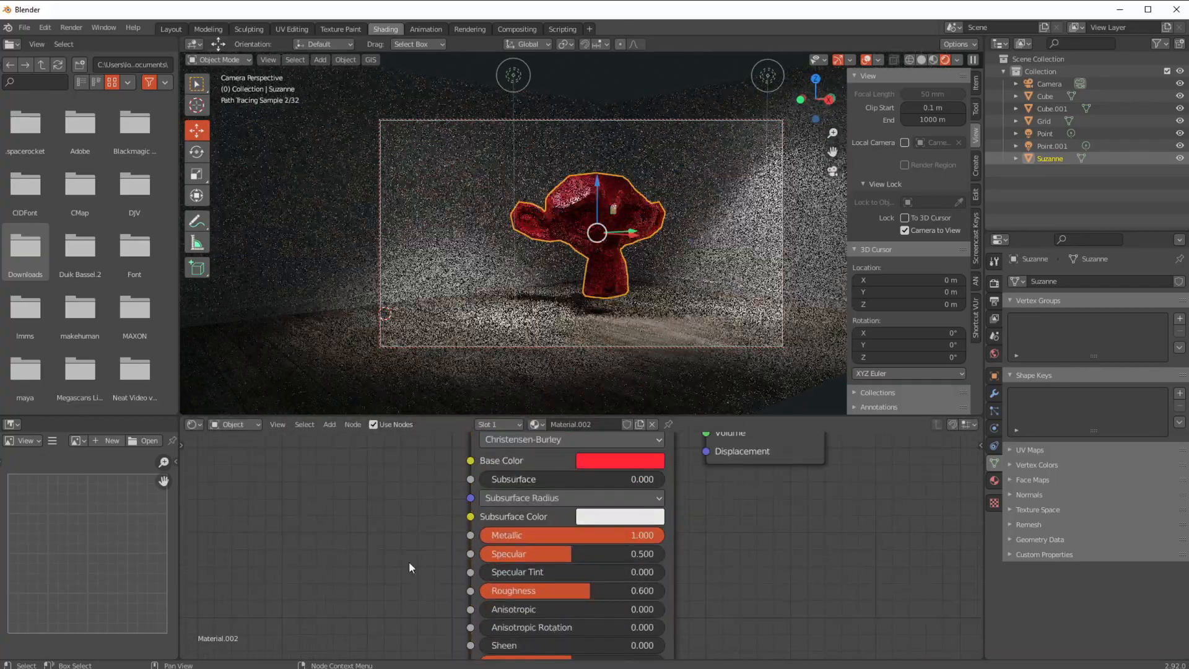
click(439, 339)
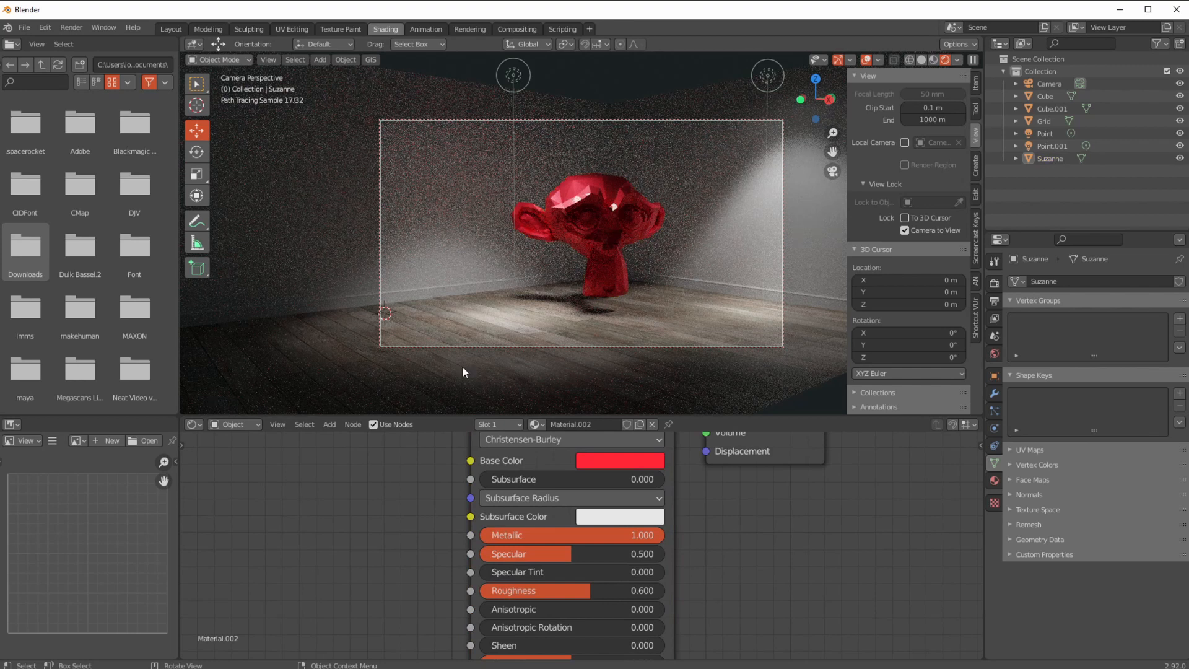
click(595, 222)
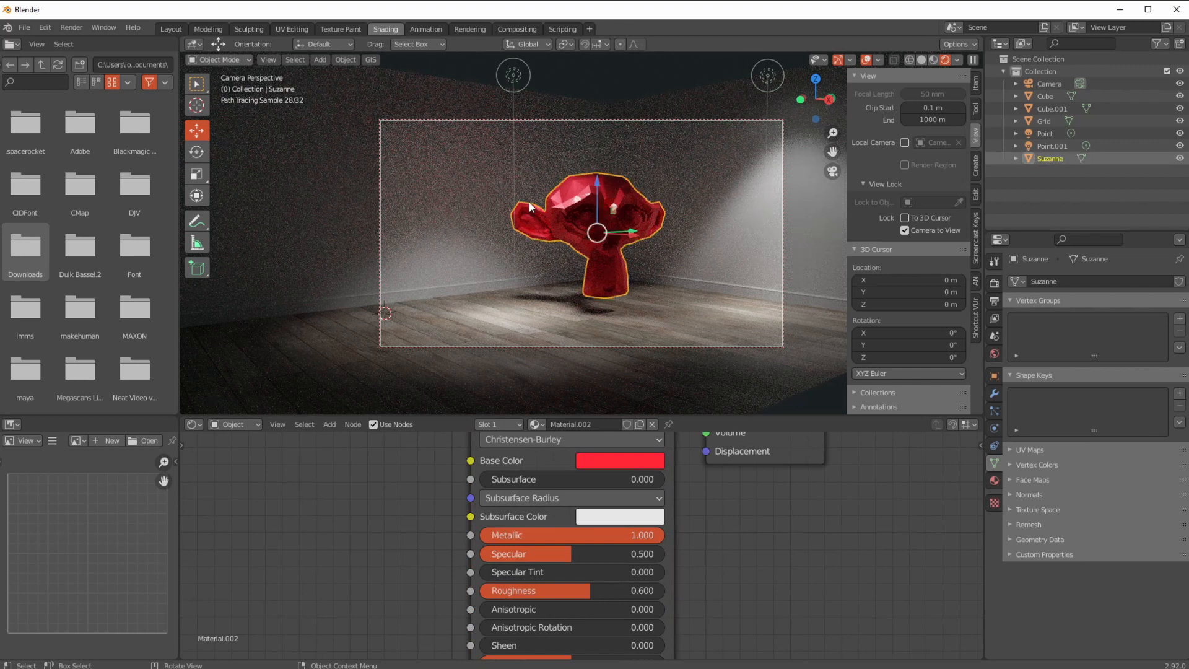
Switch to the Rendering workspace and start a Cycles render of the scene.
click(470, 29)
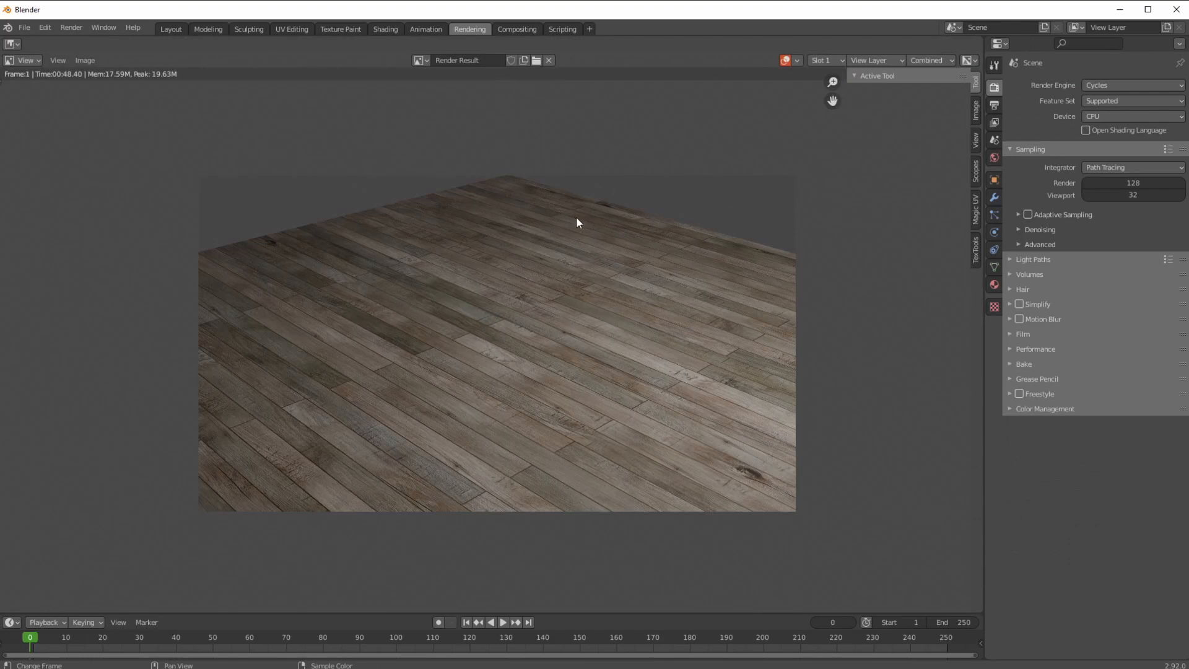
key(F12)
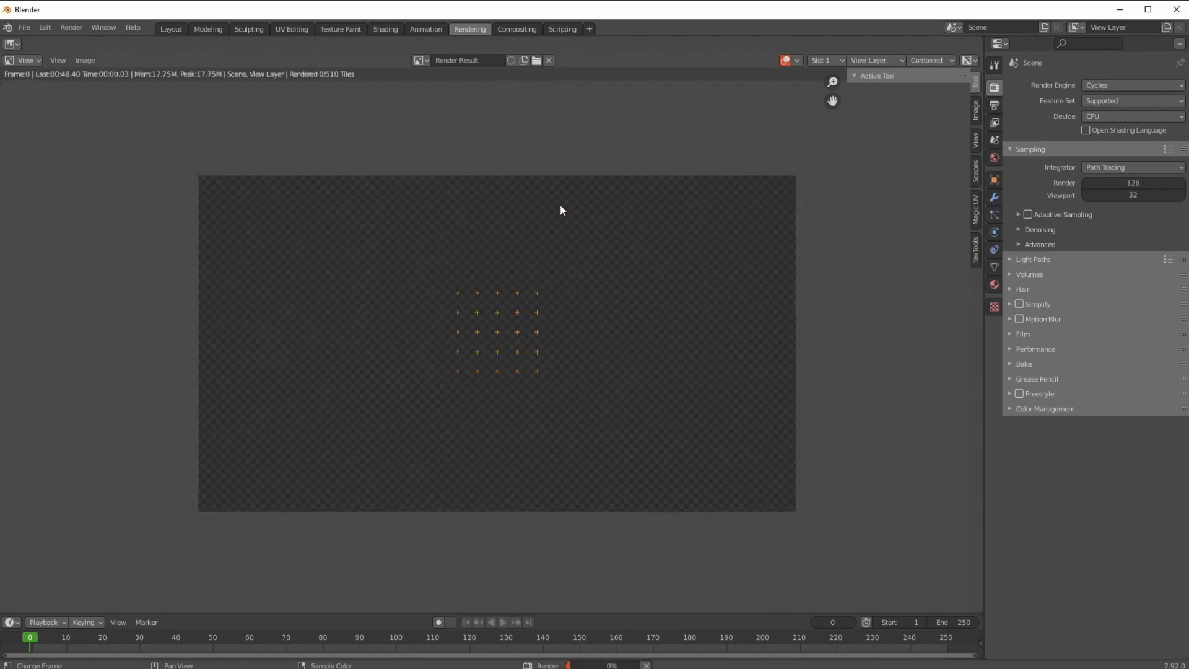